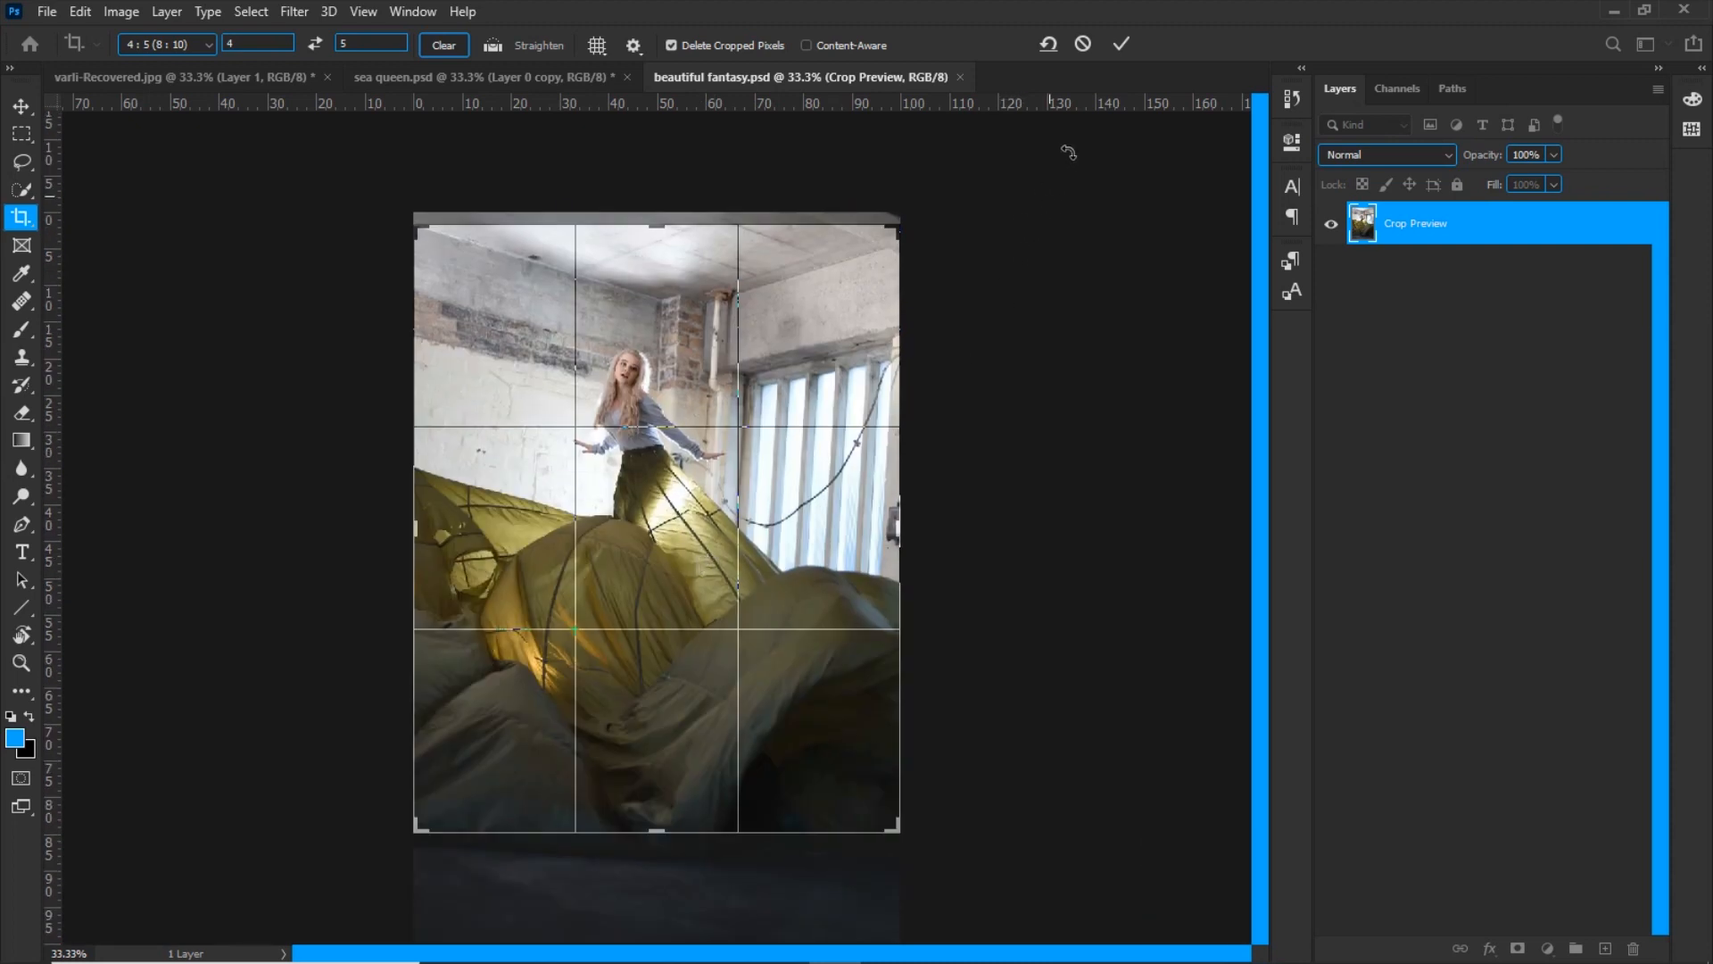
# Apply the 4:5 crop to the photo and duplicate the cropped layer
pyautogui.click(1121, 44)
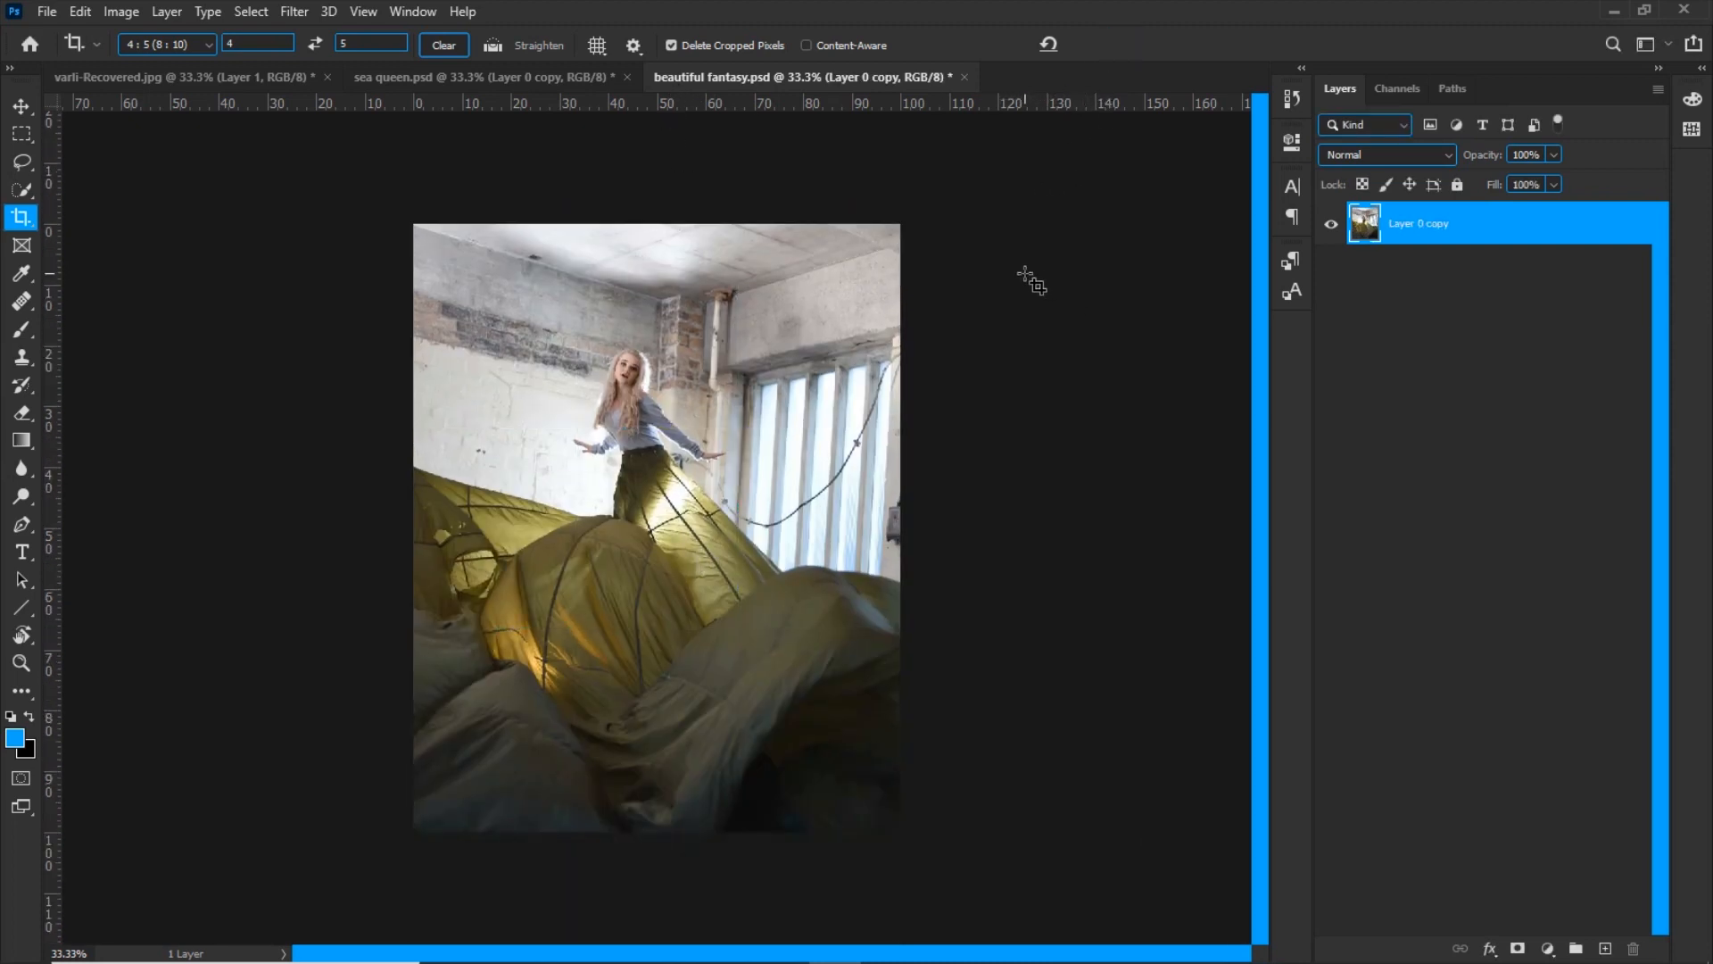
pyautogui.hotkey('ctrl', 'j')
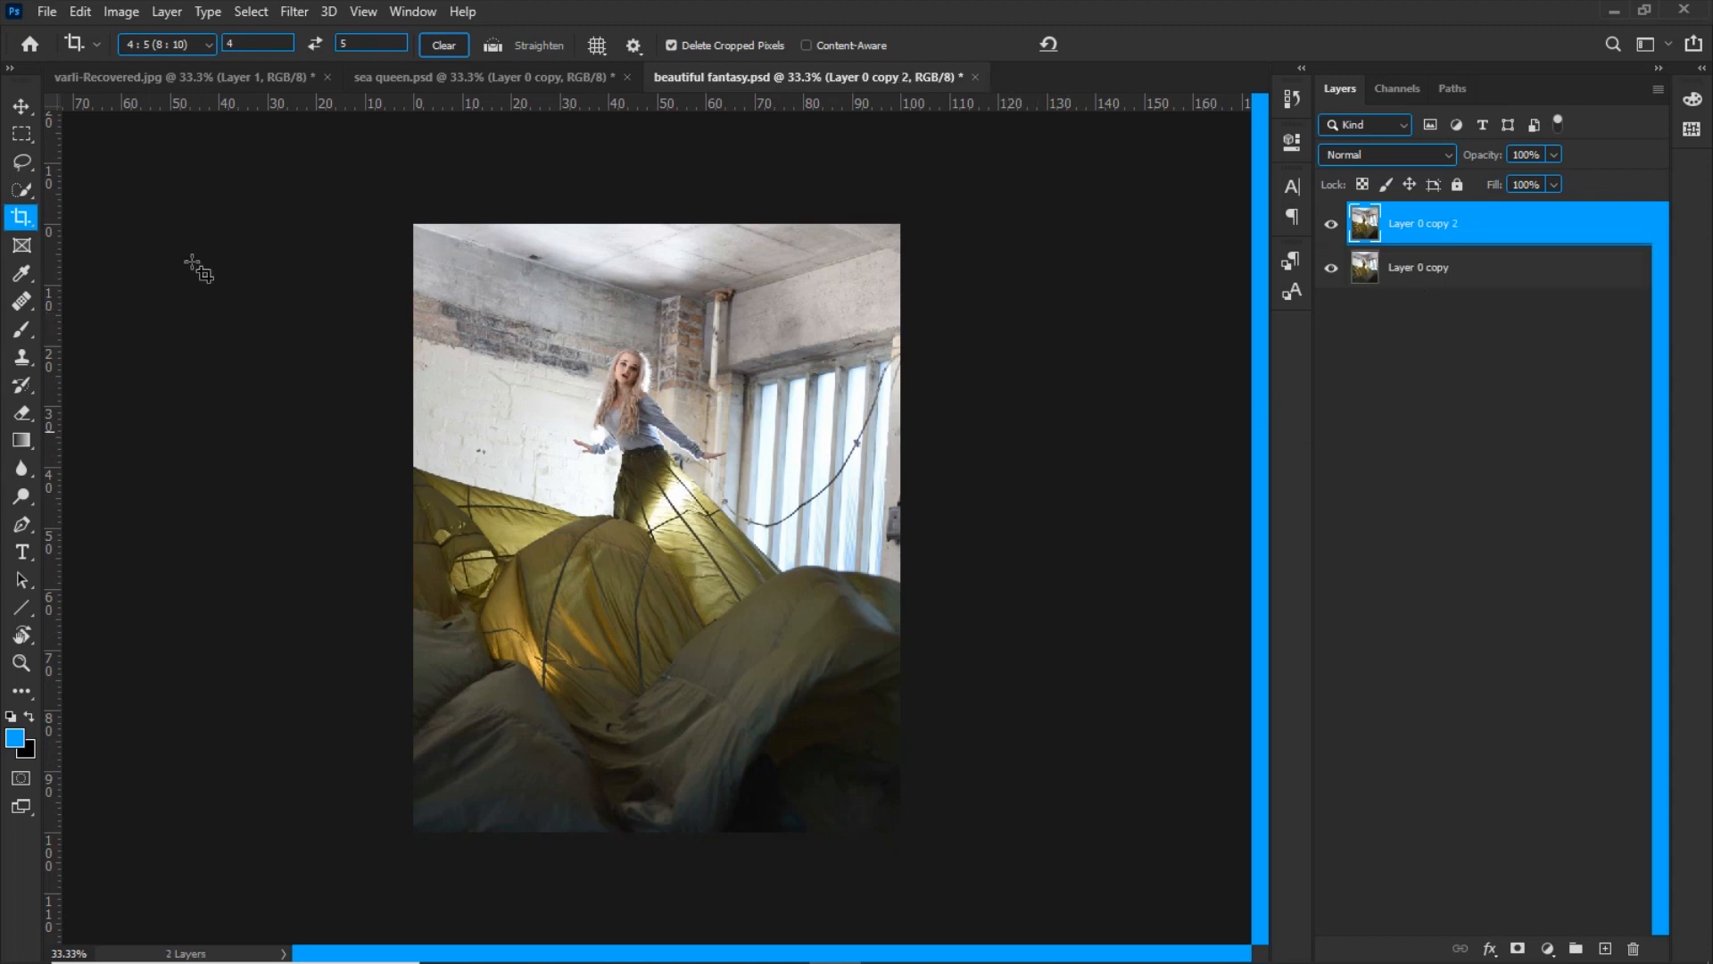
# Select the woman's body and all of the green fabric around her with the Quick Selection tool
pyautogui.press('w')
pyautogui.scroll(1, 656, 527)
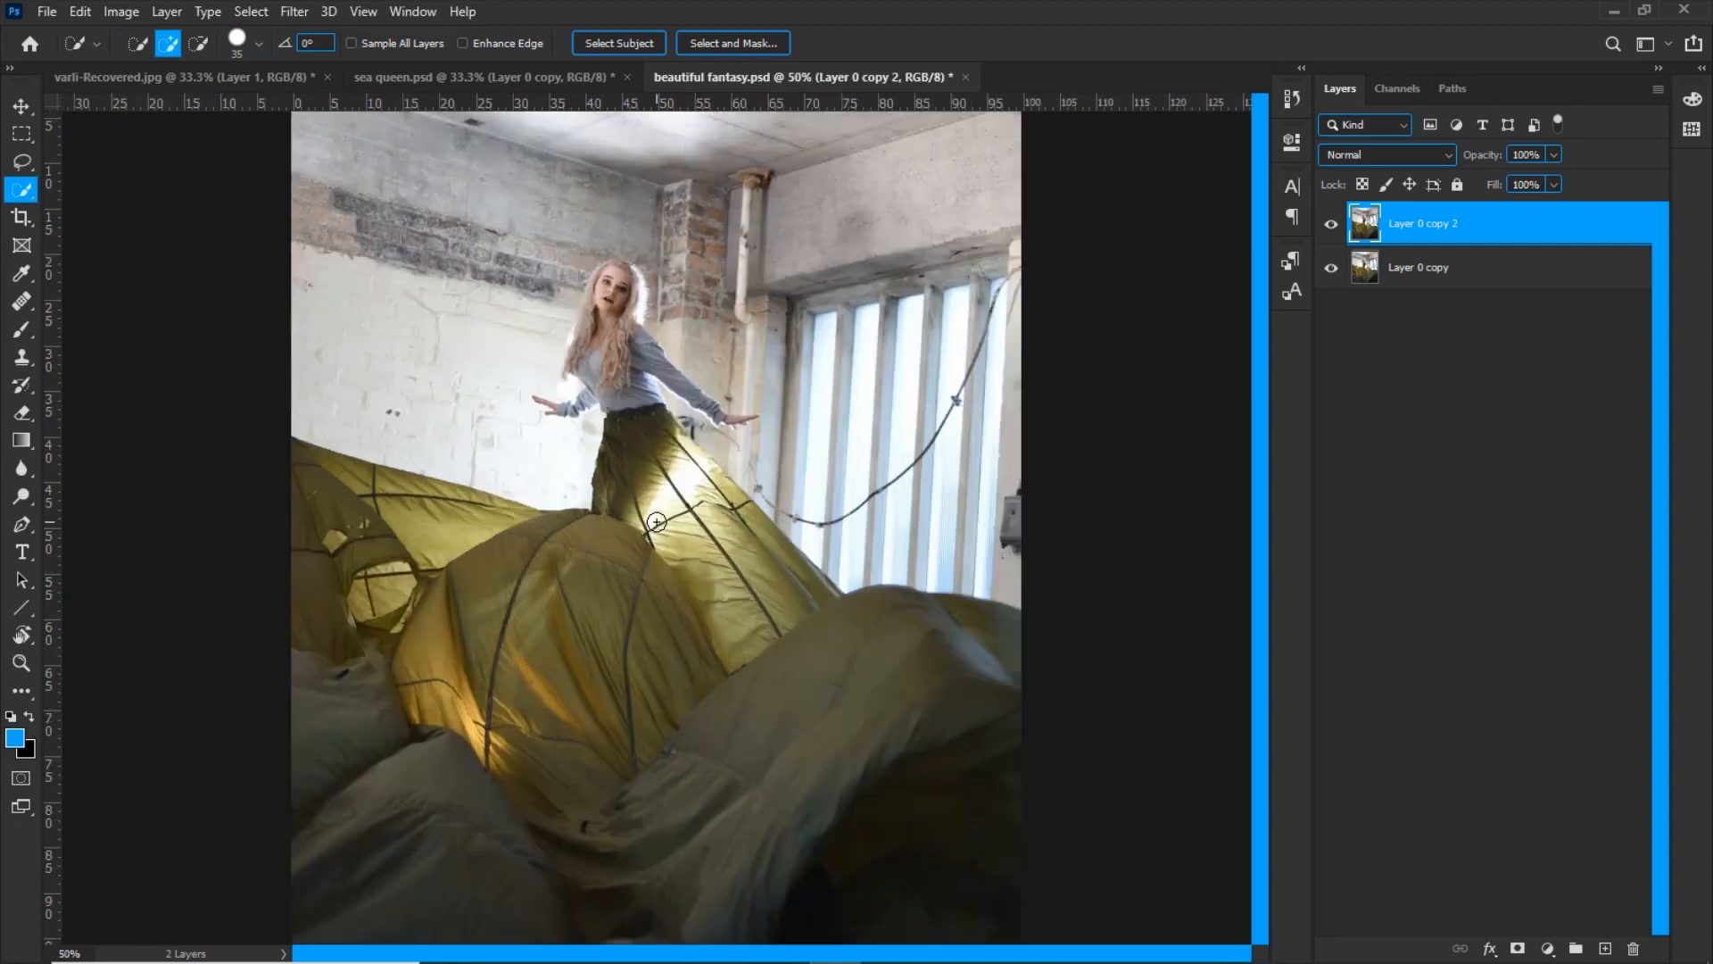
pyautogui.moveTo(626, 287)
pyautogui.mouseDown()
pyautogui.moveTo(613, 345)
pyautogui.moveTo(667, 499)
pyautogui.moveTo(579, 636)
pyautogui.moveTo(585, 596)
pyautogui.moveTo(496, 540)
pyautogui.moveTo(298, 467)
pyautogui.moveTo(343, 674)
pyautogui.moveTo(420, 631)
pyautogui.moveTo(805, 678)
pyautogui.moveTo(859, 645)
pyautogui.mouseUp()
pyautogui.moveTo(848, 767)
pyautogui.mouseDown()
pyautogui.moveTo(861, 600)
pyautogui.moveTo(749, 819)
pyautogui.mouseUp()
pyautogui.scroll(1, 654, 522)
pyautogui.moveTo(610, 559); pyautogui.dragTo(583, 533)
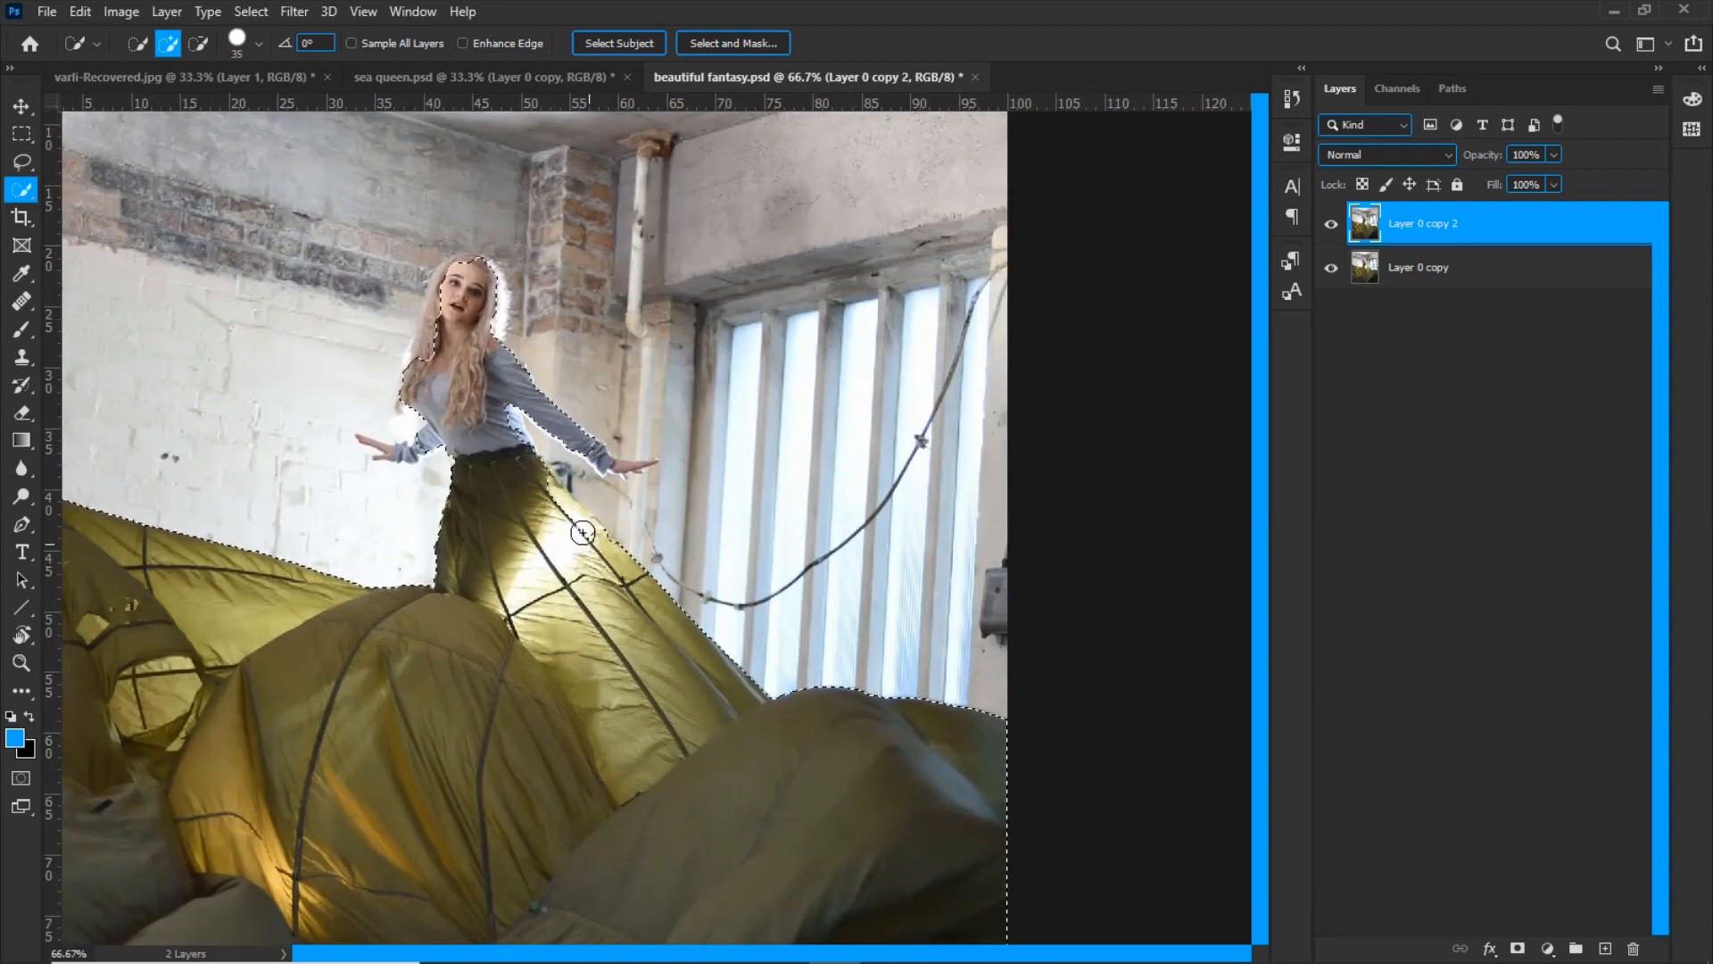
# Add both of the woman's hands and their fingers to the selection using a smaller Quick Selection brush
pyautogui.scroll(3, 512, 459)
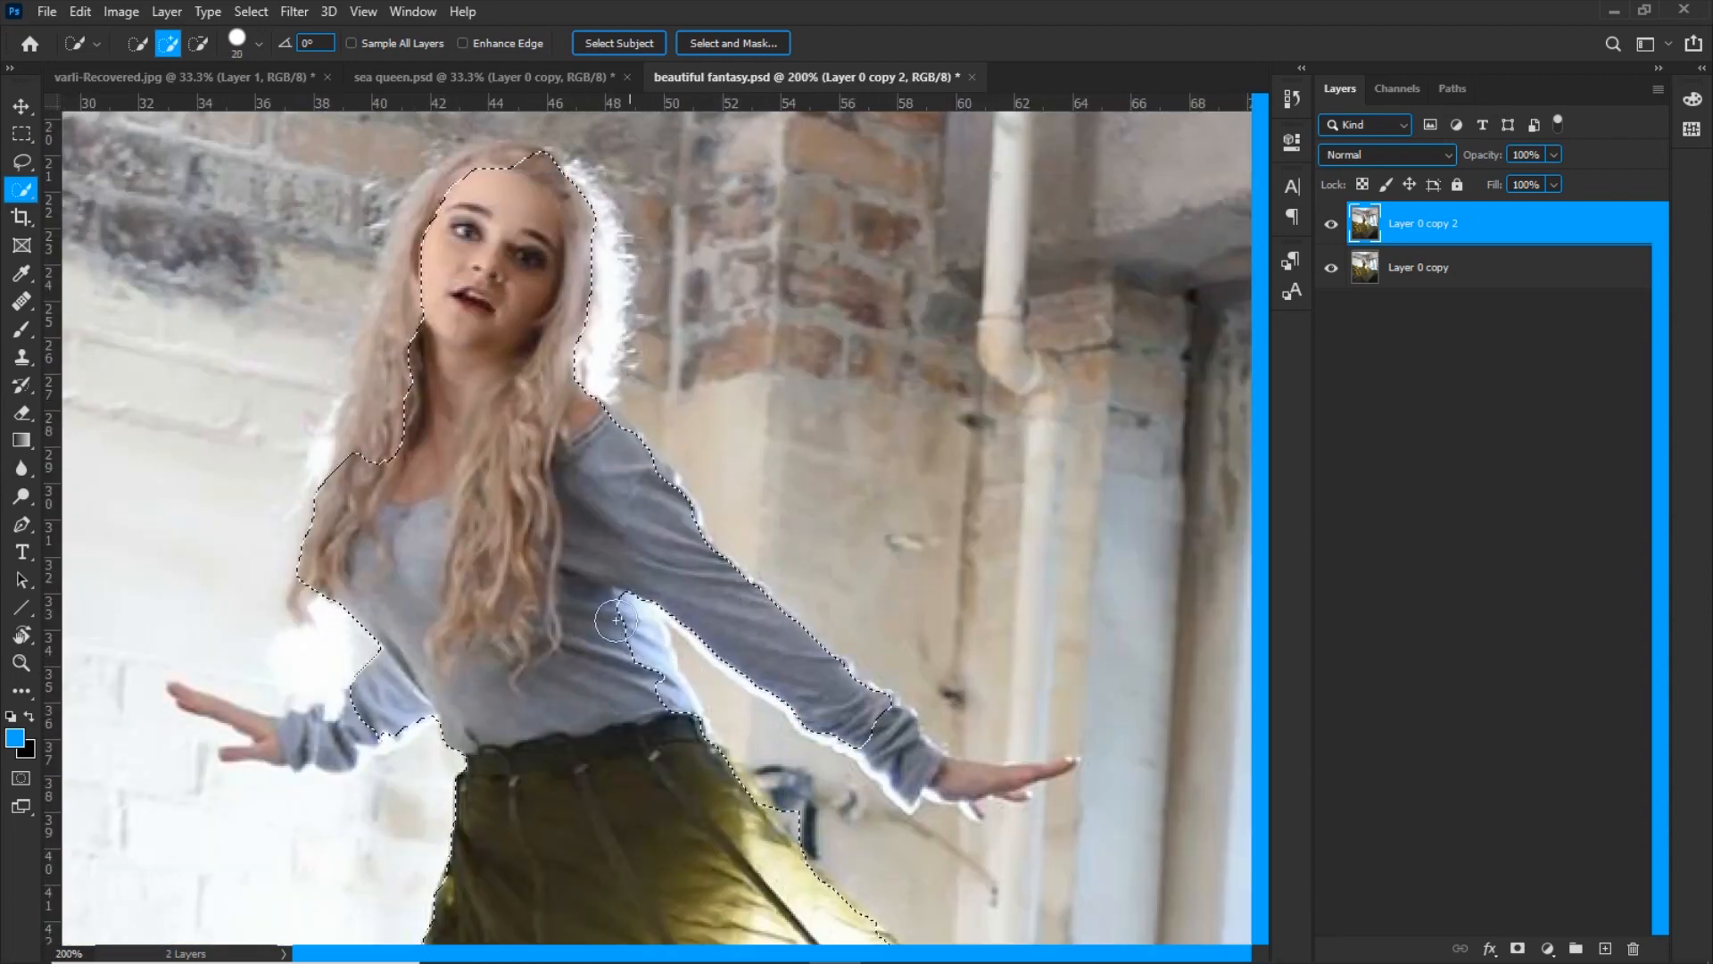
pyautogui.press('[')
pyautogui.press('[')
pyautogui.press('[')
pyautogui.press('[')
pyautogui.press('[')
pyautogui.press('[')
pyautogui.press('[')
pyautogui.moveTo(364, 714); pyautogui.dragTo(254, 730)
pyautogui.press('[')
pyautogui.press('[')
pyautogui.press('[')
pyautogui.moveTo(868, 734)
pyautogui.mouseDown()
pyautogui.moveTo(908, 784)
pyautogui.moveTo(1067, 767)
pyautogui.mouseUp()
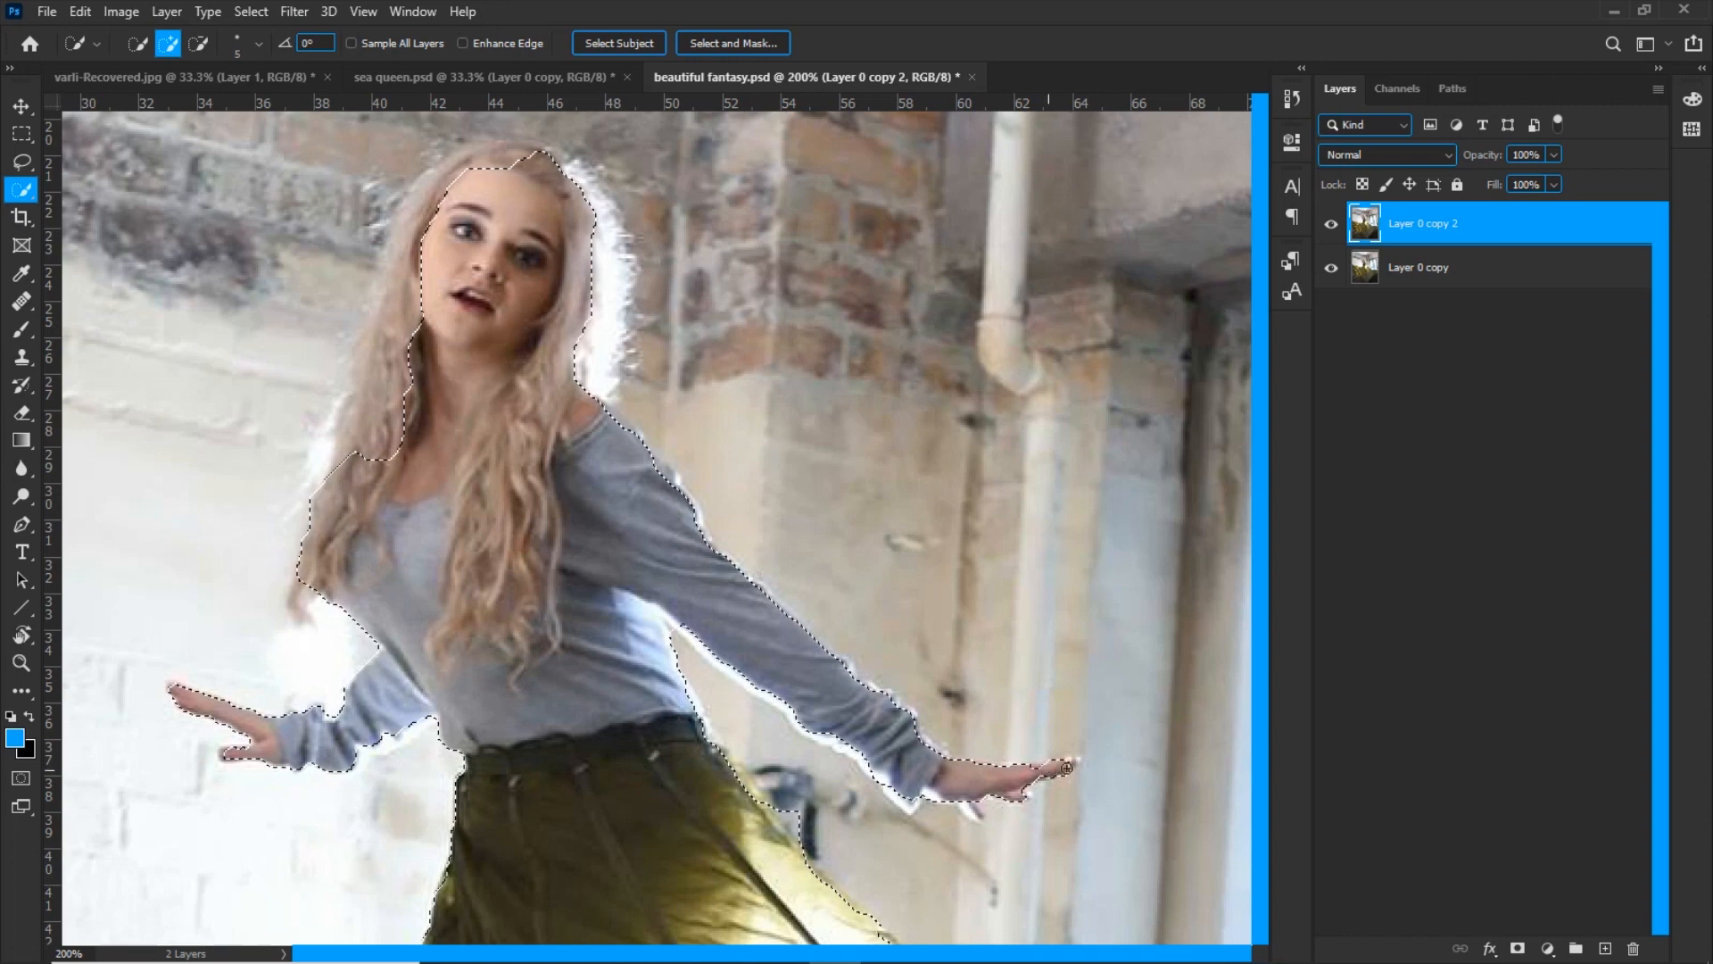
pyautogui.press('[')
pyautogui.press('[')
pyautogui.moveTo(955, 797); pyautogui.dragTo(972, 811)
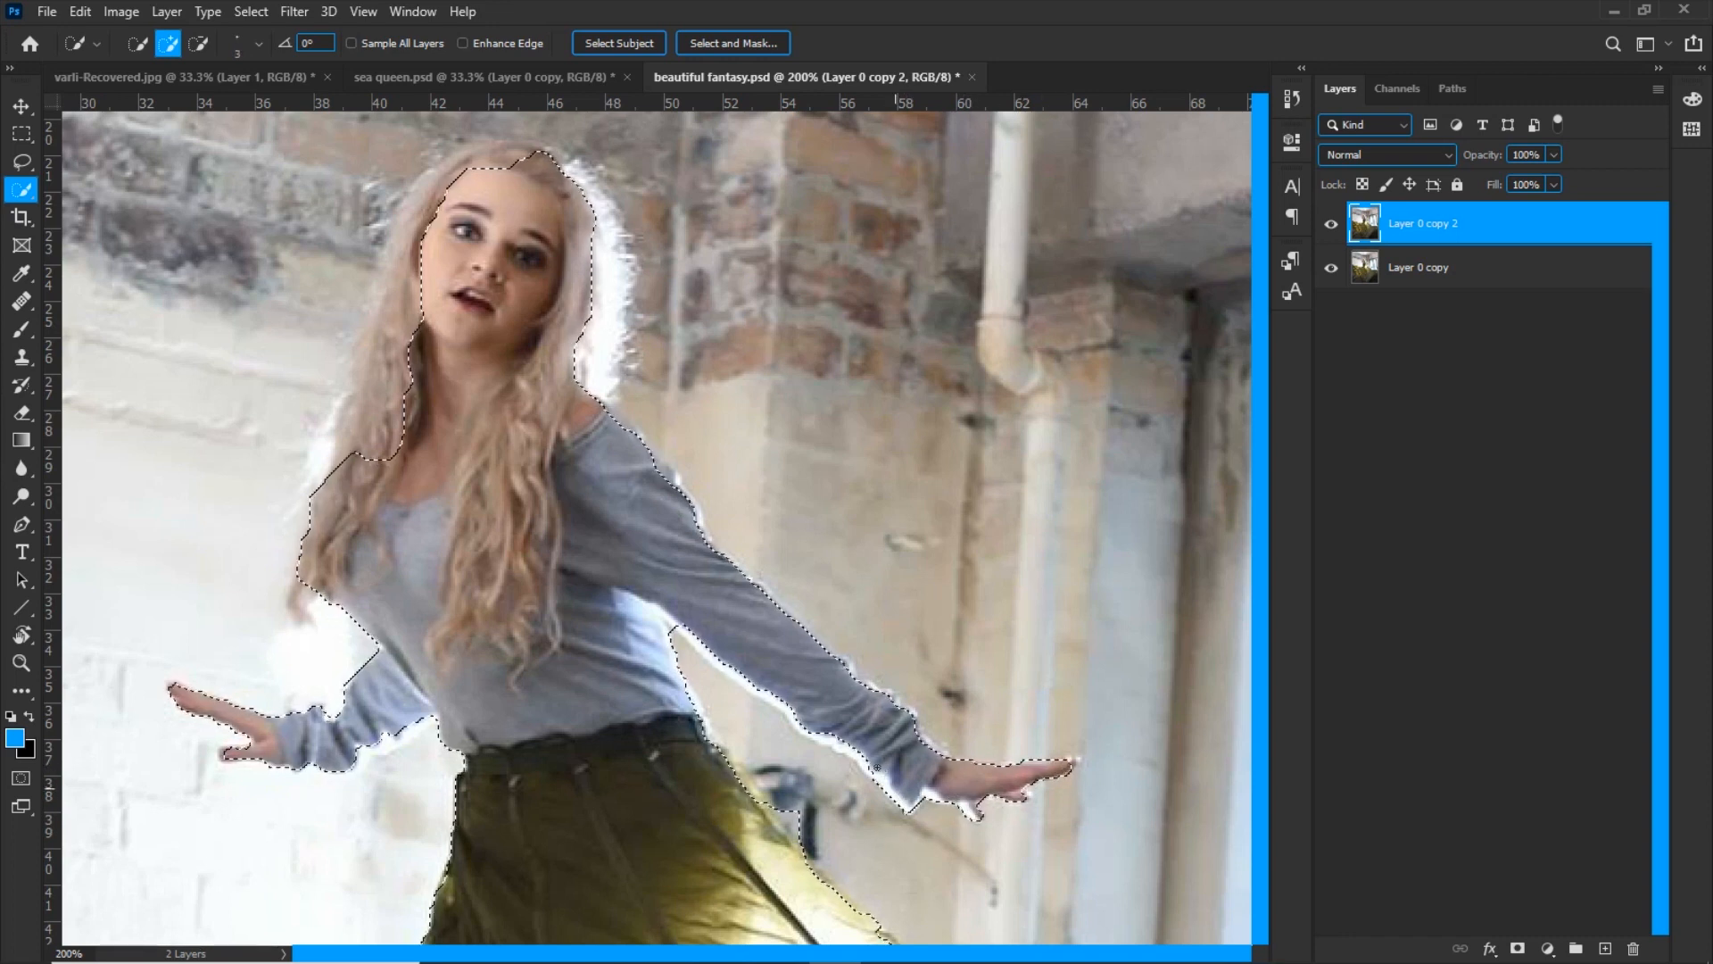
# Extend the selection to cover the woman's hair and tidy it along the upper edge of the skirt
pyautogui.click(599, 299)
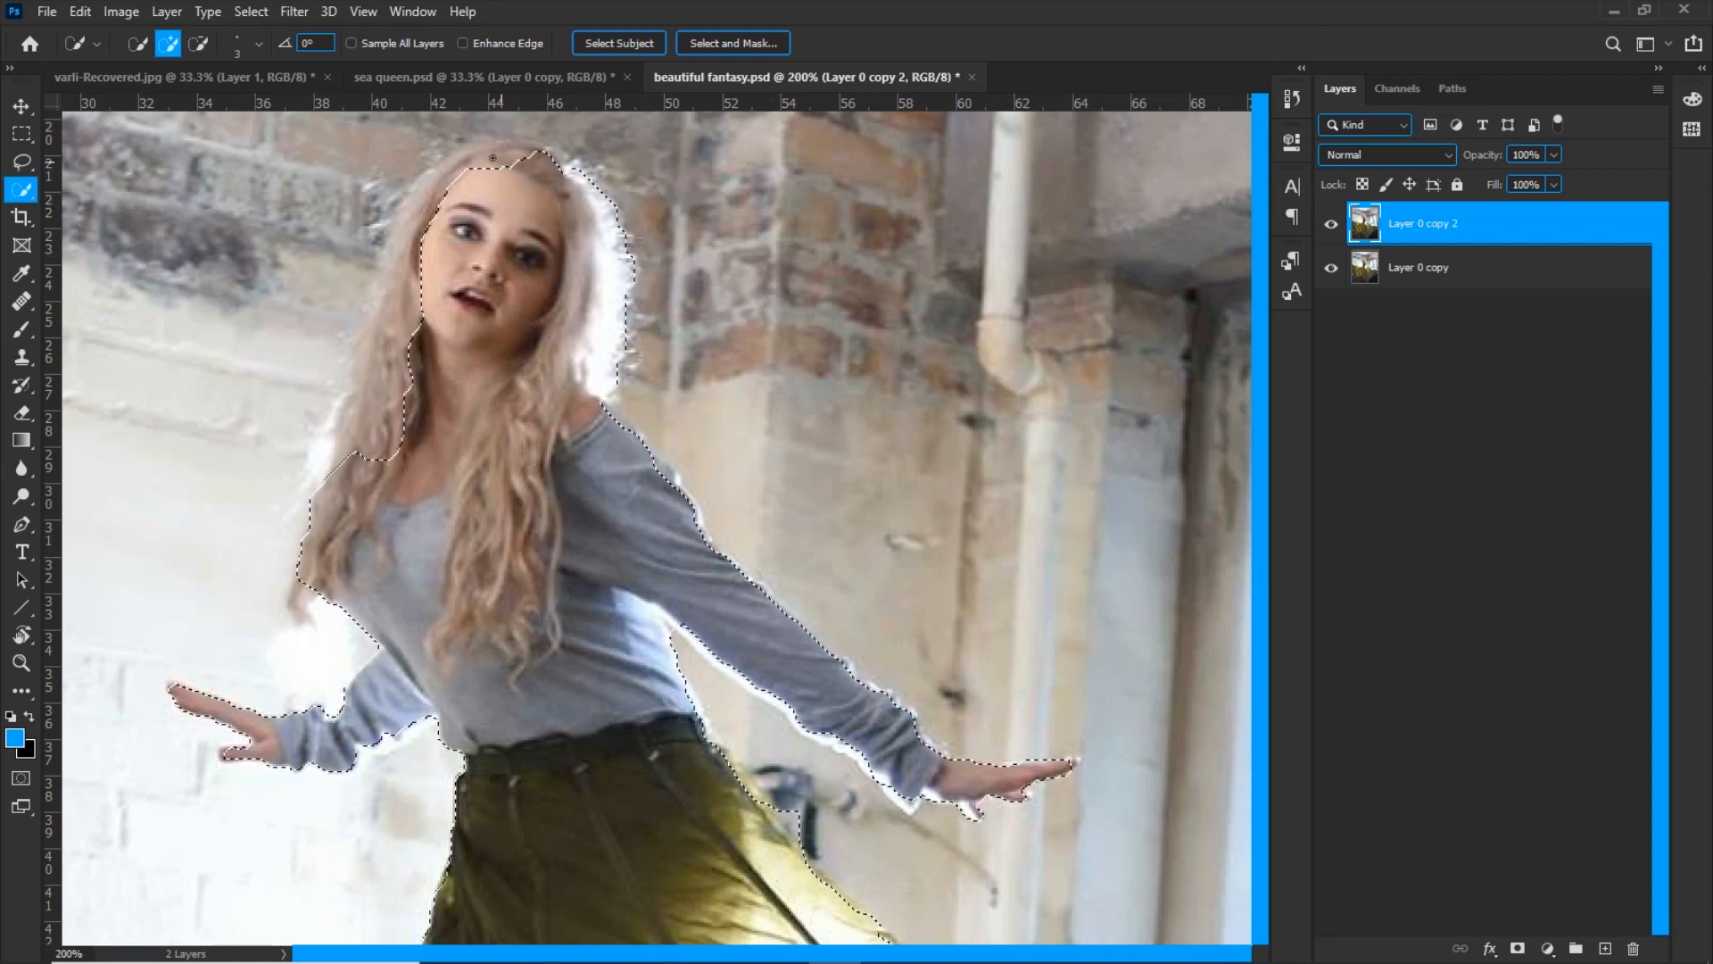
pyautogui.moveTo(377, 401); pyautogui.dragTo(376, 342)
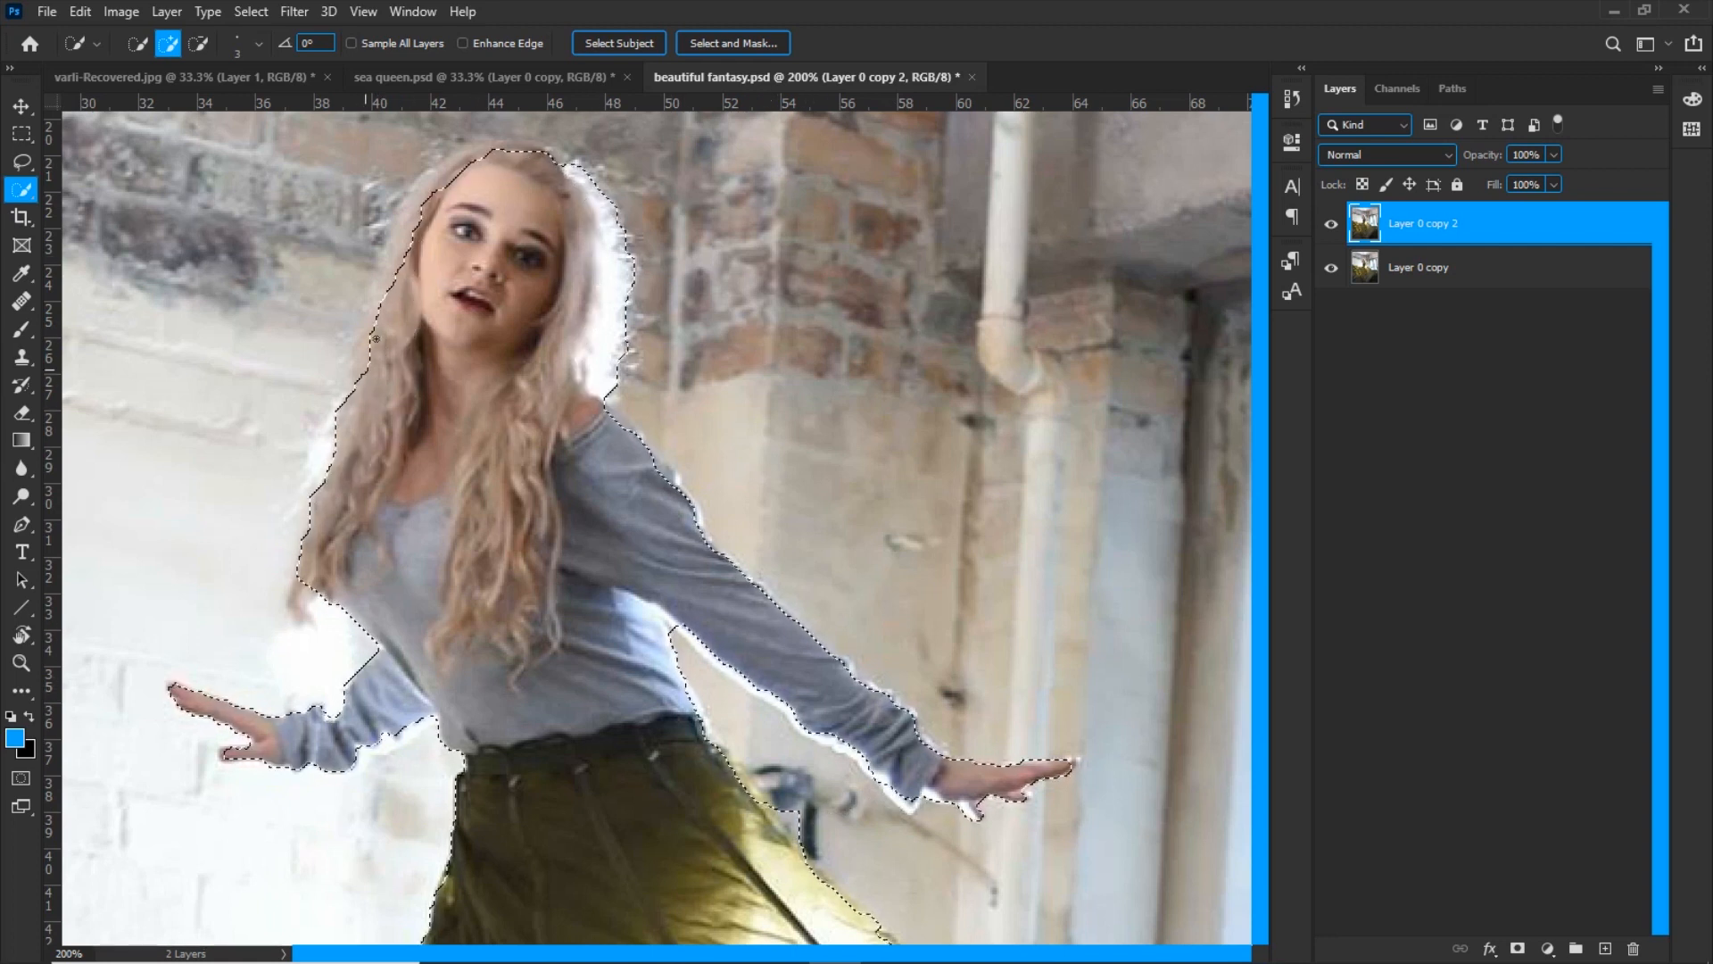
pyautogui.click(492, 157)
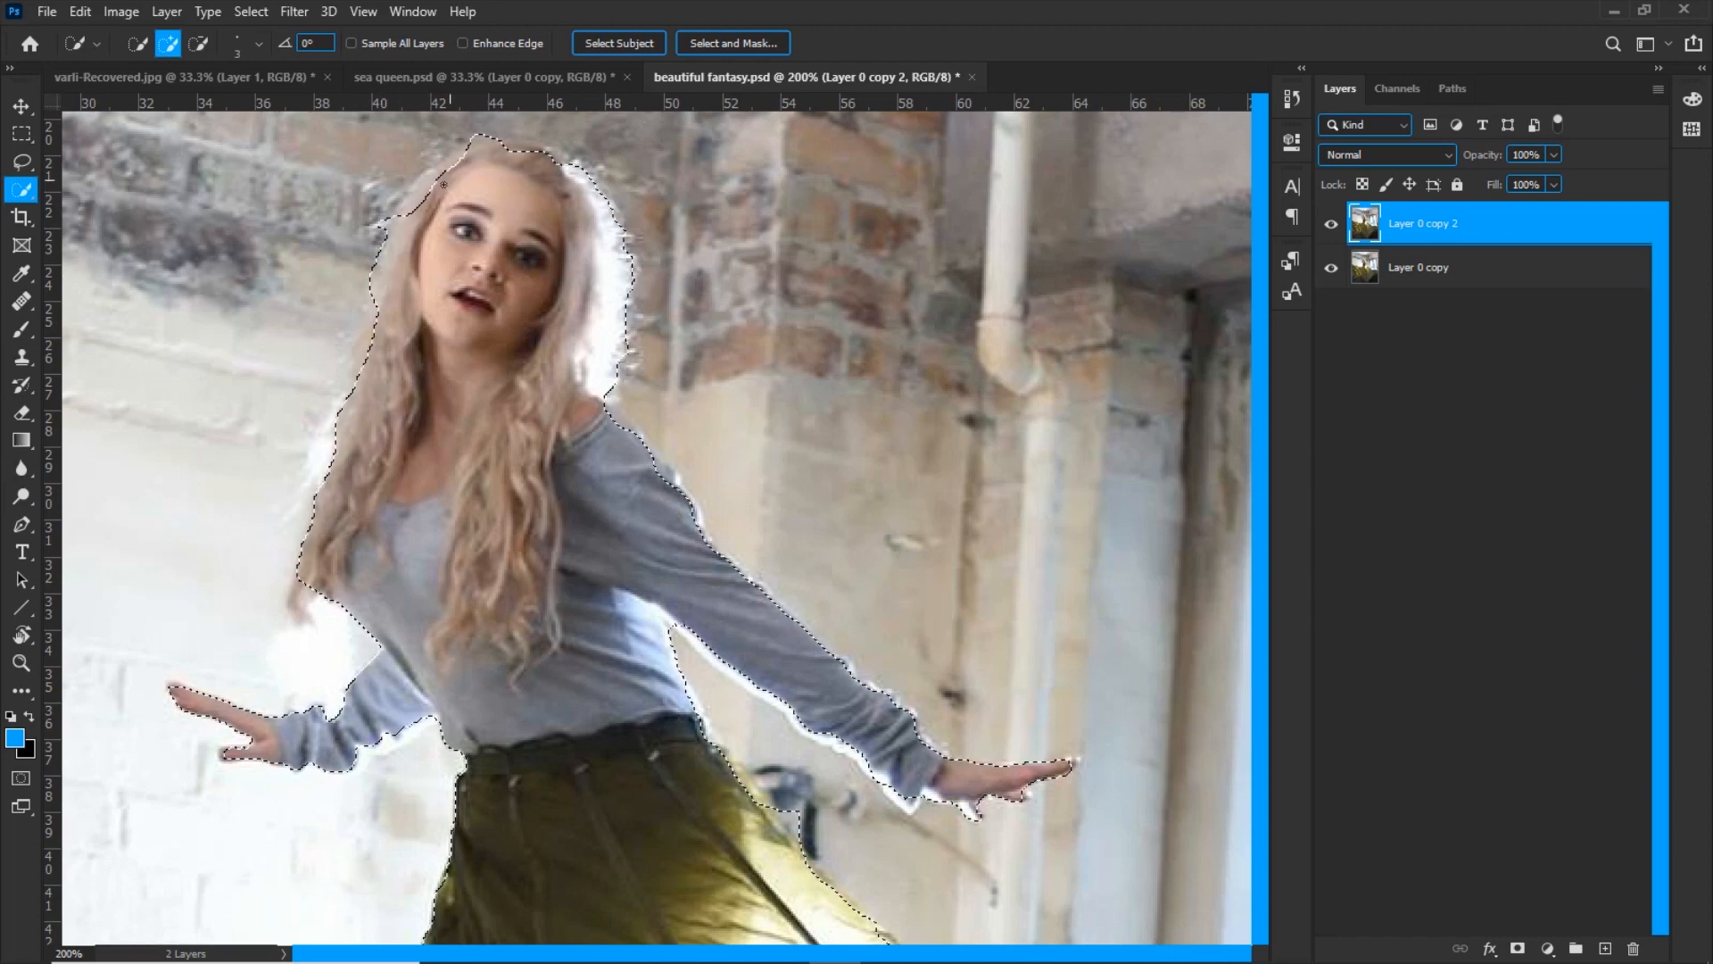
pyautogui.keyDown('alt'); pyautogui.click(794, 818); pyautogui.keyUp('alt')
pyautogui.hotkey('ctrl', '-')
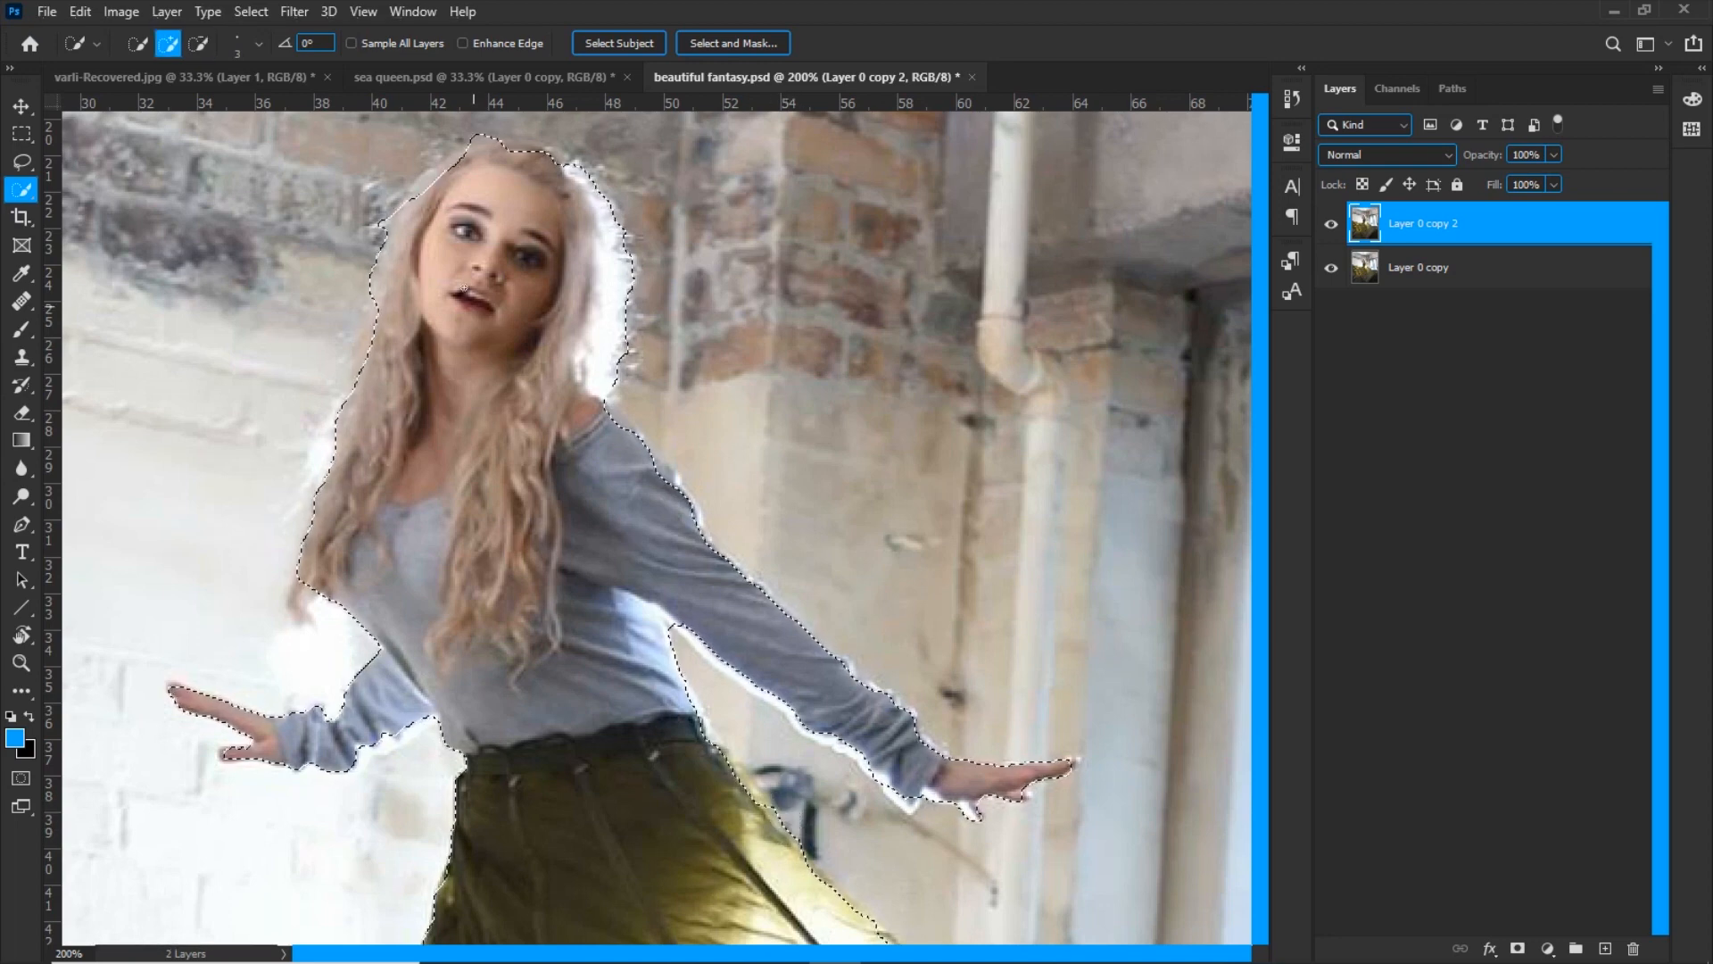
pyautogui.hotkey('ctrl', '0')
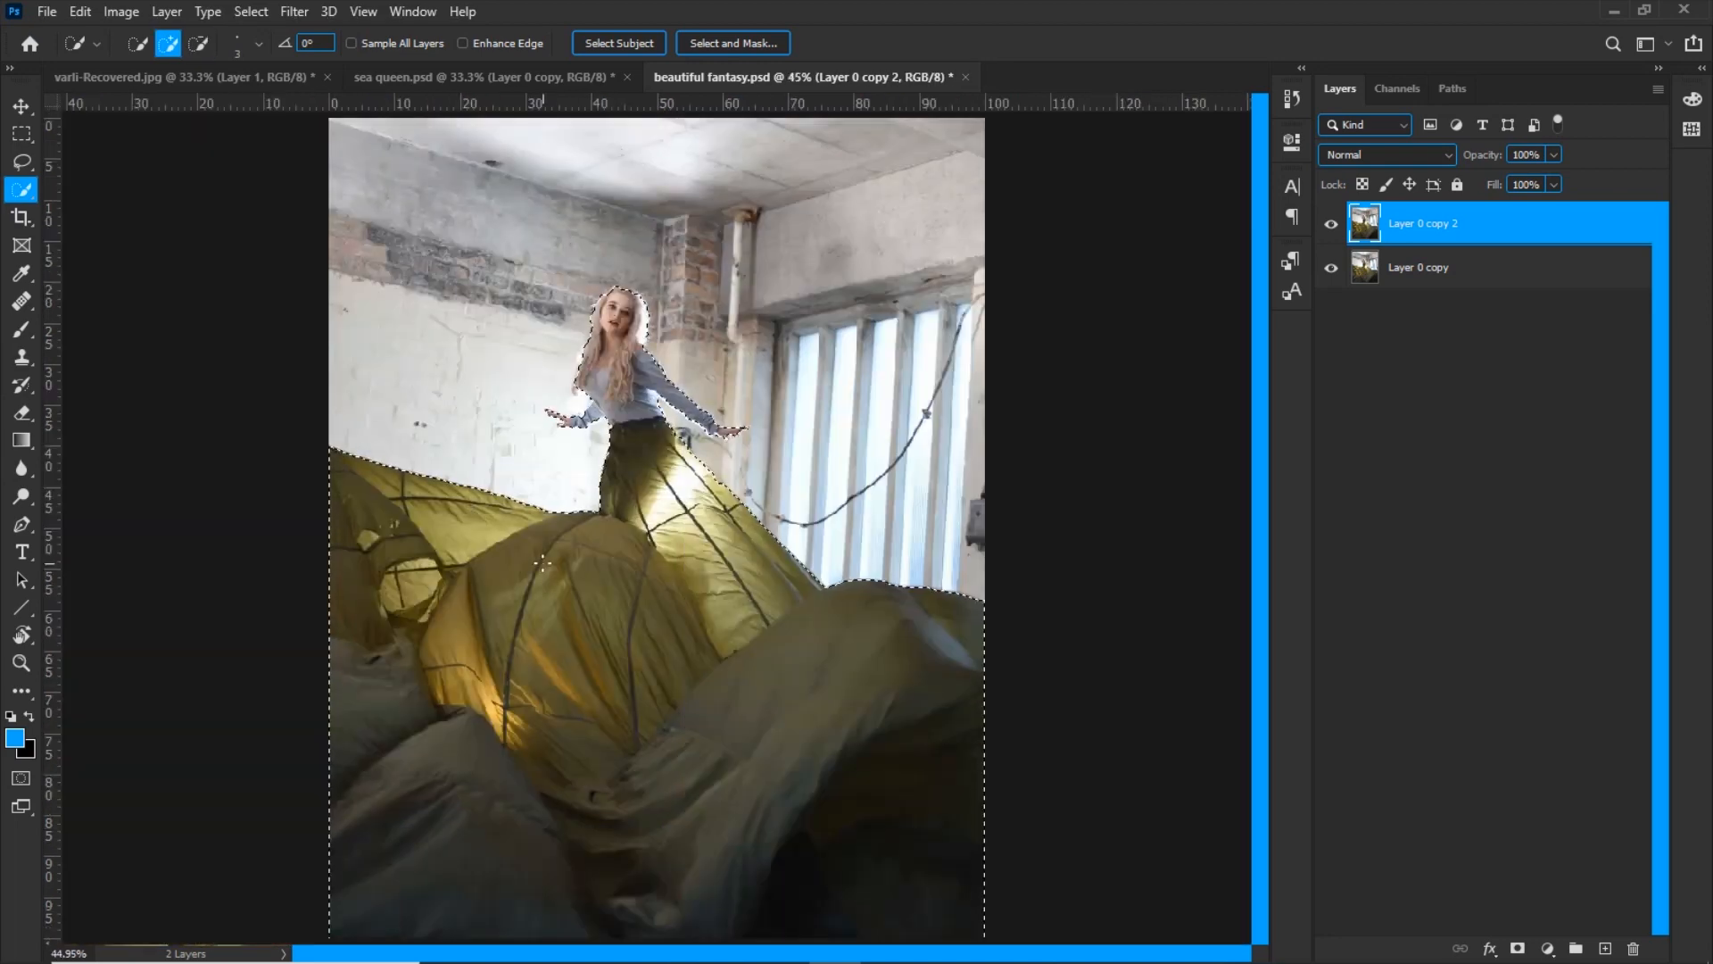
# Mask the duplicate layer with the selection and load that mask back as an active selection
pyautogui.click(1517, 948)
pyautogui.keyDown('ctrl'); pyautogui.click(1405, 234); pyautogui.keyUp('ctrl')
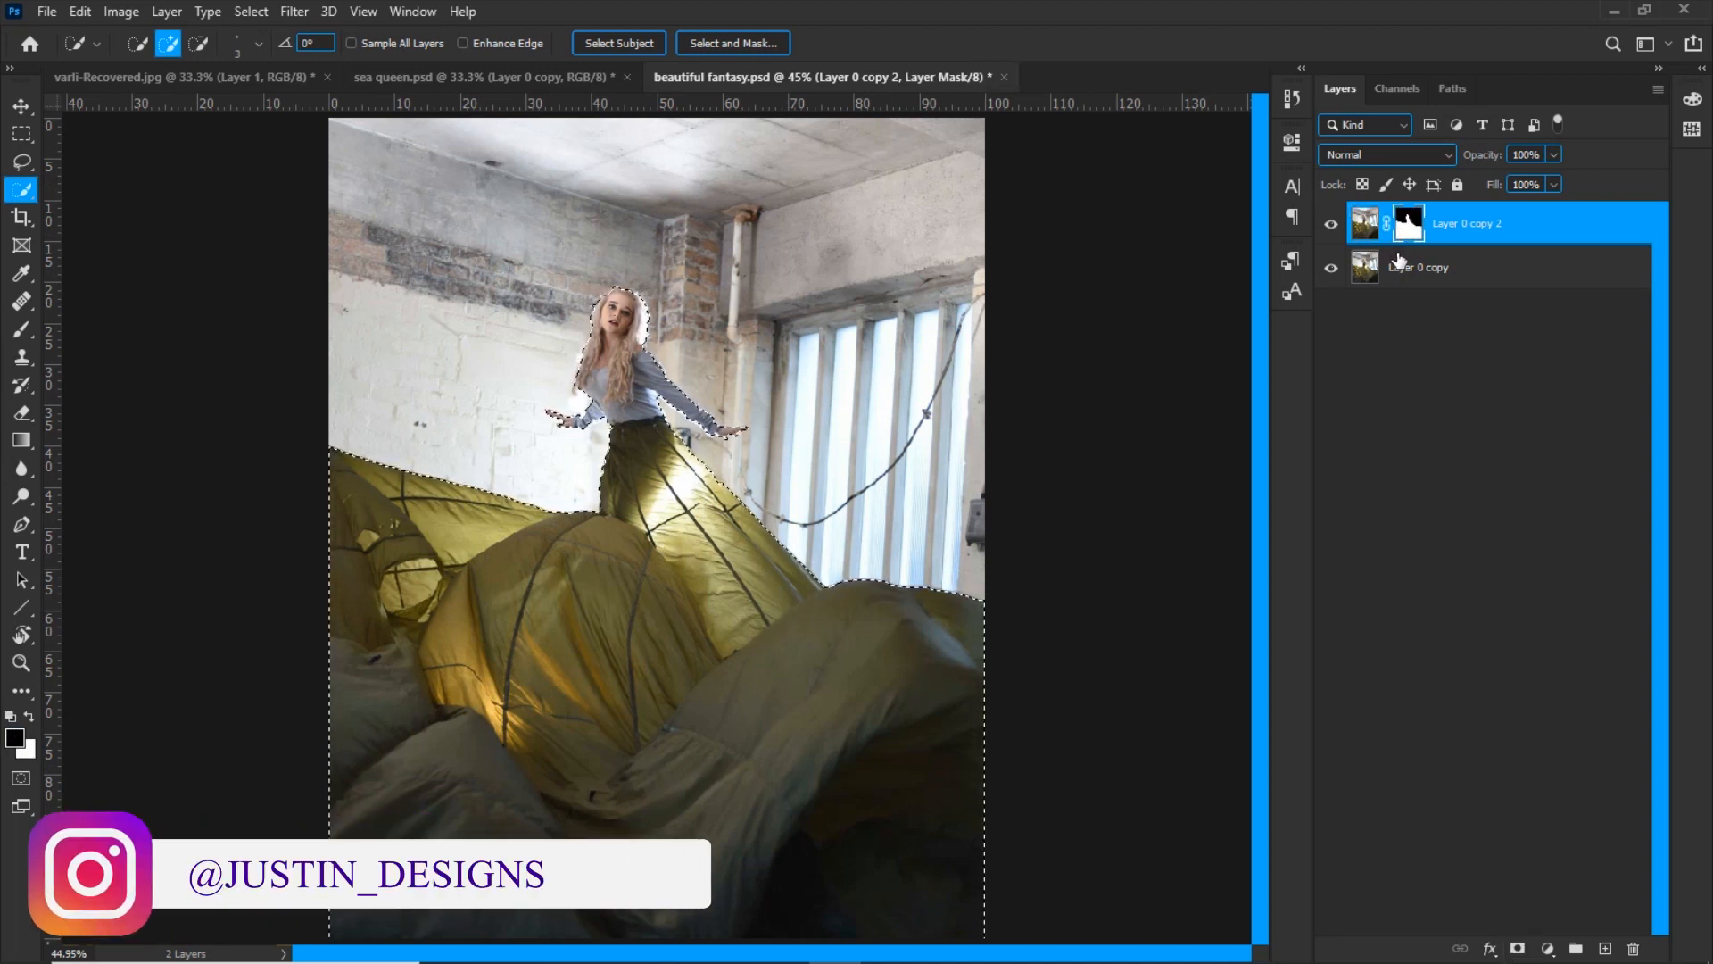
pyautogui.hotkey('ctrl', 'd')
# Expand the selection around the woman and fabric by 6 pixels and inspect its outline around her arms
pyautogui.click(249, 12)
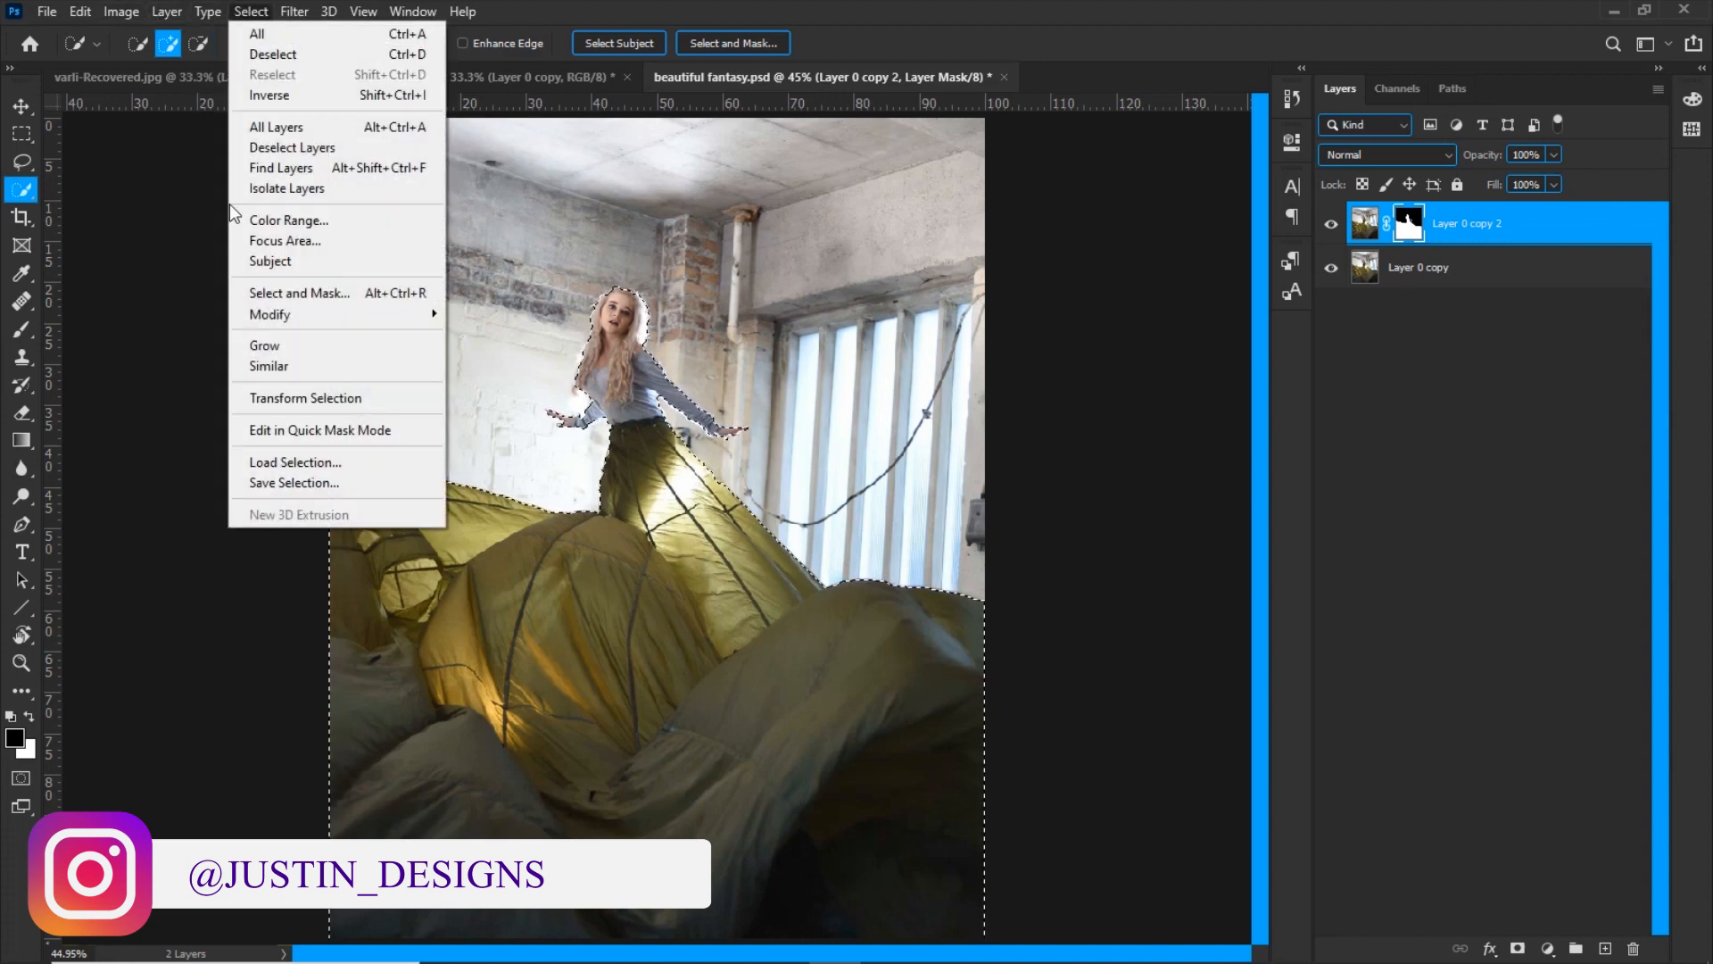
pyautogui.moveTo(284, 314)
pyautogui.click(517, 353)
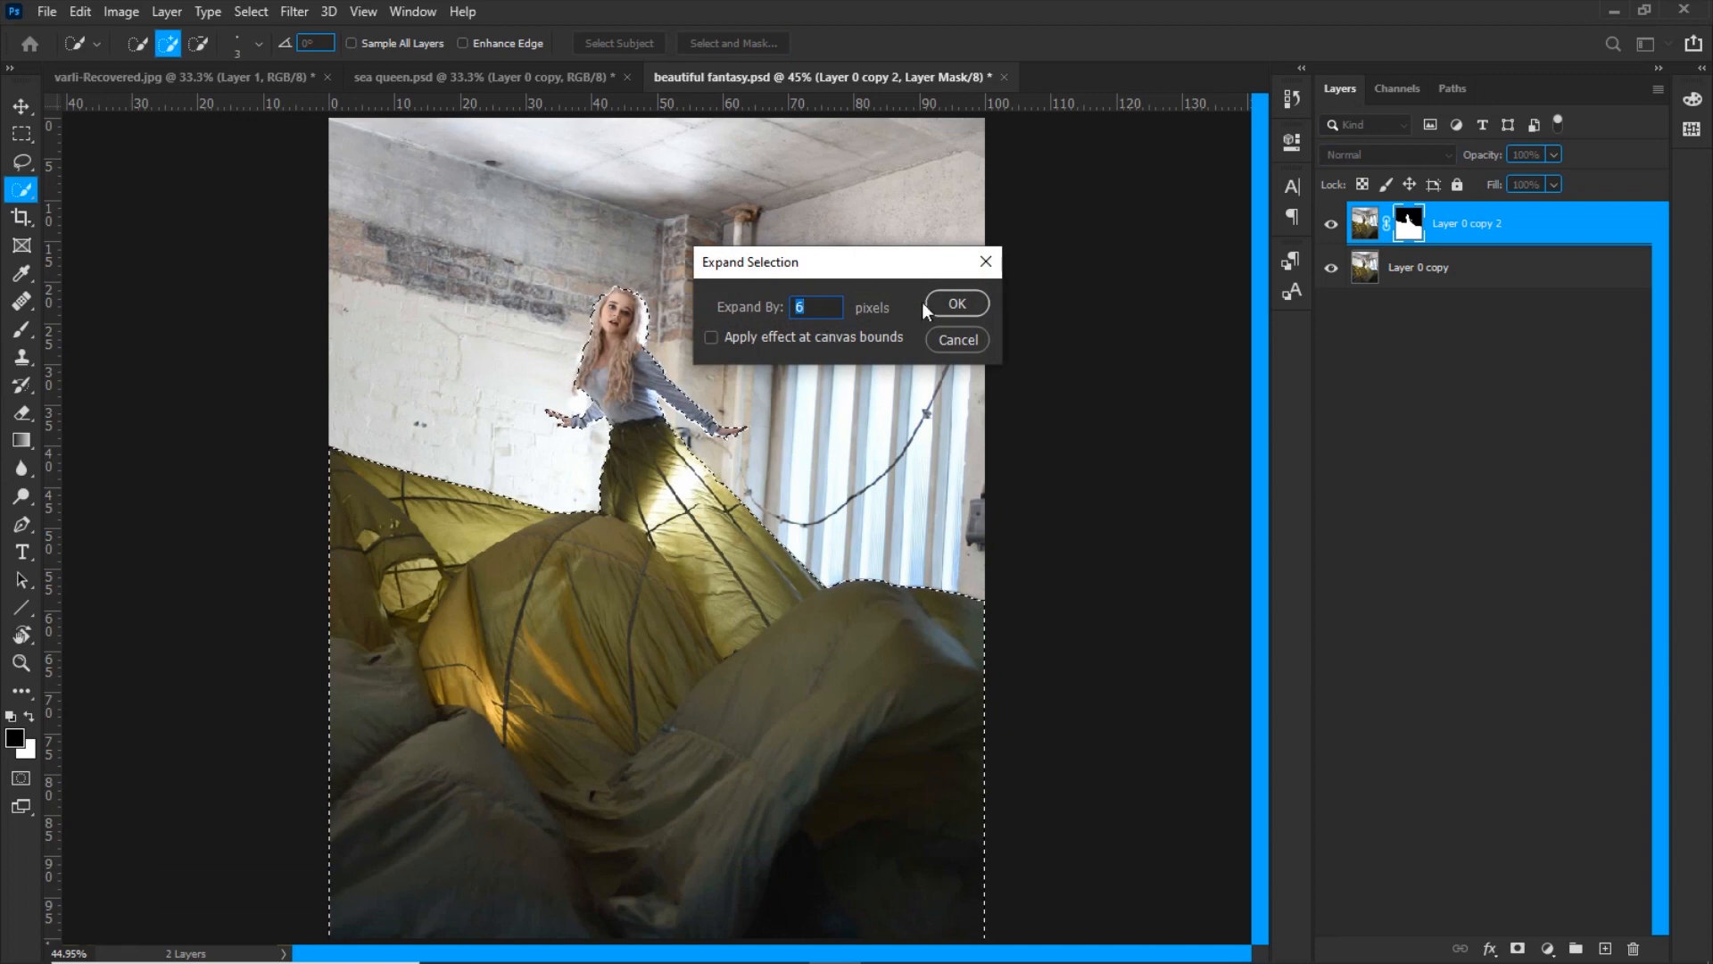
pyautogui.click(950, 302)
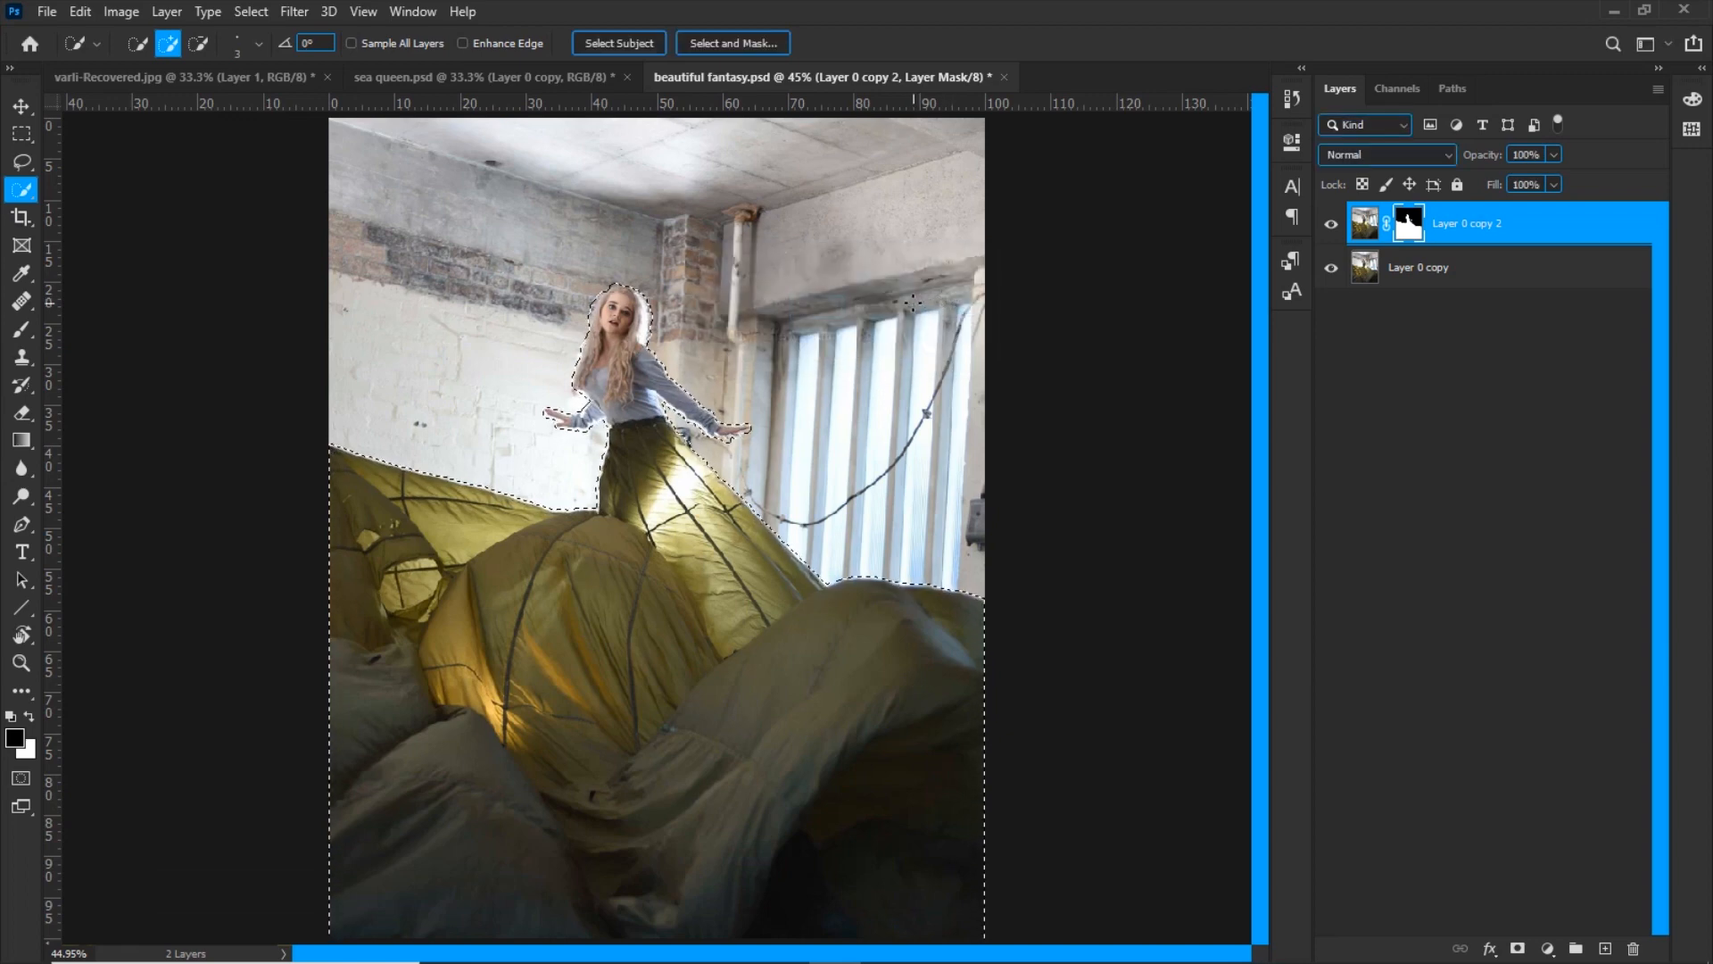
pyautogui.hotkey('ctrl', '+')
pyautogui.hotkey('ctrl', '+')
pyautogui.hotkey('ctrl', '+')
pyautogui.moveTo(696, 308); pyautogui.dragTo(642, 714)
pyautogui.hotkey('ctrl', '+')
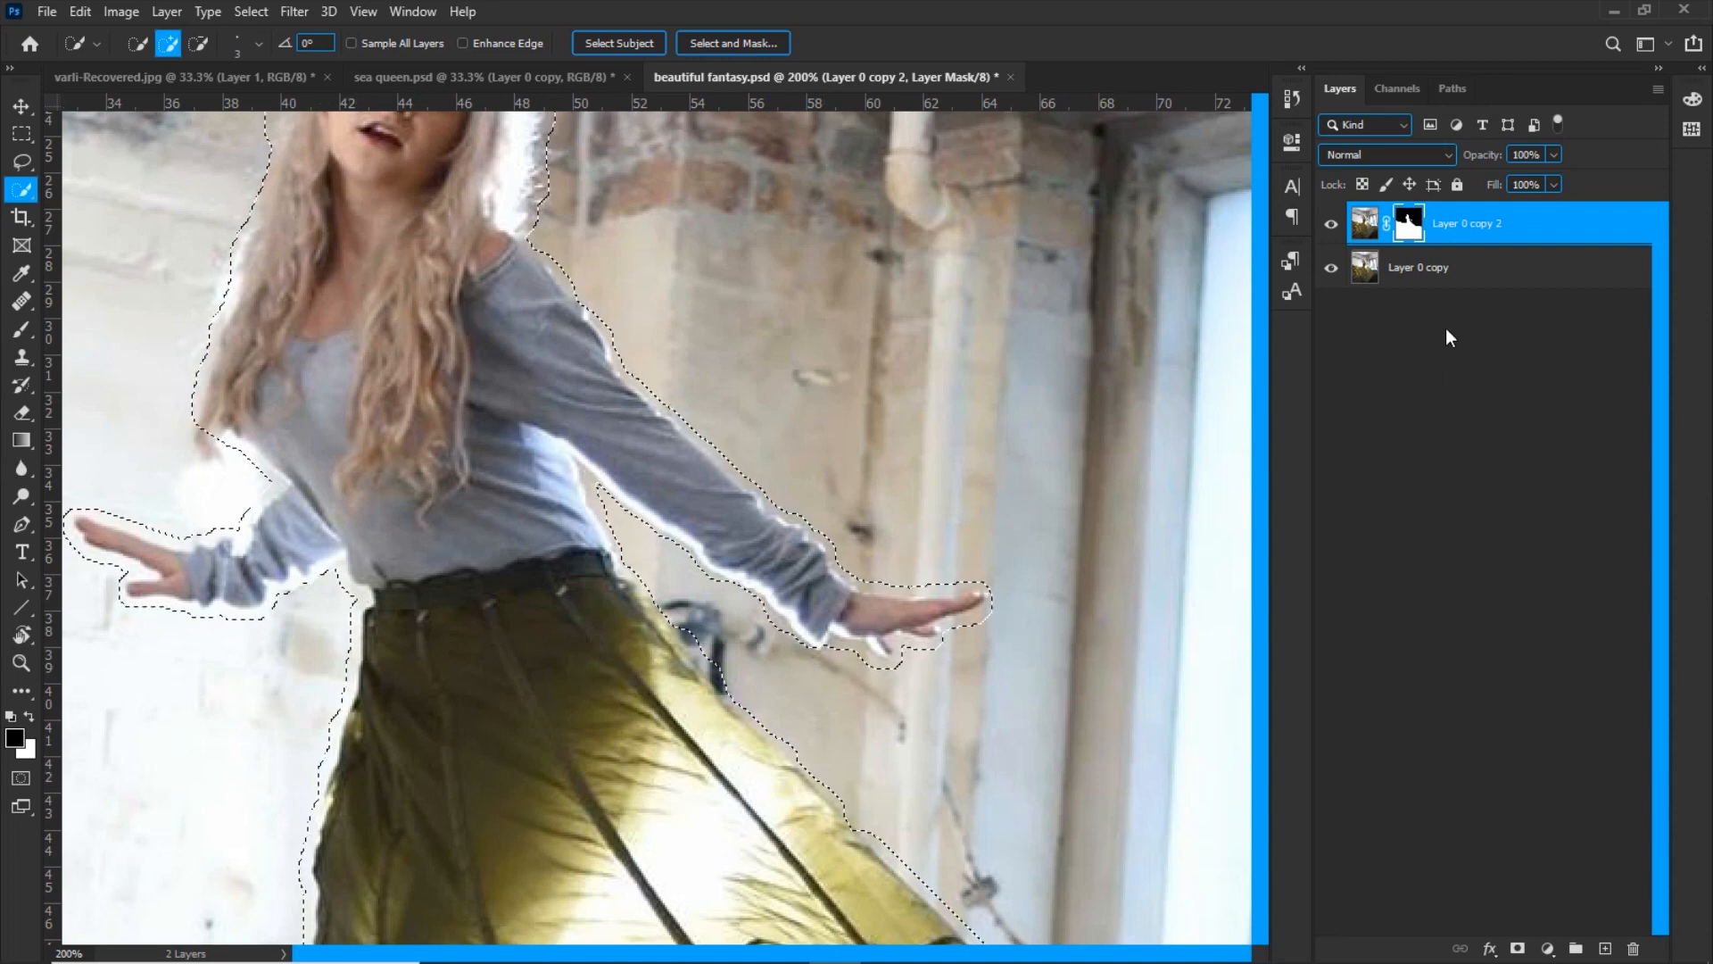
# Fill the selected area of Layer 0 copy with Content-Aware, clear the selection and check the background behind the masked layer
pyautogui.click(1416, 284)
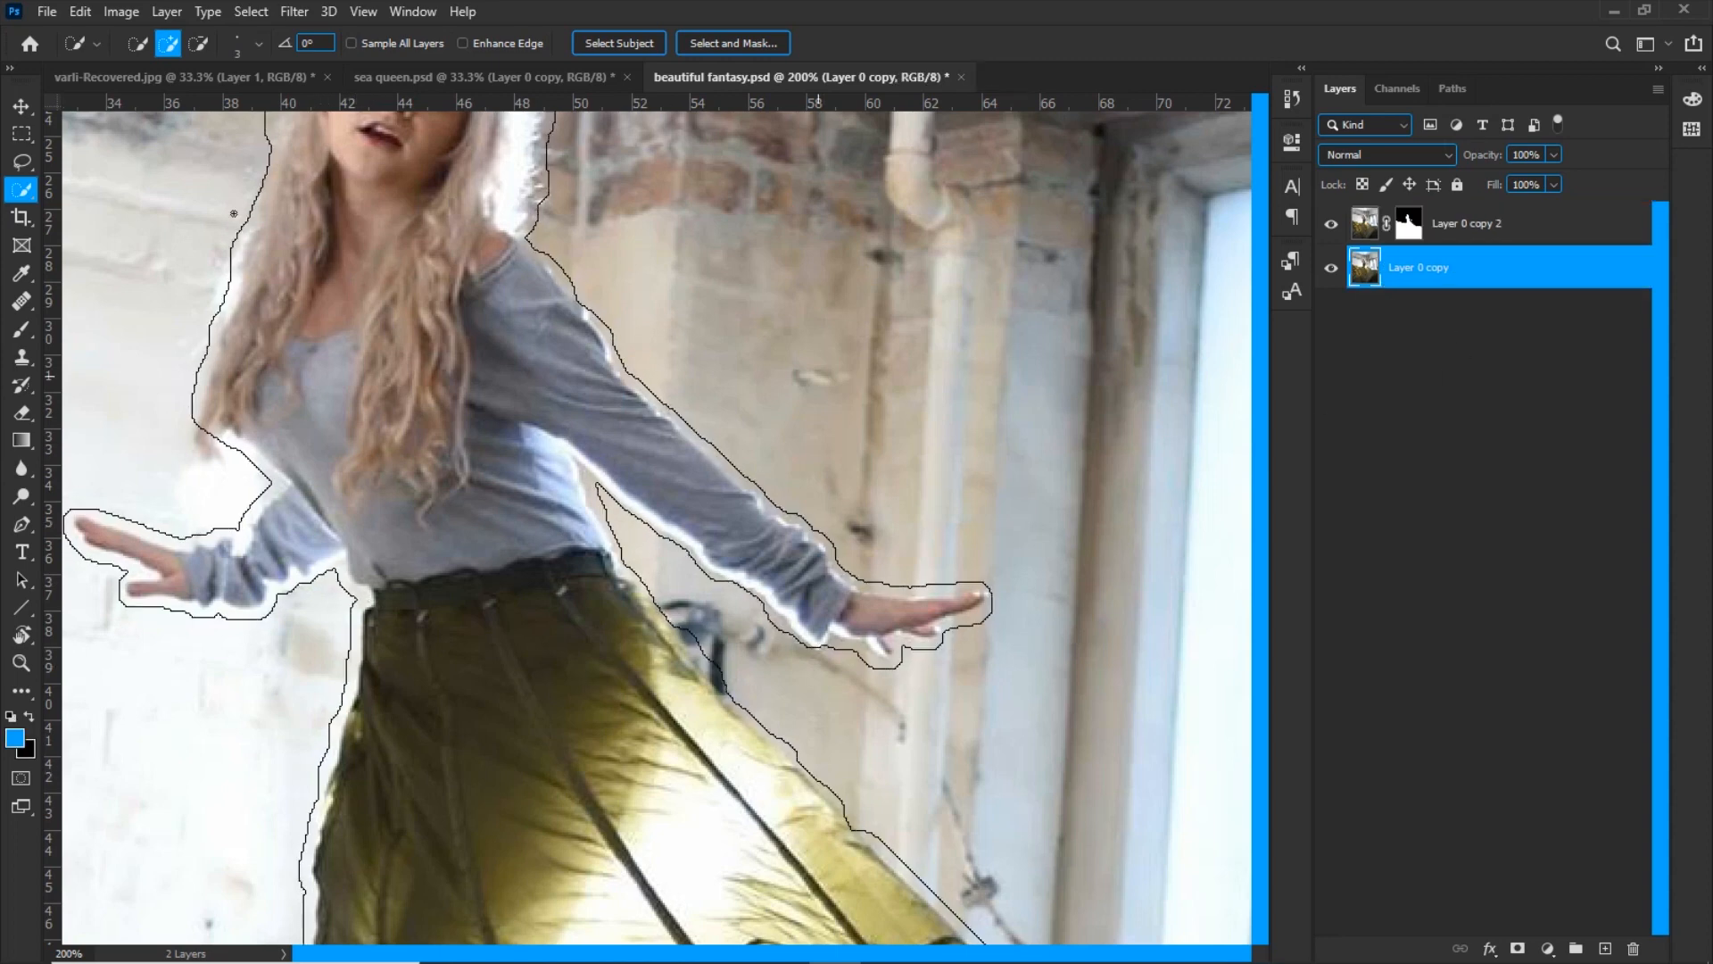
pyautogui.click(80, 11)
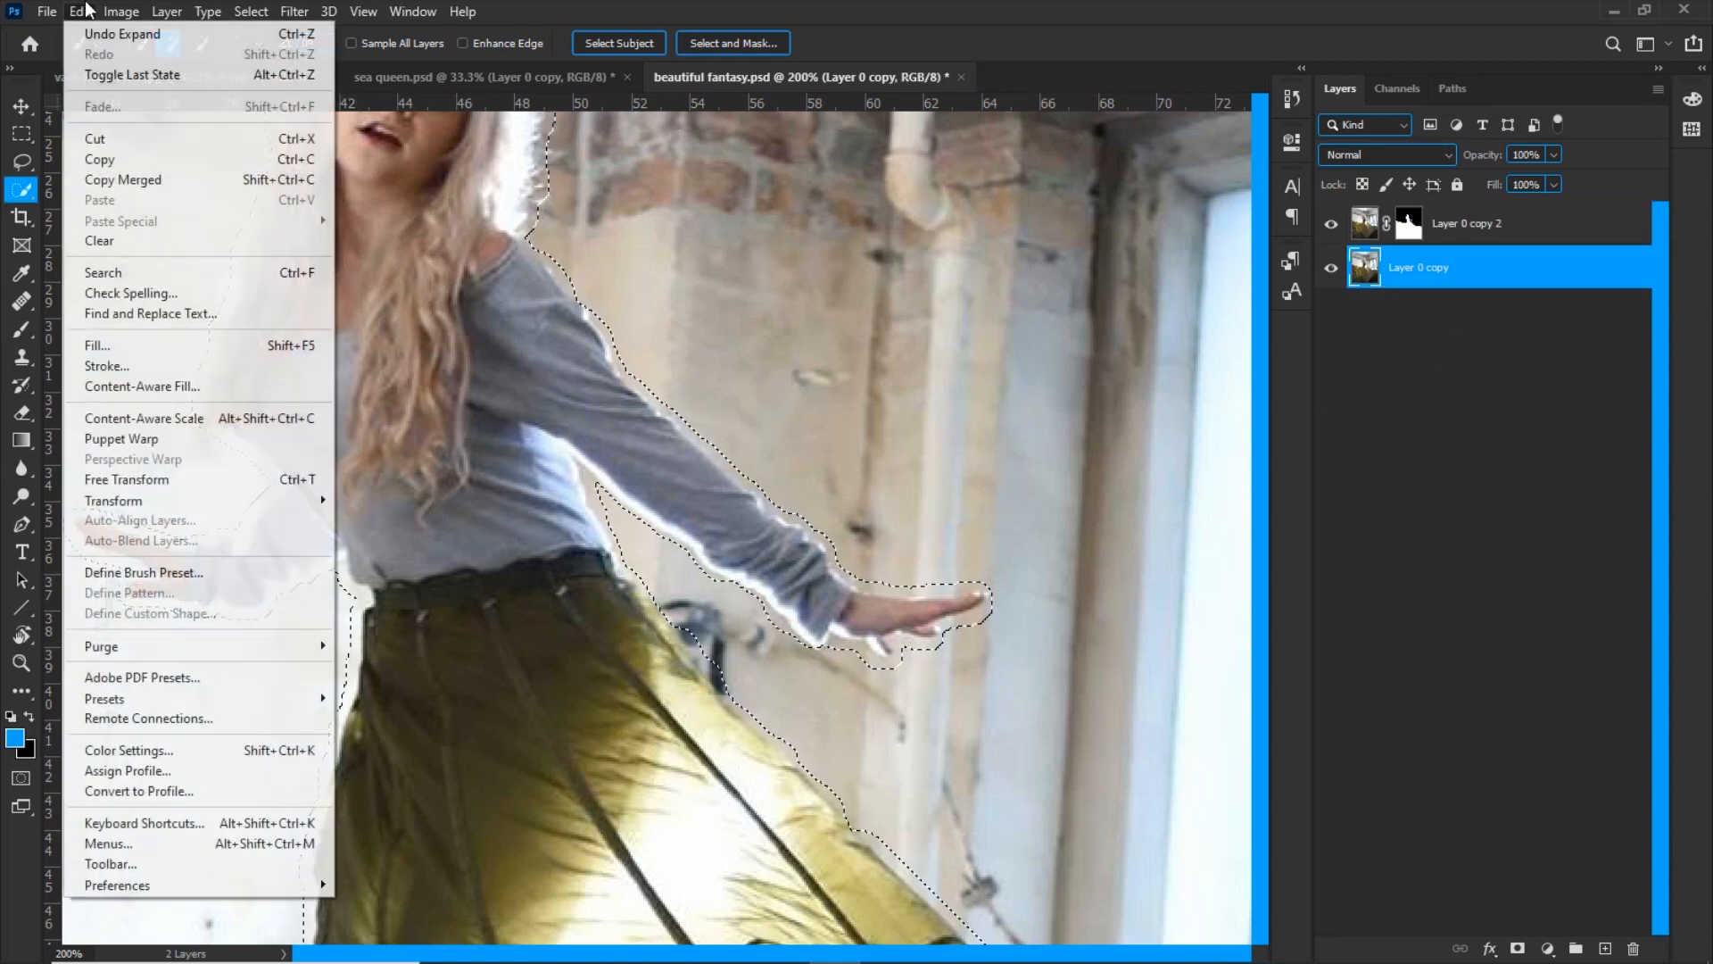
pyautogui.click(100, 348)
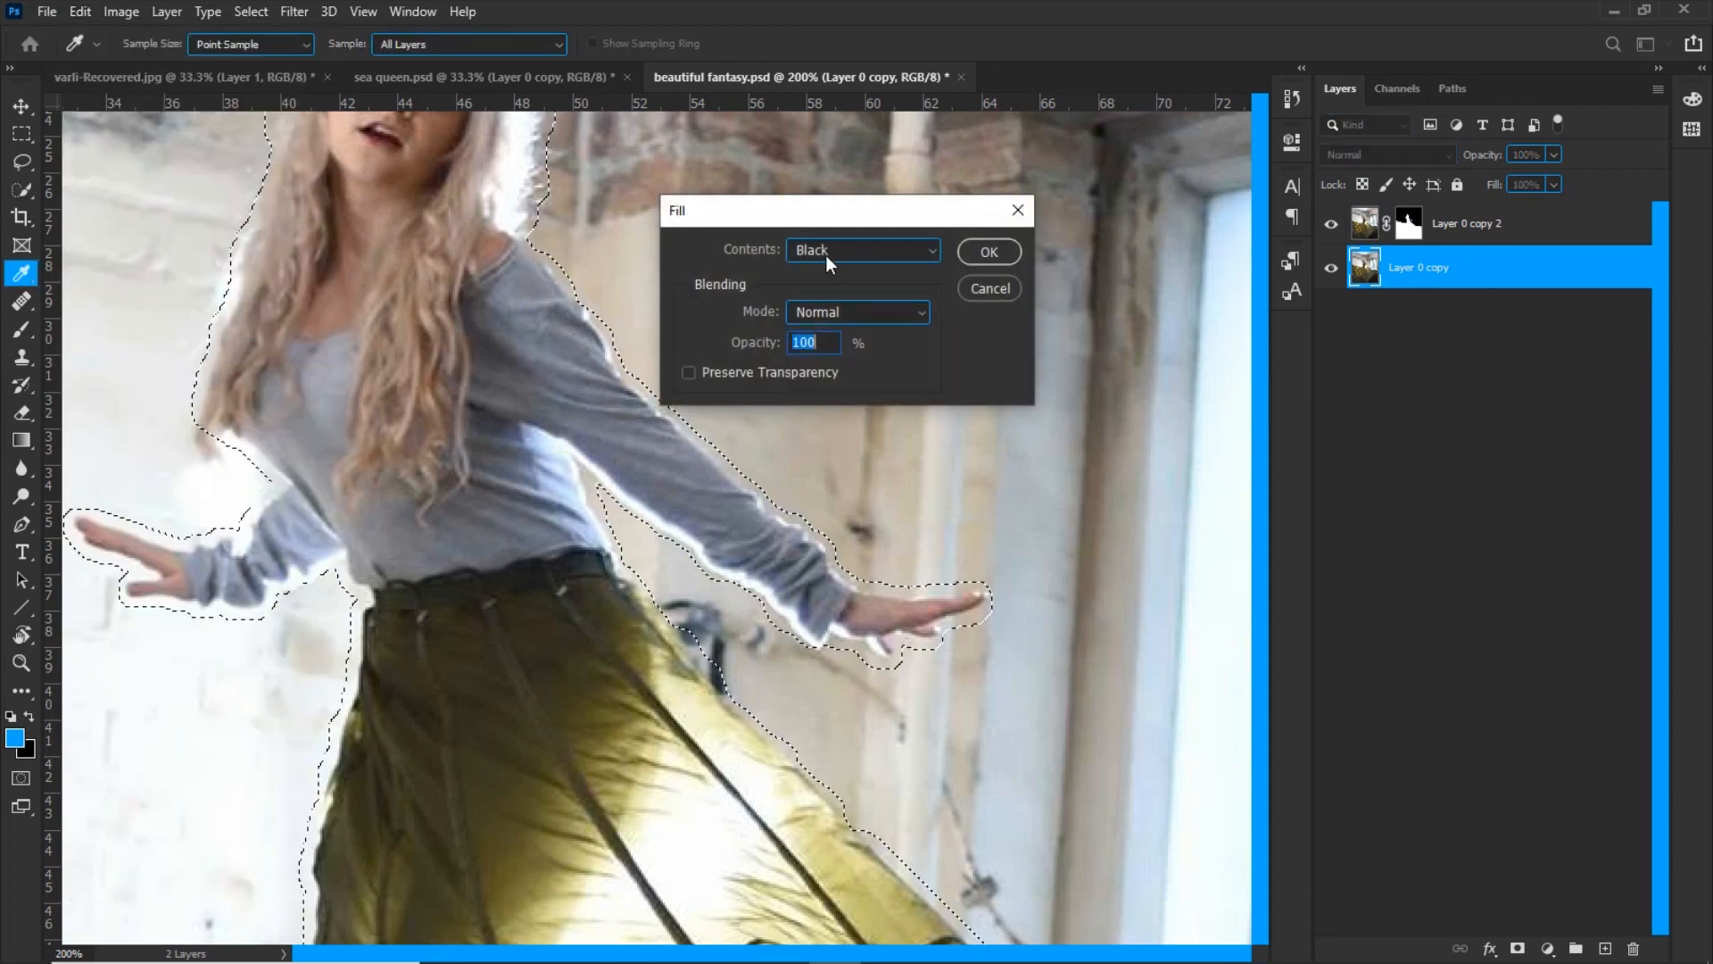
pyautogui.click(829, 257)
pyautogui.click(823, 341)
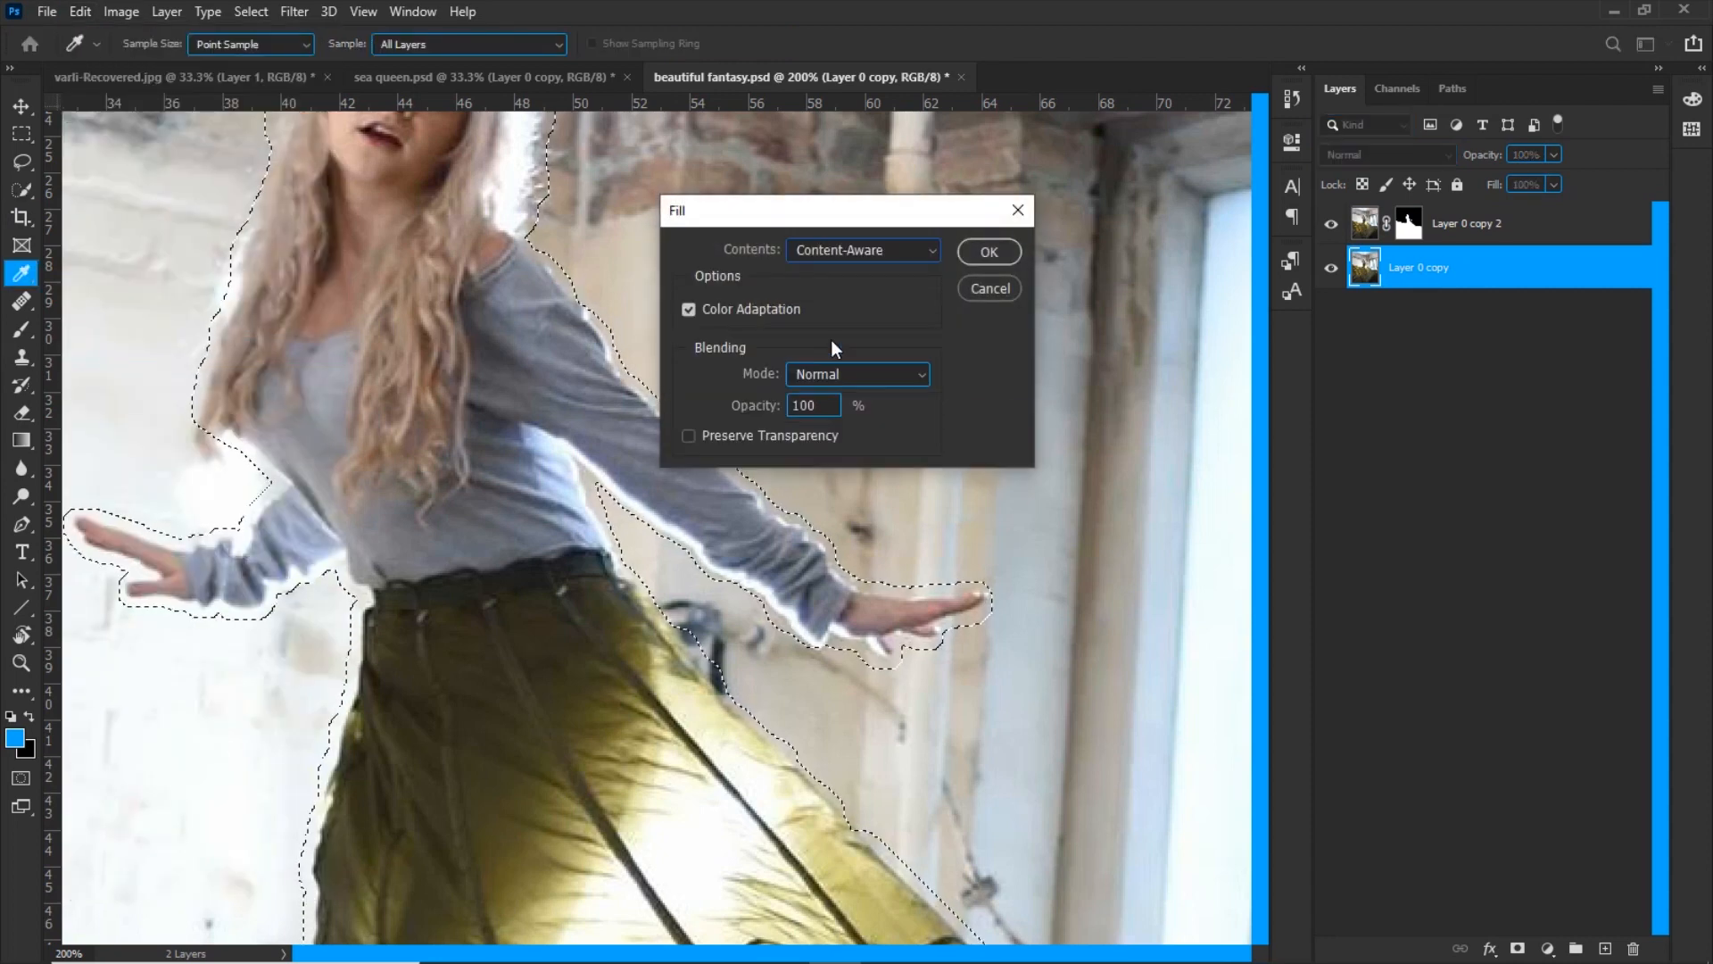
pyautogui.click(987, 253)
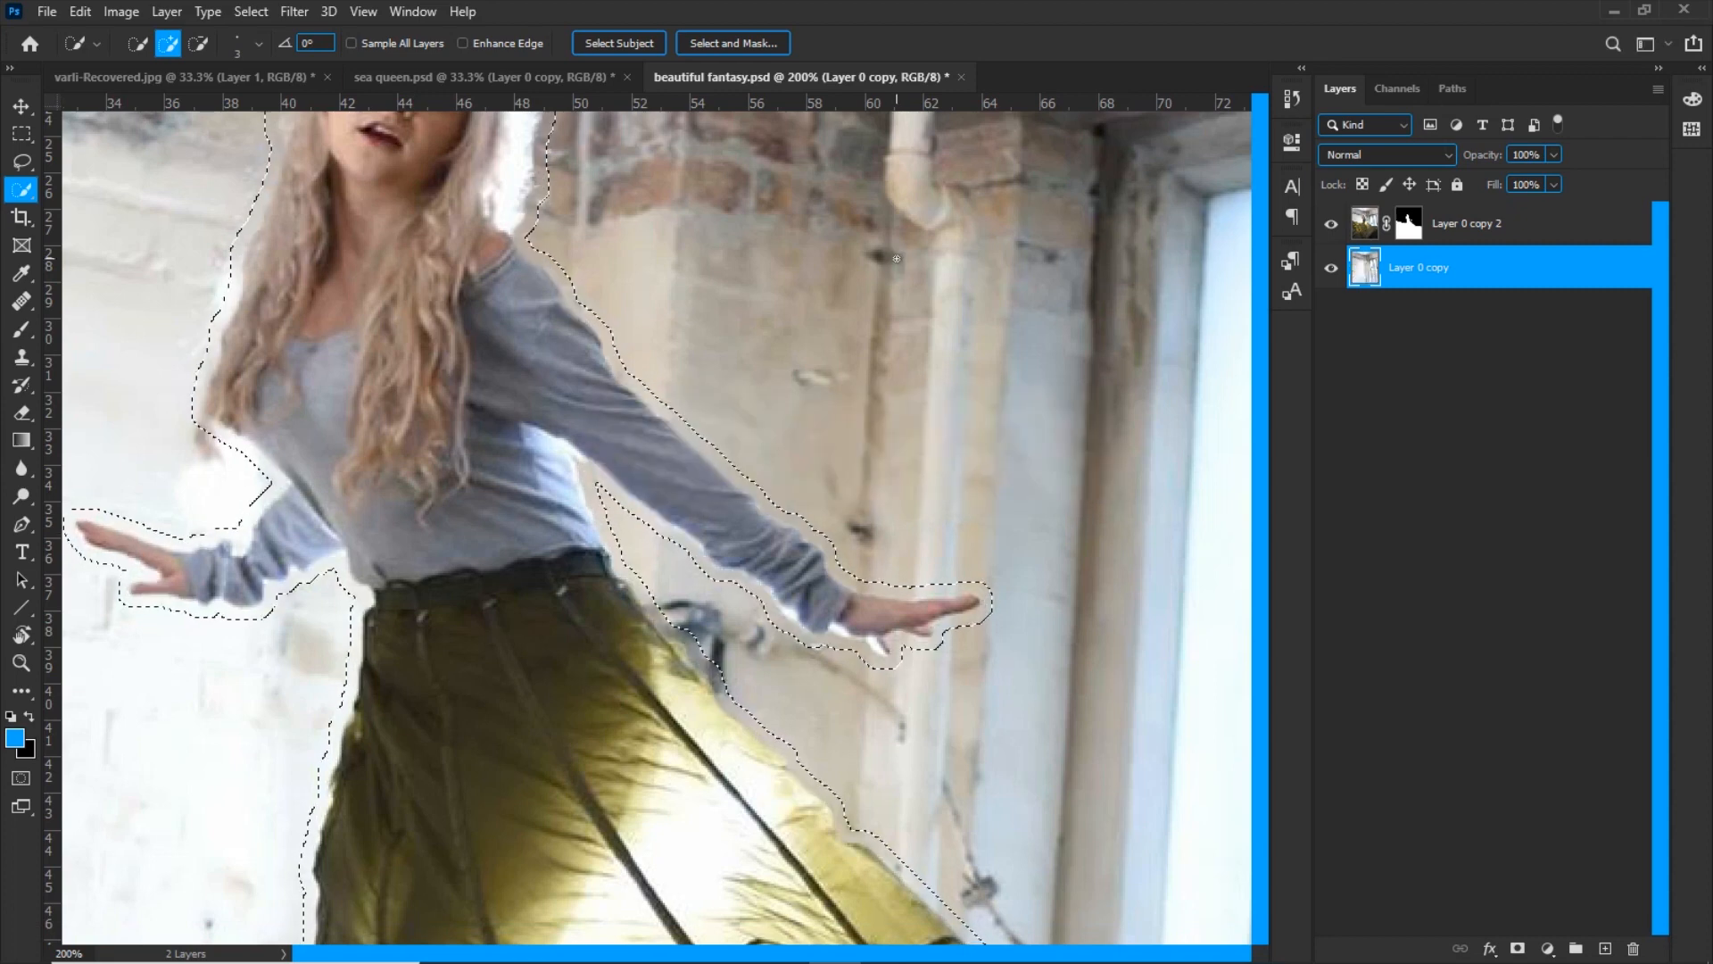
pyautogui.hotkey('ctrl', '0')
pyautogui.click(1332, 224)
pyautogui.click(1332, 224)
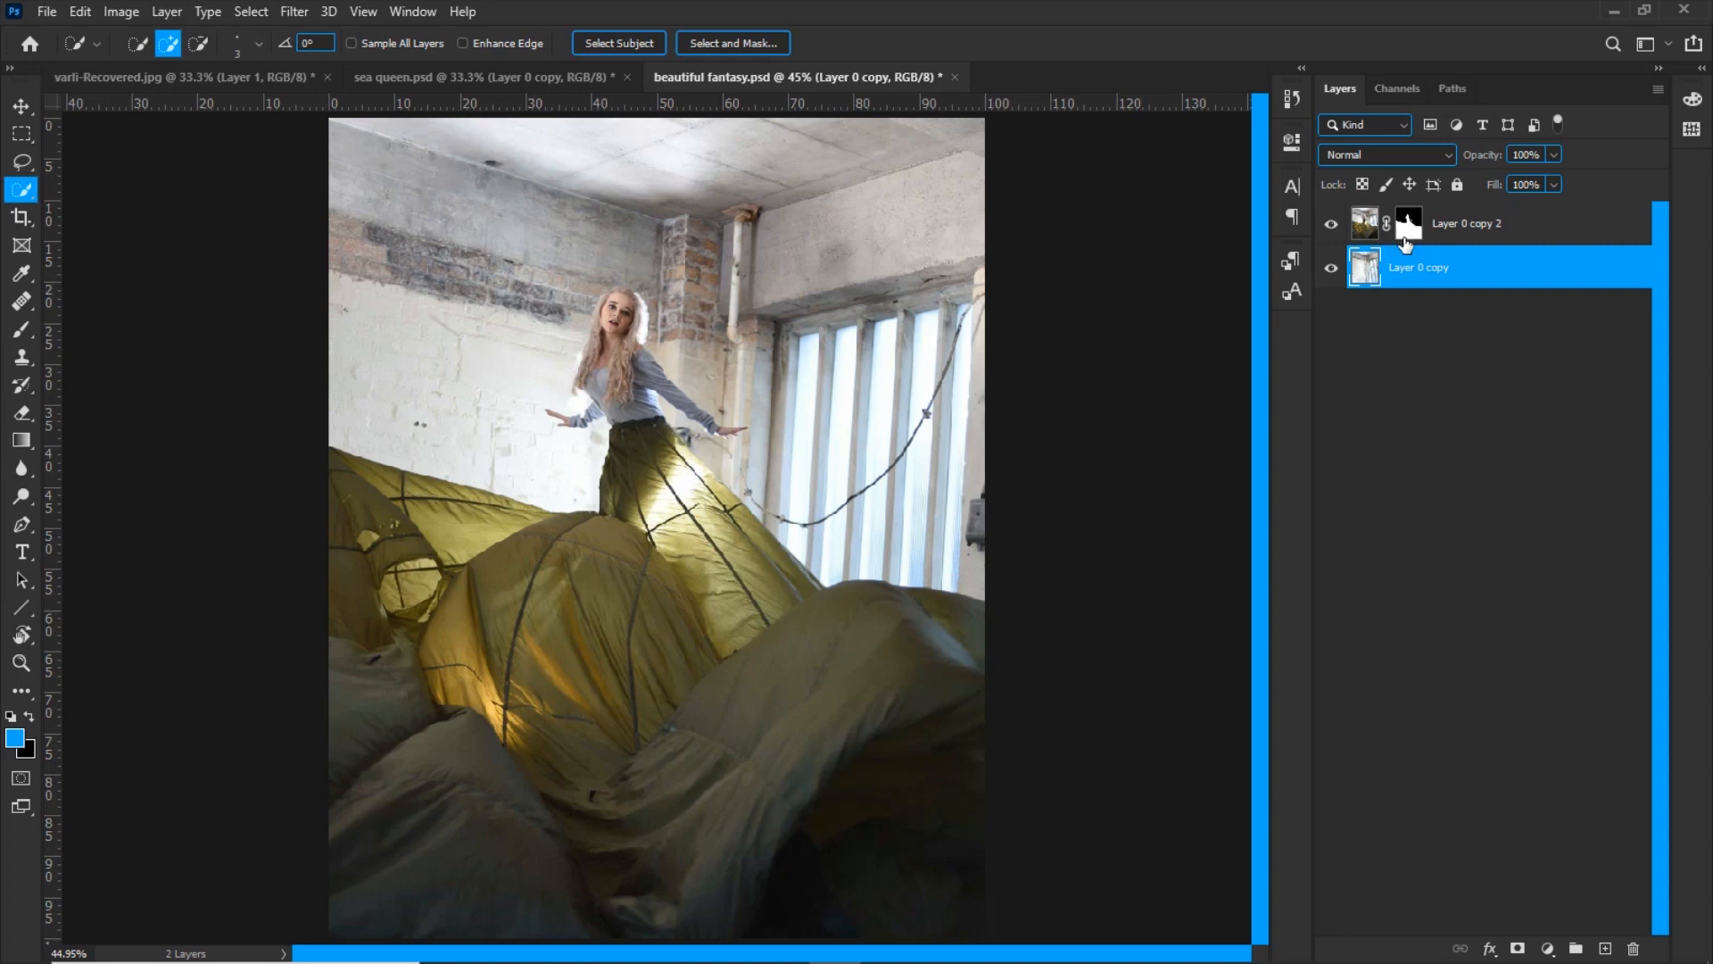
# Duplicate the masked layer, Layer 0 copy 2, and delete the layer mask from the new copy
pyautogui.click(1366, 238)
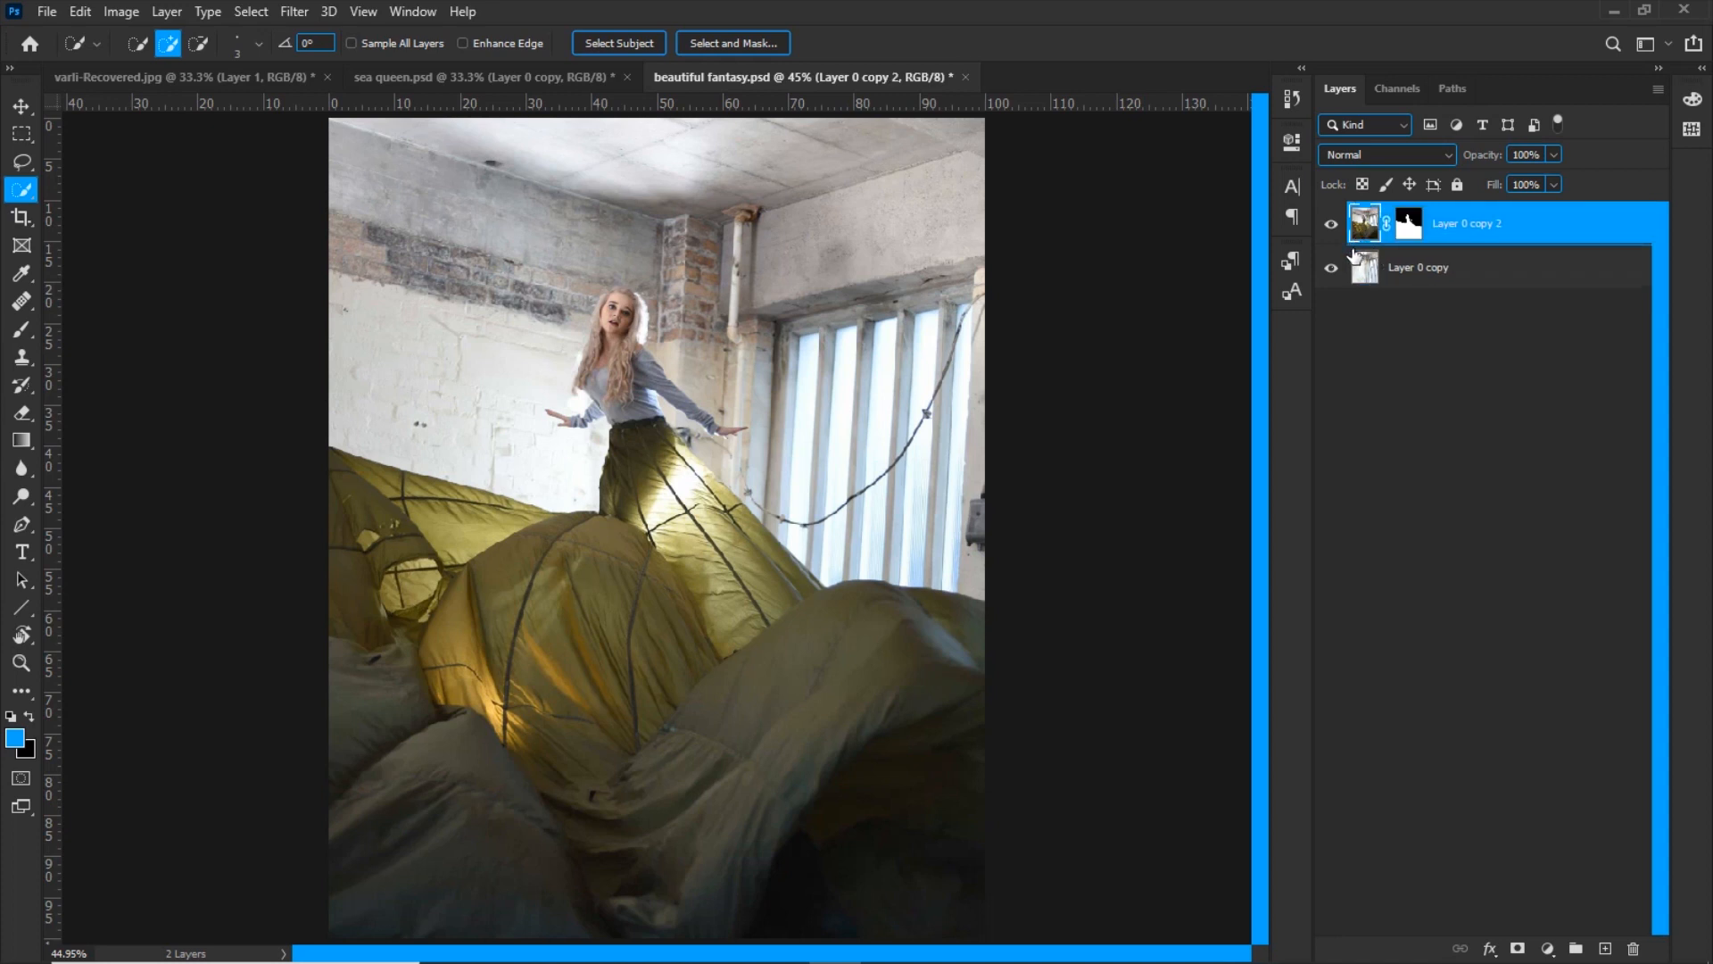
pyautogui.hotkey('ctrl', 'j')
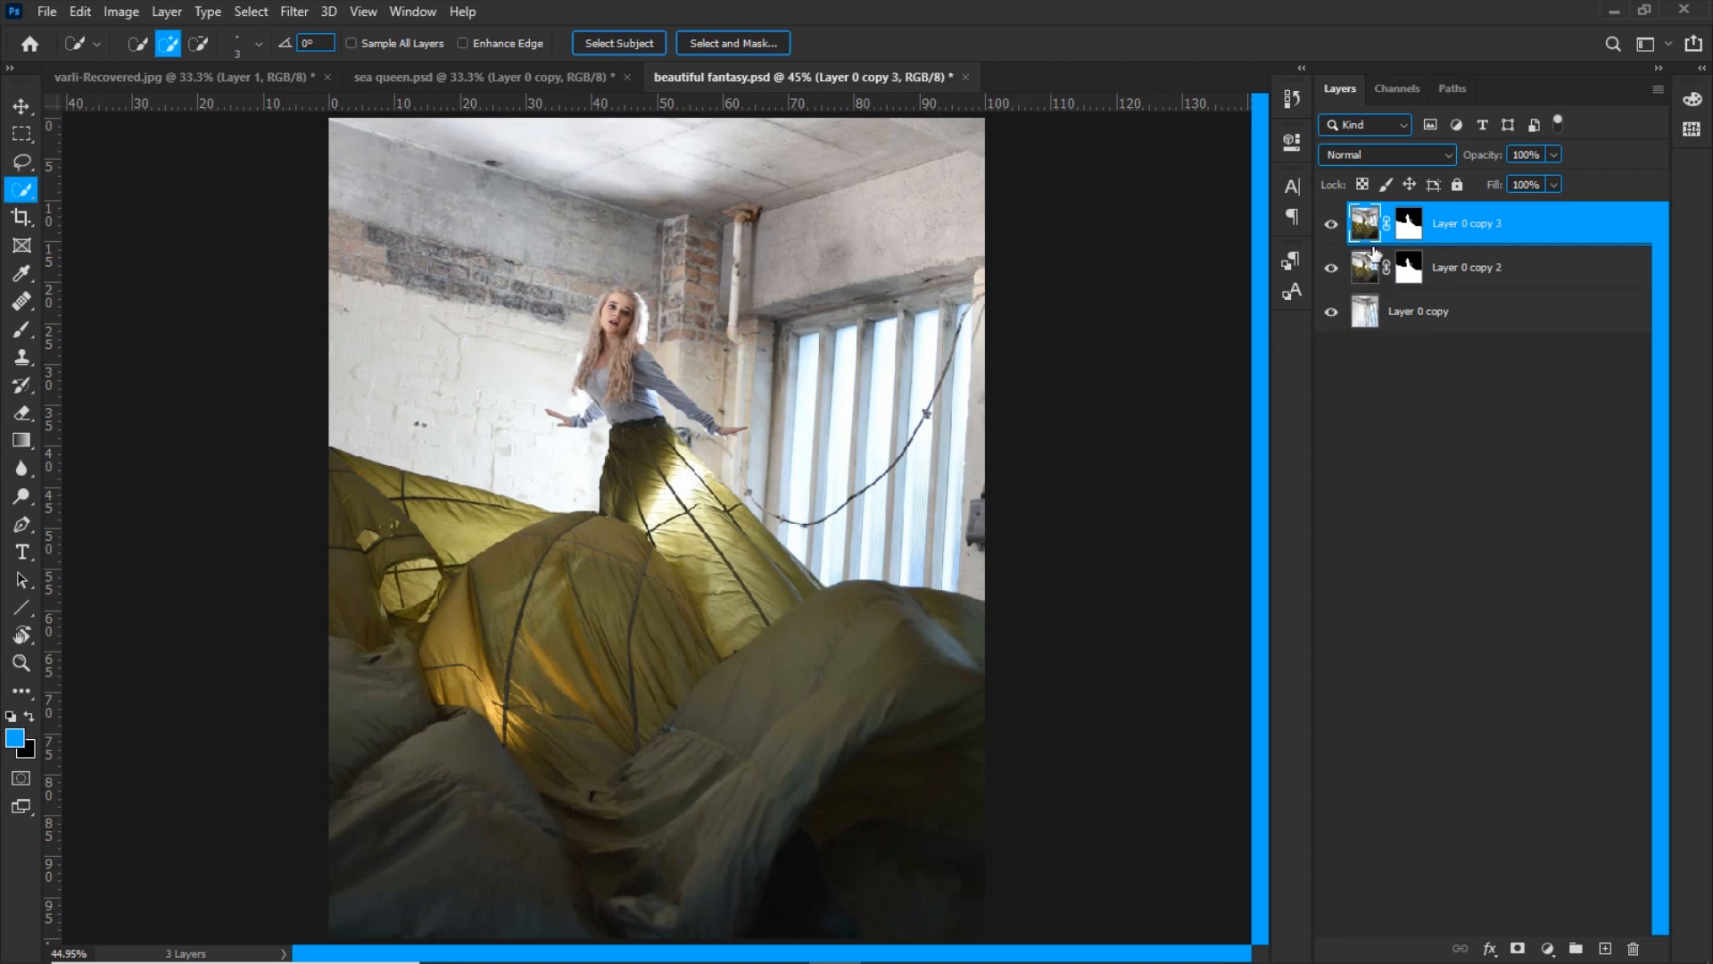
pyautogui.rightClick(1408, 230)
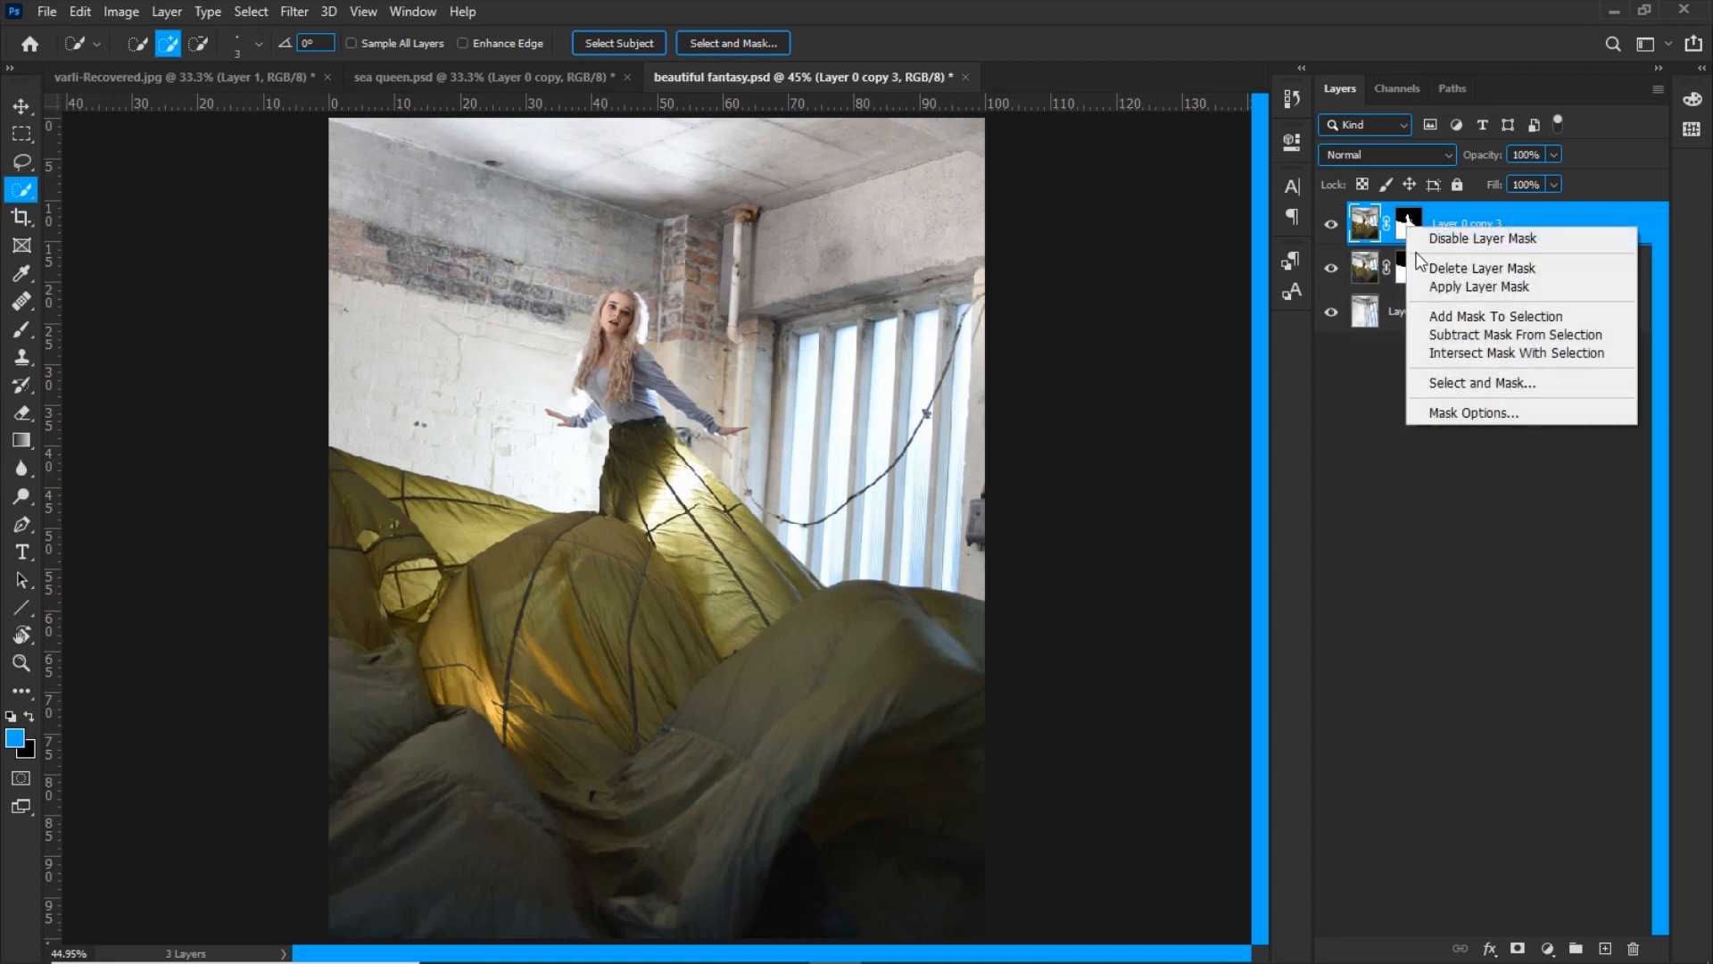
pyautogui.click(1447, 269)
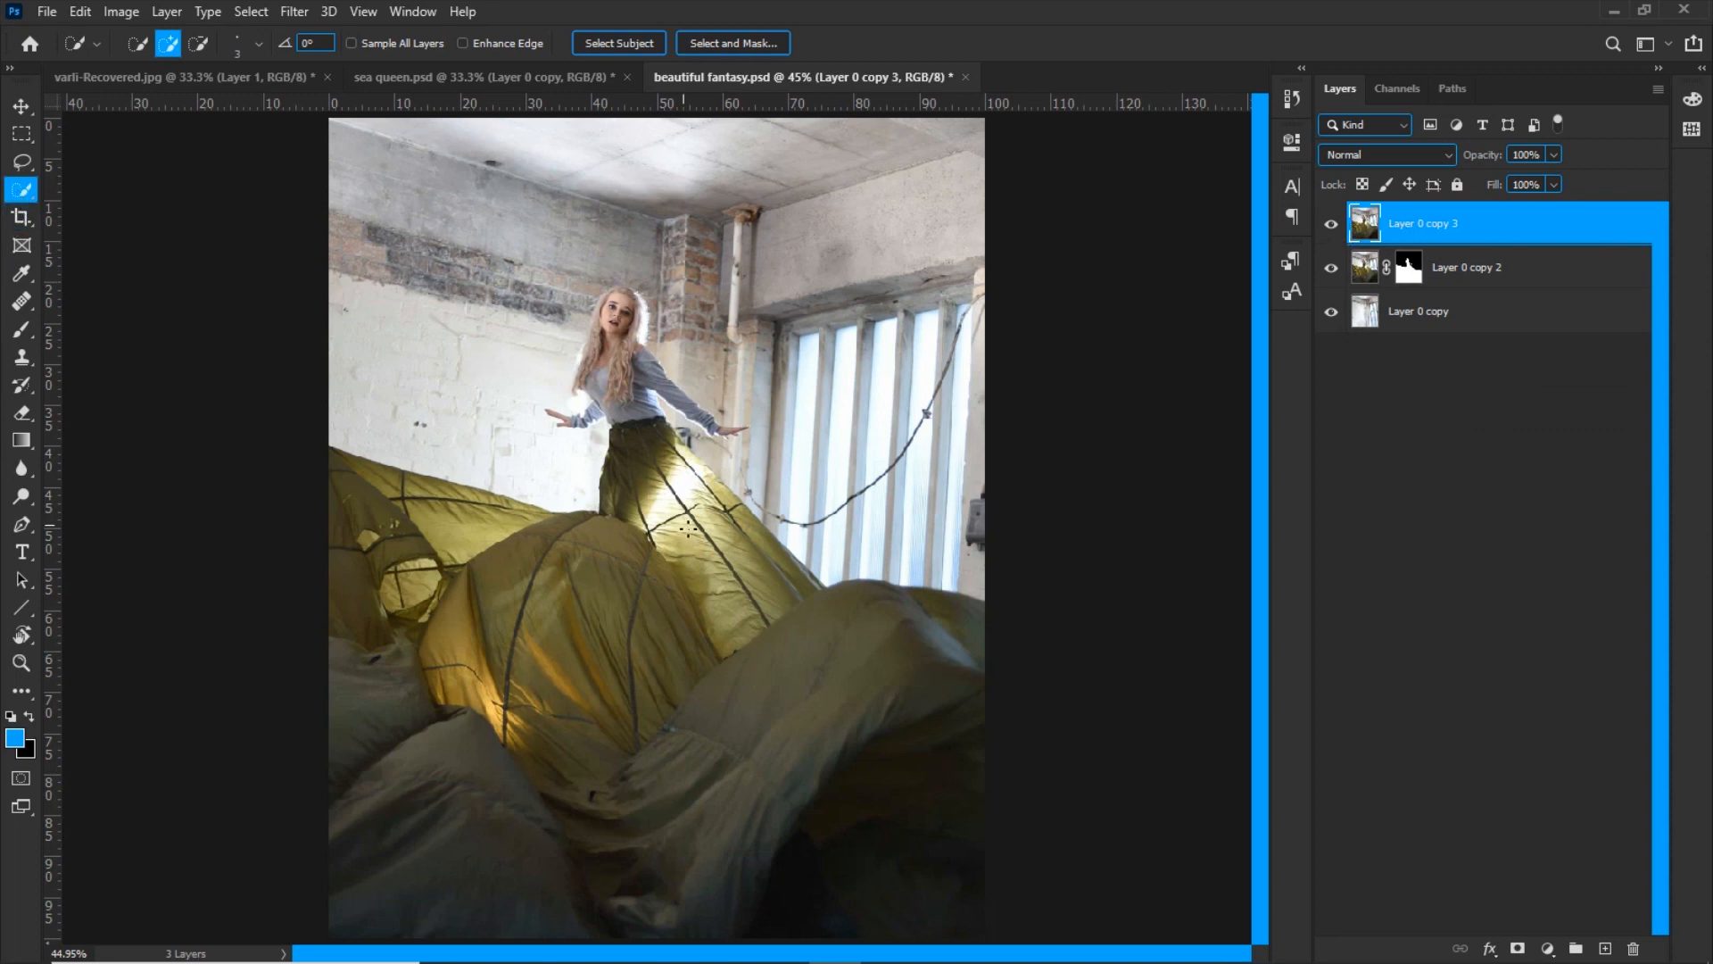
# Select the skirt and all the flowing fabric on the top layer with an enlarged Quick Selection brush
pyautogui.keyDown('alt'); pyautogui.rightClick(628, 510); pyautogui.keyUp('alt')
pyautogui.moveTo(658, 456); pyautogui.dragTo(659, 478)
pyautogui.moveTo(760, 575)
pyautogui.mouseDown()
pyautogui.moveTo(795, 623)
pyautogui.moveTo(925, 613)
pyautogui.moveTo(970, 641)
pyautogui.moveTo(870, 778)
pyautogui.mouseUp()
pyautogui.moveTo(654, 626); pyautogui.dragTo(663, 583)
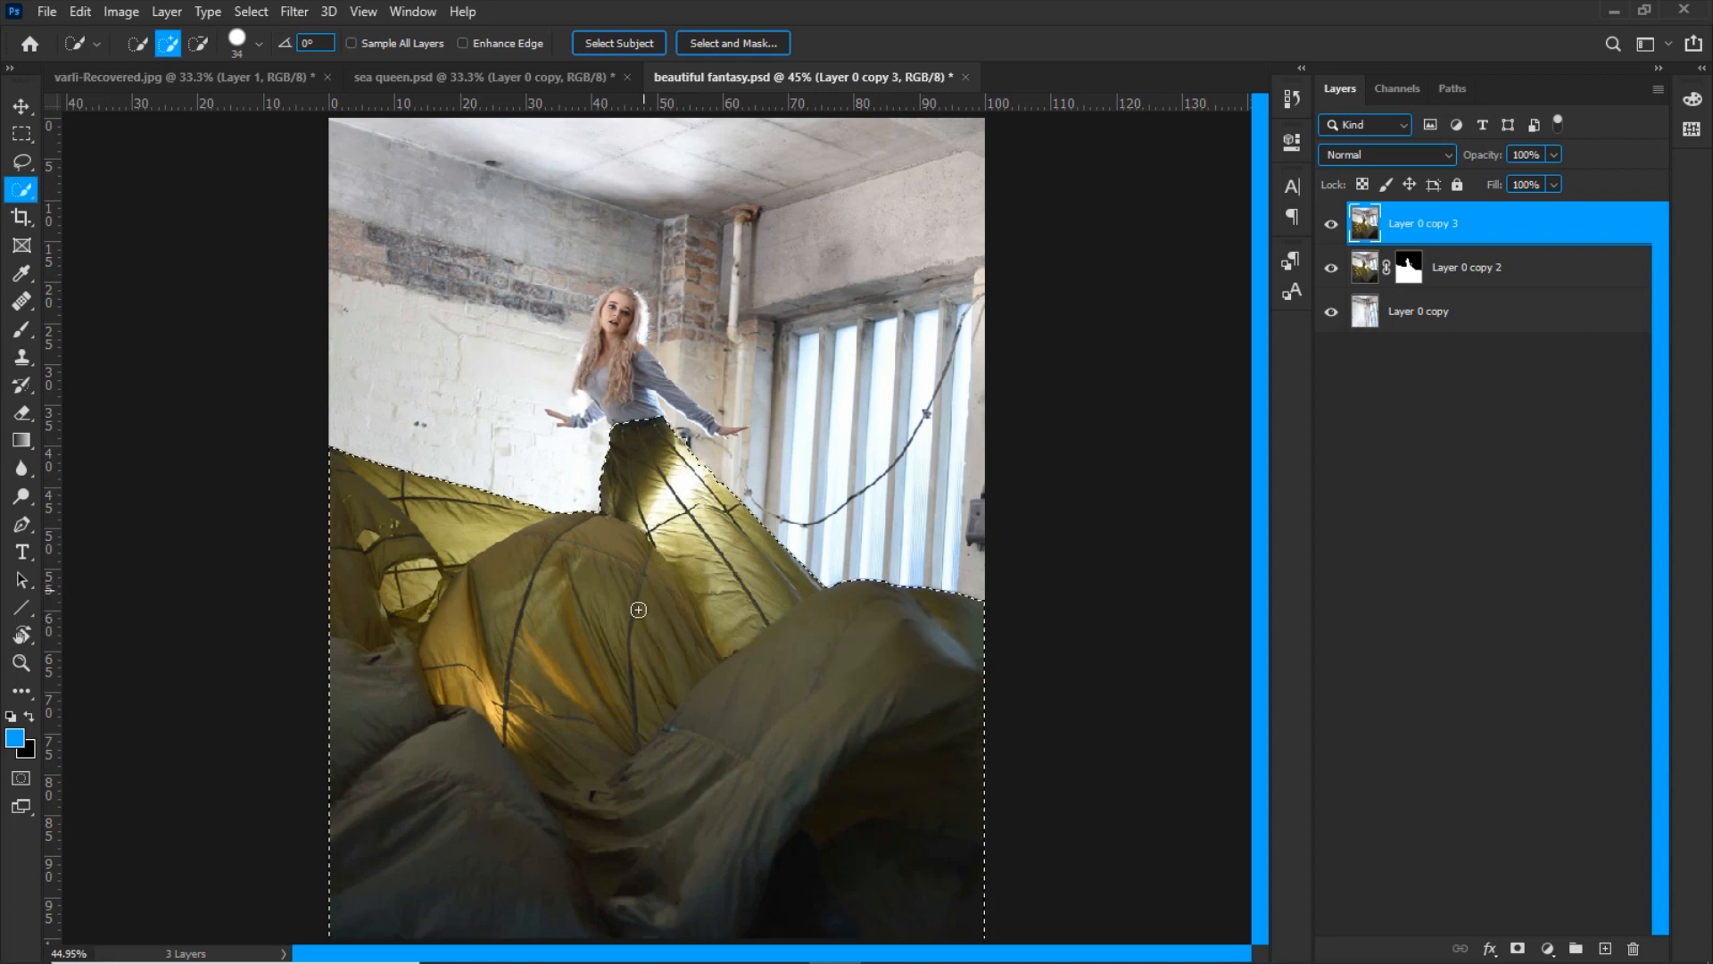
# Refine the selection along the skirt's bright sloping edge using a smaller Quick Selection brush
pyautogui.hotkey('ctrl', '+')
pyautogui.hotkey('ctrl', '+')
pyautogui.hotkey('ctrl', '+')
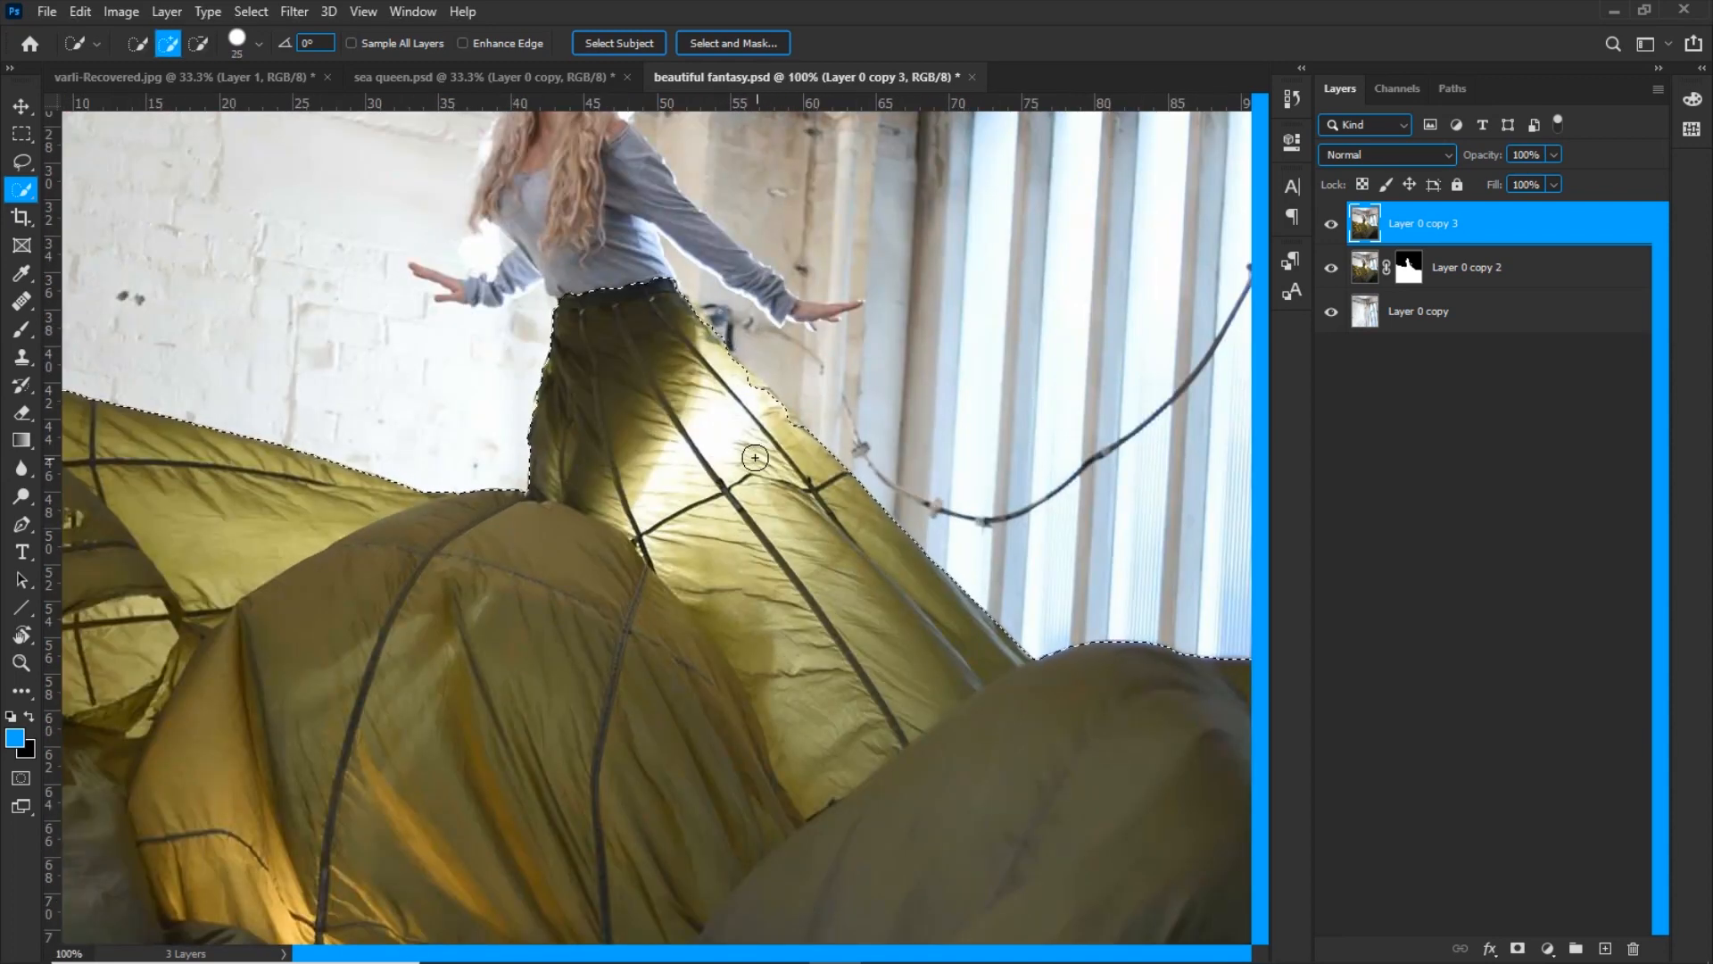
pyautogui.hotkey('ctrl', '+')
pyautogui.press('[')
pyautogui.press('[')
pyautogui.press('[')
pyautogui.press('[')
pyautogui.press('[')
pyautogui.press('[')
pyautogui.press('[')
pyautogui.moveTo(917, 296); pyautogui.dragTo(886, 265)
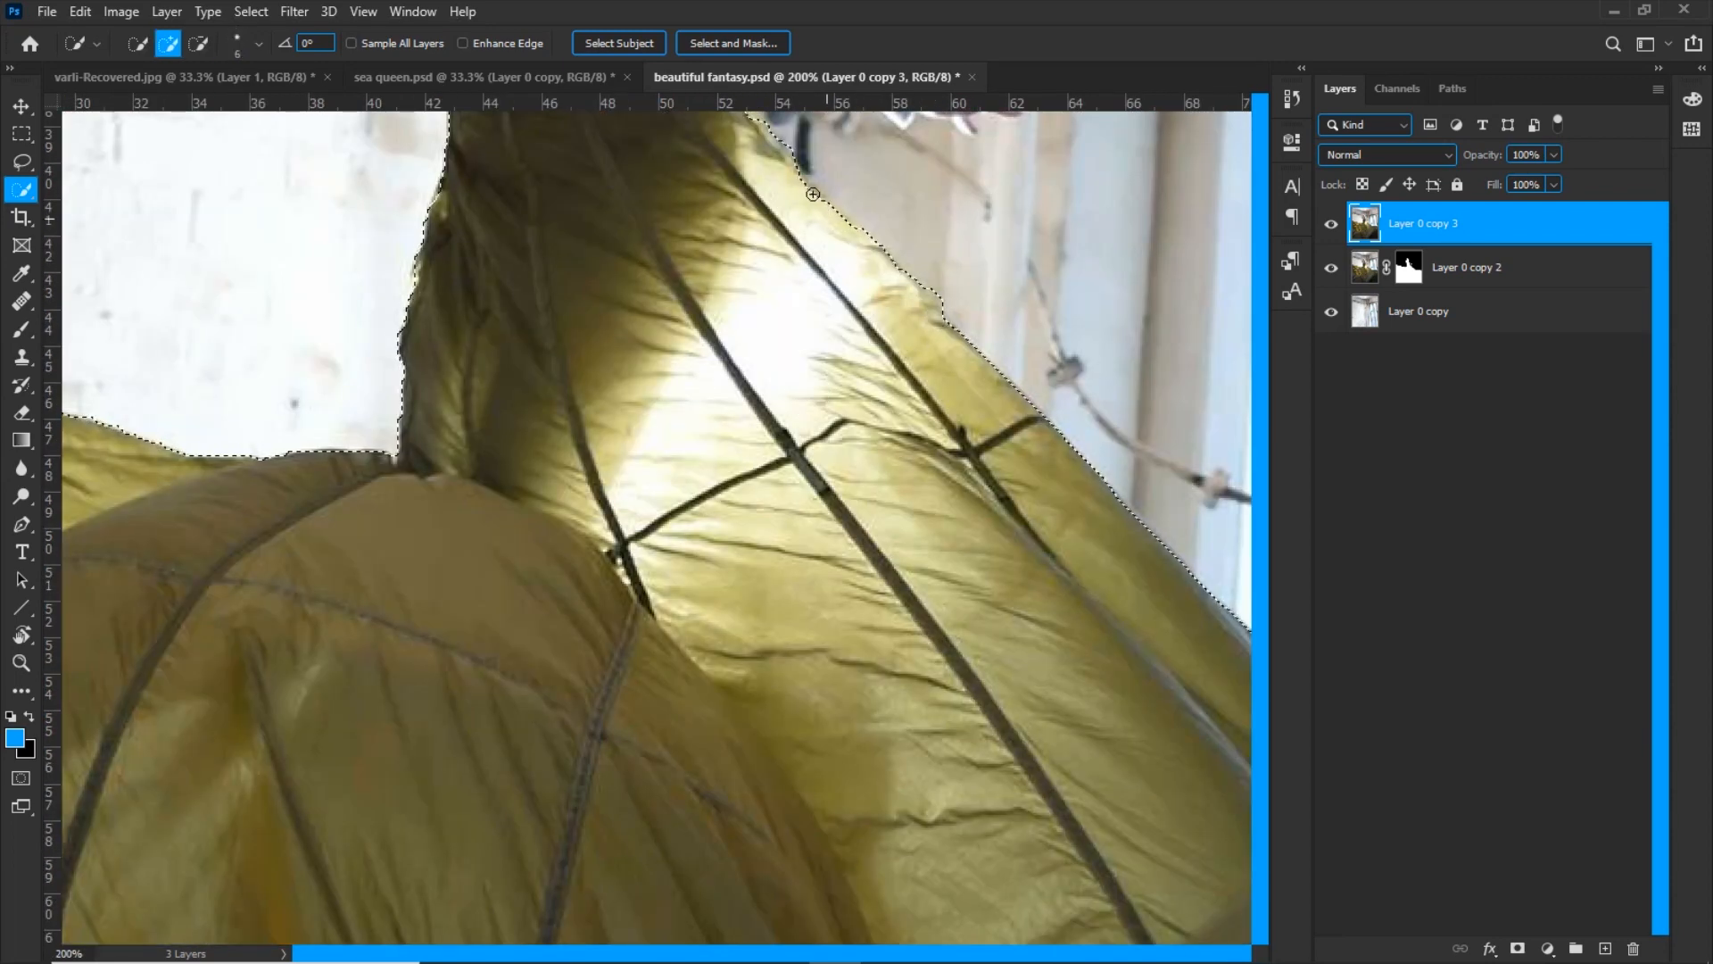
# Turn the fabric selection into a layer mask on Layer 0 copy 3 and apply that mask permanently
pyautogui.hotkey('ctrl', '-')
pyautogui.hotkey('ctrl', '-')
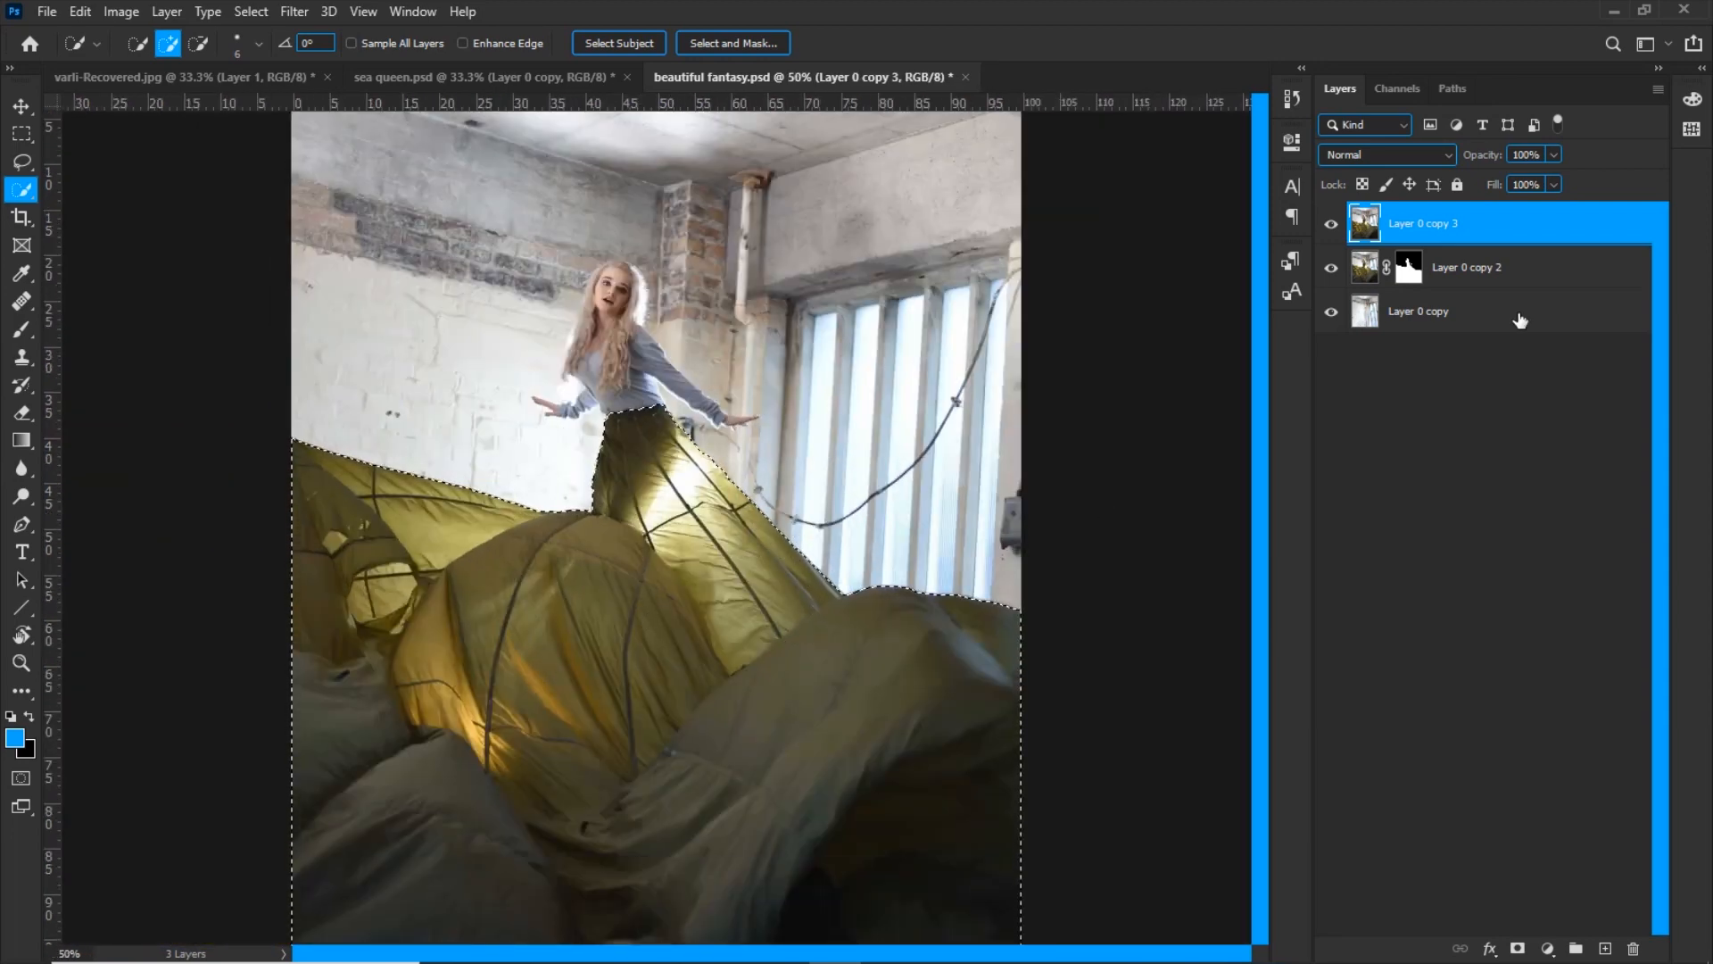
pyautogui.click(1518, 949)
pyautogui.rightClick(1422, 222)
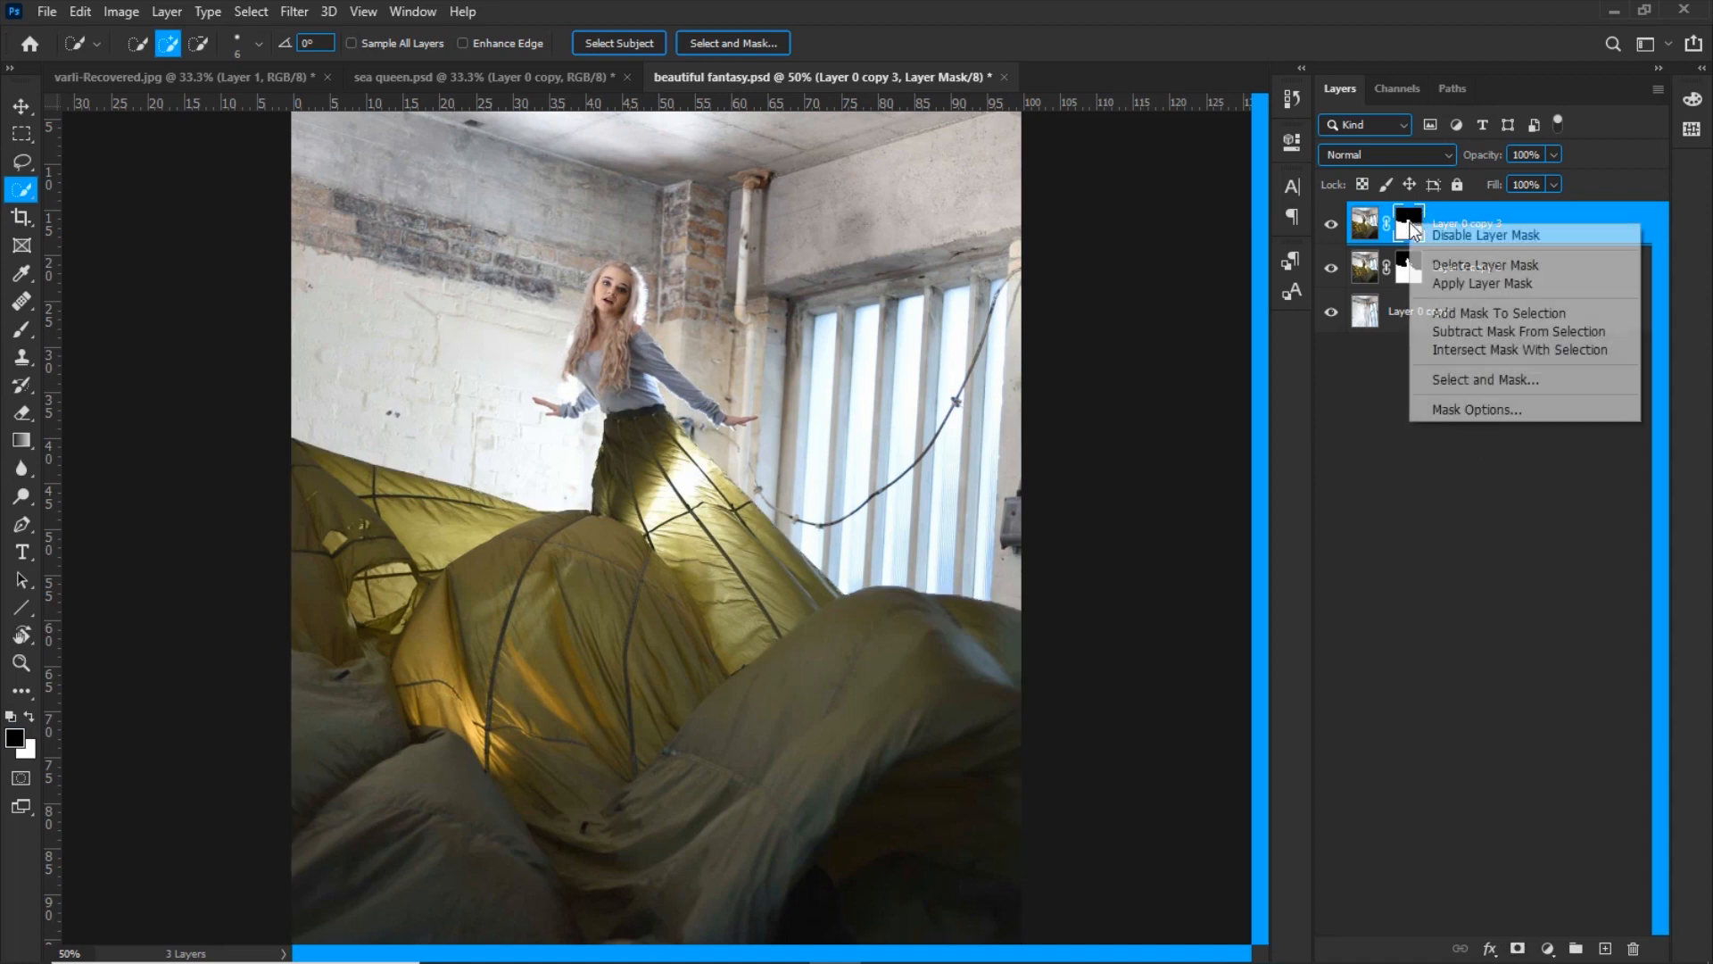
pyautogui.click(1446, 283)
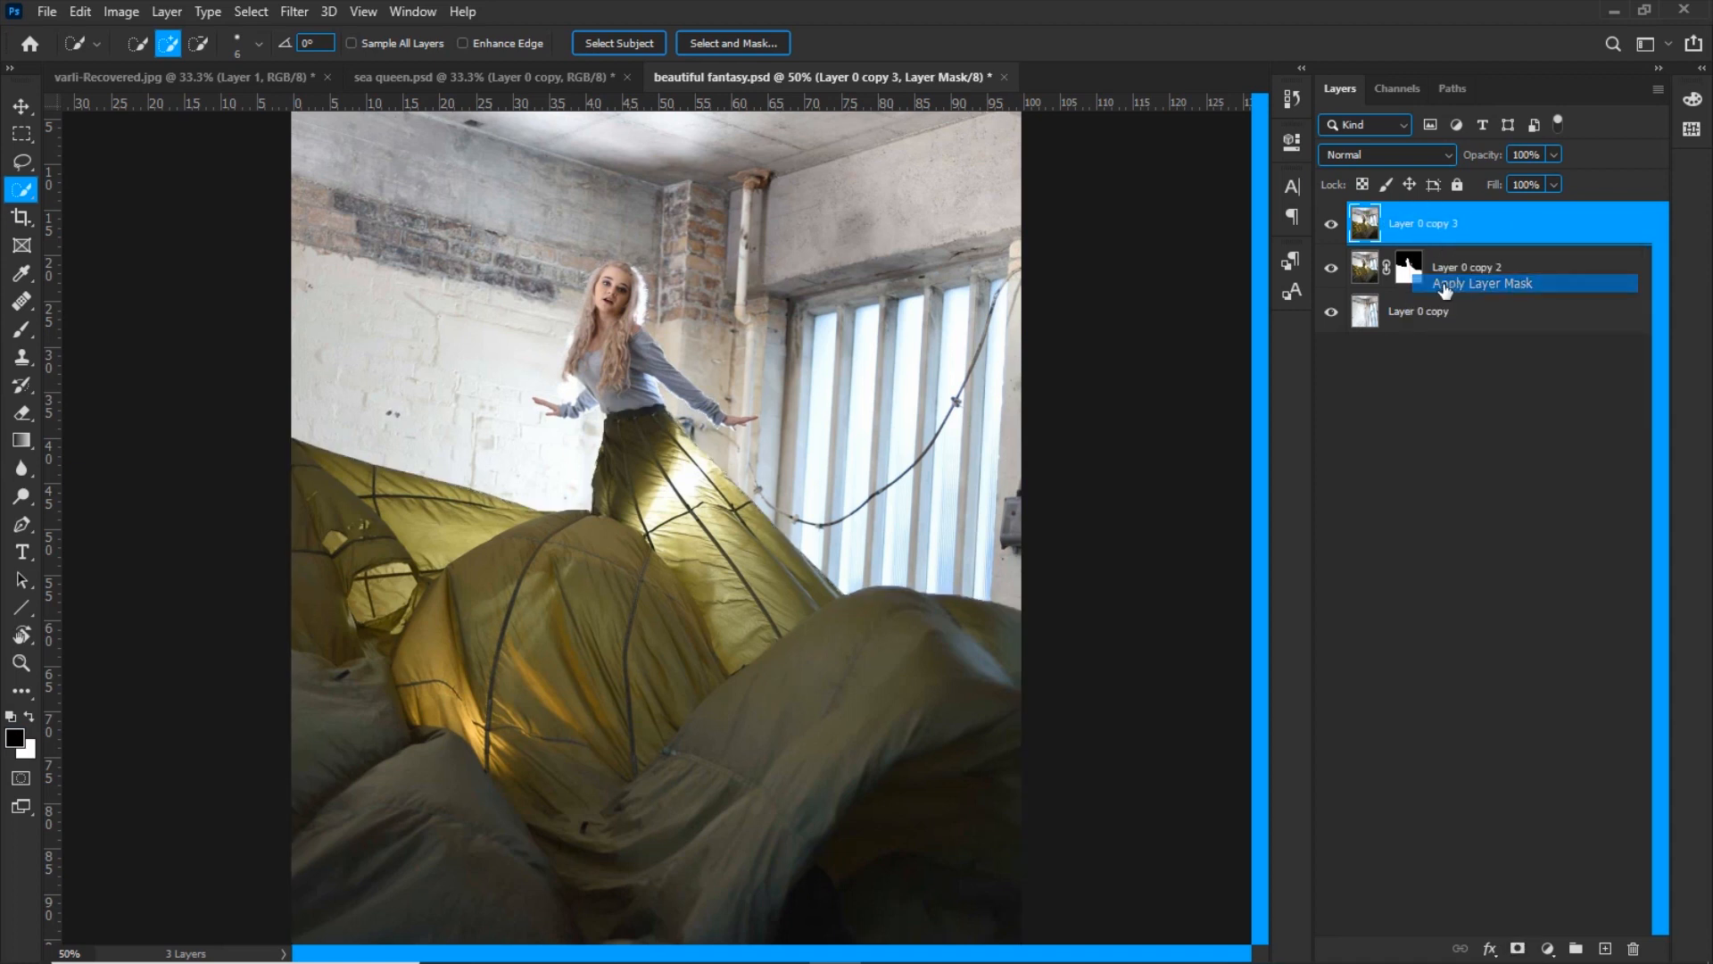
# Check the isolated fabric layer's visibility and desaturate the fabric to greyscale
pyautogui.keyDown('alt'); pyautogui.click(1333, 230); pyautogui.keyUp('alt')
pyautogui.keyDown('alt'); pyautogui.click(1333, 231); pyautogui.keyUp('alt')
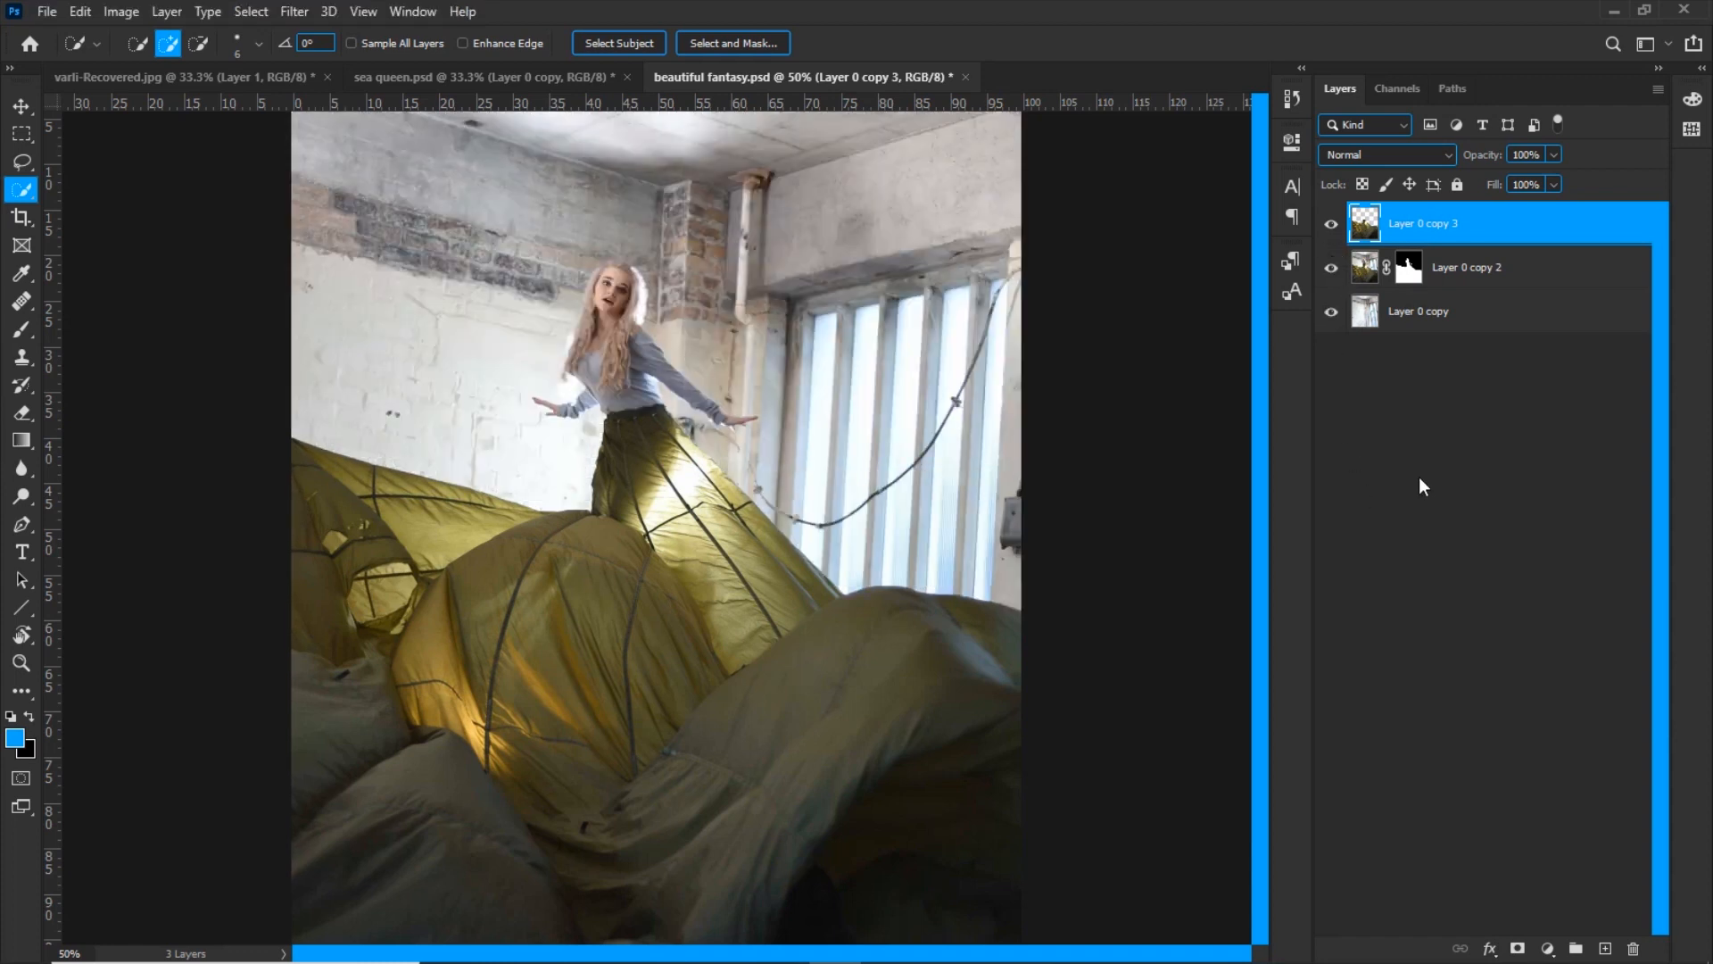
pyautogui.hotkey('ctrl', 'shift', 'u')
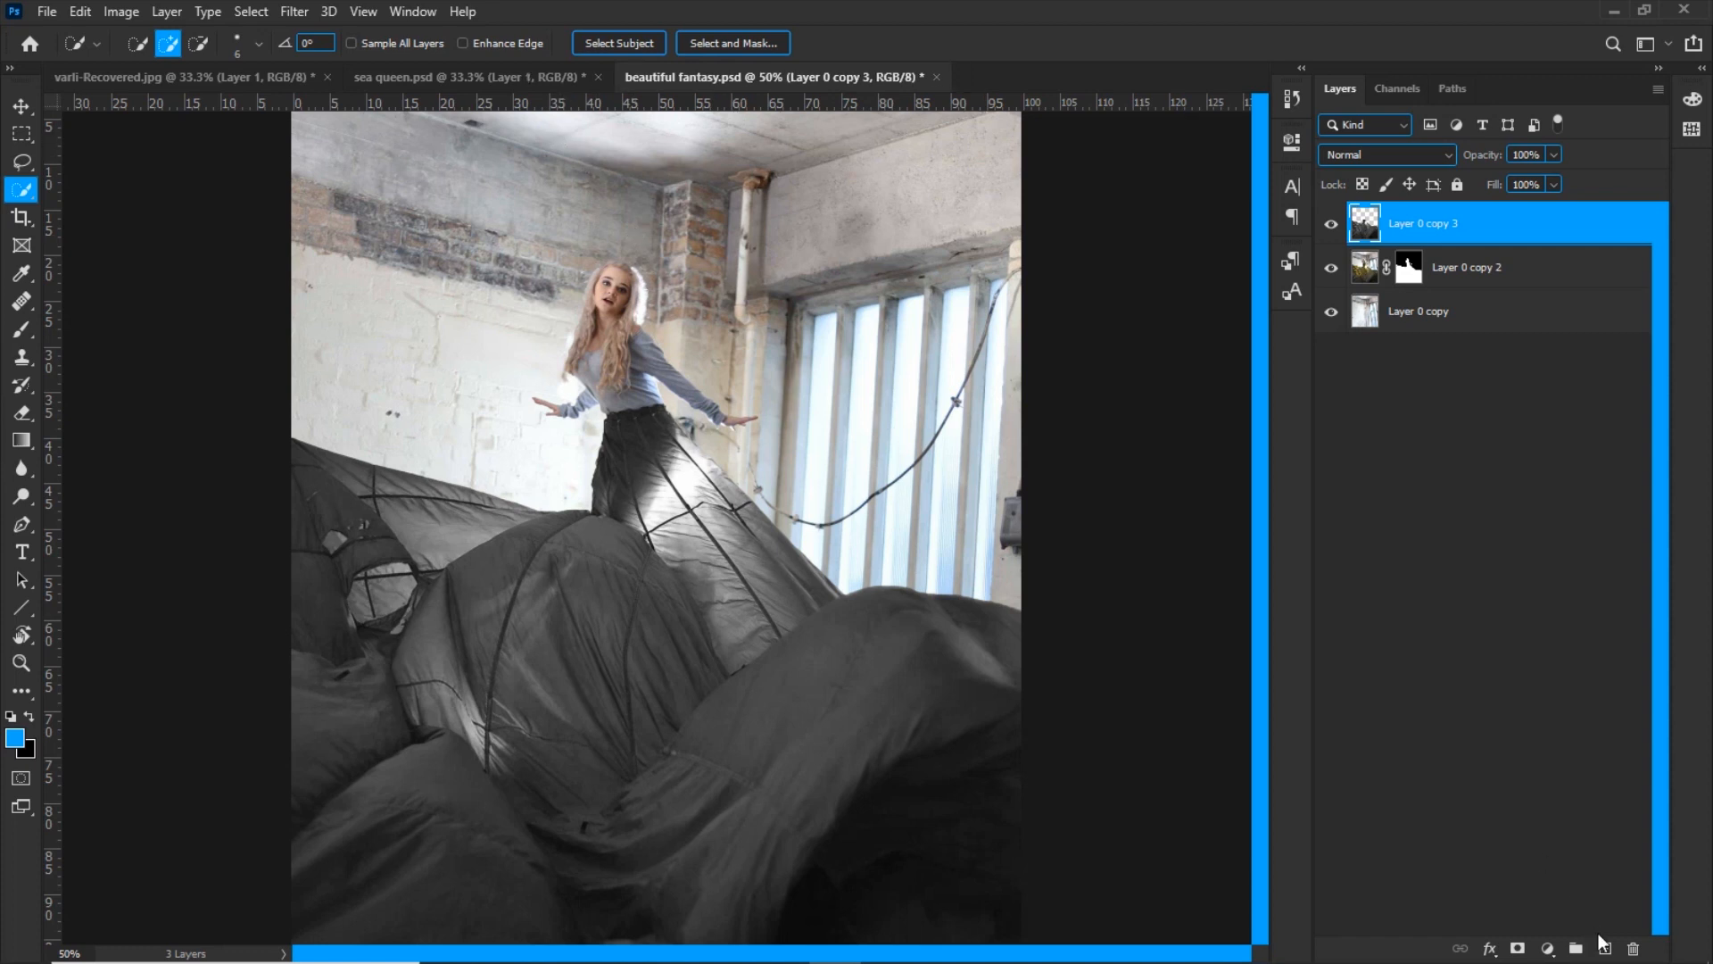
# Add a blank layer above the desaturated fabric and clone out the dark seams across the central fabric mound with the Clone Stamp
pyautogui.click(1604, 947)
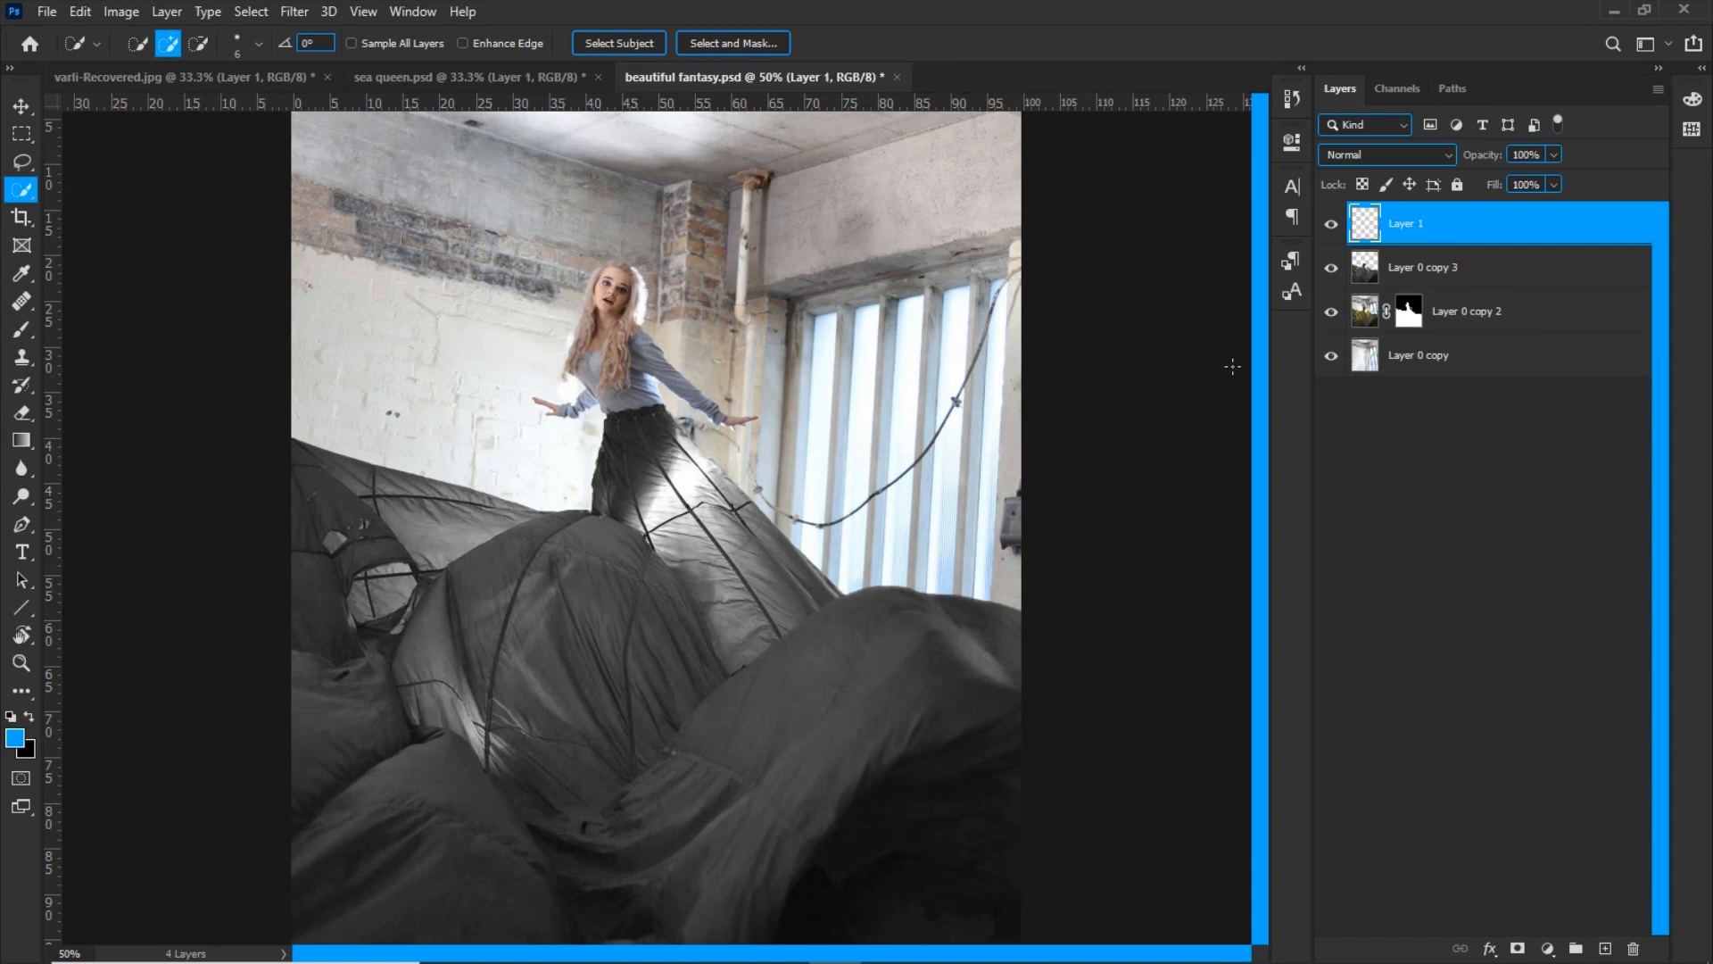
pyautogui.press('s')
pyautogui.moveTo(558, 593); pyautogui.dragTo(563, 592)
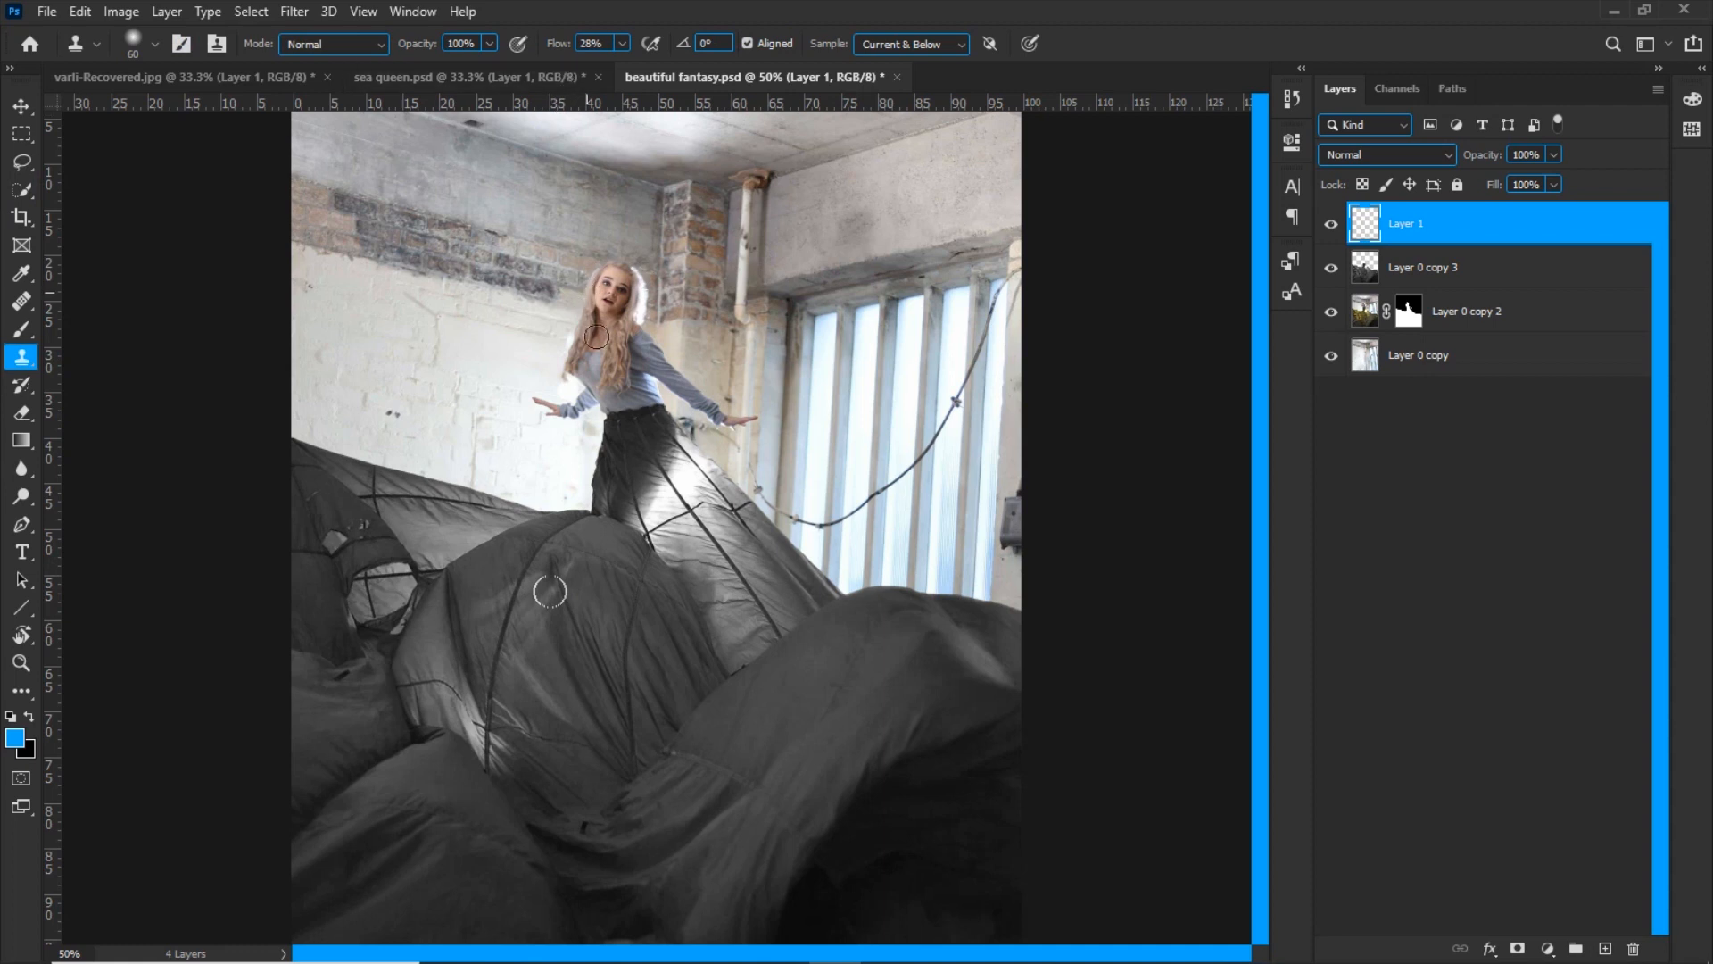
pyautogui.hotkey('ctrl', '+')
pyautogui.hotkey('ctrl', '+')
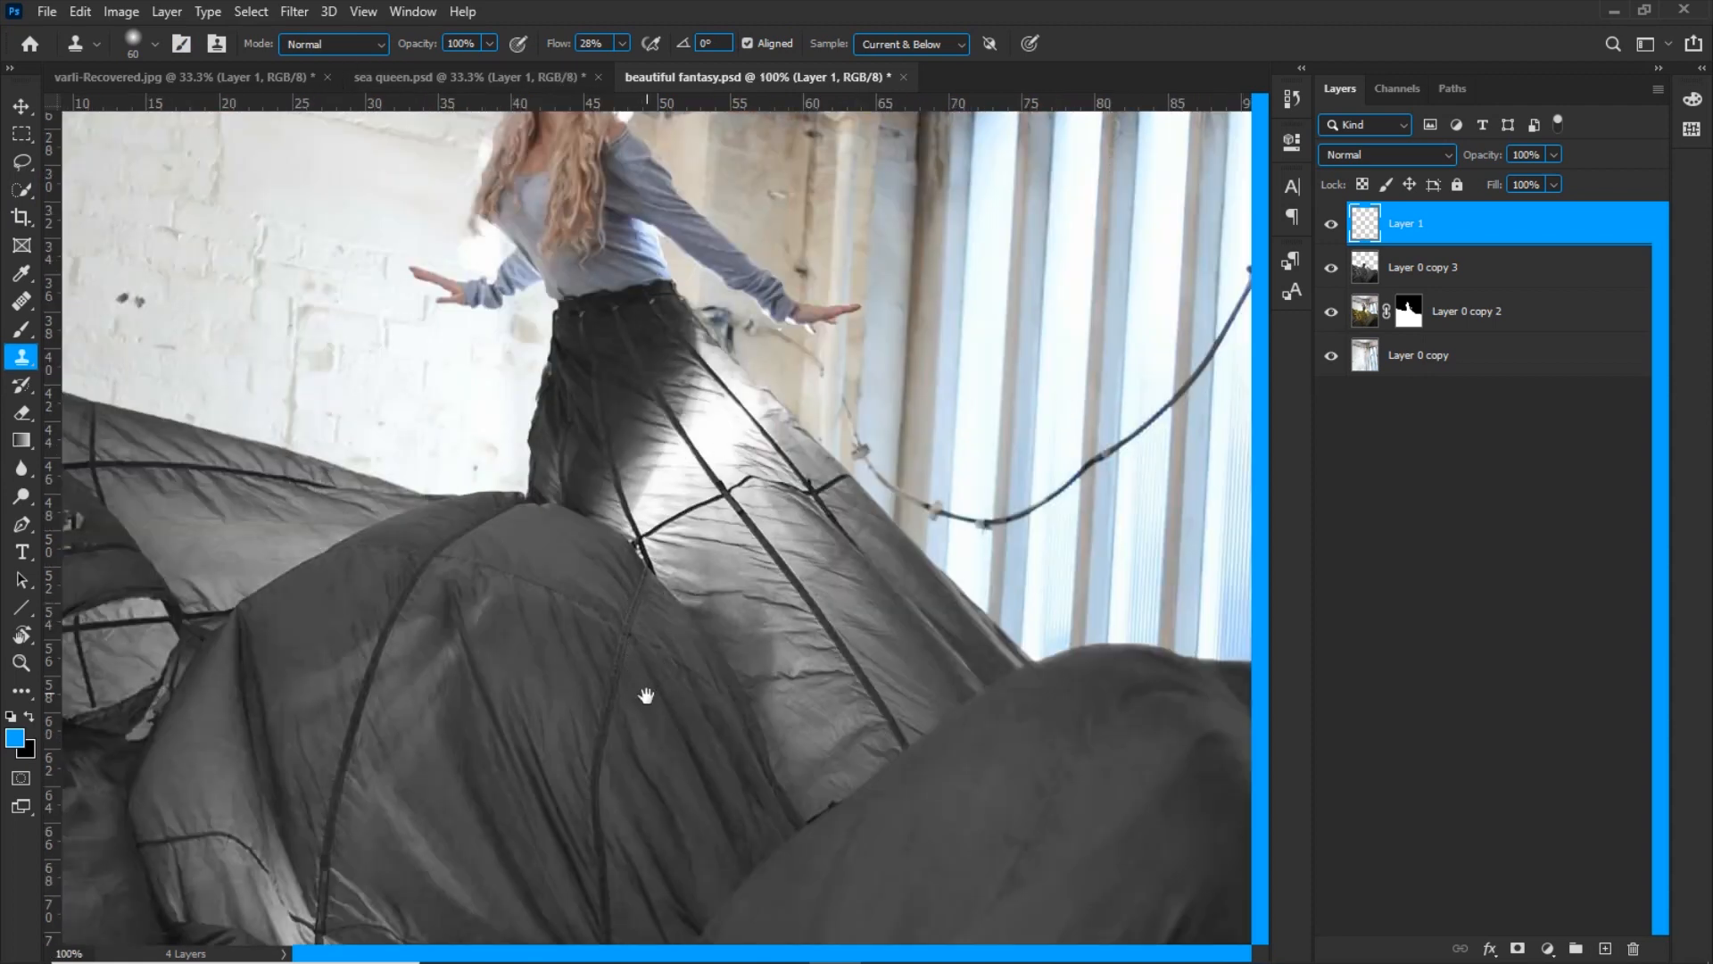
pyautogui.moveTo(650, 569); pyautogui.dragTo(634, 467)
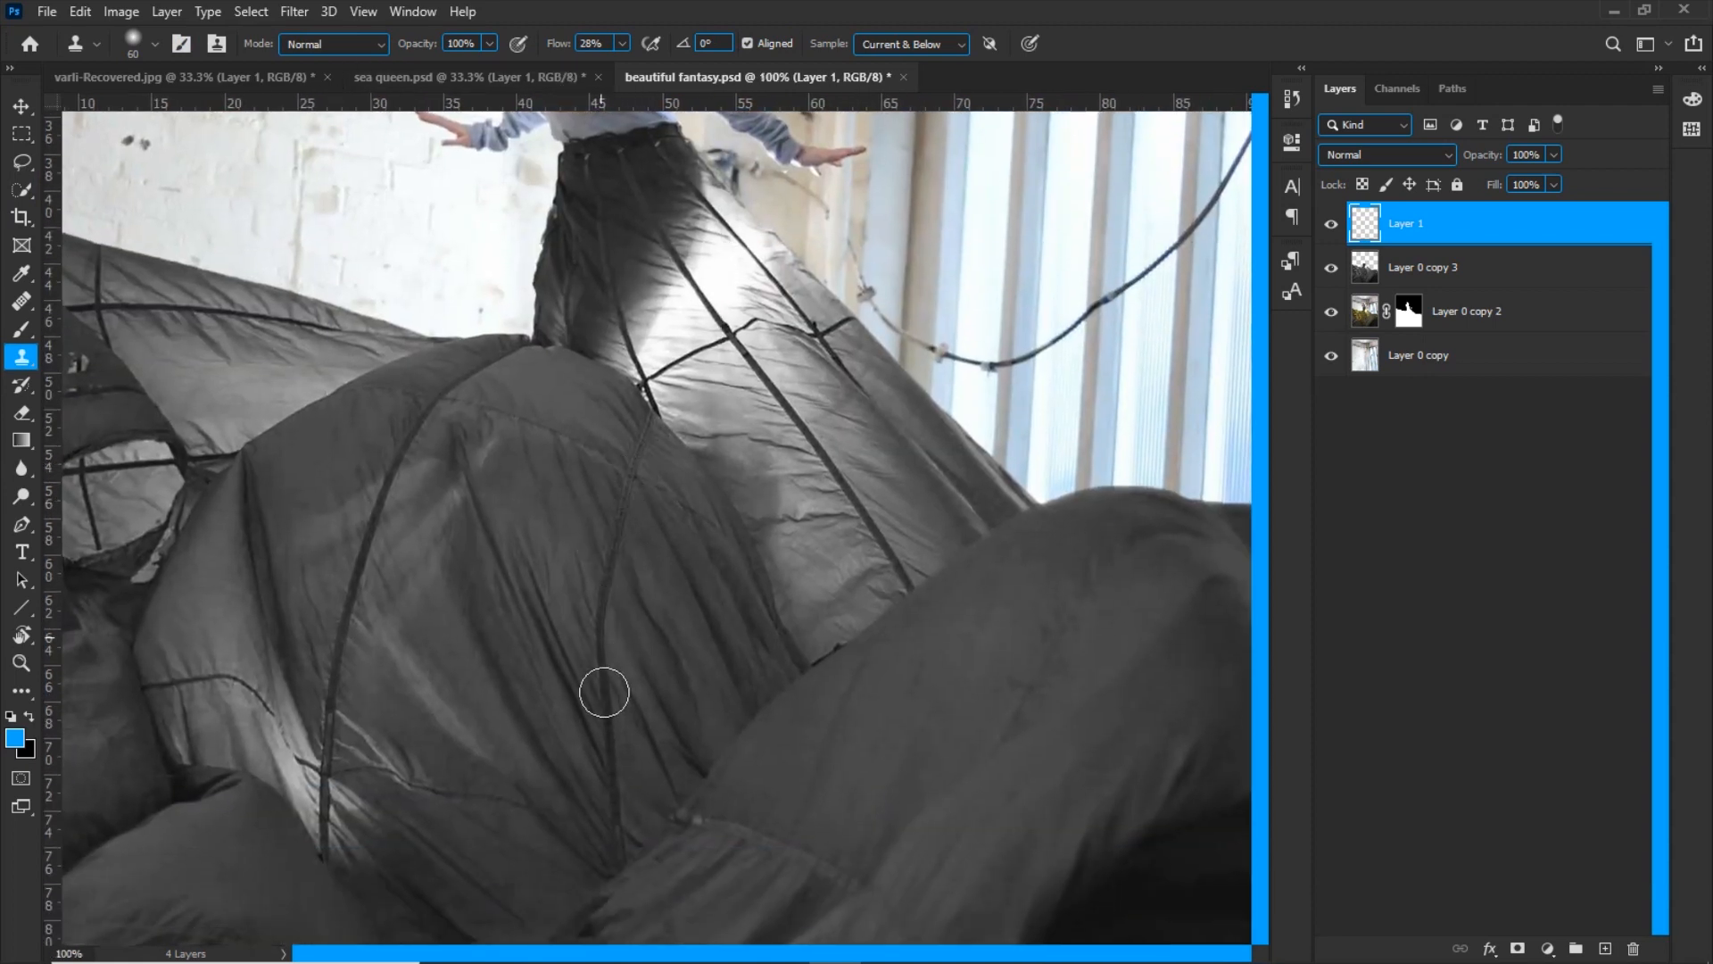
pyautogui.click(602, 692)
pyautogui.click(856, 386)
pyautogui.moveTo(631, 453); pyautogui.dragTo(597, 631)
pyautogui.moveTo(572, 688)
pyautogui.mouseDown()
pyautogui.moveTo(613, 519)
pyautogui.moveTo(661, 684)
pyautogui.mouseUp()
pyautogui.moveTo(502, 308); pyautogui.dragTo(587, 518)
pyautogui.moveTo(540, 463)
pyautogui.mouseDown()
pyautogui.moveTo(466, 652)
pyautogui.moveTo(456, 809)
pyautogui.mouseUp()
pyautogui.keyDown('alt'); pyautogui.click(270, 697); pyautogui.keyUp('alt')
pyautogui.moveTo(277, 725)
pyautogui.mouseDown()
pyautogui.moveTo(343, 718)
pyautogui.moveTo(396, 767)
pyautogui.mouseUp()
pyautogui.moveTo(452, 688); pyautogui.dragTo(452, 387)
pyautogui.moveTo(429, 528); pyautogui.dragTo(445, 547)
# Clone out the crossing seams on the fabric slope and hole at the image's left side using a smaller brush
pyautogui.moveTo(647, 126)
pyautogui.mouseDown()
pyautogui.moveTo(554, 529)
pyautogui.moveTo(550, 503)
pyautogui.moveTo(879, 555)
pyautogui.mouseUp()
pyautogui.keyDown('alt'); pyautogui.click(554, 530); pyautogui.keyUp('alt')
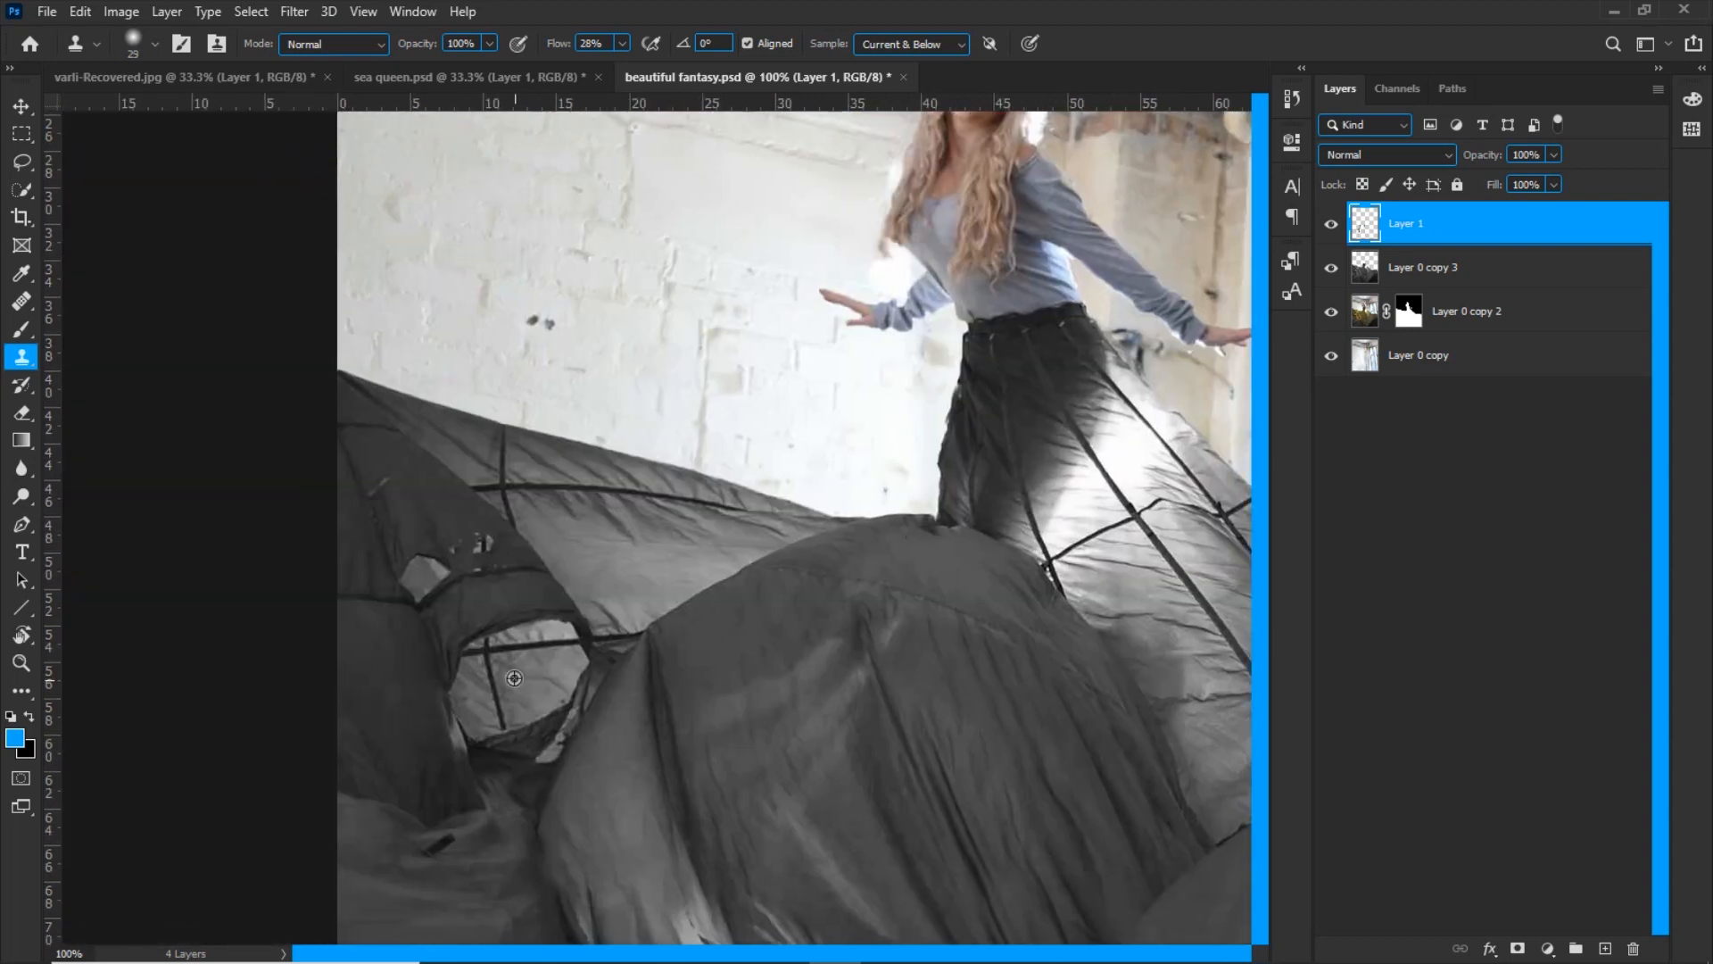
pyautogui.moveTo(525, 530)
pyautogui.mouseDown()
pyautogui.moveTo(554, 484)
pyautogui.moveTo(629, 513)
pyautogui.moveTo(624, 495)
pyautogui.moveTo(693, 500)
pyautogui.moveTo(496, 438)
pyautogui.mouseUp()
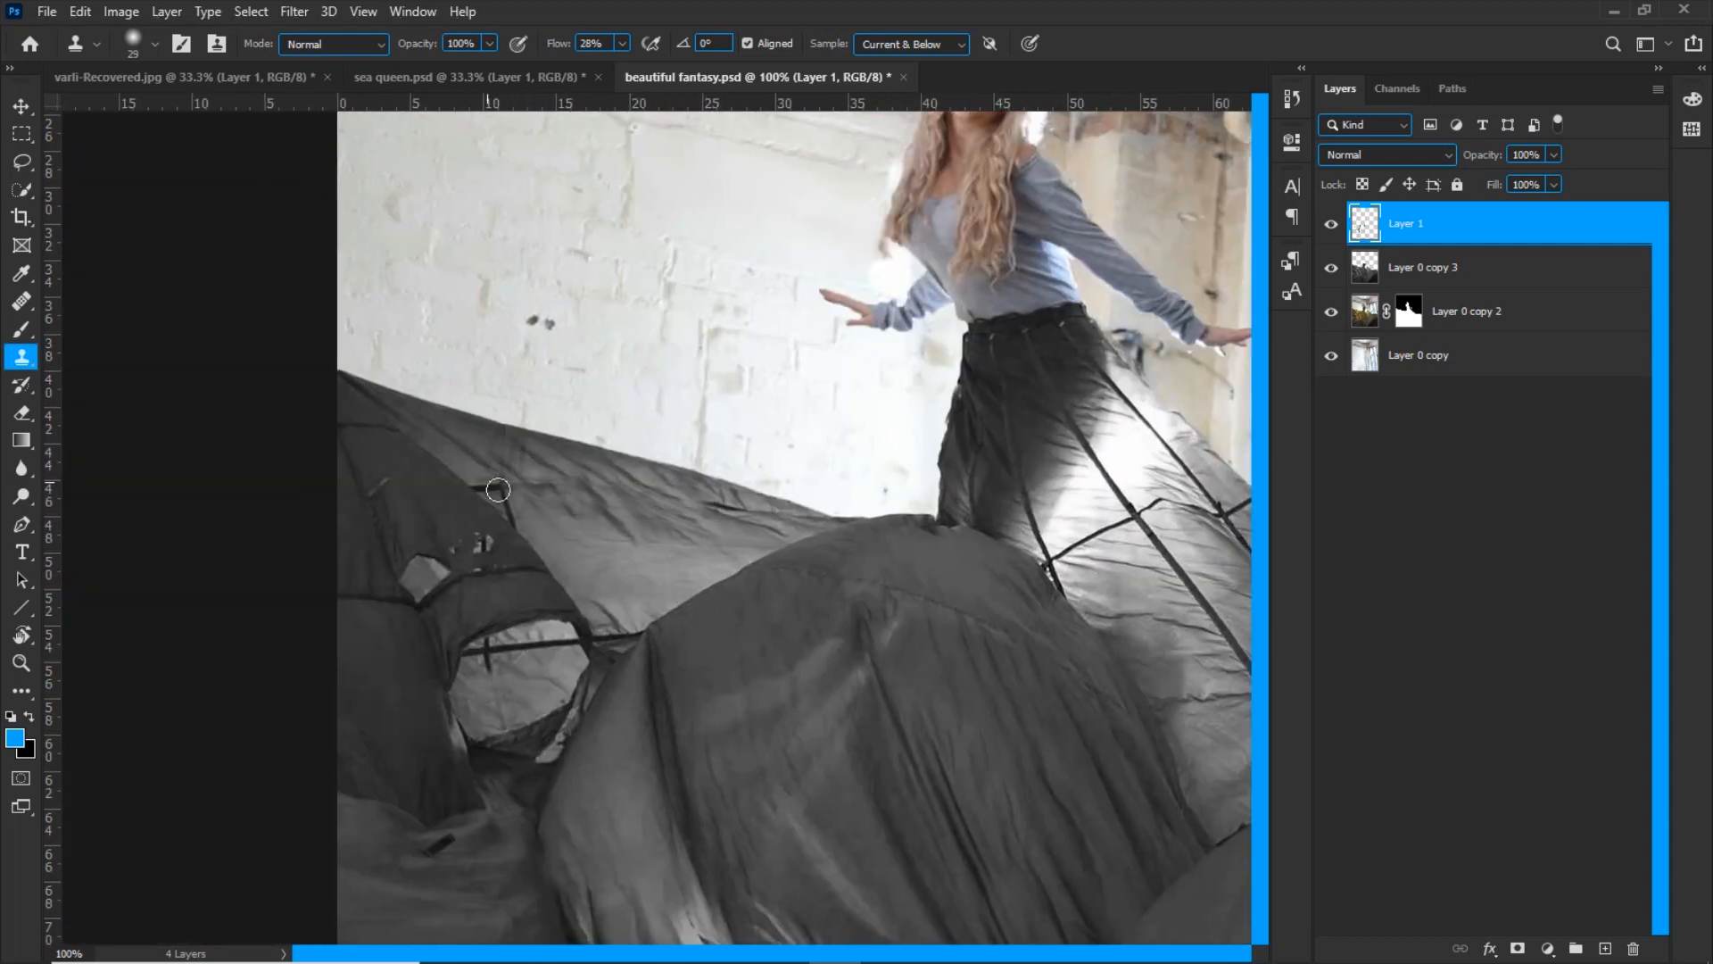
# Clone out the dark seams running down the skirt and across the bright trailing fabric
pyautogui.moveTo(547, 534); pyautogui.dragTo(92, 529)
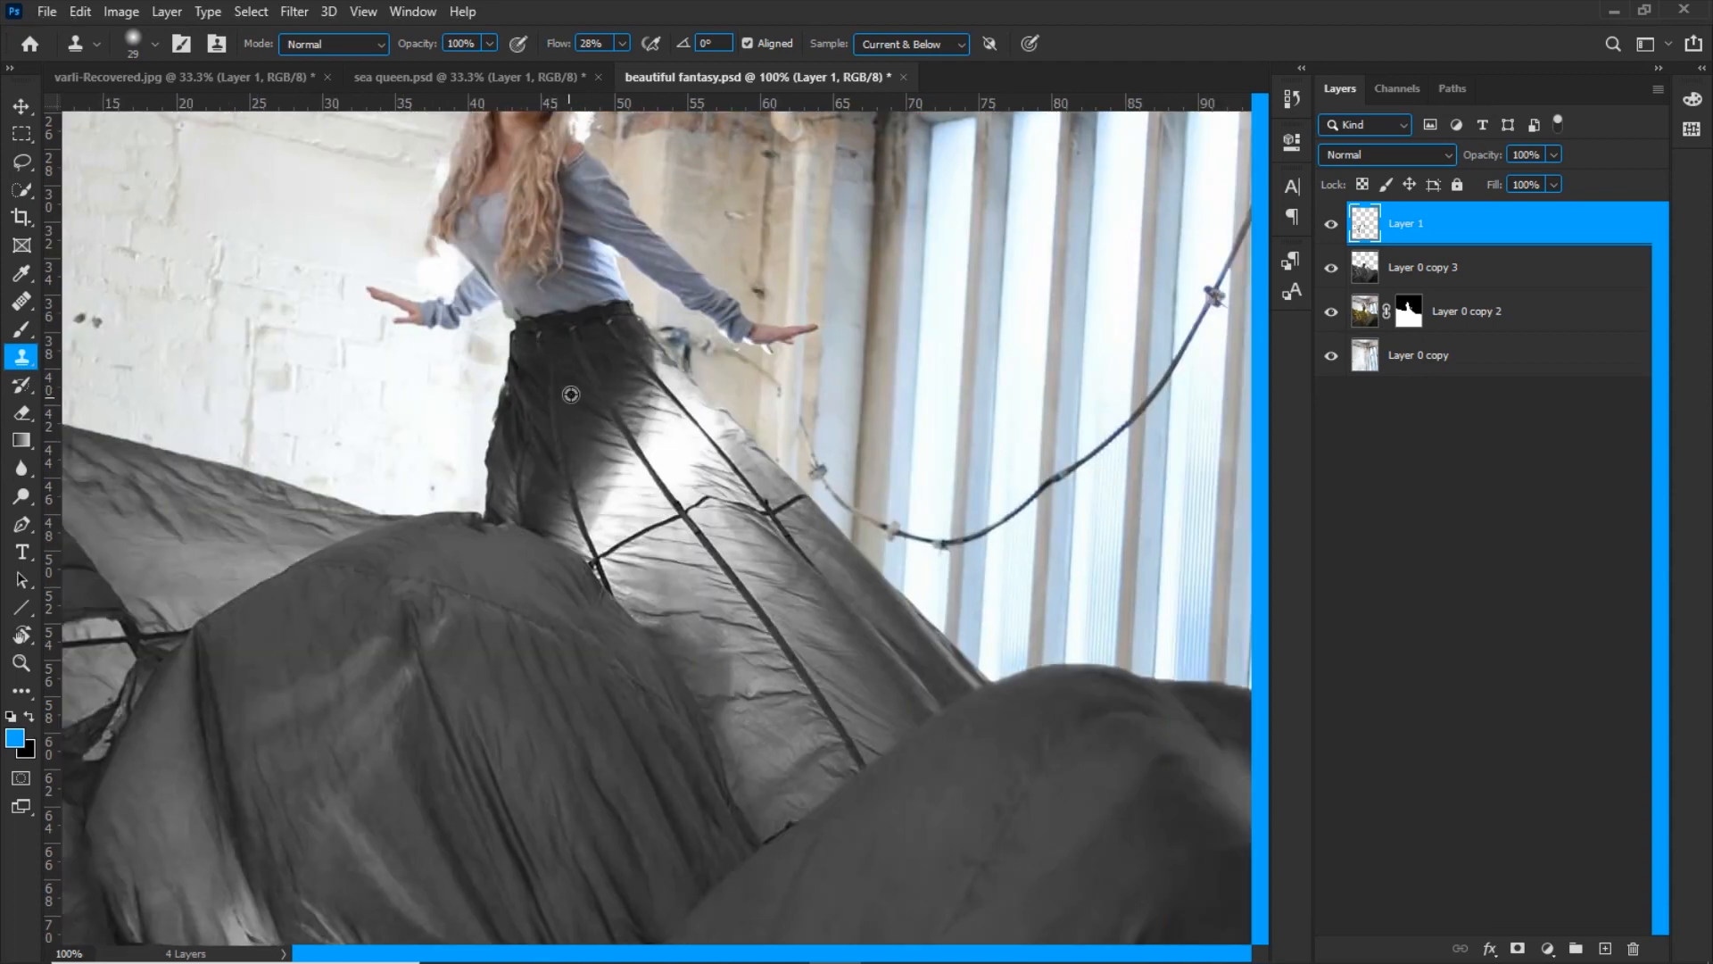
pyautogui.moveTo(569, 378)
pyautogui.mouseDown()
pyautogui.moveTo(589, 359)
pyautogui.moveTo(674, 464)
pyautogui.moveTo(656, 454)
pyautogui.moveTo(681, 509)
pyautogui.mouseUp()
pyautogui.keyDown('alt'); pyautogui.click(653, 428); pyautogui.keyUp('alt')
pyautogui.moveTo(675, 398)
pyautogui.mouseDown()
pyautogui.moveTo(692, 431)
pyautogui.moveTo(665, 453)
pyautogui.moveTo(693, 466)
pyautogui.moveTo(672, 391)
pyautogui.mouseUp()
pyautogui.keyDown('alt'); pyautogui.click(694, 455); pyautogui.keyUp('alt')
pyautogui.keyDown('alt'); pyautogui.click(554, 506); pyautogui.keyUp('alt')
pyautogui.moveTo(574, 501)
pyautogui.mouseDown()
pyautogui.moveTo(585, 537)
pyautogui.moveTo(574, 505)
pyautogui.moveTo(596, 451)
pyautogui.mouseUp()
pyautogui.keyDown('alt'); pyautogui.click(569, 479); pyautogui.keyUp('alt')
pyautogui.keyDown('alt'); pyautogui.rightClick(659, 573); pyautogui.keyUp('alt')
pyautogui.keyDown('alt'); pyautogui.click(635, 496); pyautogui.keyUp('alt')
pyautogui.moveTo(630, 537); pyautogui.dragTo(677, 513)
pyautogui.moveTo(622, 537); pyautogui.dragTo(587, 560)
pyautogui.moveTo(719, 551); pyautogui.dragTo(486, 506)
pyautogui.moveTo(483, 505); pyautogui.dragTo(622, 711)
pyautogui.keyDown('alt'); pyautogui.click(566, 621); pyautogui.keyUp('alt')
pyautogui.moveTo(453, 466); pyautogui.dragTo(500, 515)
pyautogui.moveTo(526, 440); pyautogui.dragTo(485, 402)
# Compare the whole fabric with and without the Layer 1 seam retouching
pyautogui.hotkey('ctrl', '-')
pyautogui.hotkey('ctrl', '-')
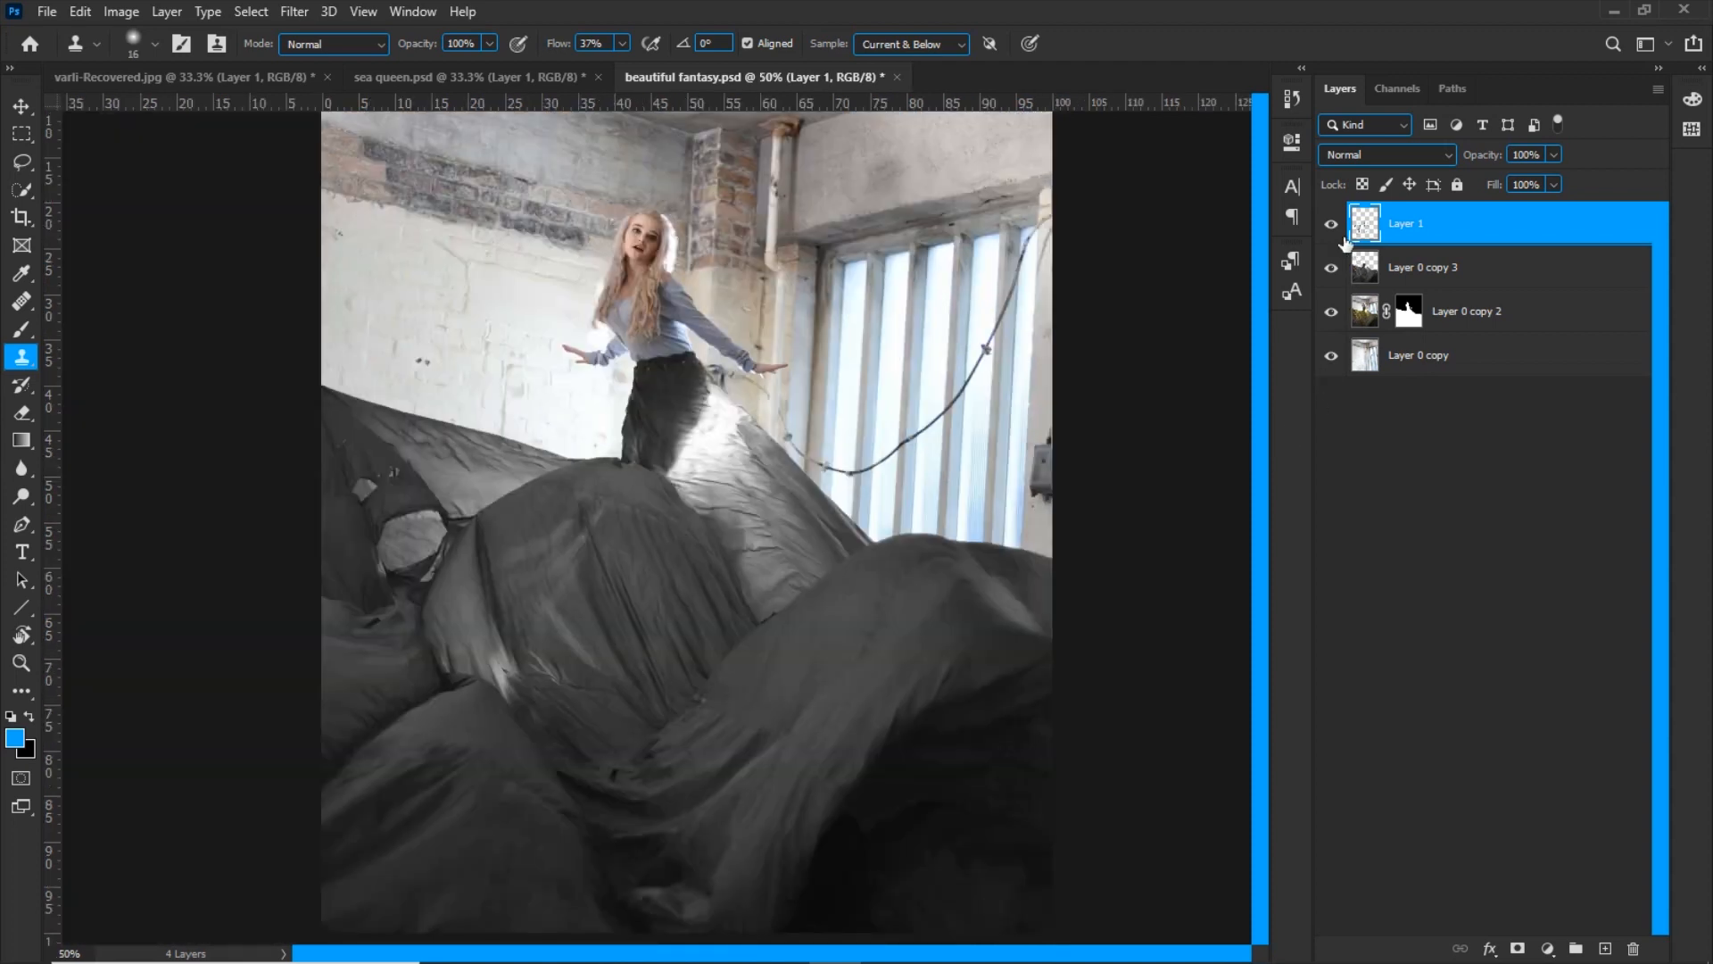
pyautogui.click(1338, 230)
pyautogui.click(1338, 230)
pyautogui.click(1337, 230)
pyautogui.click(1331, 224)
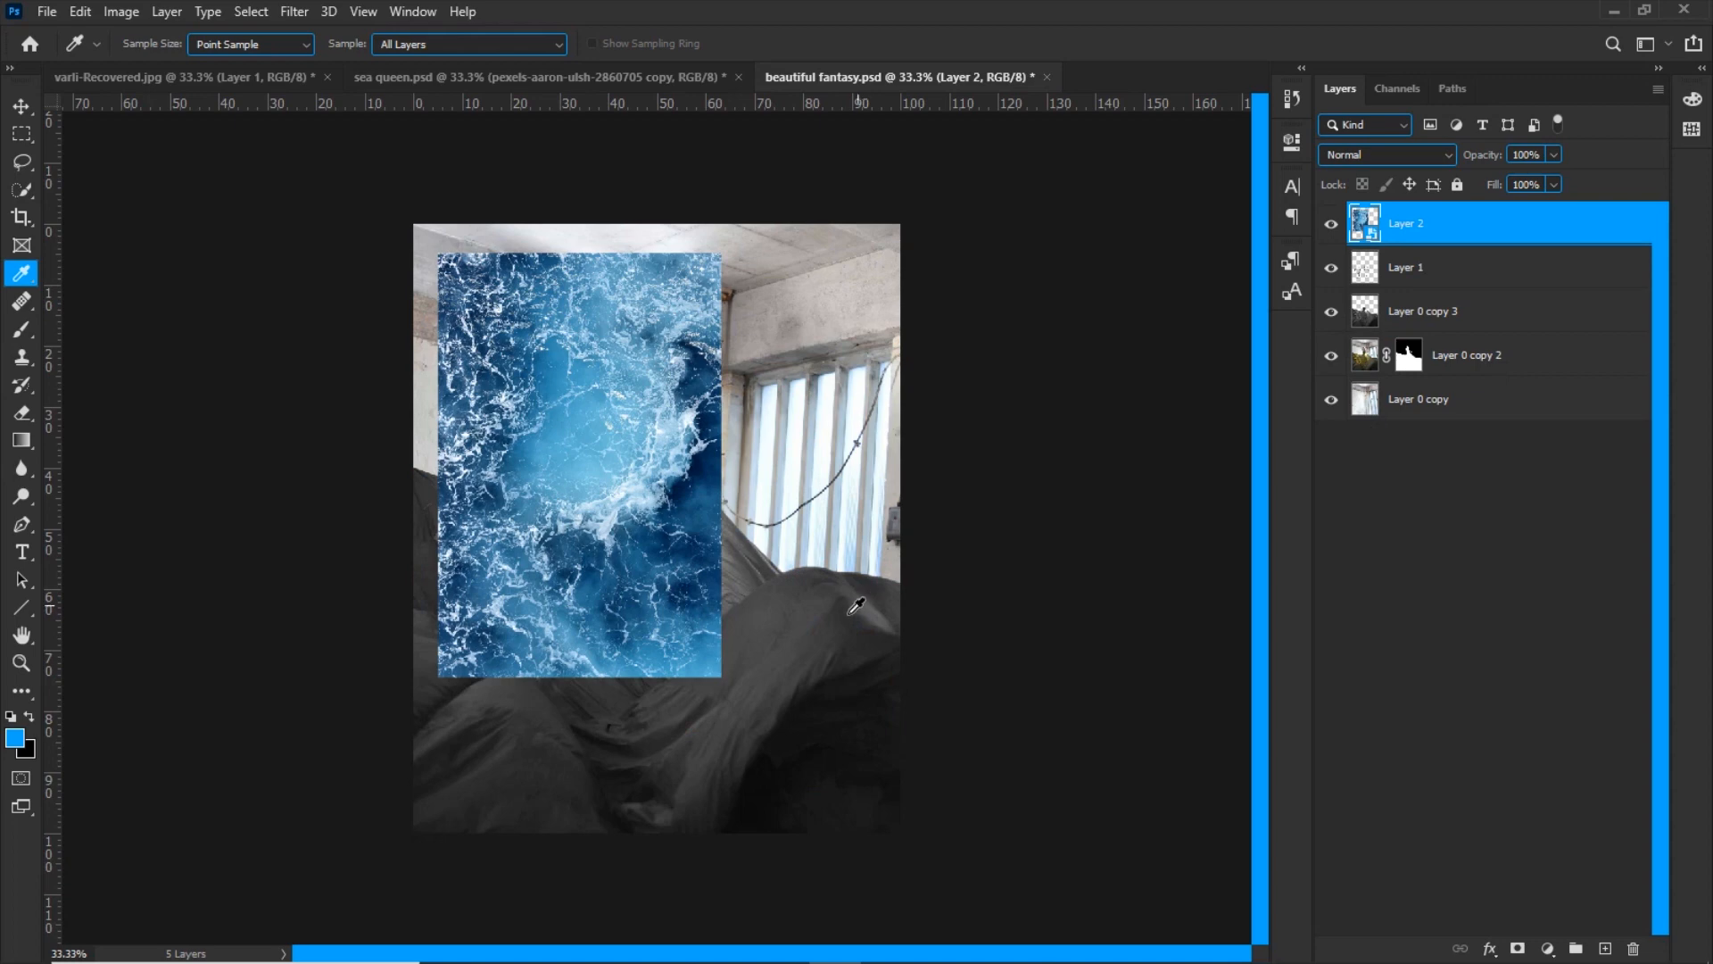
# Scale the ocean texture on Layer 2 to 34.08% so it spans the canvas width, and flip it horizontally
pyautogui.hotkey('ctrl', 't')
pyautogui.moveTo(648, 503); pyautogui.dragTo(906, 590)
pyautogui.moveTo(780, 619); pyautogui.dragTo(784, 656)
pyautogui.rightClick(789, 663)
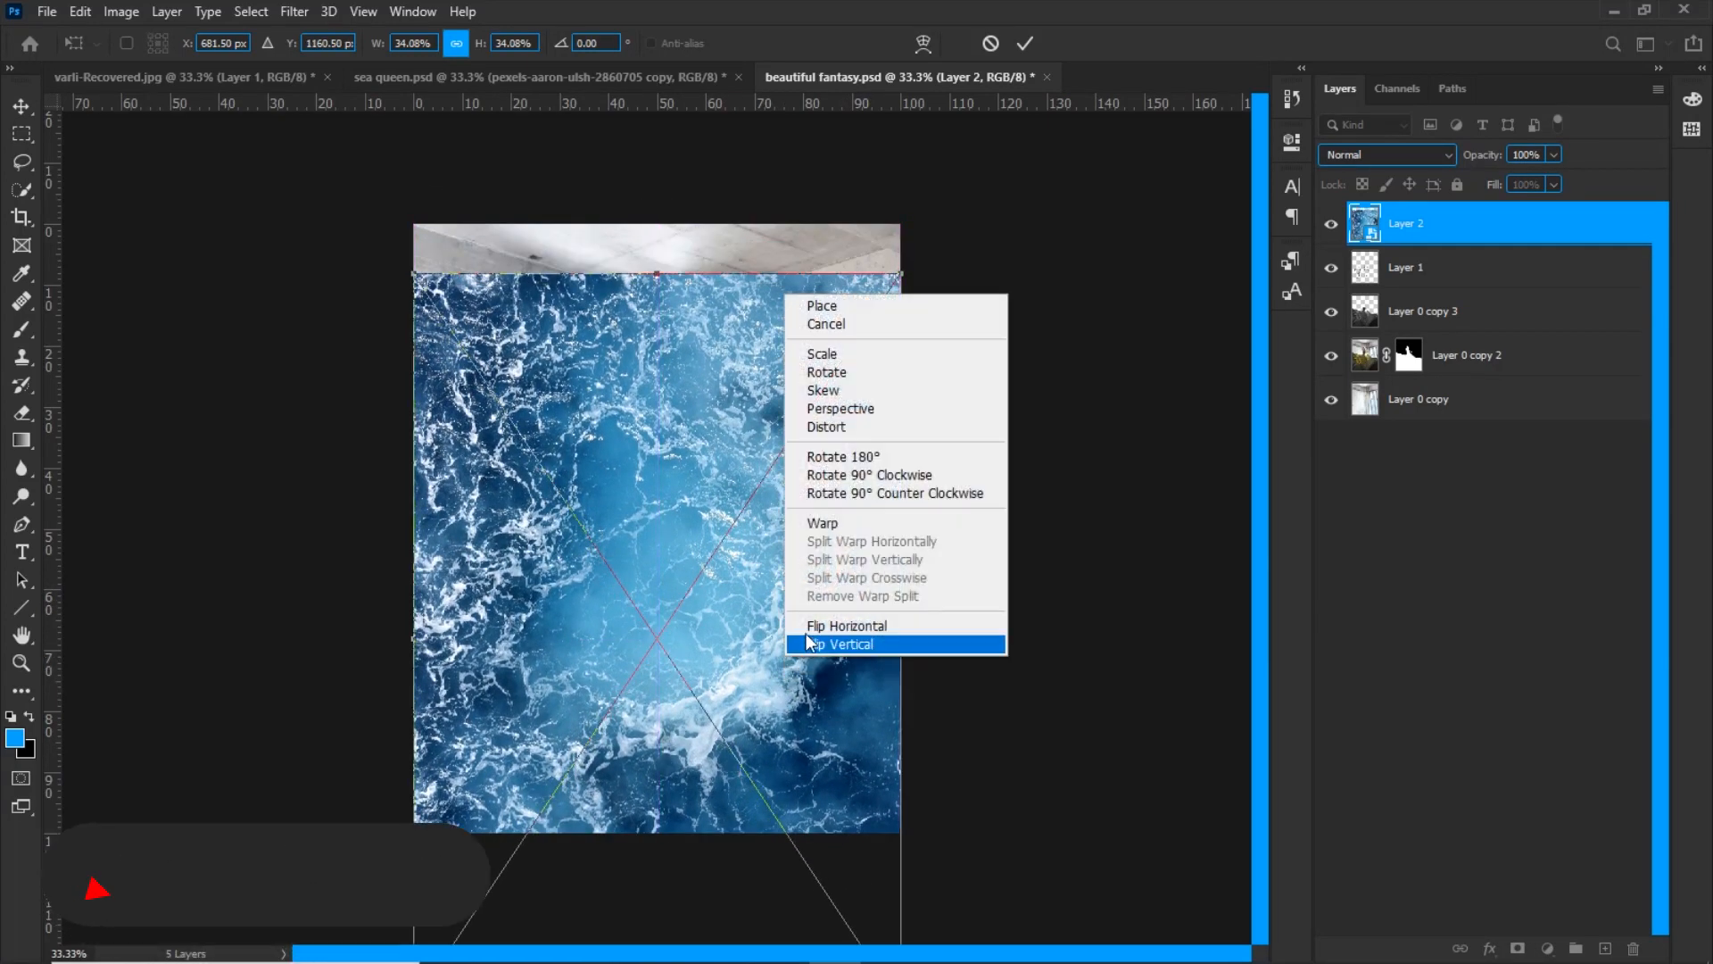
pyautogui.click(805, 625)
# Lower Layer 2's opacity to 50%, move the ocean texture down over the fabric and commit the transform
pyautogui.moveTo(780, 625); pyautogui.dragTo(812, 686)
pyautogui.moveTo(1479, 159); pyautogui.dragTo(1424, 161)
pyautogui.moveTo(728, 671); pyautogui.dragTo(641, 760)
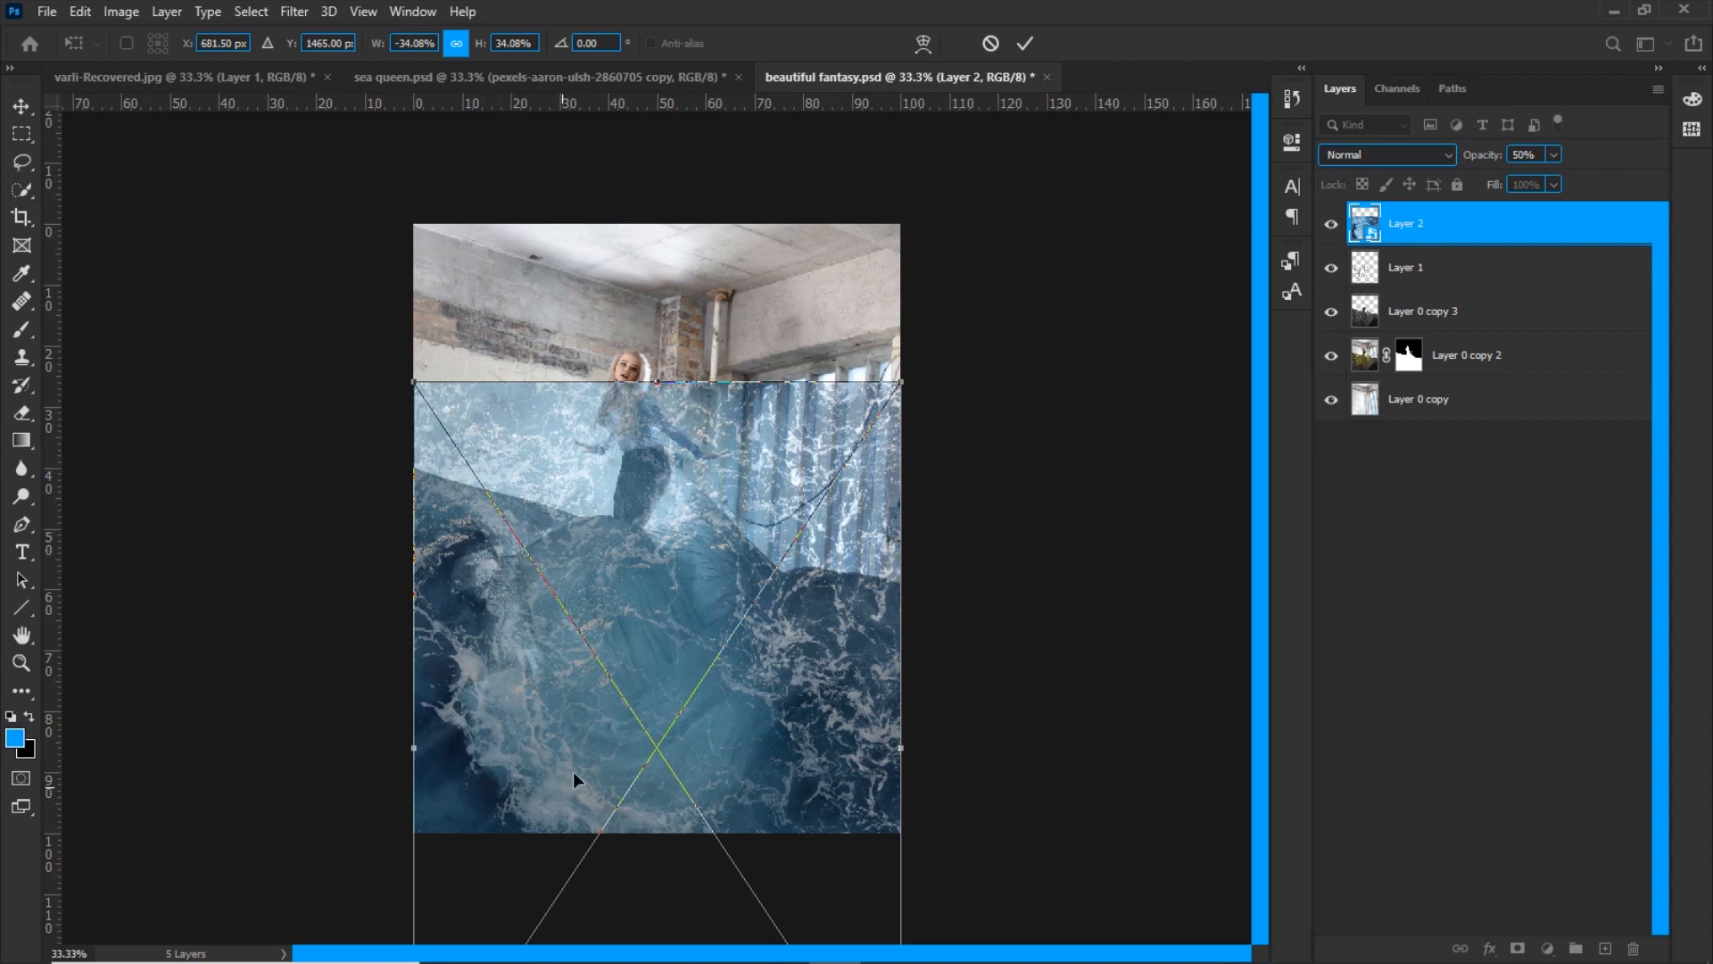
pyautogui.moveTo(668, 624); pyautogui.dragTo(666, 604)
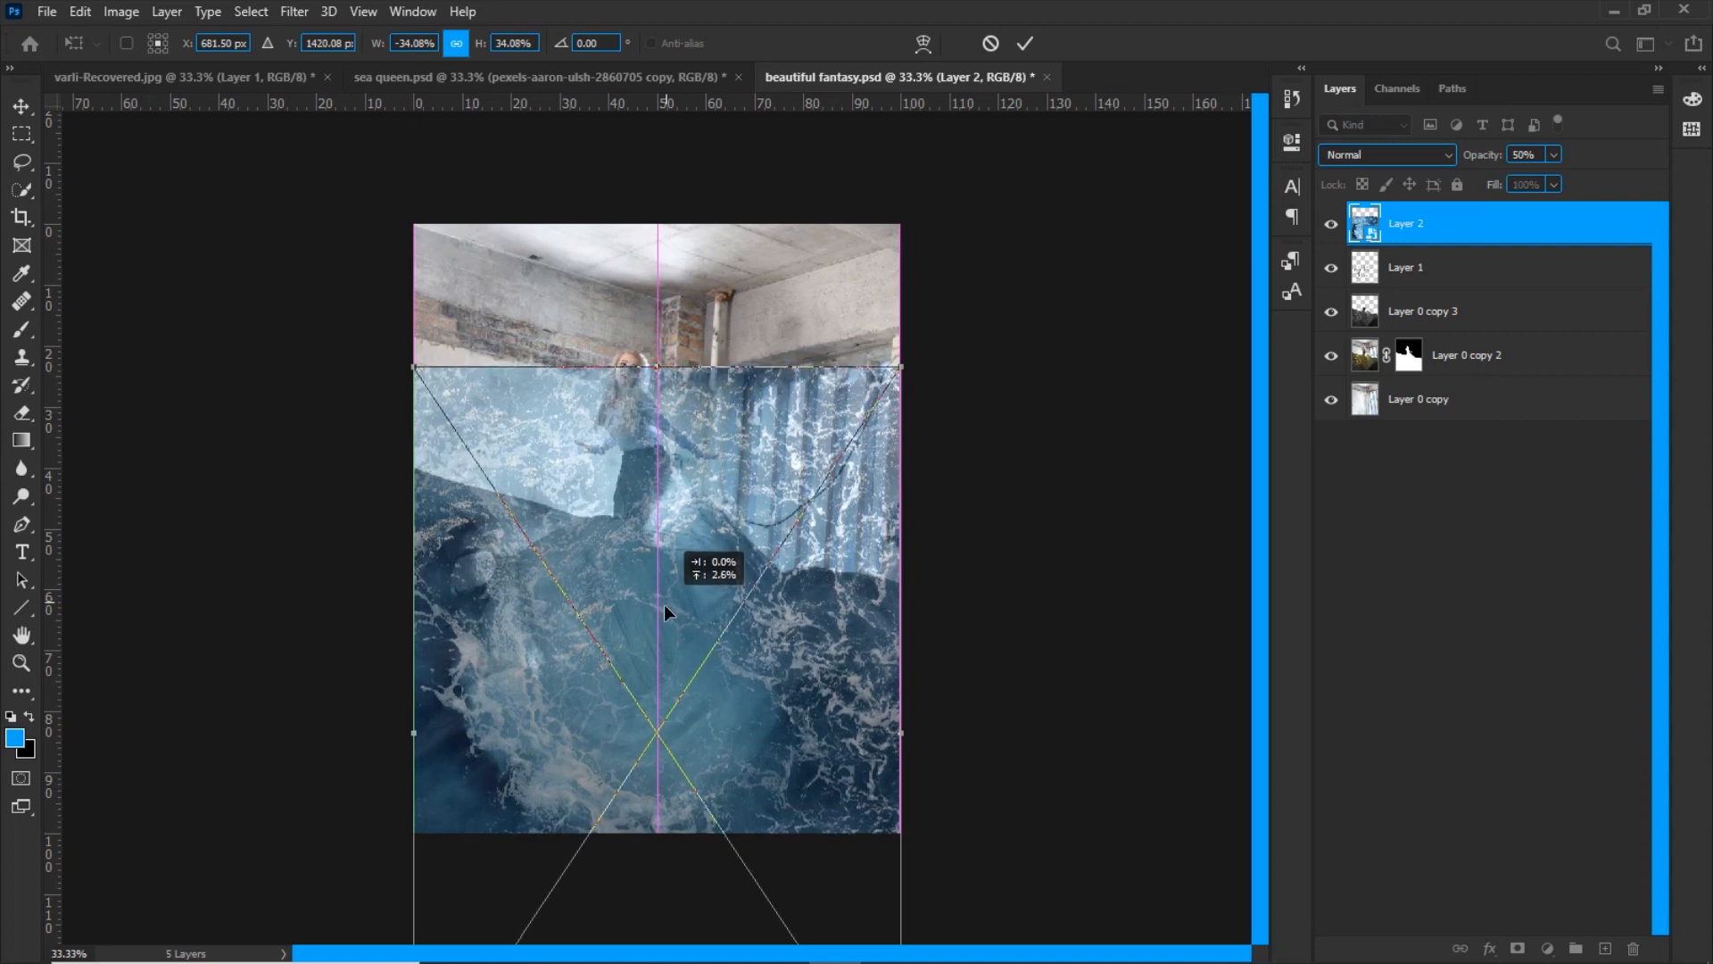
pyautogui.click(1023, 43)
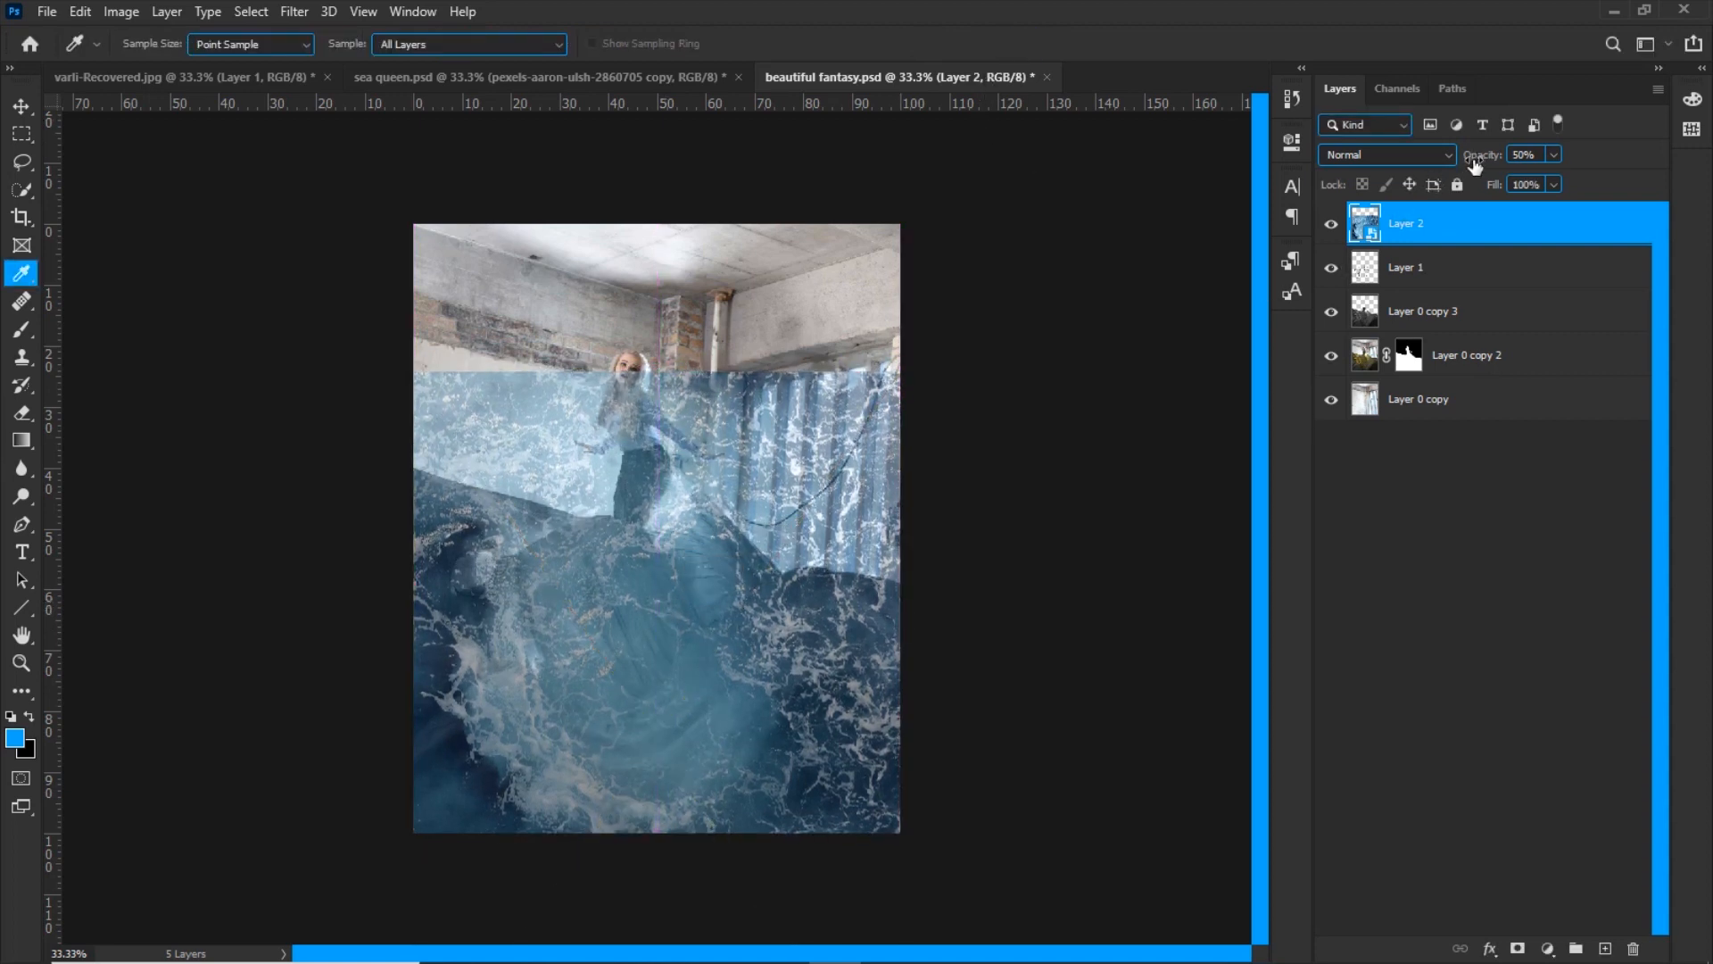
# Restore Layer 2 to 100% opacity and set its blend mode to Multiply
pyautogui.moveTo(1477, 165); pyautogui.dragTo(1639, 163)
pyautogui.click(1423, 146)
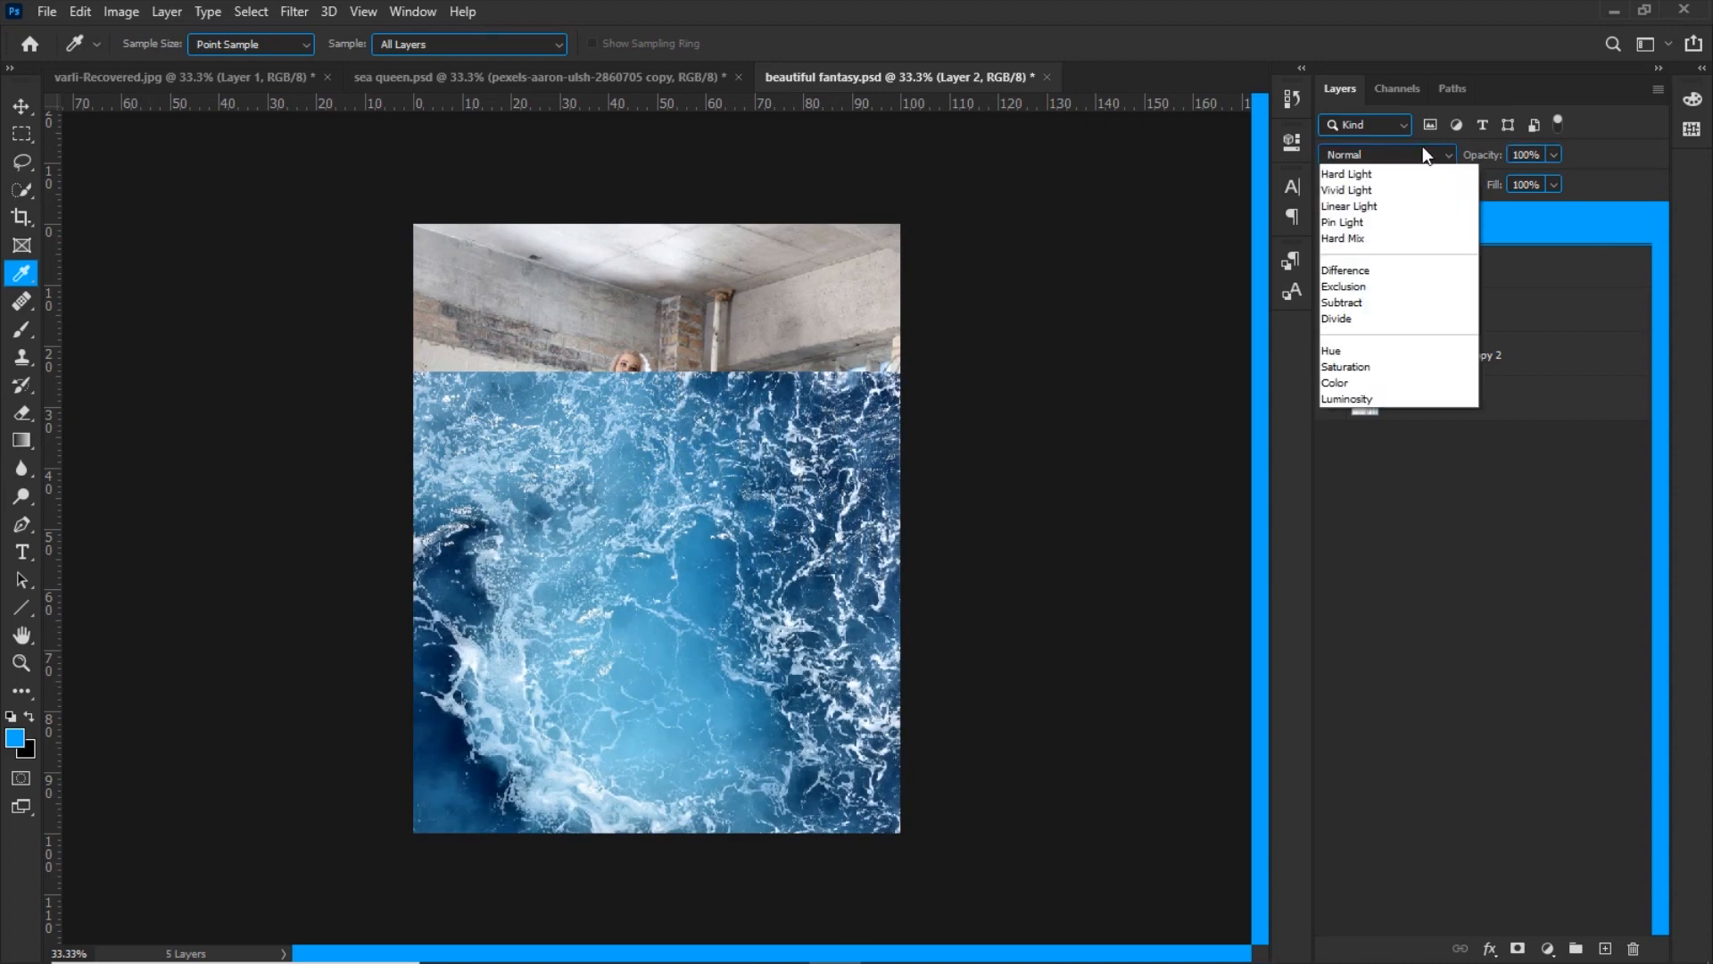
pyautogui.click(1326, 238)
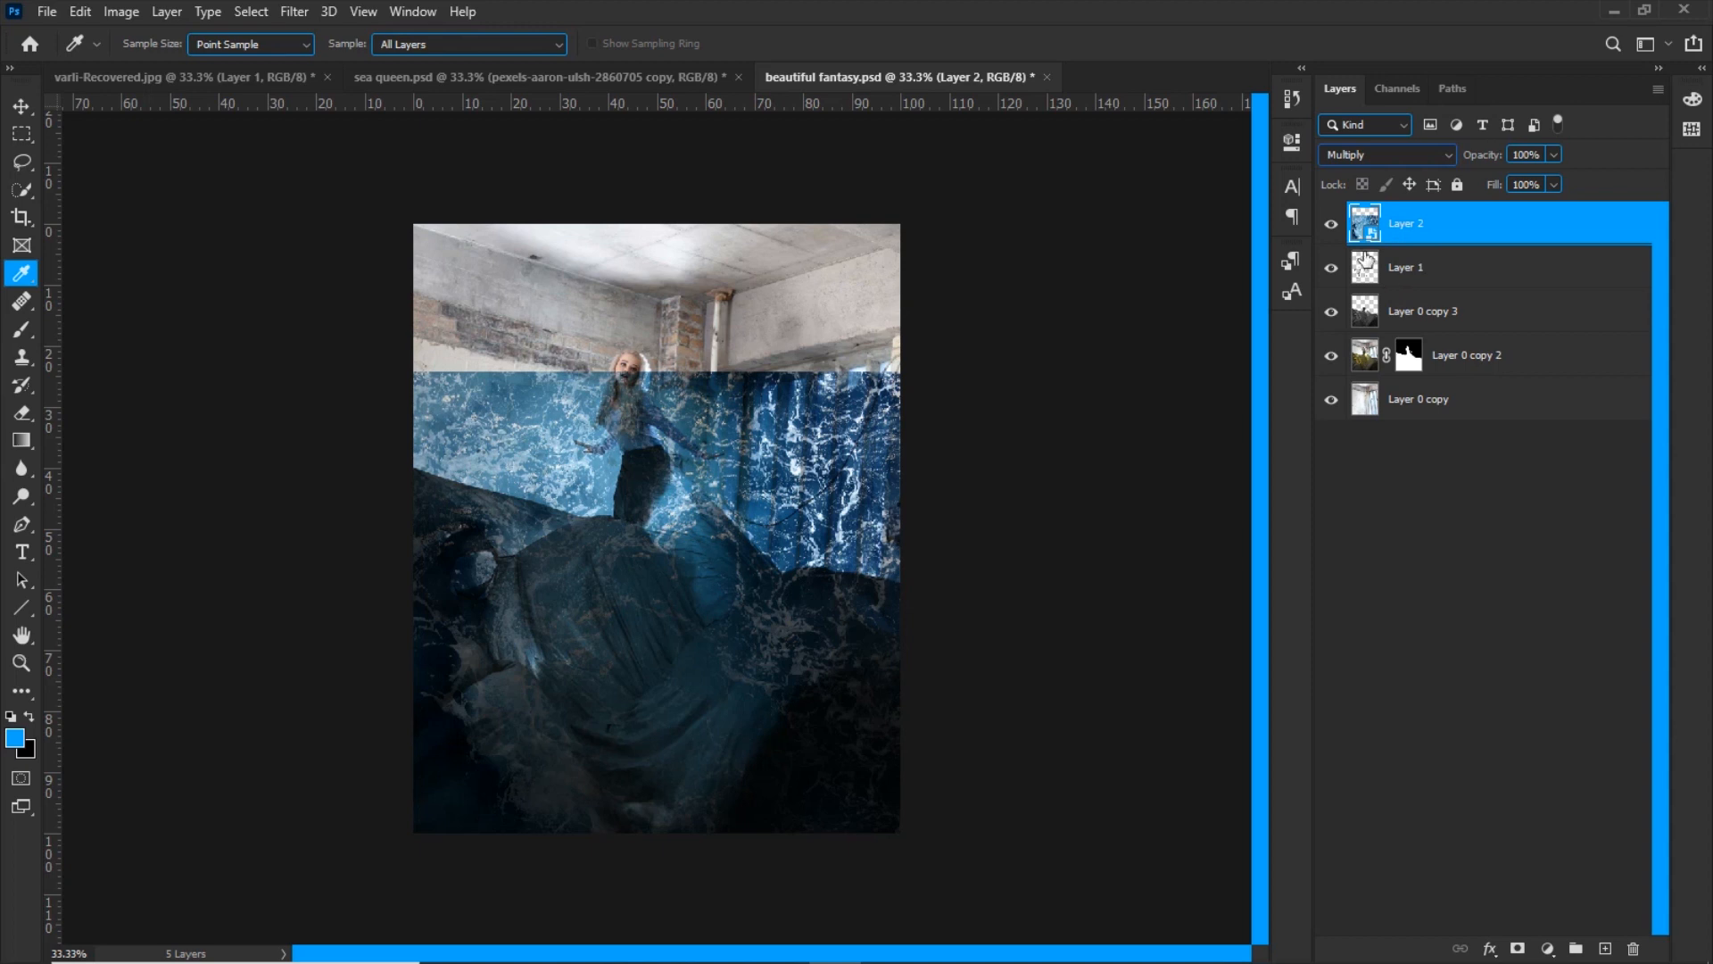
# Hide the ocean layer, merge Layer 1 down into Layer 0 copy 3, and show the ocean layer again
pyautogui.click(1331, 225)
pyautogui.click(1350, 272)
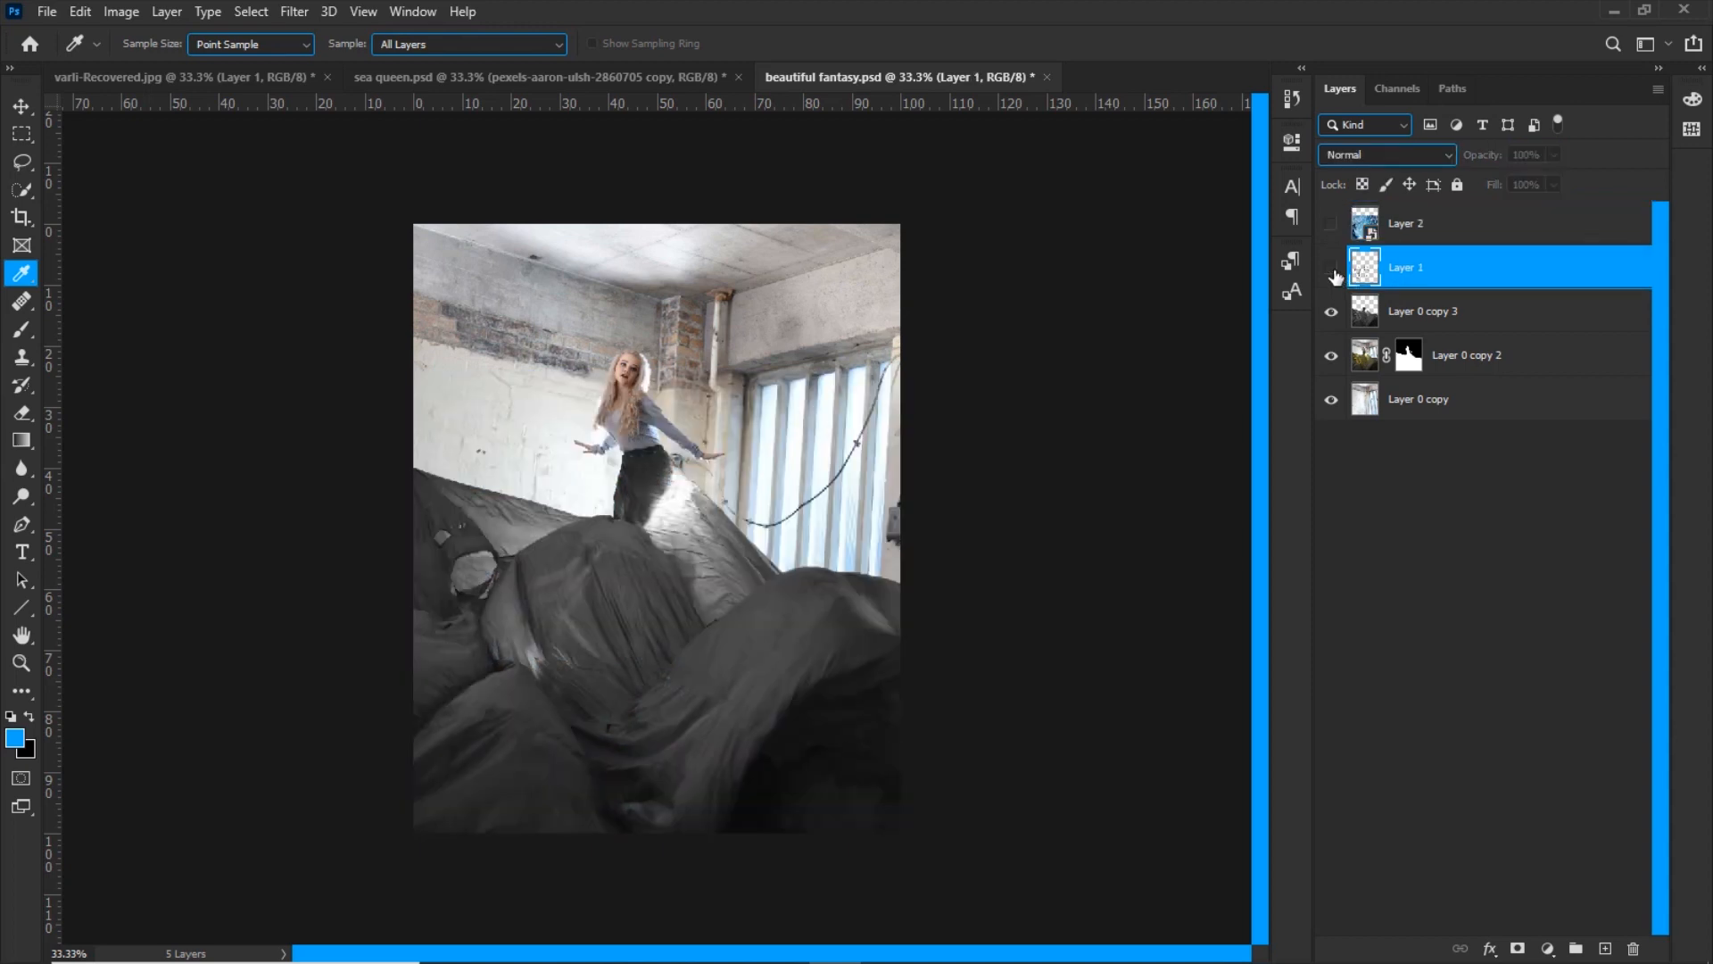
pyautogui.hotkey('ctrl', 'e')
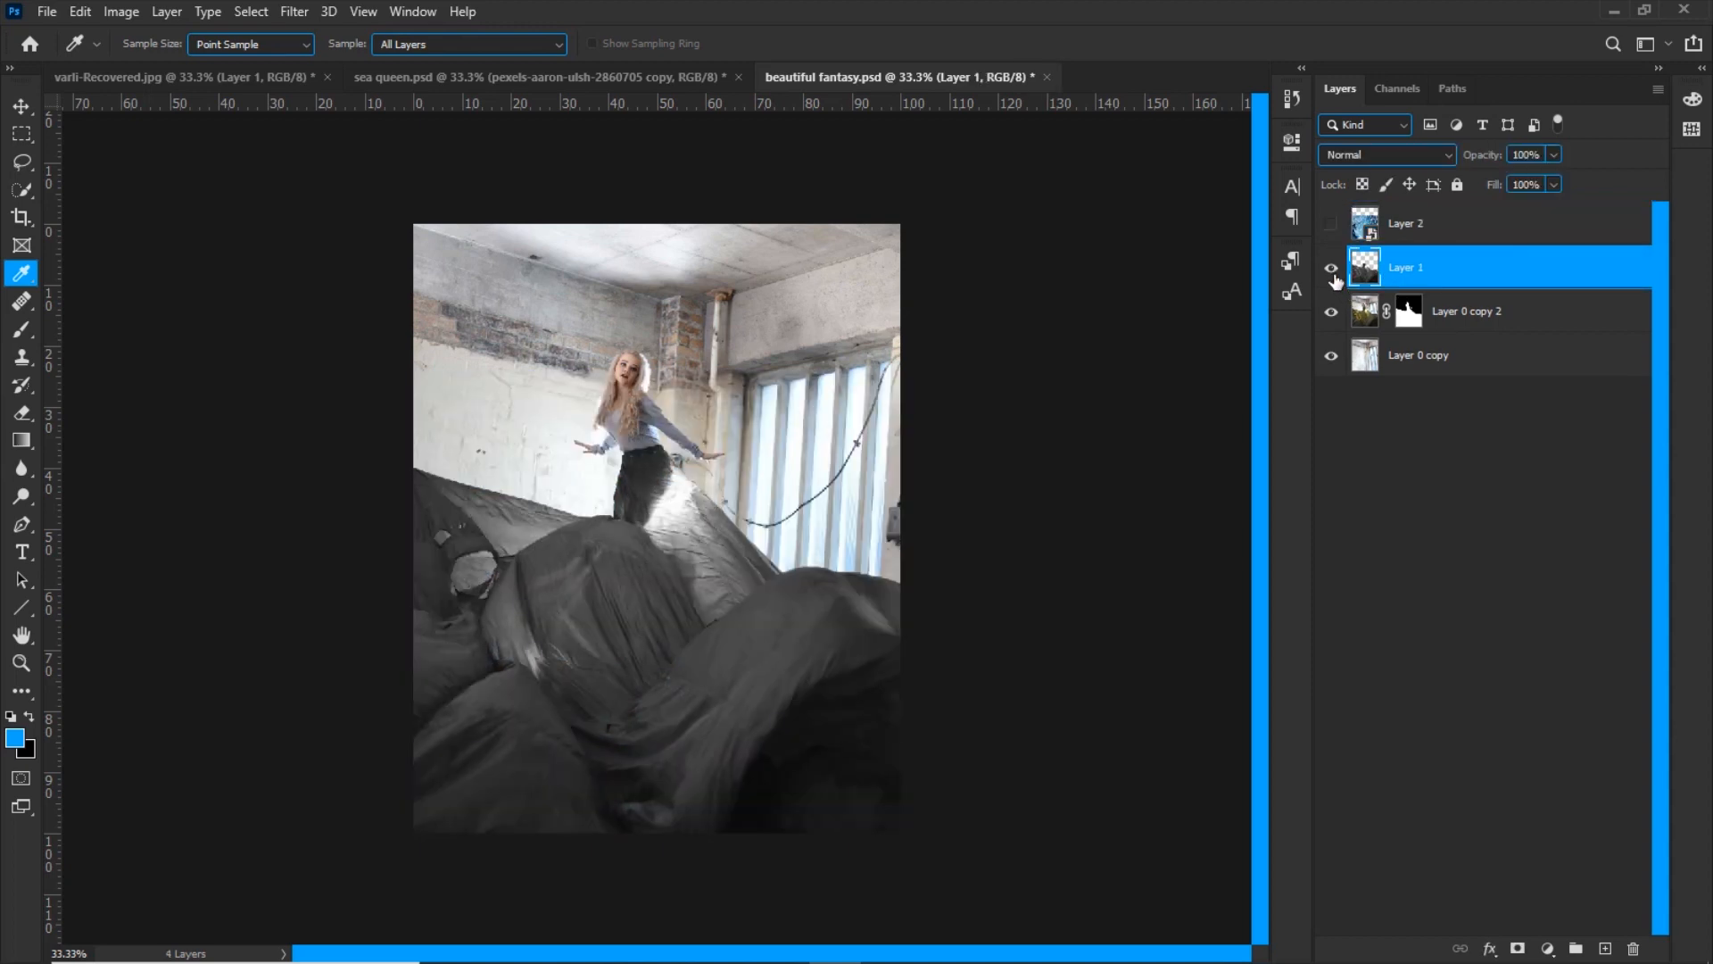
pyautogui.click(1332, 269)
pyautogui.click(1332, 270)
pyautogui.click(1331, 224)
# Clip the ocean texture on Layer 2 and its duplicate, Layer 2 copy, to the merged fabric layer
pyautogui.click(1364, 231)
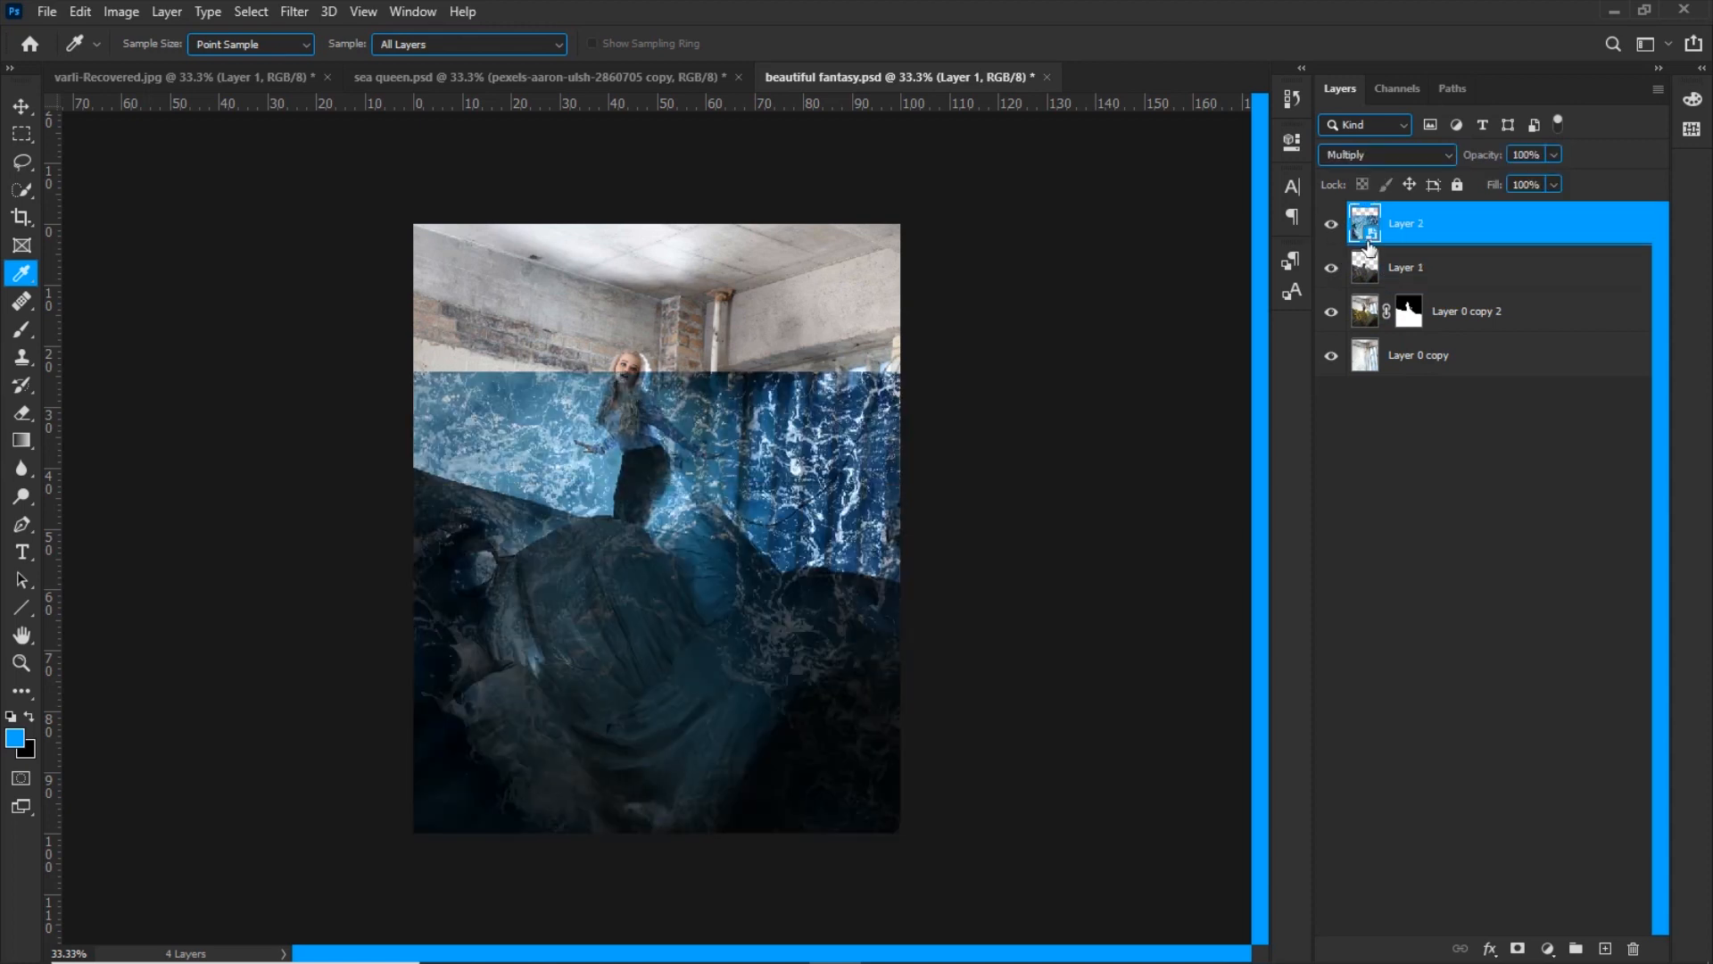
pyautogui.keyDown('alt'); pyautogui.click(1400, 253); pyautogui.keyUp('alt')
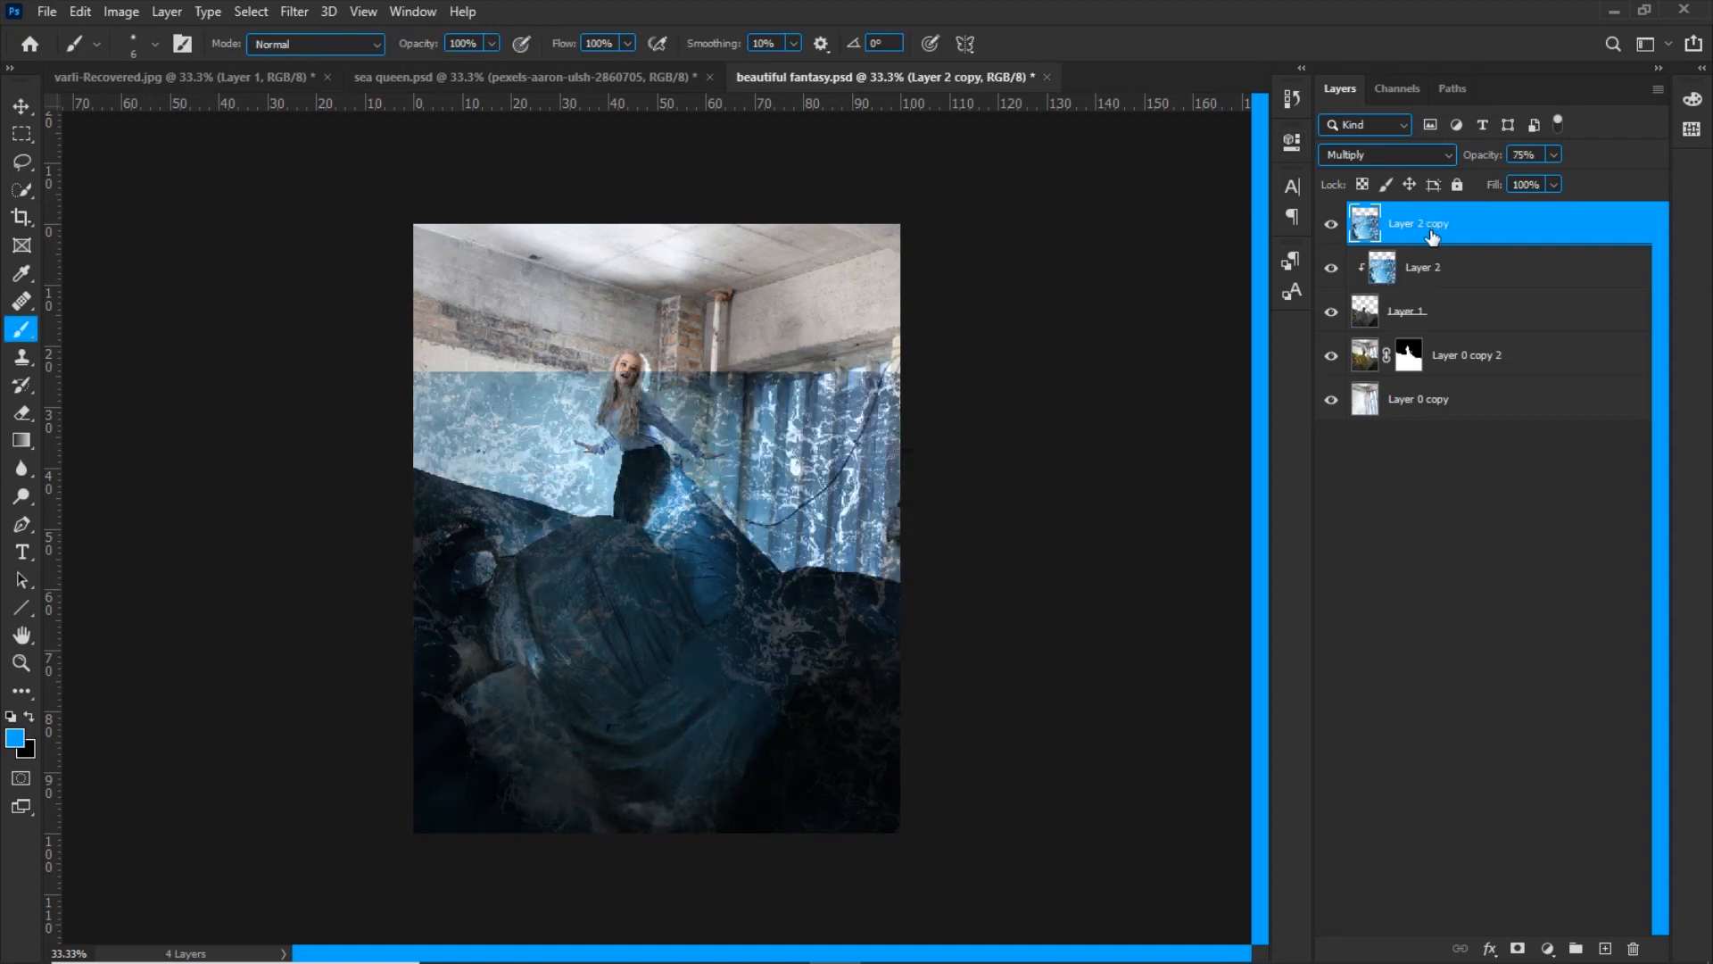
pyautogui.keyDown('alt'); pyautogui.click(1440, 241); pyautogui.keyUp('alt')
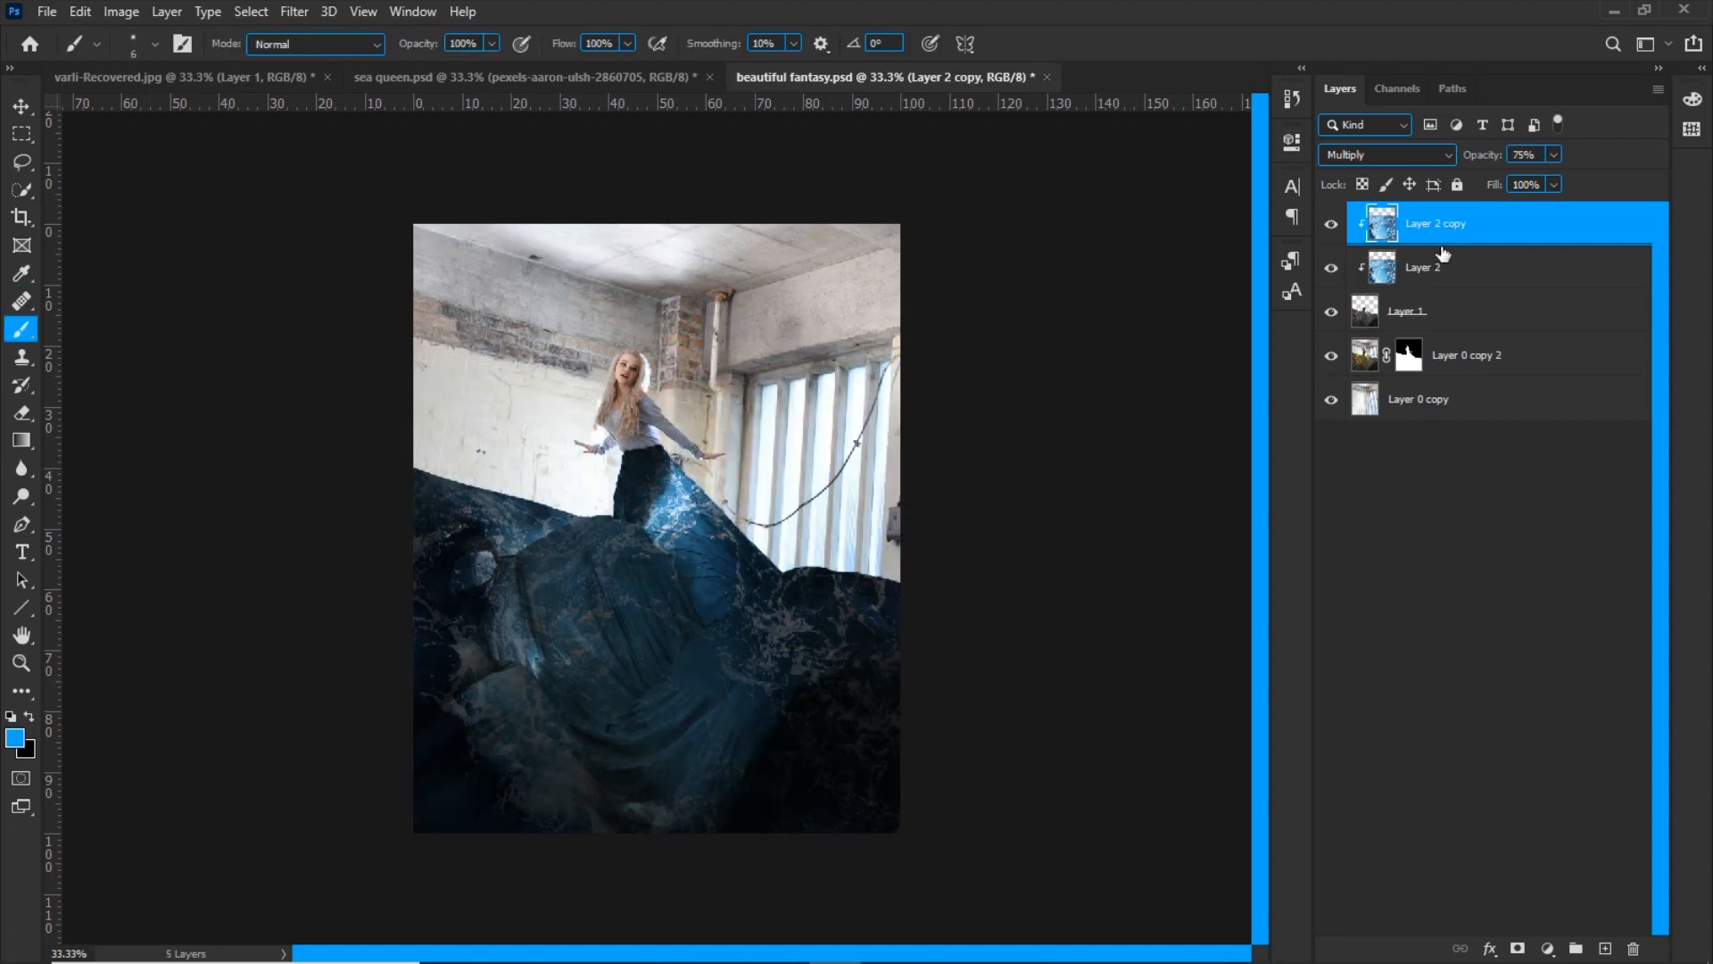
# Set Layer 2 copy's blend mode to Overlay and check its effect on the fabric
pyautogui.click(1347, 153)
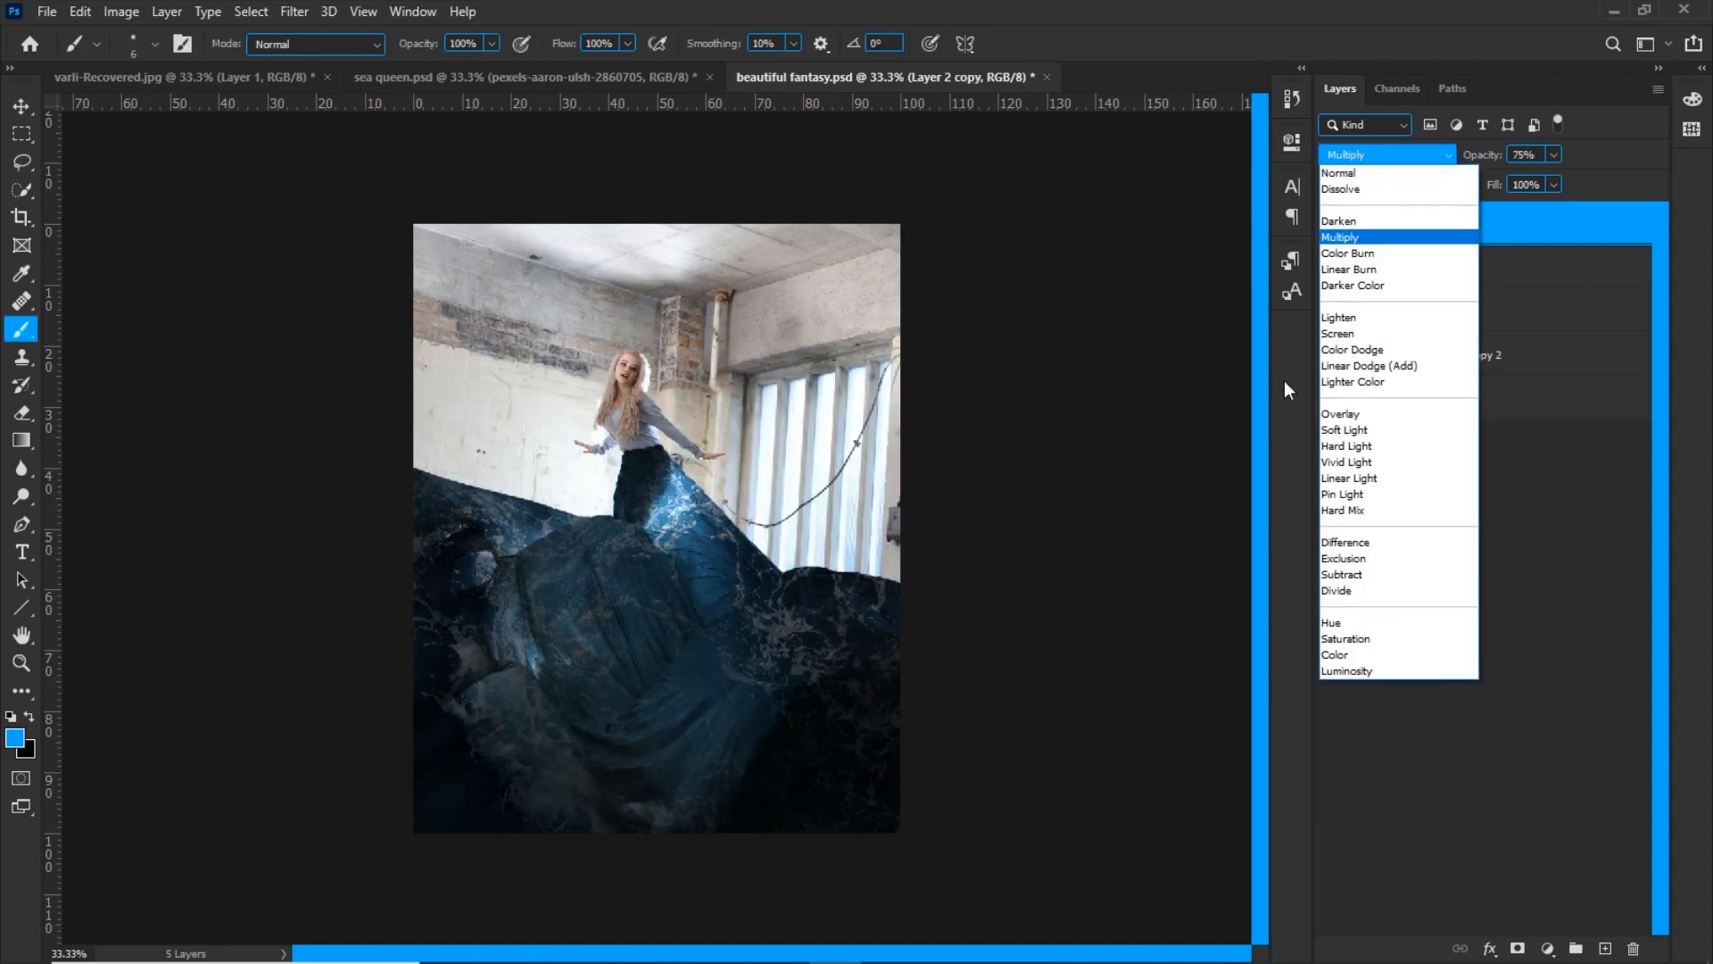
pyautogui.click(1334, 414)
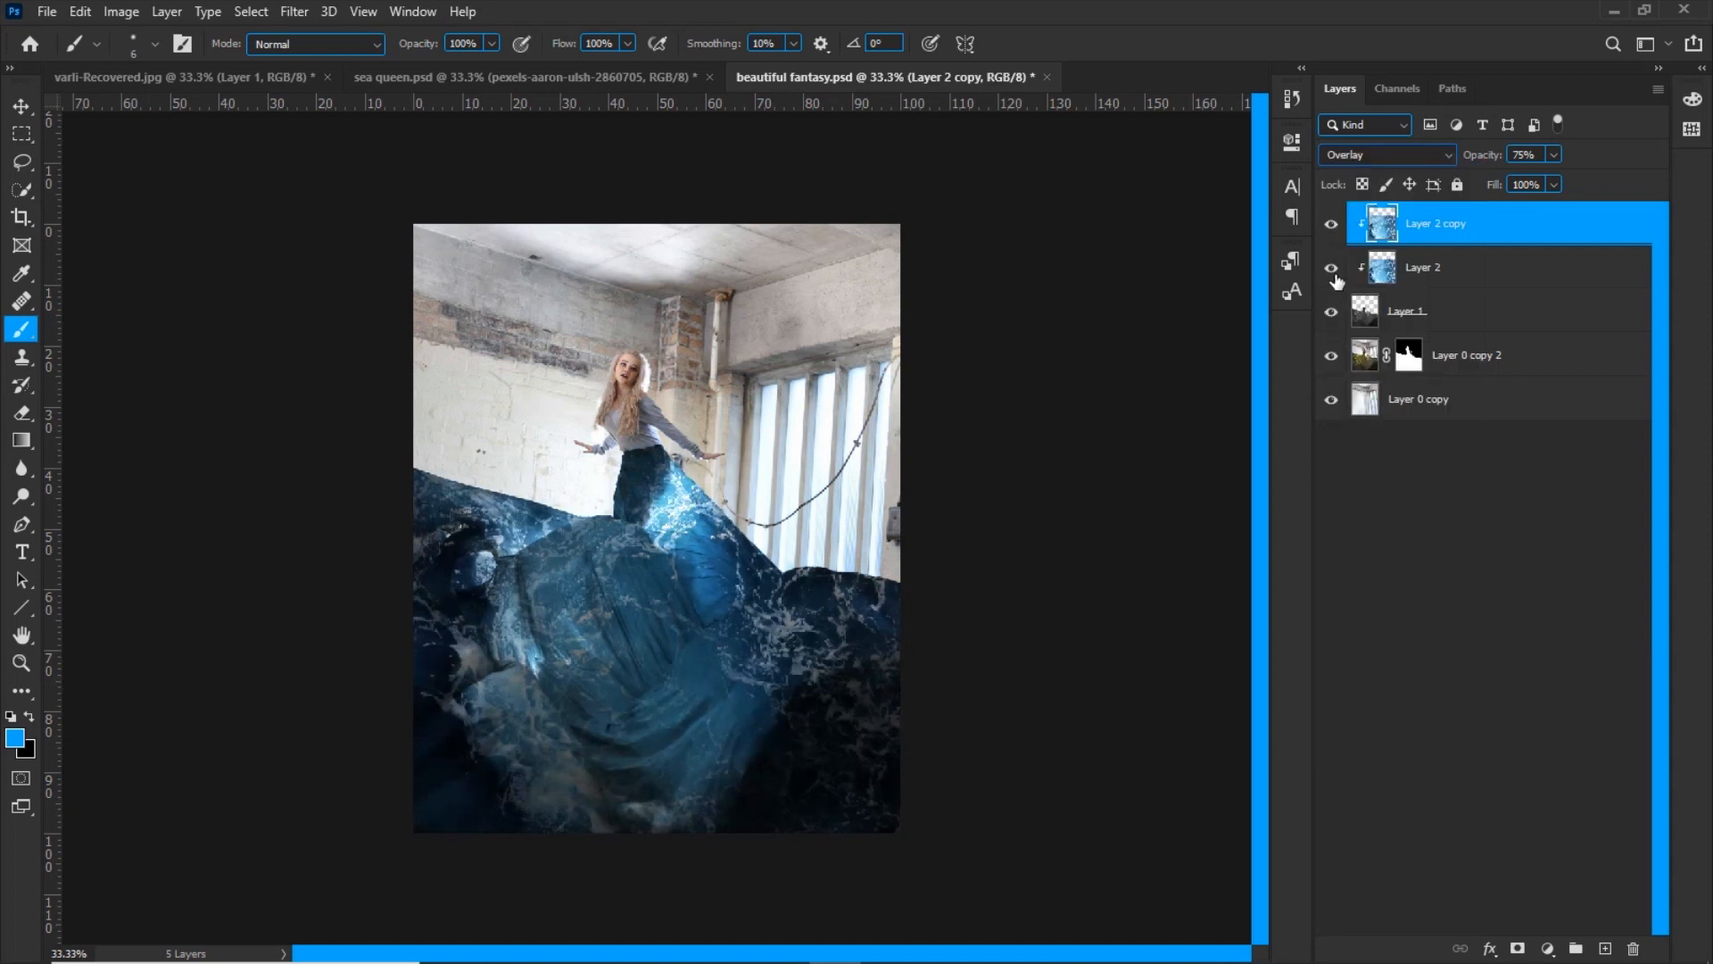
pyautogui.click(1333, 228)
pyautogui.hotkey('ctrl', 'z')
# Add a layer mask to Layer 2 copy and set up a larger soft brush with 10% flow
pyautogui.click(1518, 948)
pyautogui.hotkey('ctrl', '+')
pyautogui.rightClick(655, 589)
pyautogui.click(745, 825)
pyautogui.press('Return')
pyautogui.press(']')
pyautogui.press(']')
pyautogui.press(']')
pyautogui.moveTo(574, 44); pyautogui.dragTo(337, 132)
# Try painting on Layer 2 copy's mask with an enlarged brush to soften the overlay around the image's left fabric folds
pyautogui.moveTo(383, 538); pyautogui.dragTo(367, 531)
pyautogui.press(']')
pyautogui.press(']')
pyautogui.press(']')
pyautogui.press(']')
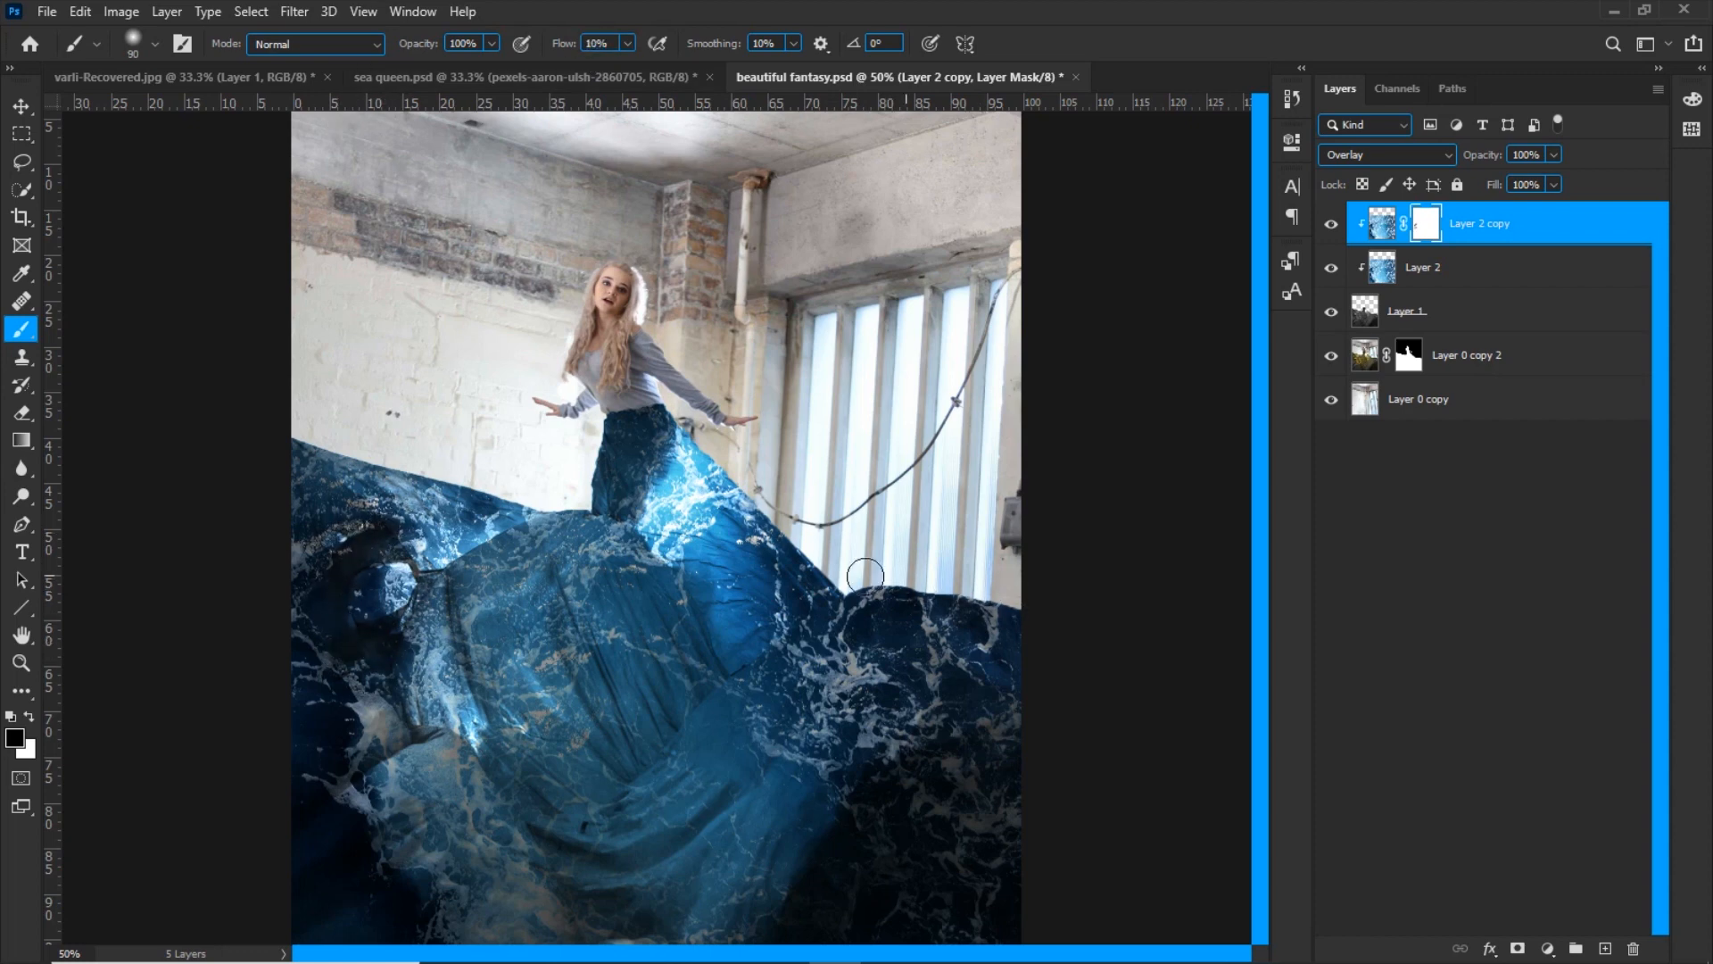
pyautogui.hotkey('ctrl', '-')
pyautogui.hotkey('ctrl', '+')
pyautogui.press('x')
pyautogui.keyDown('alt'); pyautogui.rightClick(346, 576); pyautogui.keyUp('alt')
# Clone dark fabric over the bright hole in the left folds on the Layer 1 fabric layer
pyautogui.click(1353, 315)
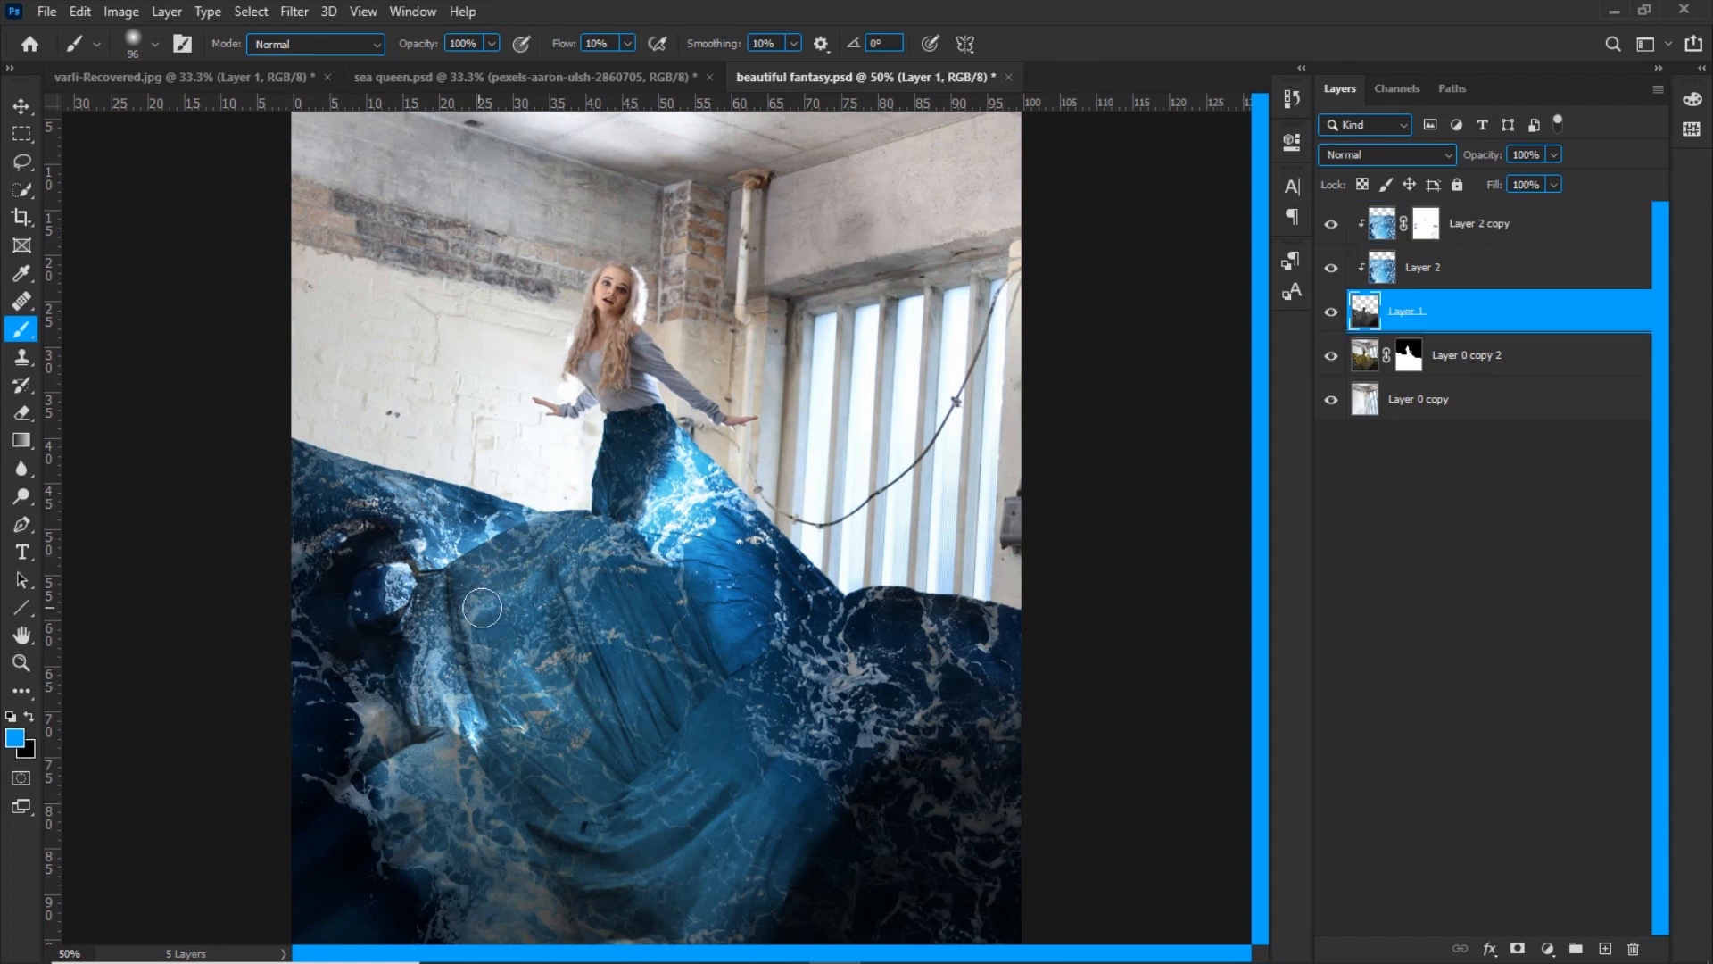
pyautogui.press('s')
pyautogui.keyDown('alt'); pyautogui.rightClick(394, 668); pyautogui.keyUp('alt')
pyautogui.keyDown('alt'); pyautogui.click(334, 646); pyautogui.keyUp('alt')
pyautogui.moveTo(395, 580); pyautogui.dragTo(381, 642)
# Touch up Layer 2 copy's mask with a smaller brush and compare the image with Layer 2 hidden and shown
pyautogui.hotkey('alt', ']')
pyautogui.hotkey('alt', ']')
pyautogui.press('b')
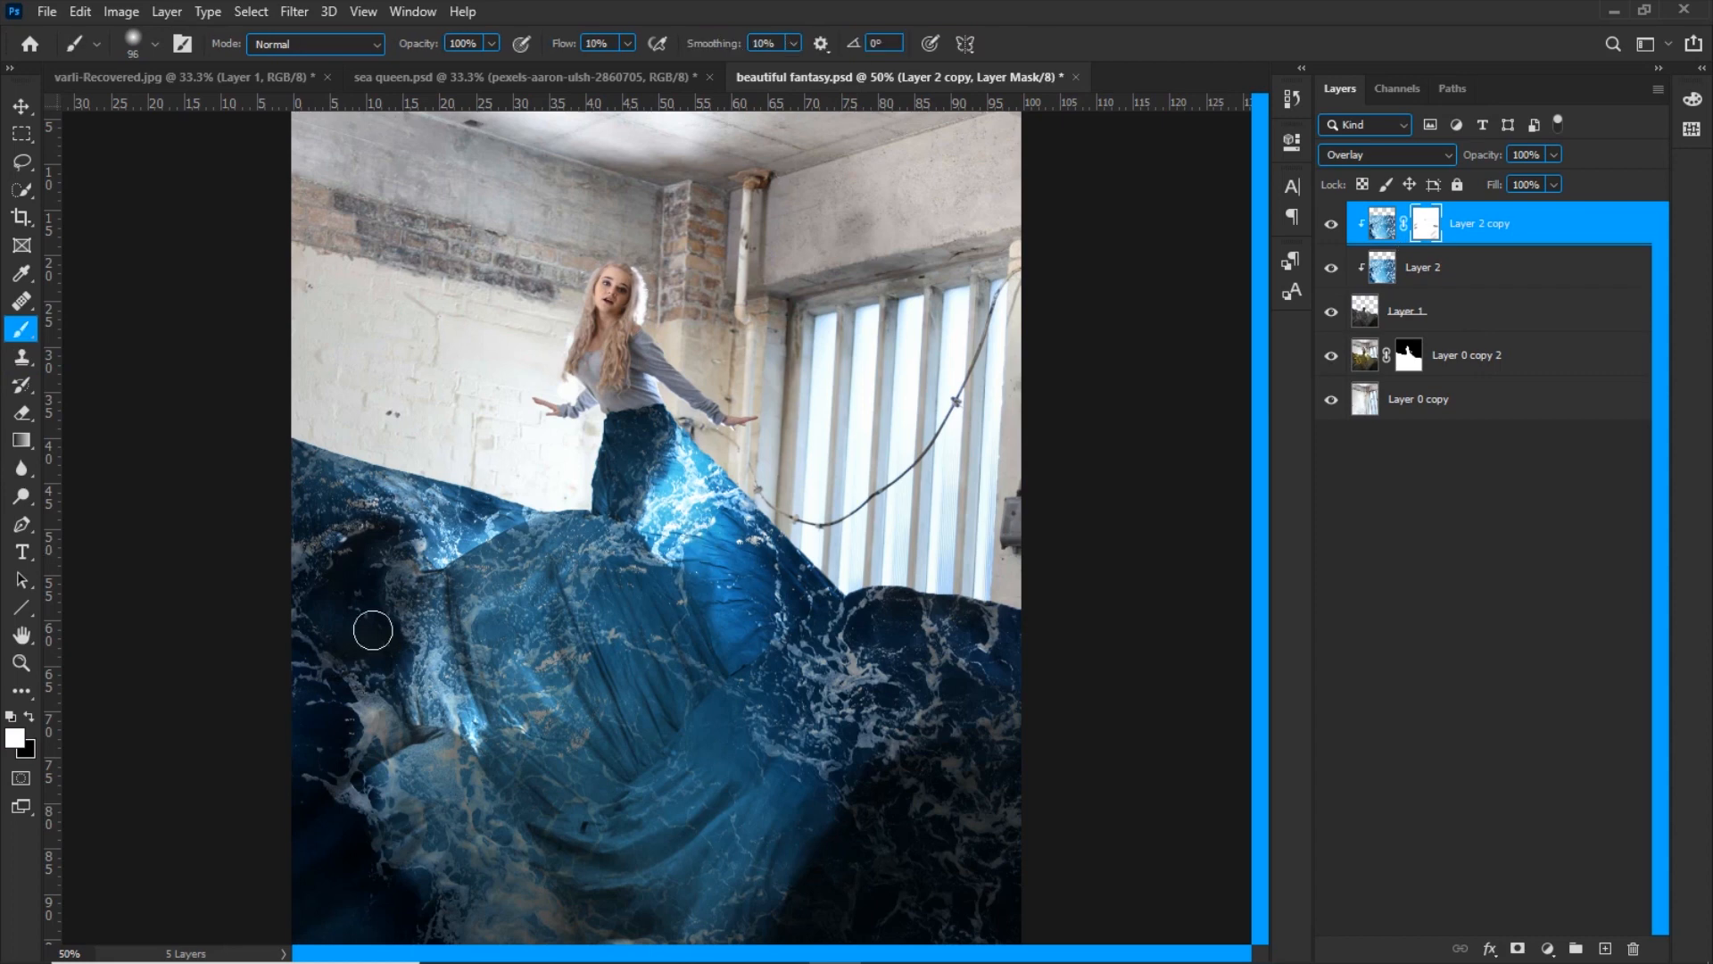
pyautogui.press('x')
pyautogui.press('x')
pyautogui.hotkey('ctrl', '-')
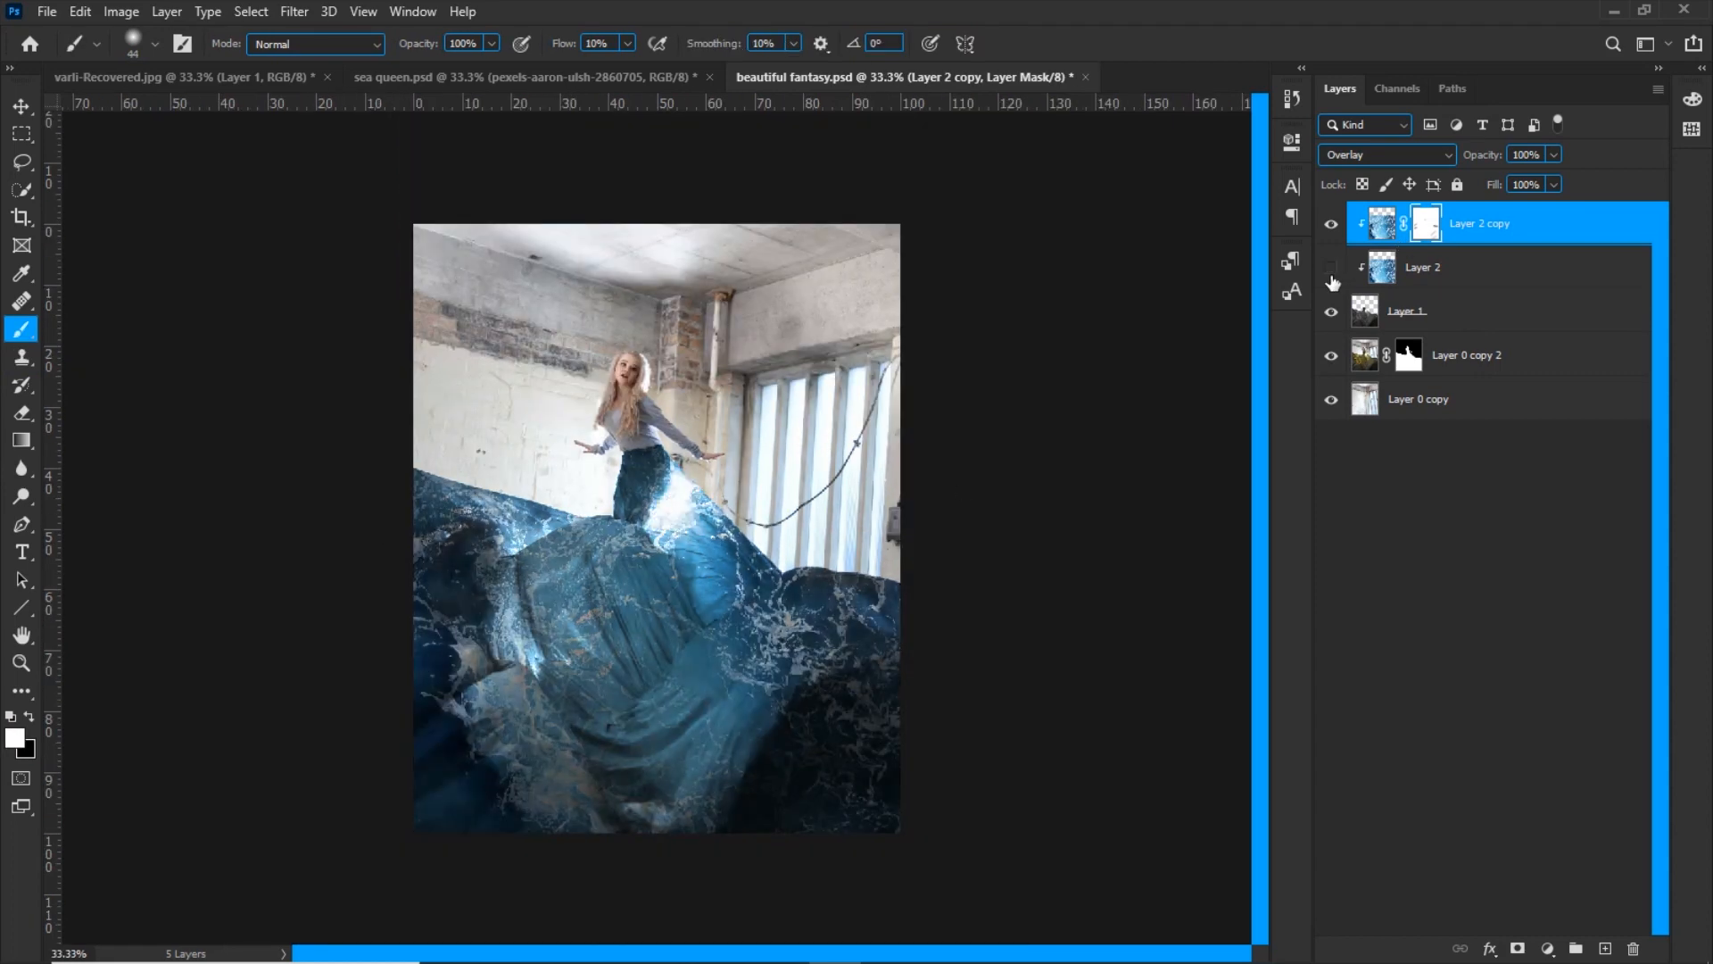
pyautogui.click(1332, 270)
# Add a layer mask to Layer 2 and paint it black at 10% flow over the lower folds and the fabric below the waist
pyautogui.click(1472, 273)
pyautogui.click(1518, 949)
pyautogui.keyDown('alt'); pyautogui.moveTo(452, 775); pyautogui.dragTo(486, 780); pyautogui.keyUp('alt')
pyautogui.press('x')
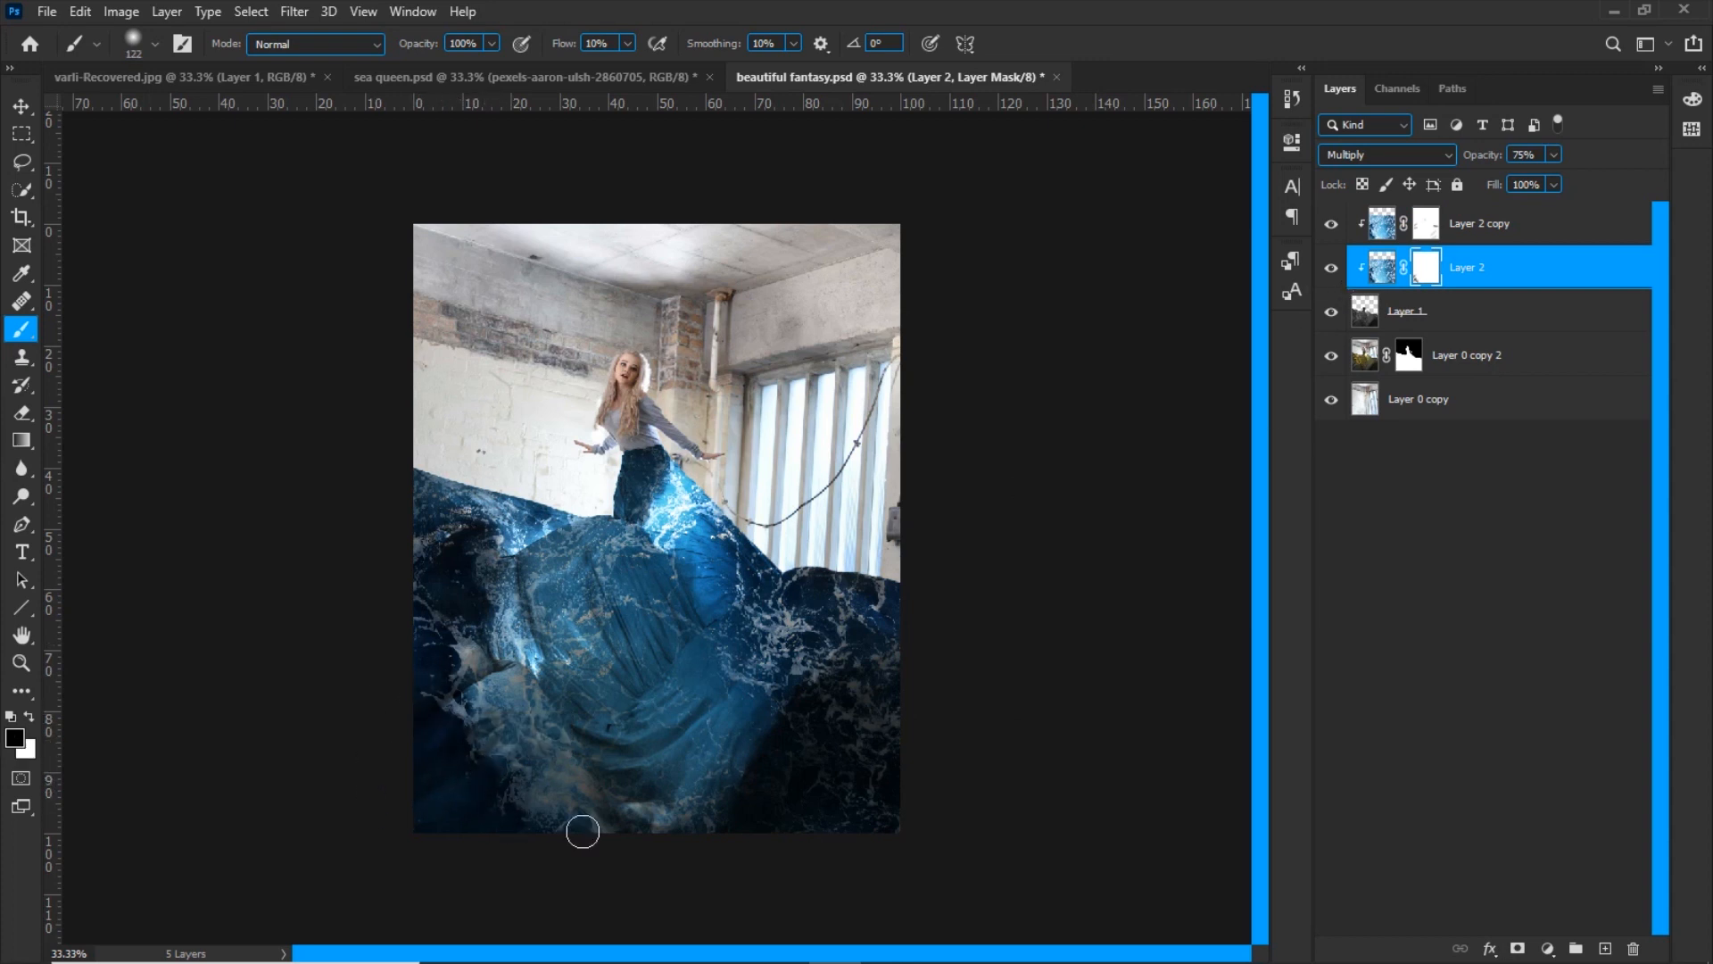
pyautogui.keyDown('alt'); pyautogui.moveTo(896, 771); pyautogui.dragTo(946, 775); pyautogui.keyUp('alt')
pyautogui.moveTo(808, 817); pyautogui.dragTo(918, 707)
pyautogui.keyDown('alt'); pyautogui.moveTo(652, 529); pyautogui.dragTo(555, 532); pyautogui.keyUp('alt')
# Disable and delete Layer 2 copy's layer mask, and check the background layer's visibility
pyautogui.keyDown('shift'); pyautogui.click(1423, 233); pyautogui.keyUp('shift')
pyautogui.rightClick(1428, 226)
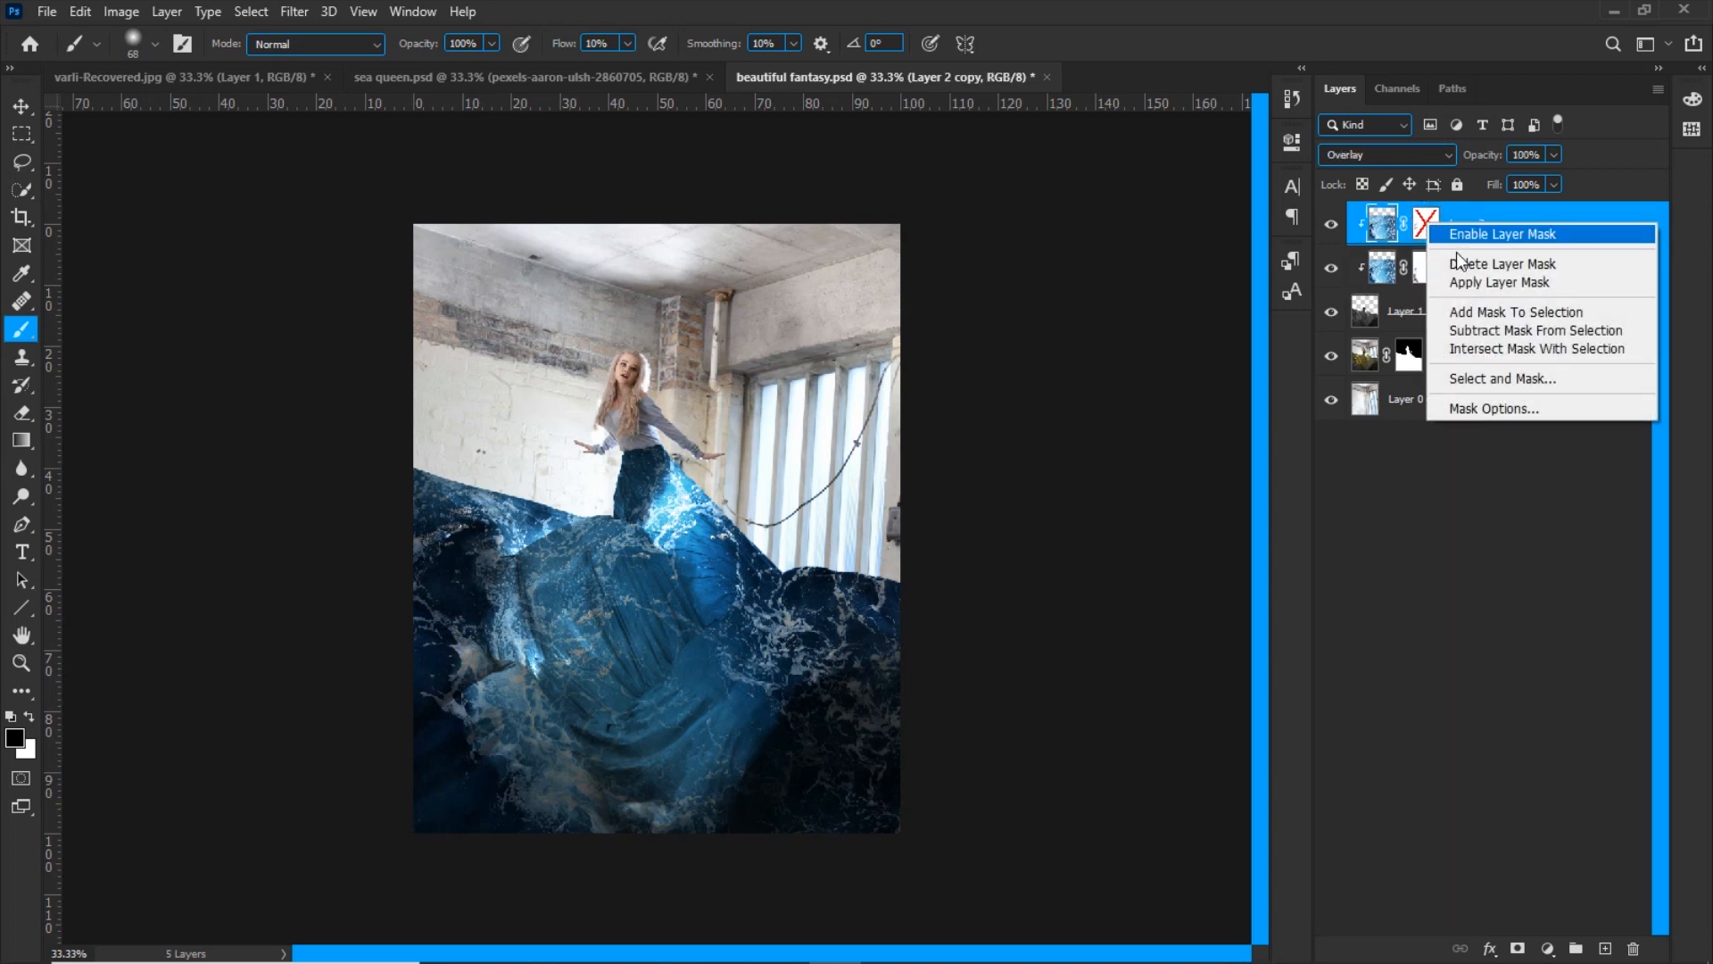
pyautogui.click(1503, 264)
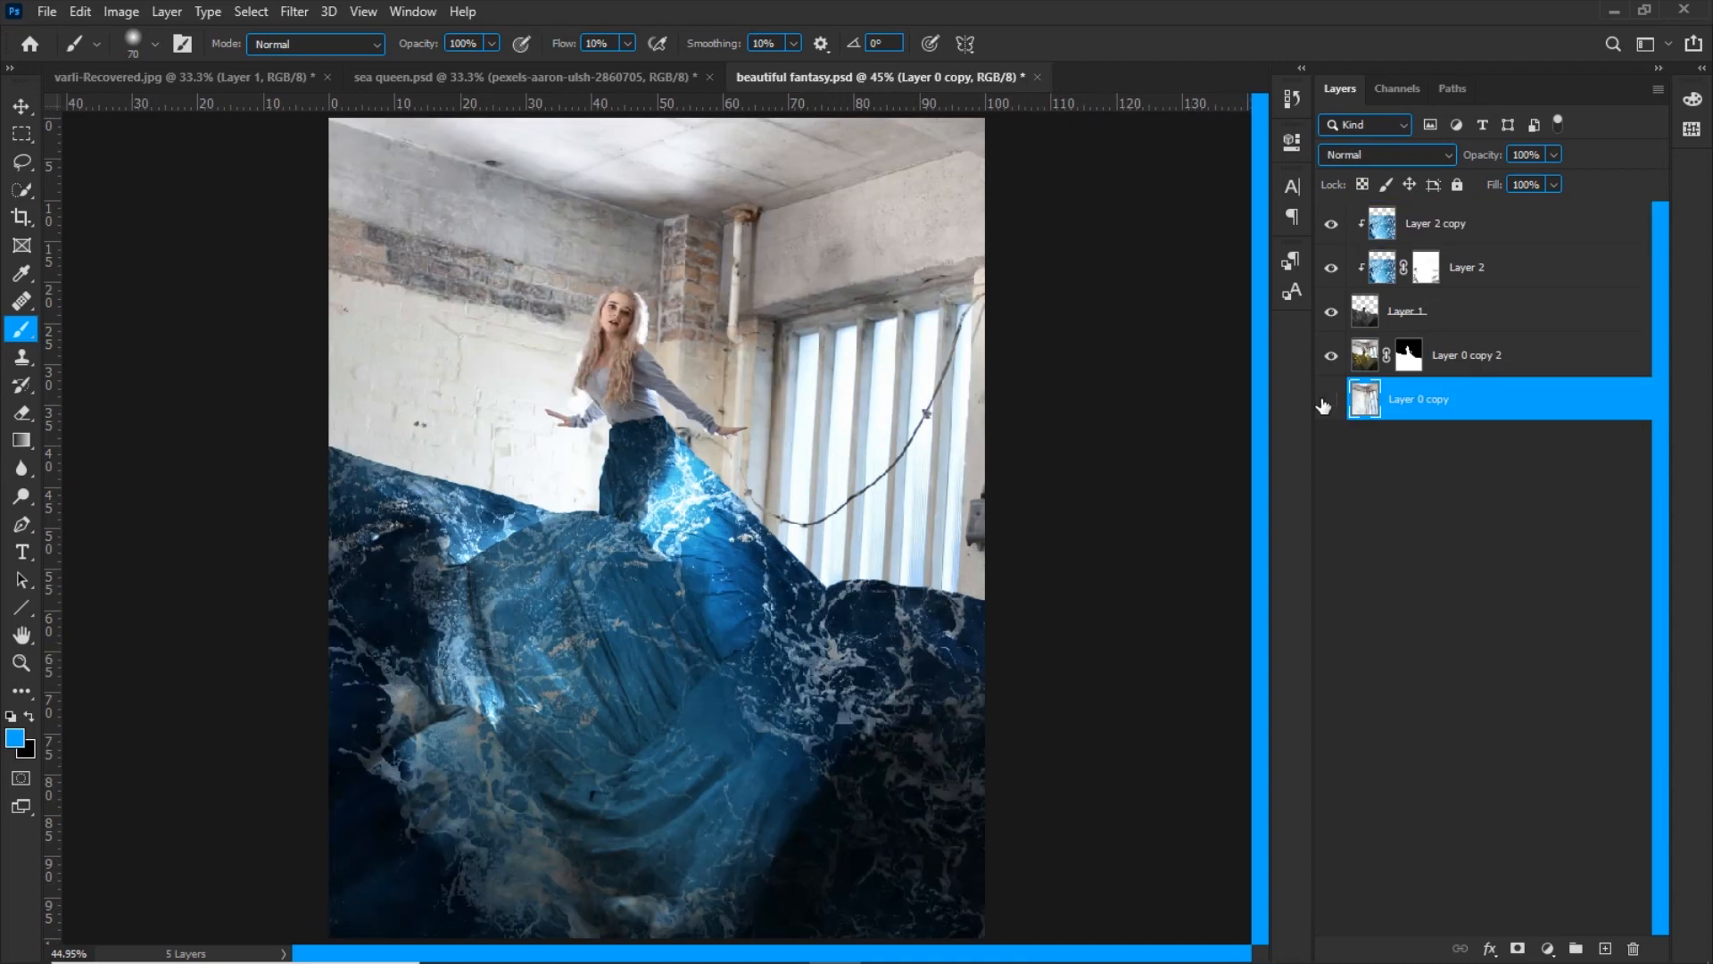
pyautogui.click(1331, 400)
pyautogui.click(1331, 400)
# Add a blank layer above Layer 0 copy and clone plain wall texture over the window and hanging cable
pyautogui.click(1606, 950)
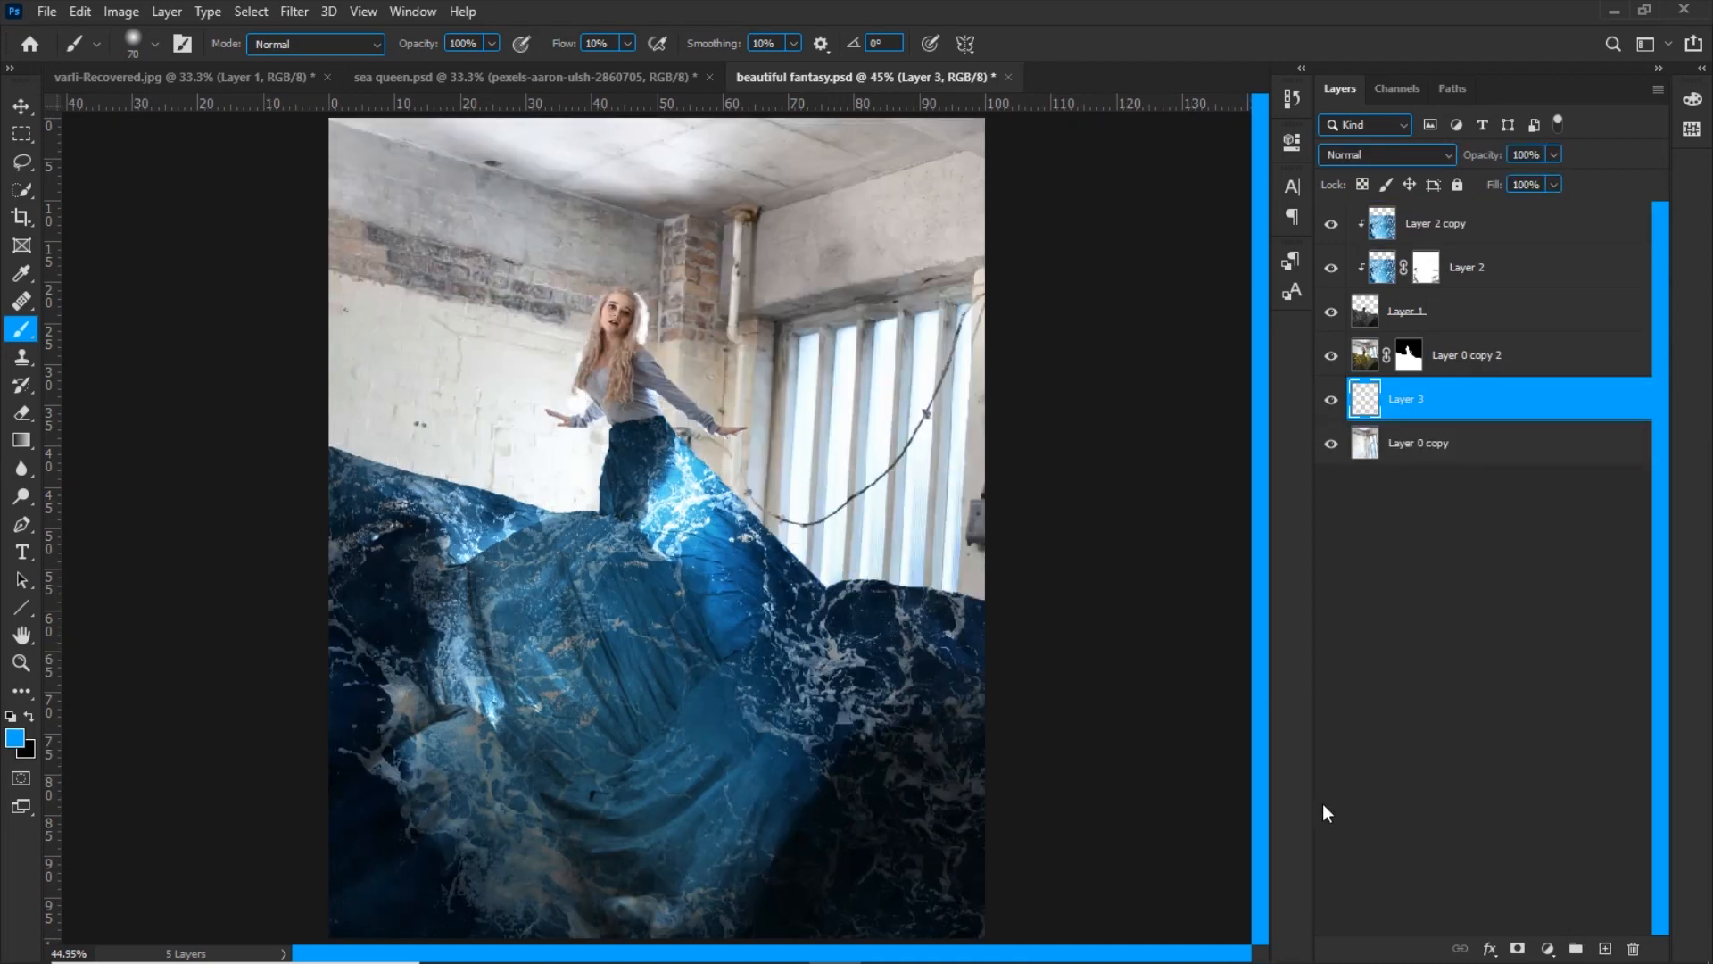
pyautogui.press('s')
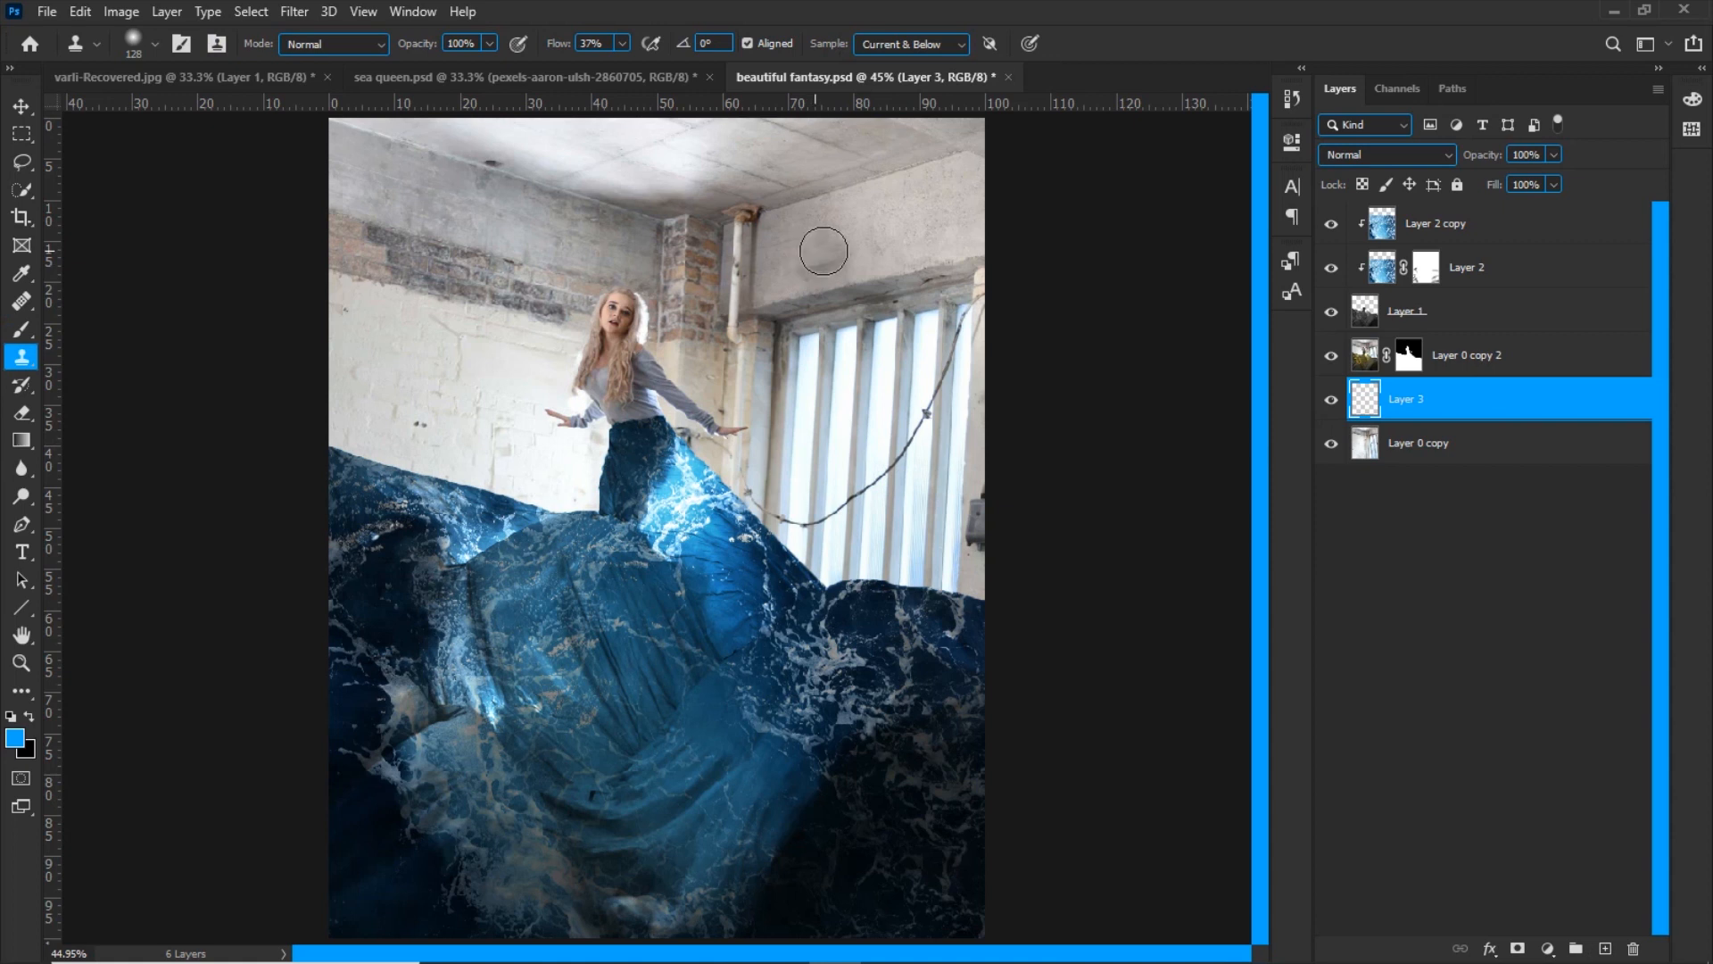
pyautogui.moveTo(905, 277)
pyautogui.mouseDown()
pyautogui.moveTo(984, 276)
pyautogui.moveTo(813, 299)
pyautogui.moveTo(853, 285)
pyautogui.moveTo(846, 253)
pyautogui.moveTo(816, 294)
pyautogui.moveTo(761, 319)
pyautogui.moveTo(868, 332)
pyautogui.moveTo(919, 303)
pyautogui.moveTo(968, 306)
pyautogui.moveTo(854, 355)
pyautogui.moveTo(905, 319)
pyautogui.moveTo(853, 371)
pyautogui.moveTo(988, 349)
pyautogui.moveTo(831, 330)
pyautogui.moveTo(846, 354)
pyautogui.moveTo(812, 300)
pyautogui.moveTo(804, 377)
pyautogui.moveTo(948, 382)
pyautogui.moveTo(968, 414)
pyautogui.moveTo(926, 447)
pyautogui.moveTo(830, 387)
pyautogui.moveTo(826, 437)
pyautogui.moveTo(863, 442)
pyautogui.moveTo(888, 421)
pyautogui.moveTo(857, 470)
pyautogui.moveTo(889, 444)
pyautogui.moveTo(915, 501)
pyautogui.moveTo(1042, 496)
pyautogui.moveTo(959, 549)
pyautogui.moveTo(1000, 573)
pyautogui.moveTo(913, 517)
pyautogui.moveTo(923, 480)
pyautogui.moveTo(843, 486)
pyautogui.moveTo(878, 377)
pyautogui.moveTo(862, 441)
pyautogui.moveTo(781, 520)
pyautogui.moveTo(842, 499)
pyautogui.moveTo(872, 583)
pyautogui.moveTo(805, 536)
pyautogui.moveTo(807, 469)
pyautogui.moveTo(778, 516)
pyautogui.moveTo(808, 383)
pyautogui.moveTo(775, 544)
pyautogui.moveTo(771, 486)
pyautogui.moveTo(928, 596)
pyautogui.mouseUp()
pyautogui.keyDown('alt'); pyautogui.click(892, 250); pyautogui.keyUp('alt')
pyautogui.keyDown('alt'); pyautogui.click(894, 328); pyautogui.keyUp('alt')
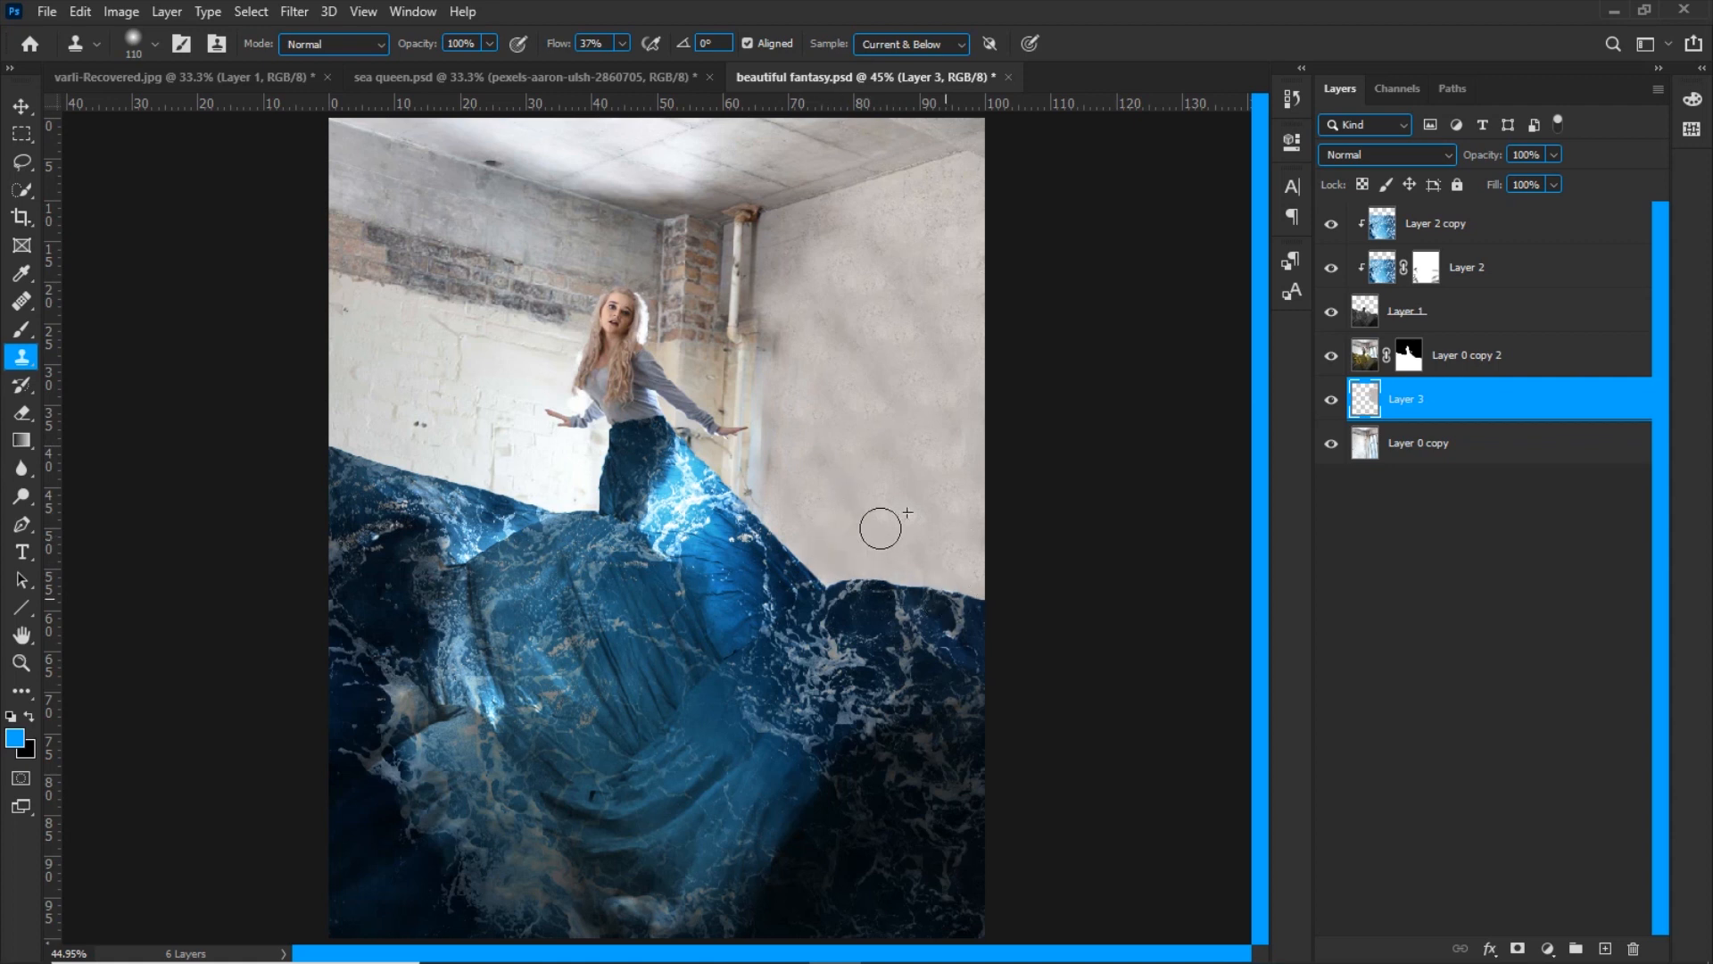
# Clone plain wall texture on Layer 3 over the vertical pipe beside the brick column
pyautogui.moveTo(810, 271); pyautogui.dragTo(797, 269)
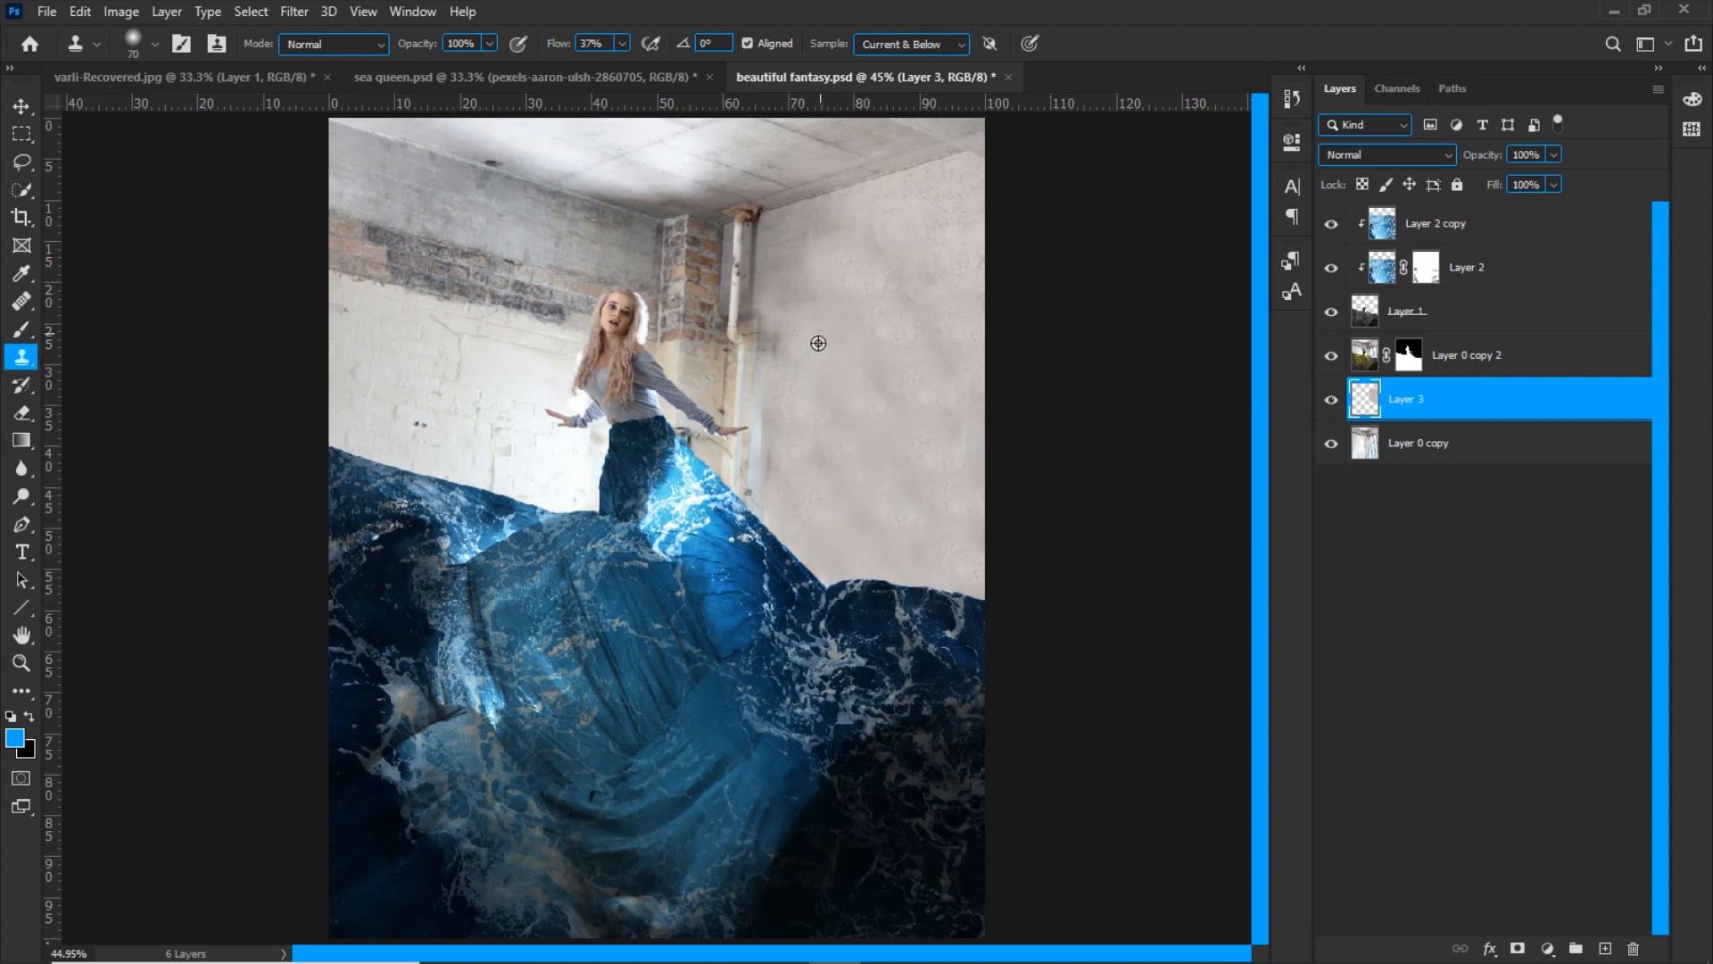
pyautogui.moveTo(756, 352)
pyautogui.mouseDown()
pyautogui.moveTo(787, 253)
pyautogui.moveTo(734, 237)
pyautogui.moveTo(741, 288)
pyautogui.moveTo(755, 225)
pyautogui.mouseUp()
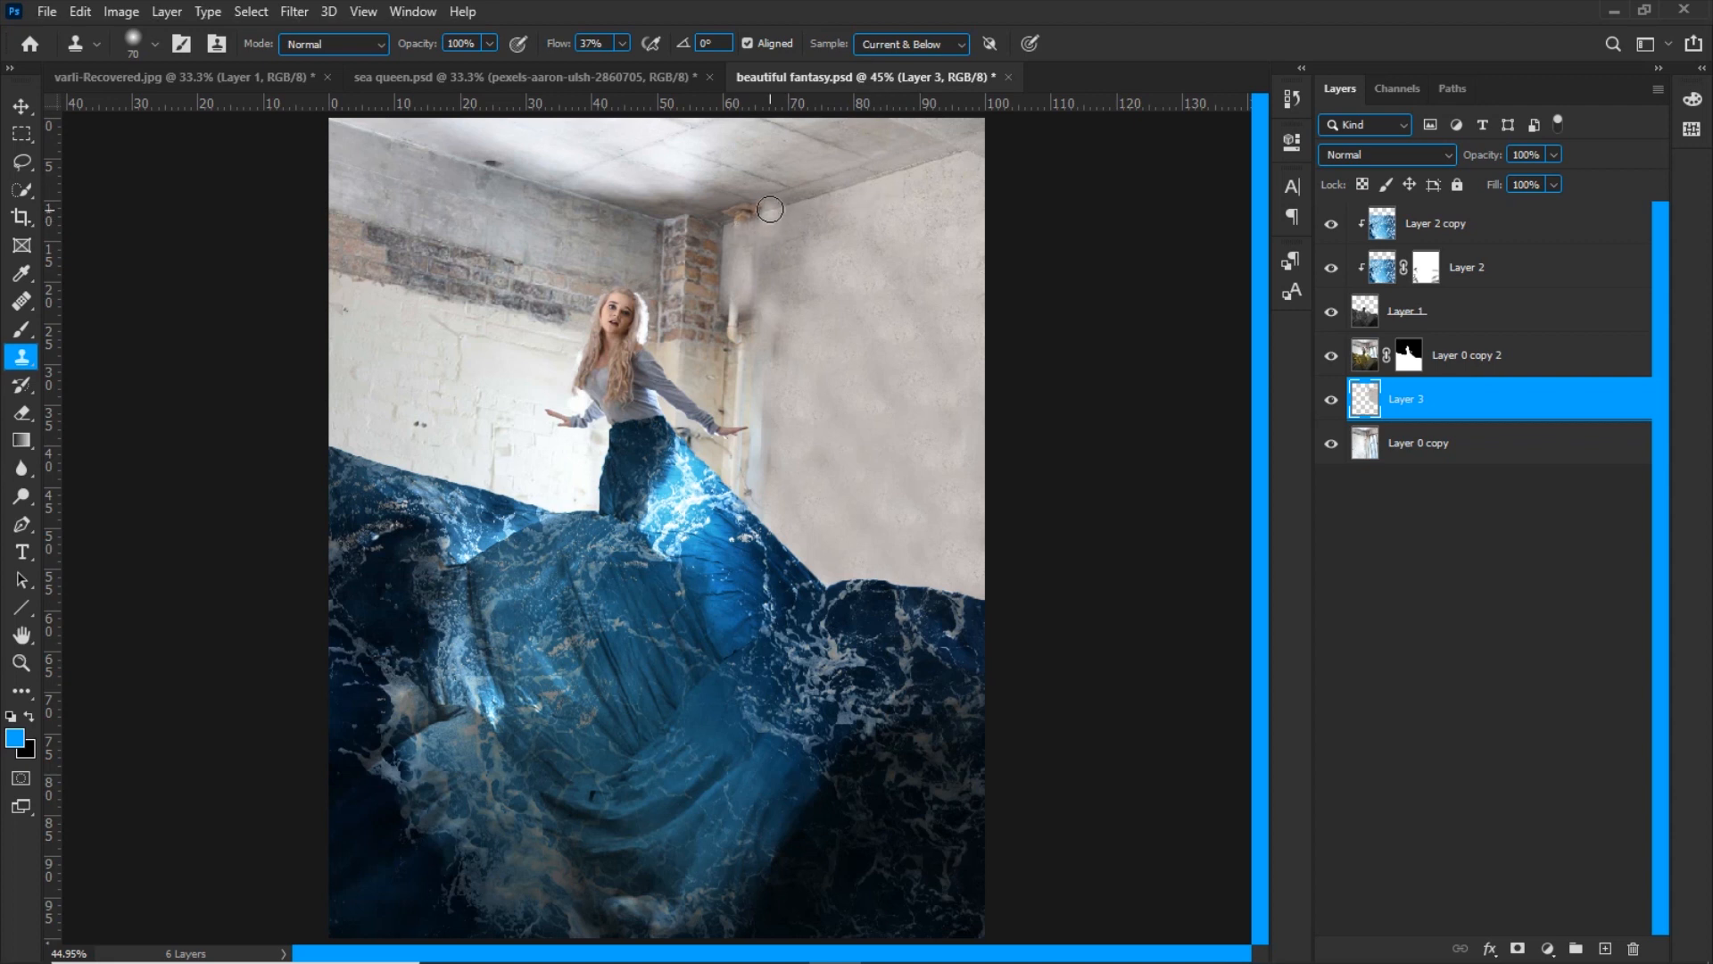
pyautogui.moveTo(759, 214)
pyautogui.mouseDown()
pyautogui.moveTo(740, 219)
pyautogui.moveTo(763, 258)
pyautogui.moveTo(745, 315)
pyautogui.mouseUp()
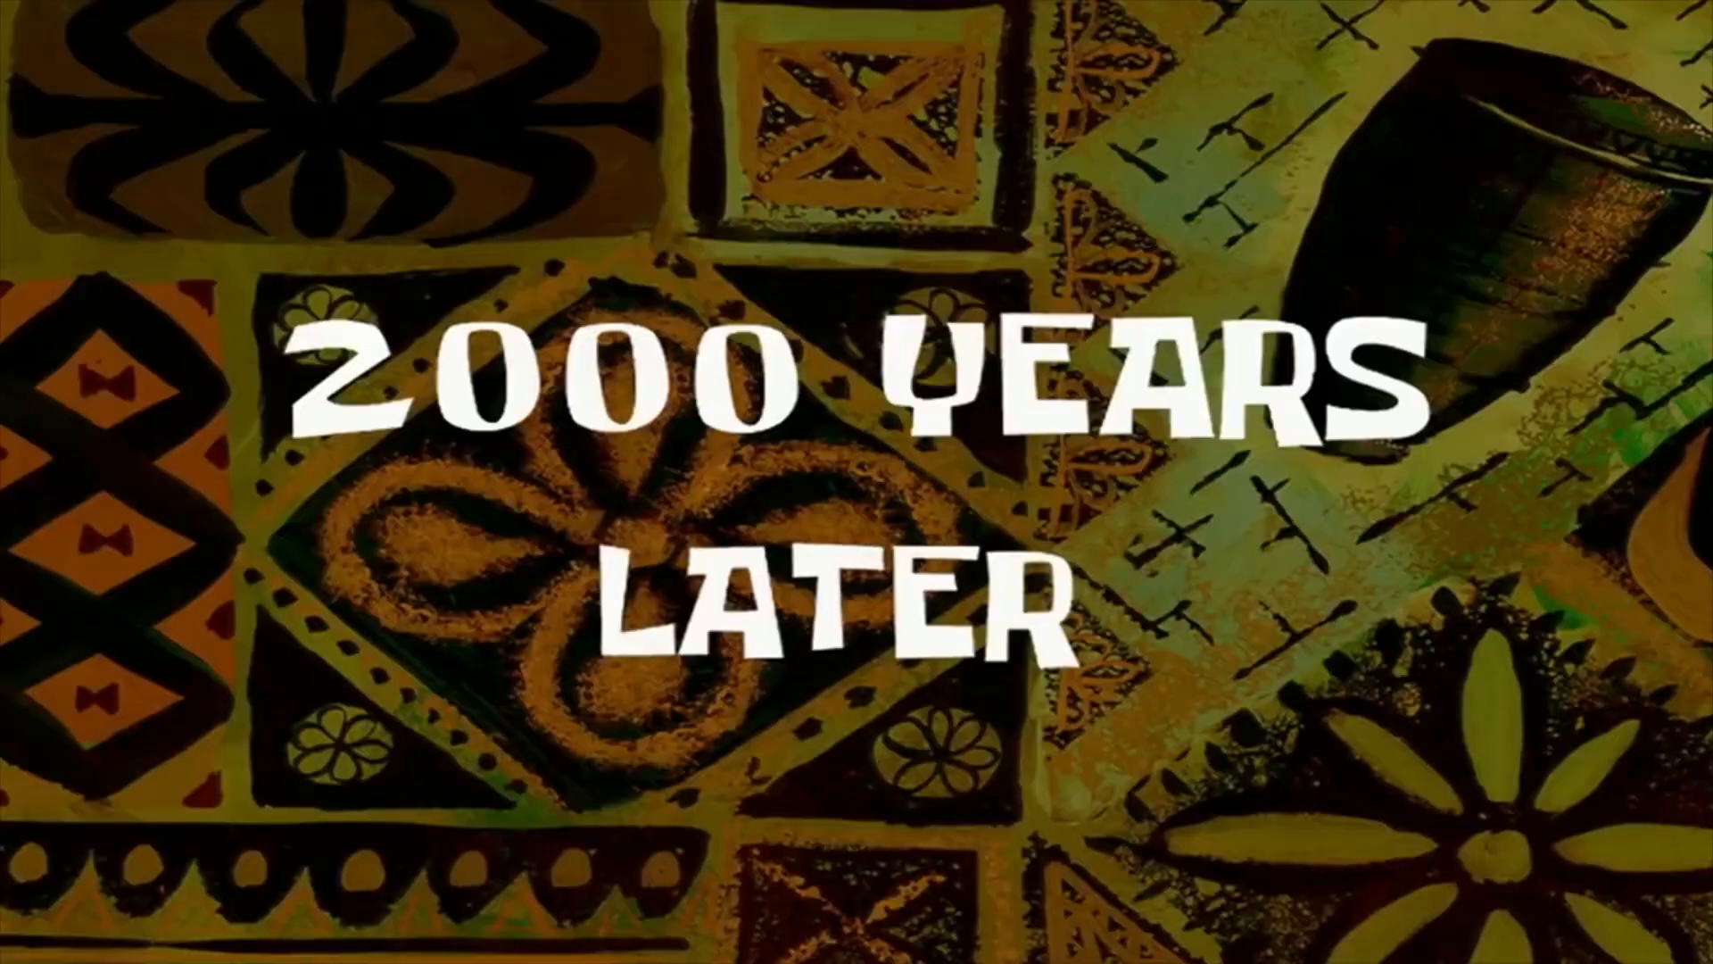
# Delete Layer 3 and compare the wall with Layer 4 hidden and shown
pyautogui.click(1337, 444)
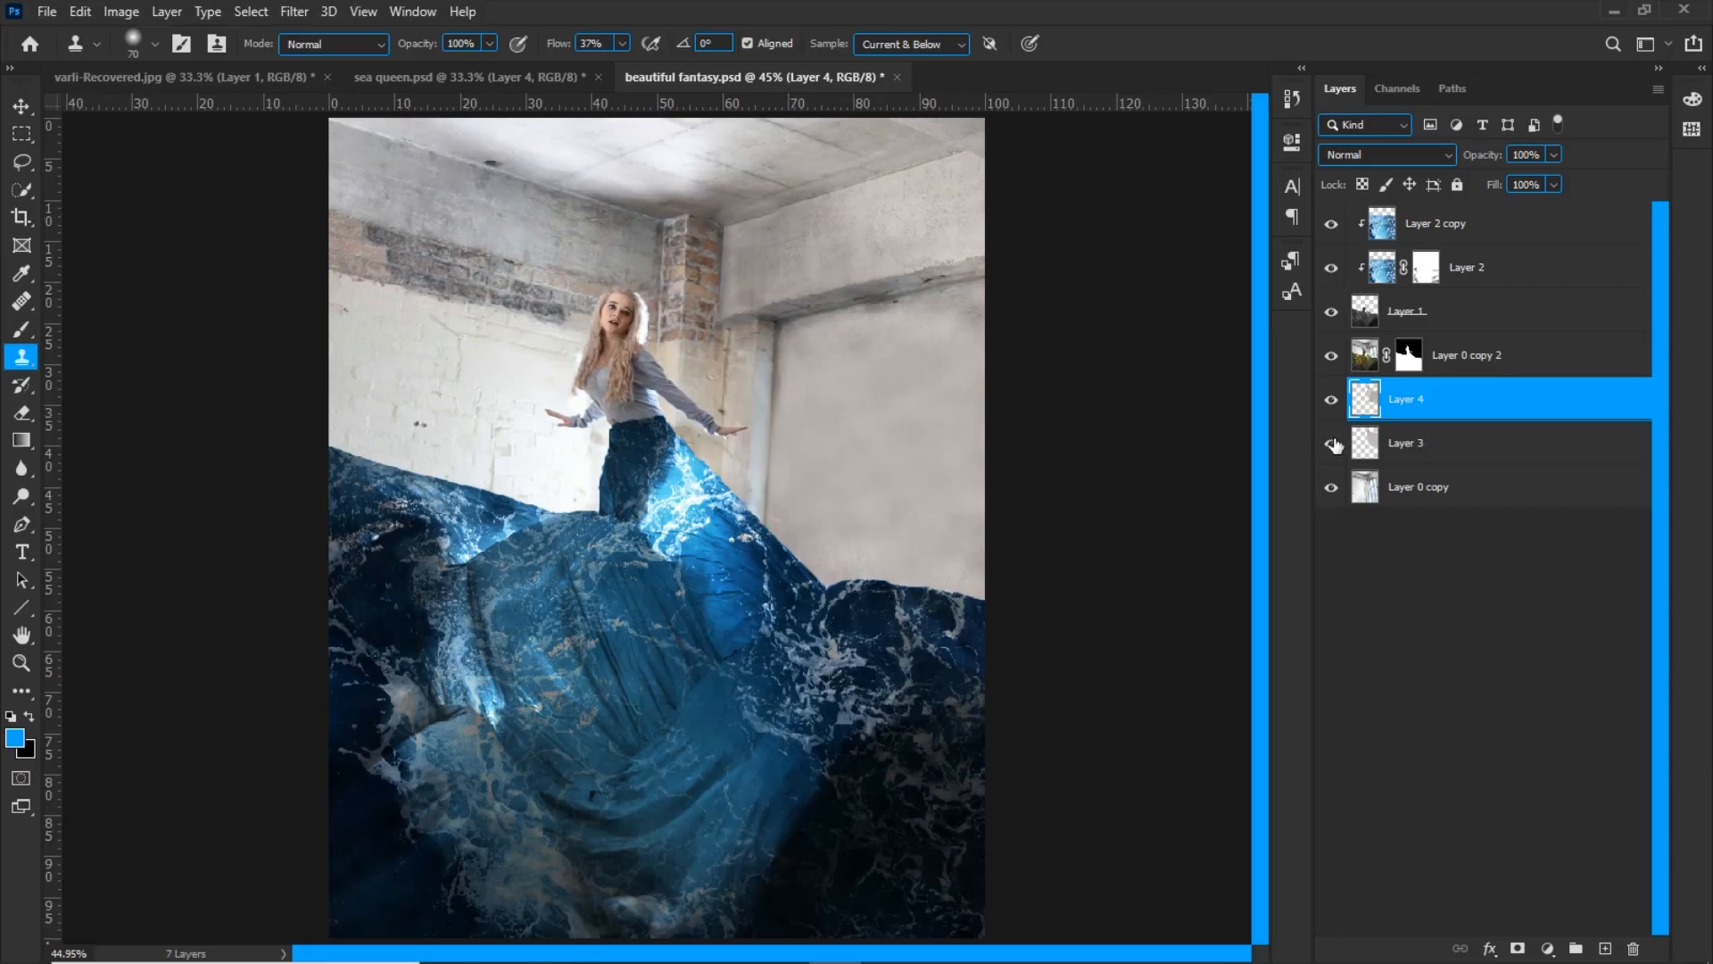
pyautogui.click(1335, 444)
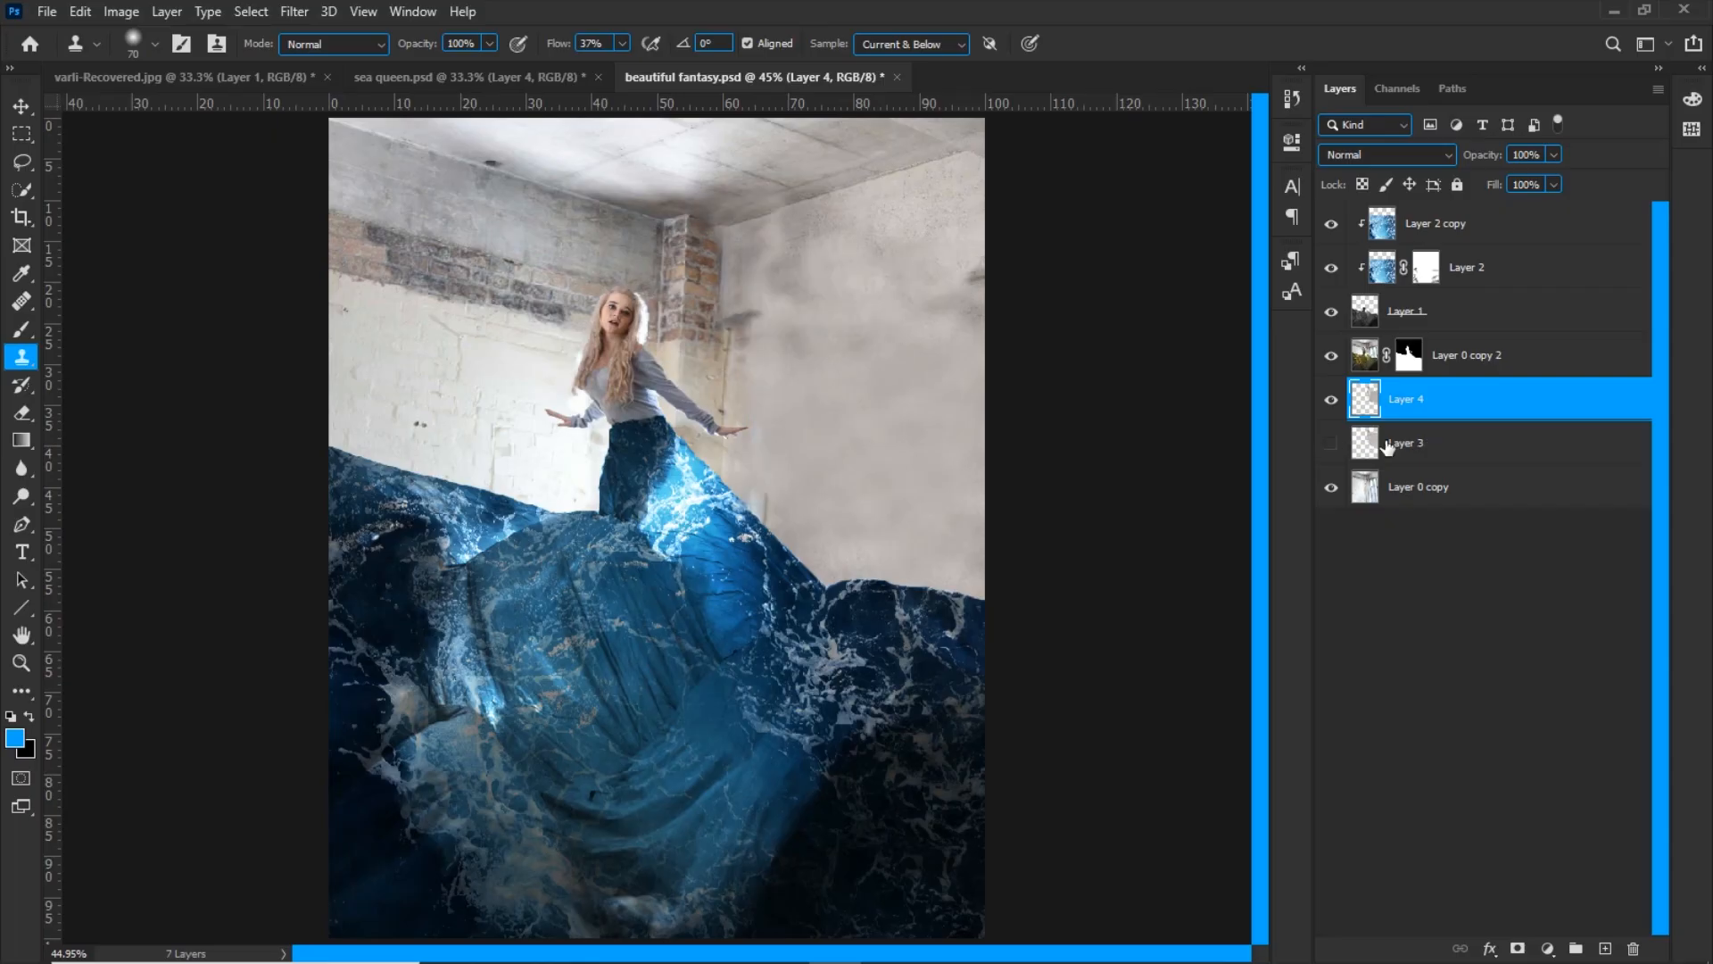
pyautogui.click(1393, 448)
pyautogui.press('Delete')
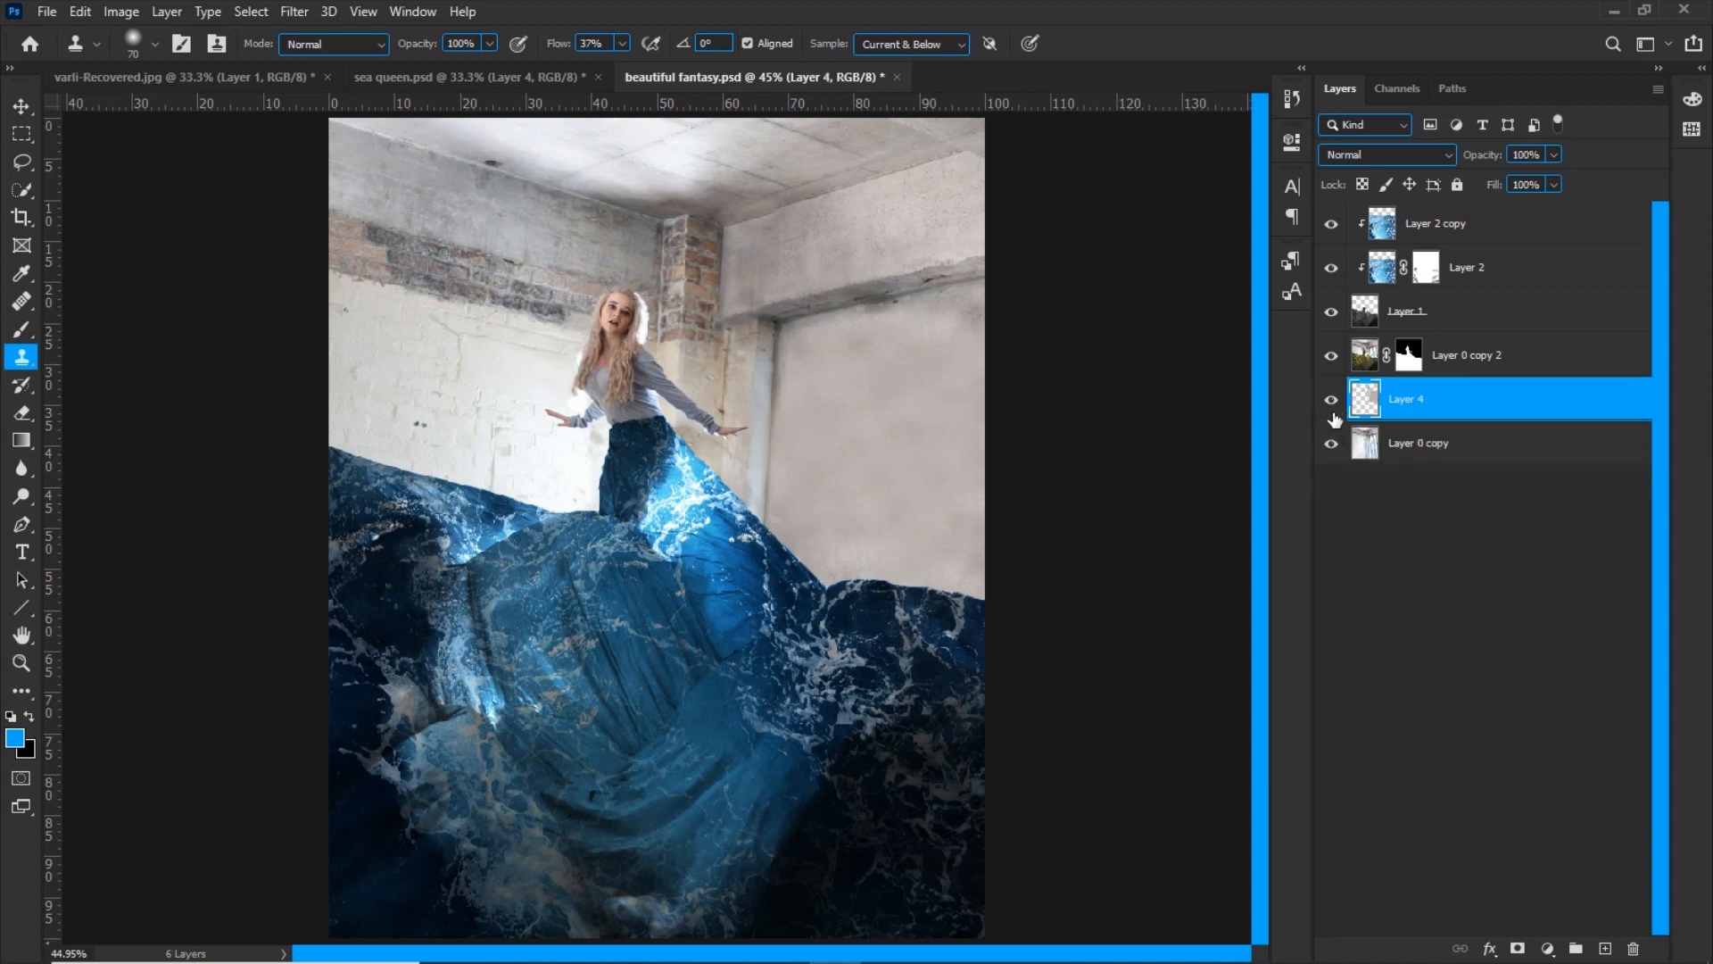
pyautogui.click(1333, 411)
pyautogui.click(1332, 411)
pyautogui.click(1332, 411)
pyautogui.click(1333, 409)
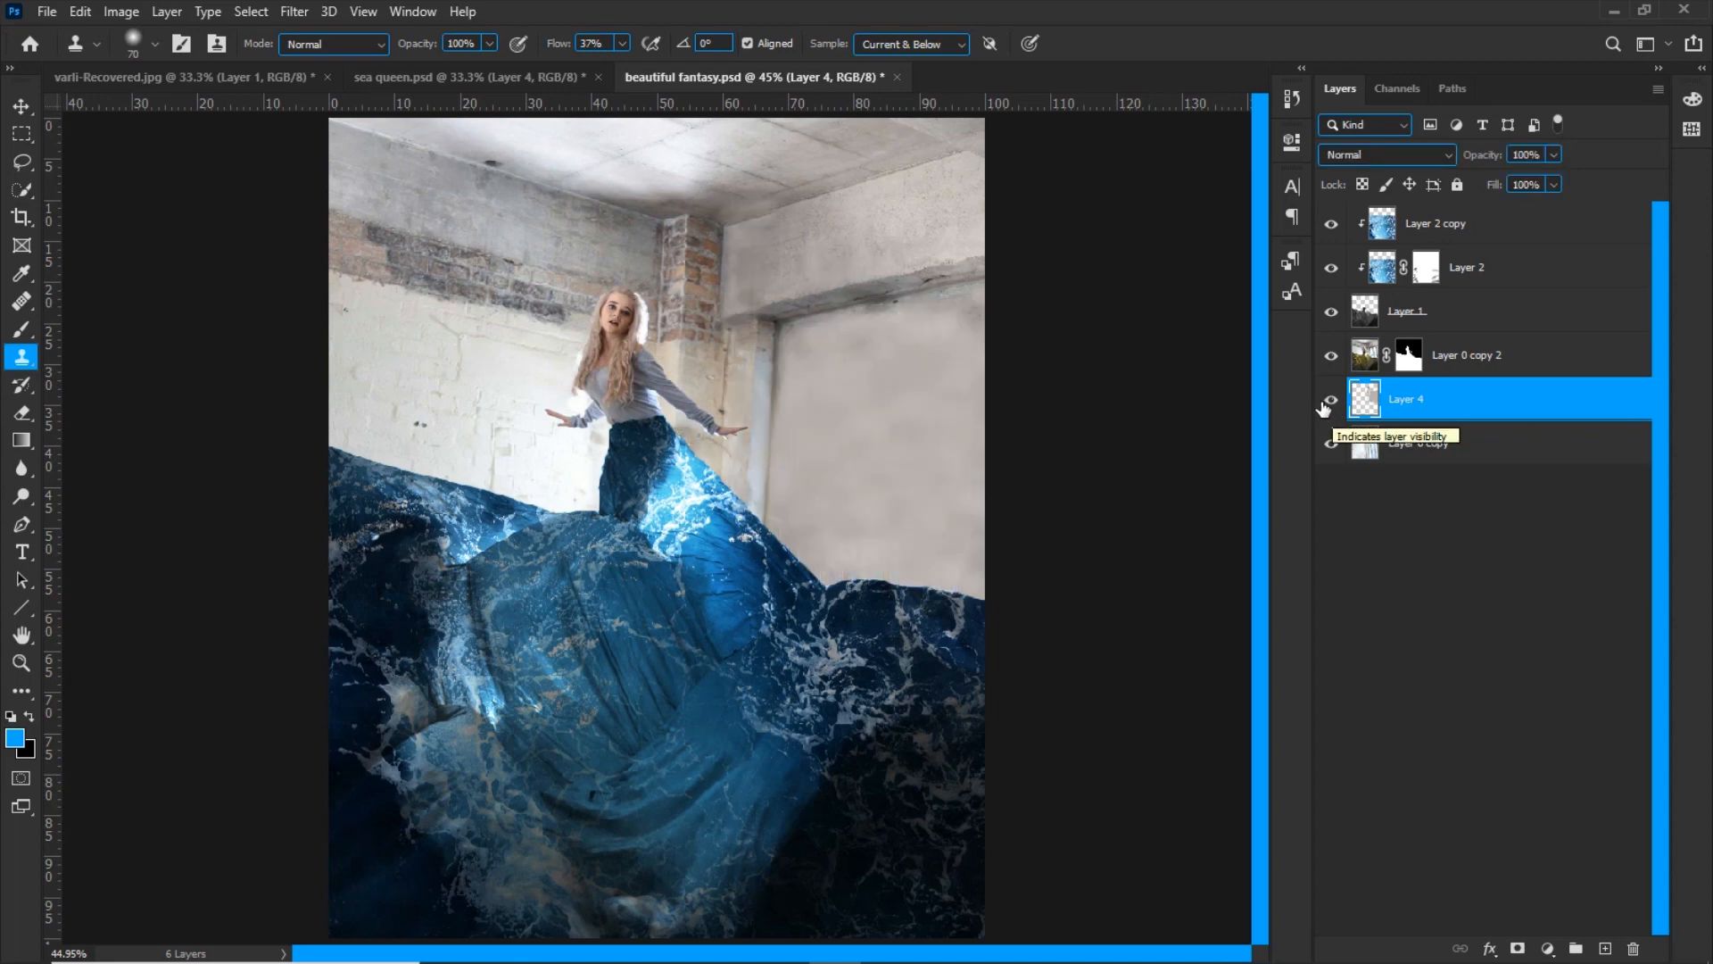
# Paste the cloudy sky image into the composite, place it behind the woman and stack it below Layer 0 copy 2
pyautogui.hotkey('ctrl', 'v')
pyautogui.press('v')
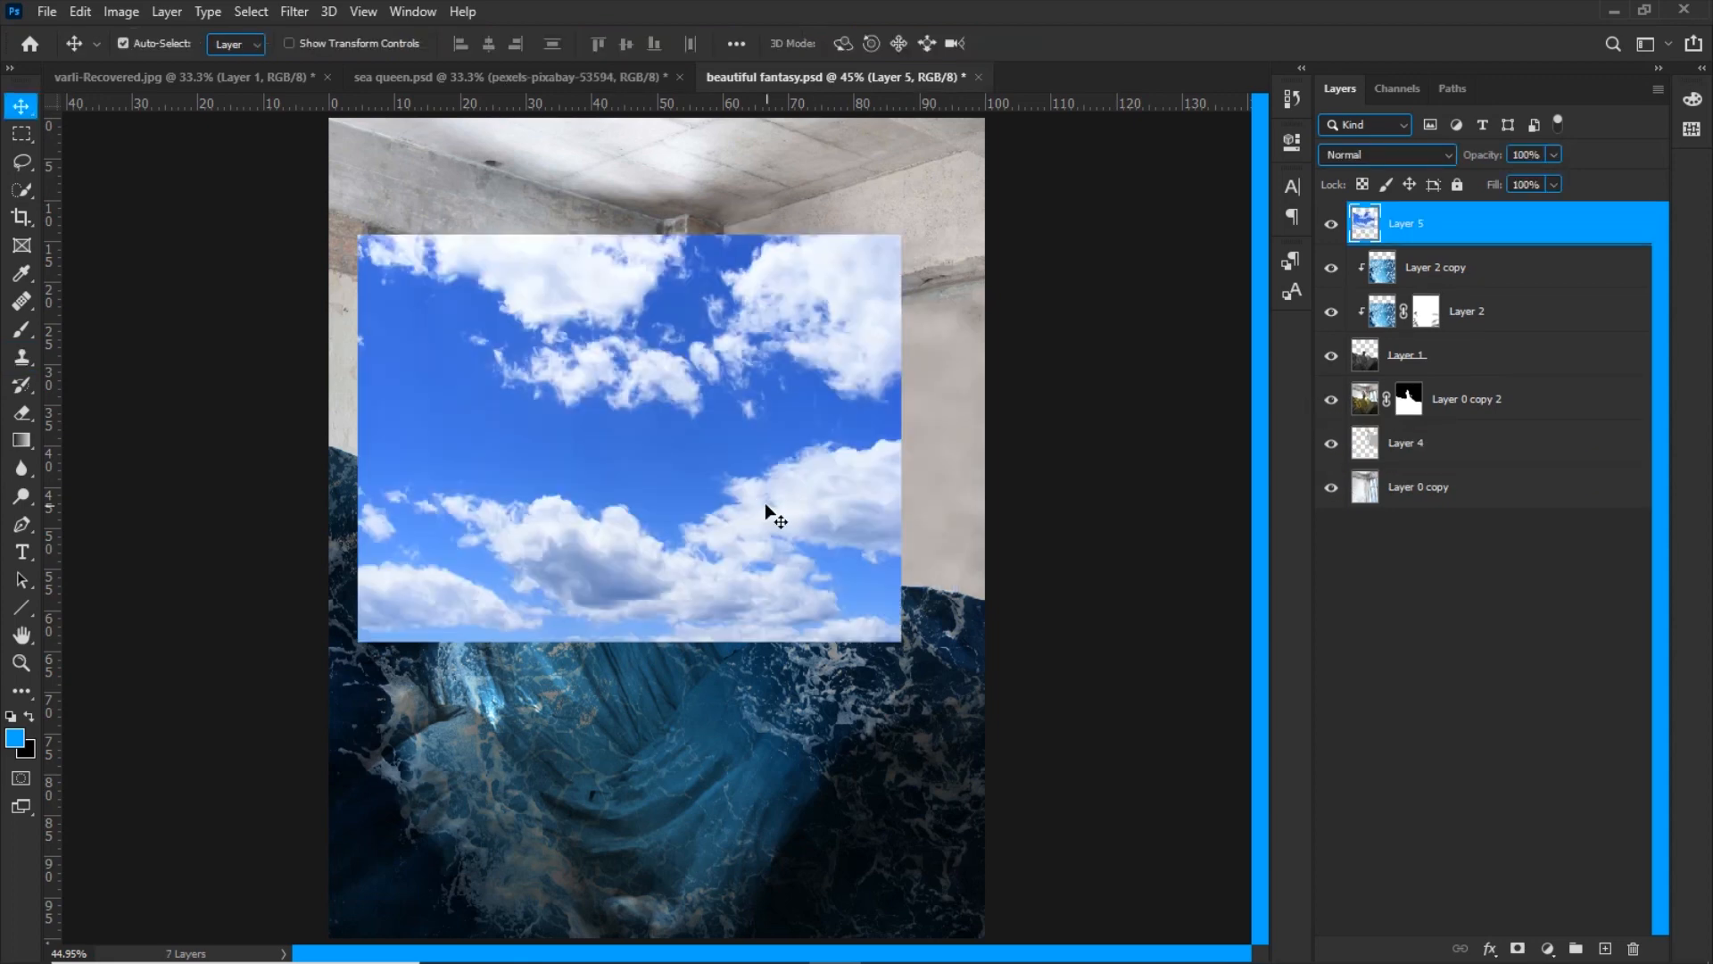
pyautogui.moveTo(757, 509); pyautogui.dragTo(821, 391)
pyautogui.moveTo(1392, 230); pyautogui.dragTo(1389, 415)
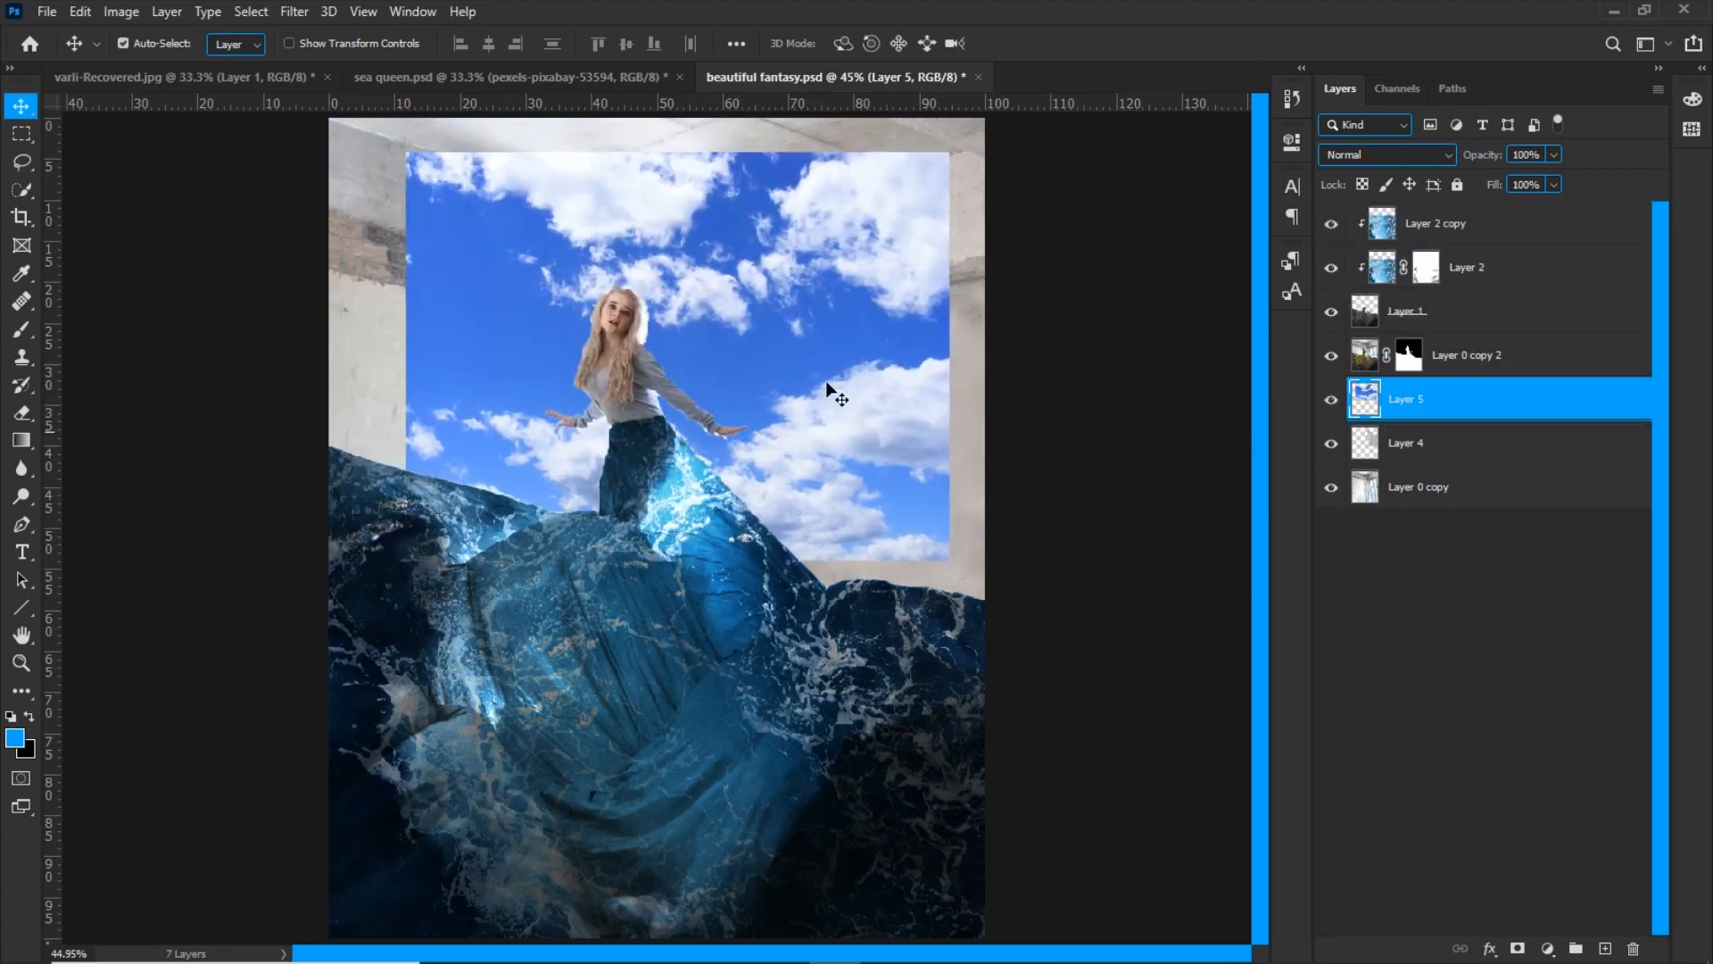
# Scale the sky layer to 123.86% and position it across the full width of the background
pyautogui.hotkey('ctrl', 't')
pyautogui.hotkey('ctrl', '-')
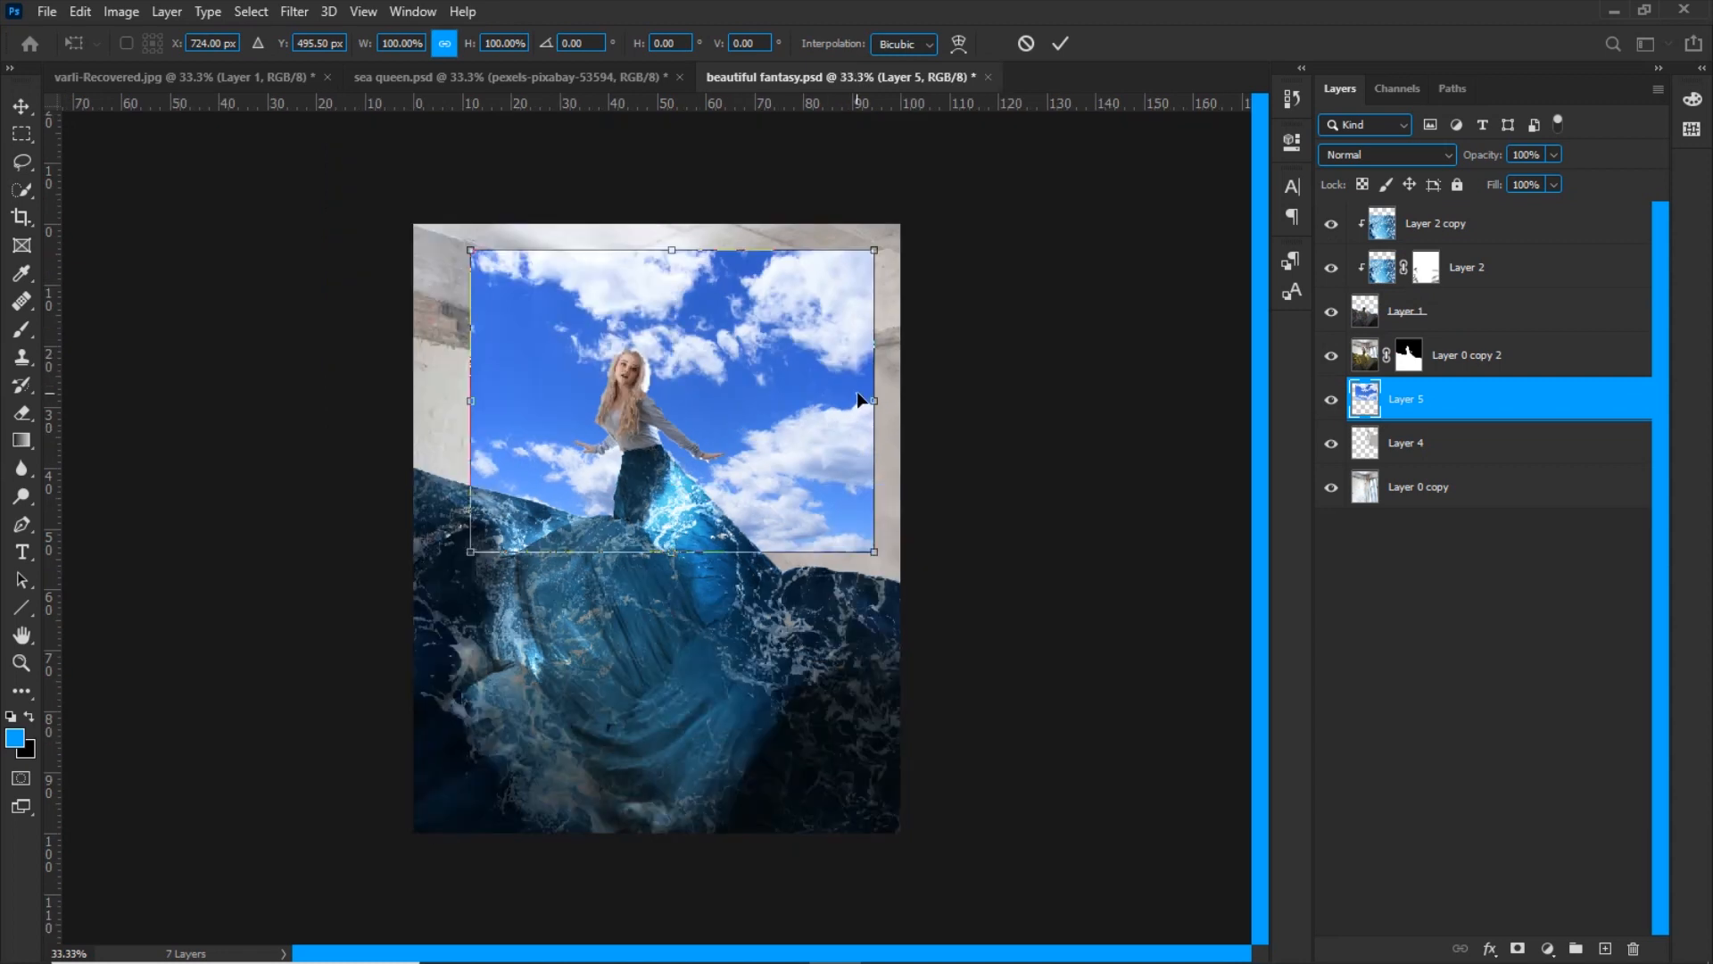
pyautogui.moveTo(873, 400); pyautogui.dragTo(915, 366)
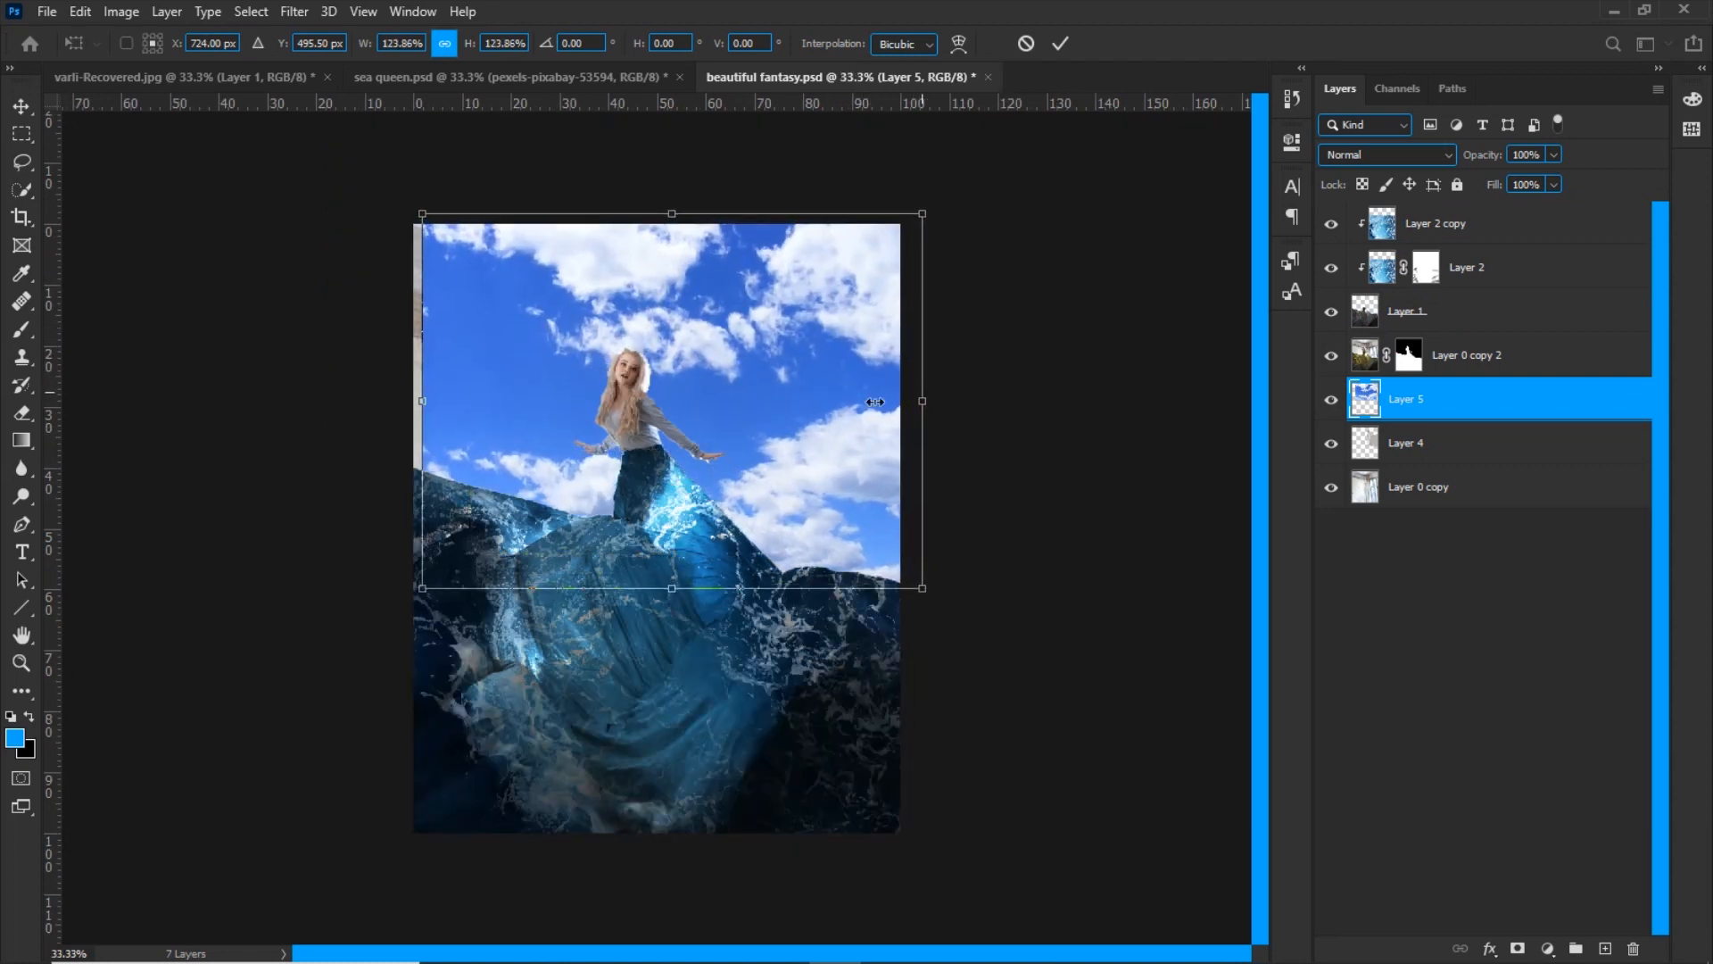
pyautogui.moveTo(825, 402); pyautogui.dragTo(824, 402)
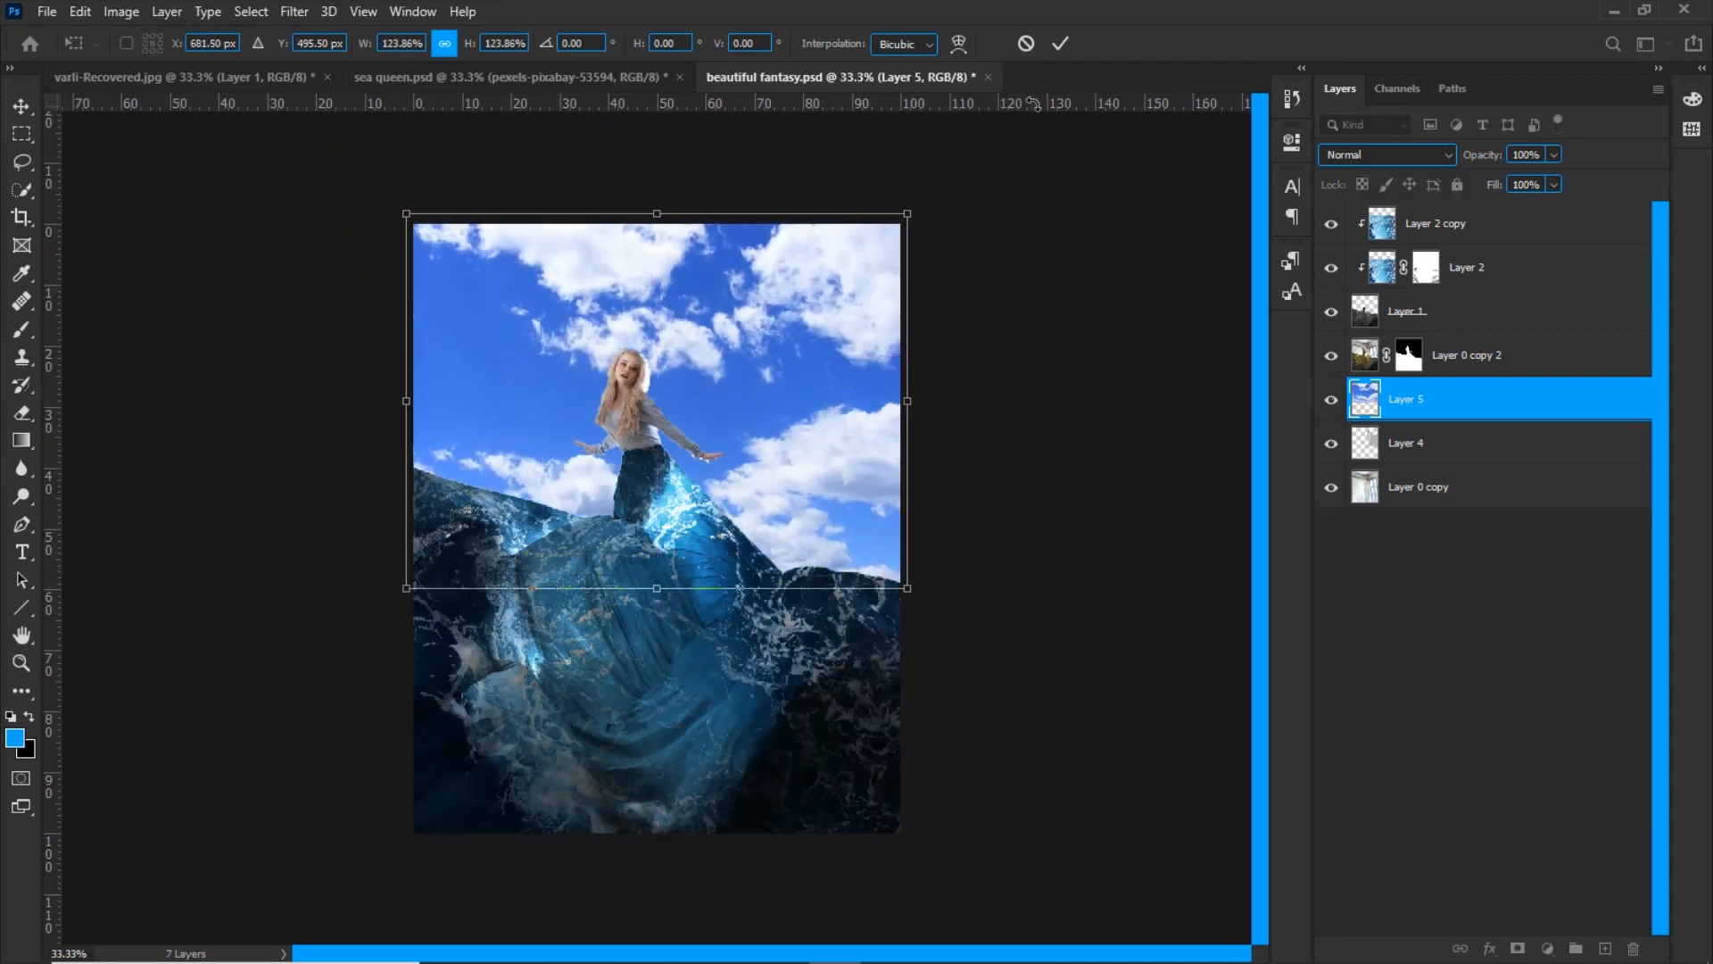
pyautogui.click(1060, 43)
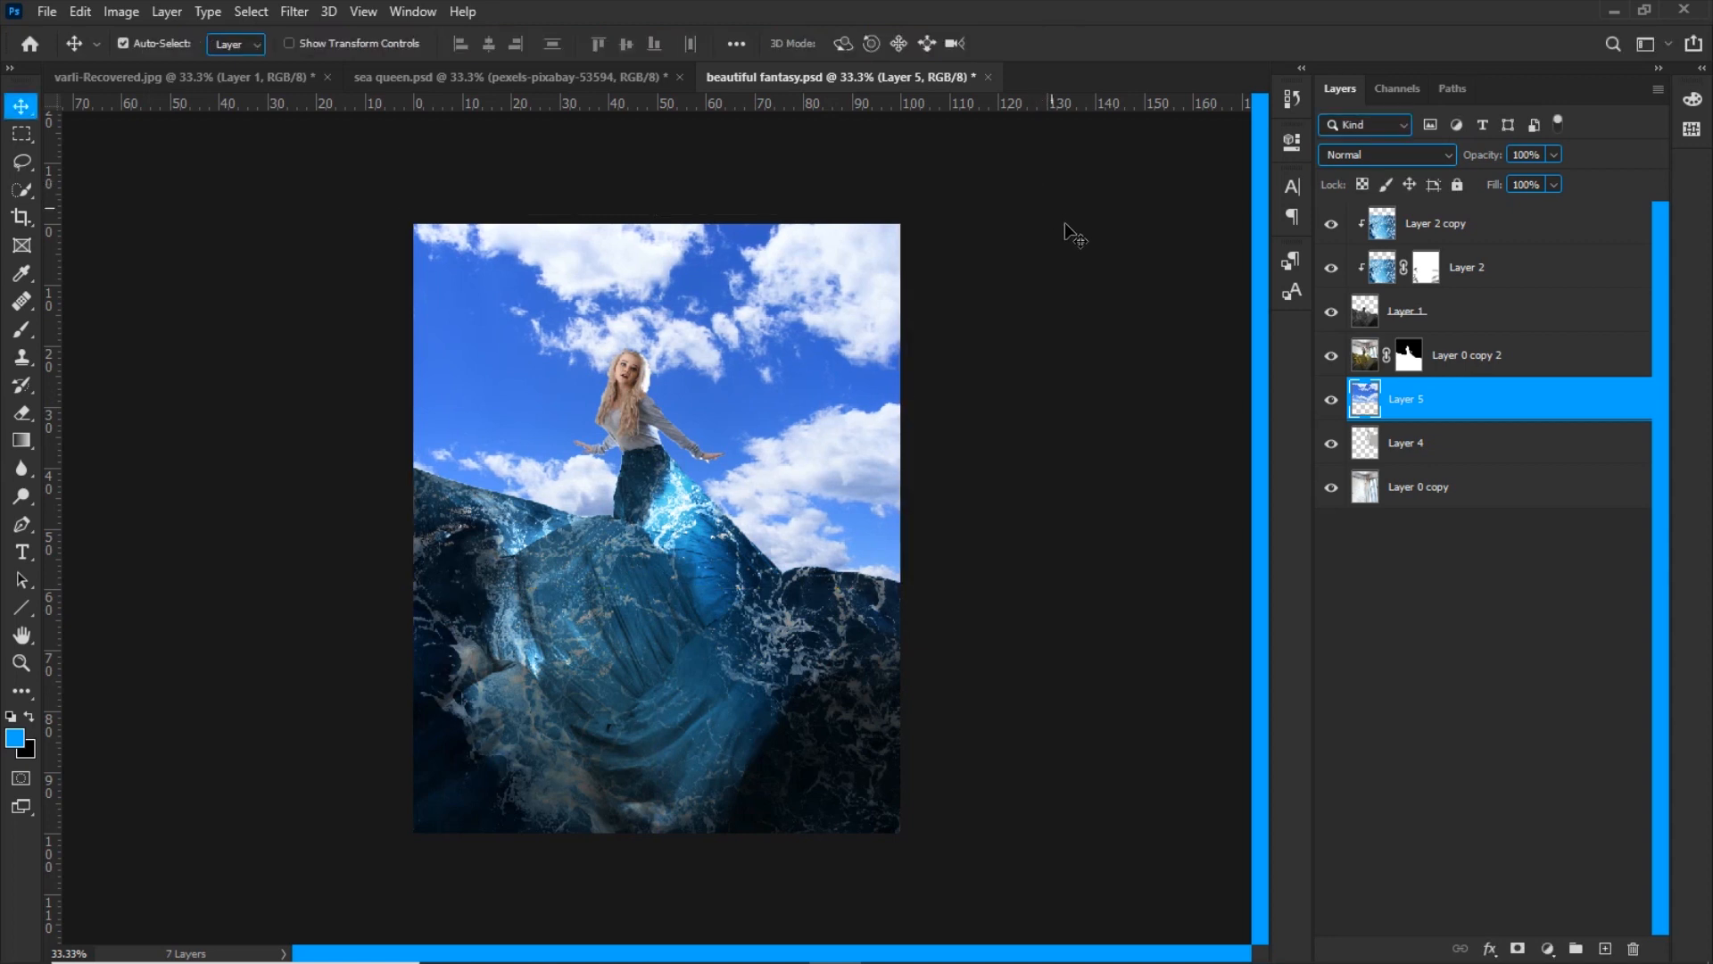
# Set the sky layer's blend mode to Soft Light and add a duplicate of it set to Multiply
pyautogui.click(1334, 157)
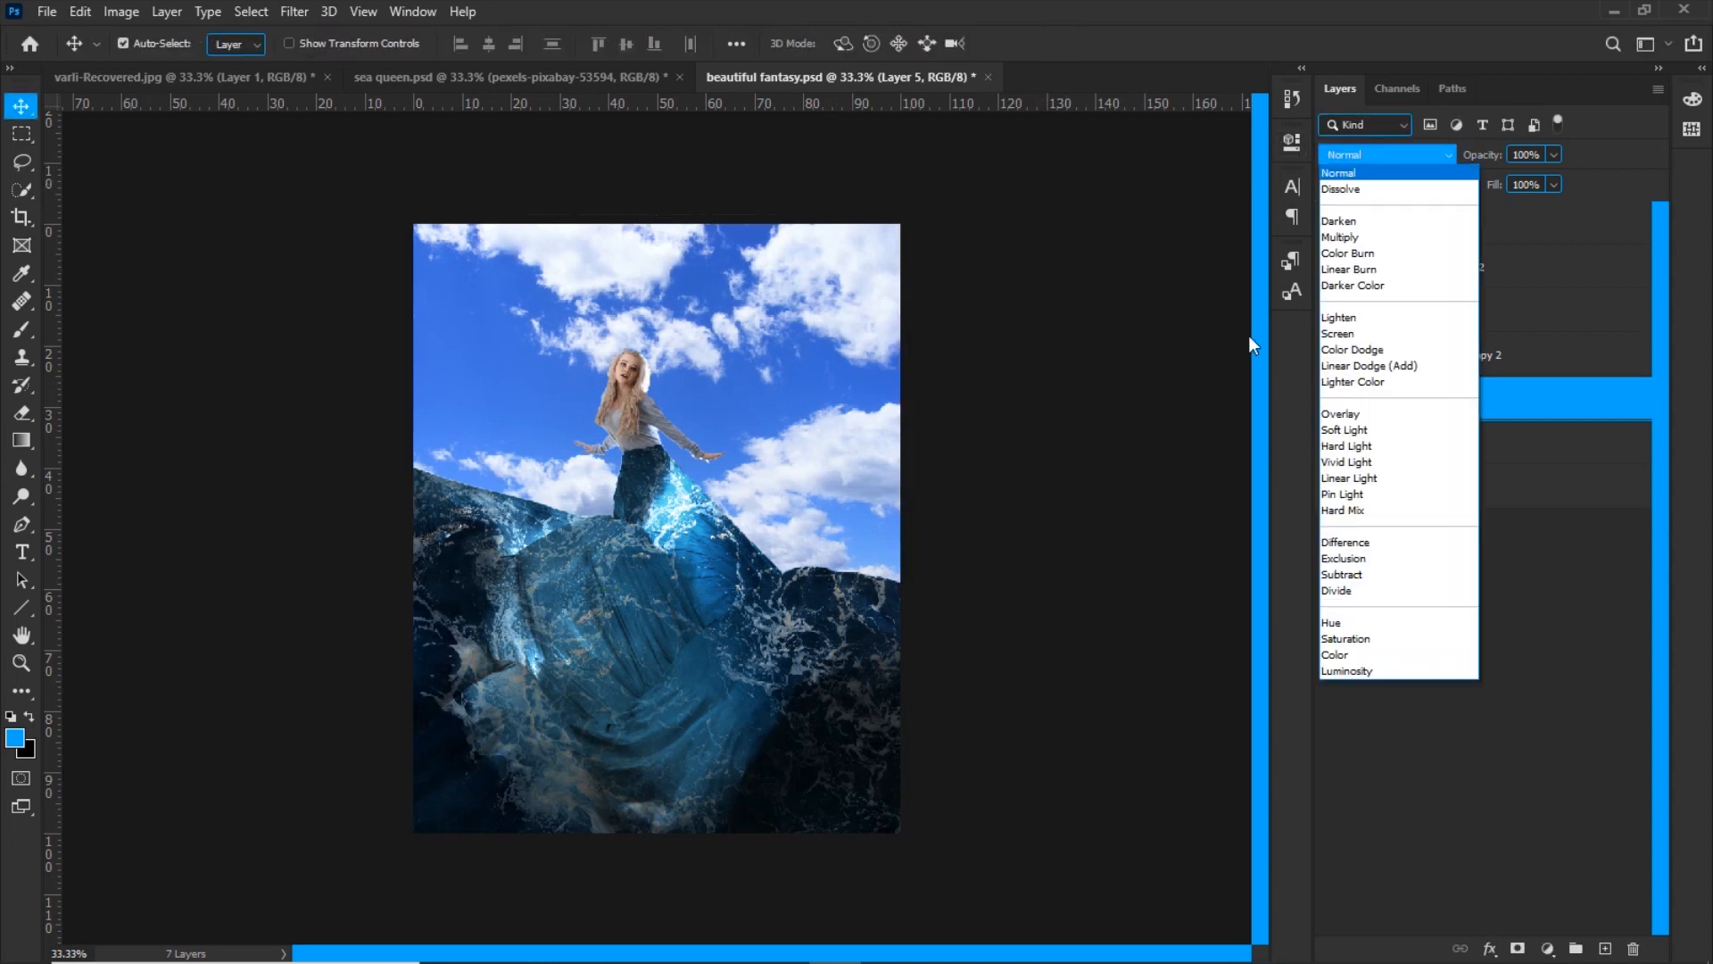
pyautogui.click(1334, 434)
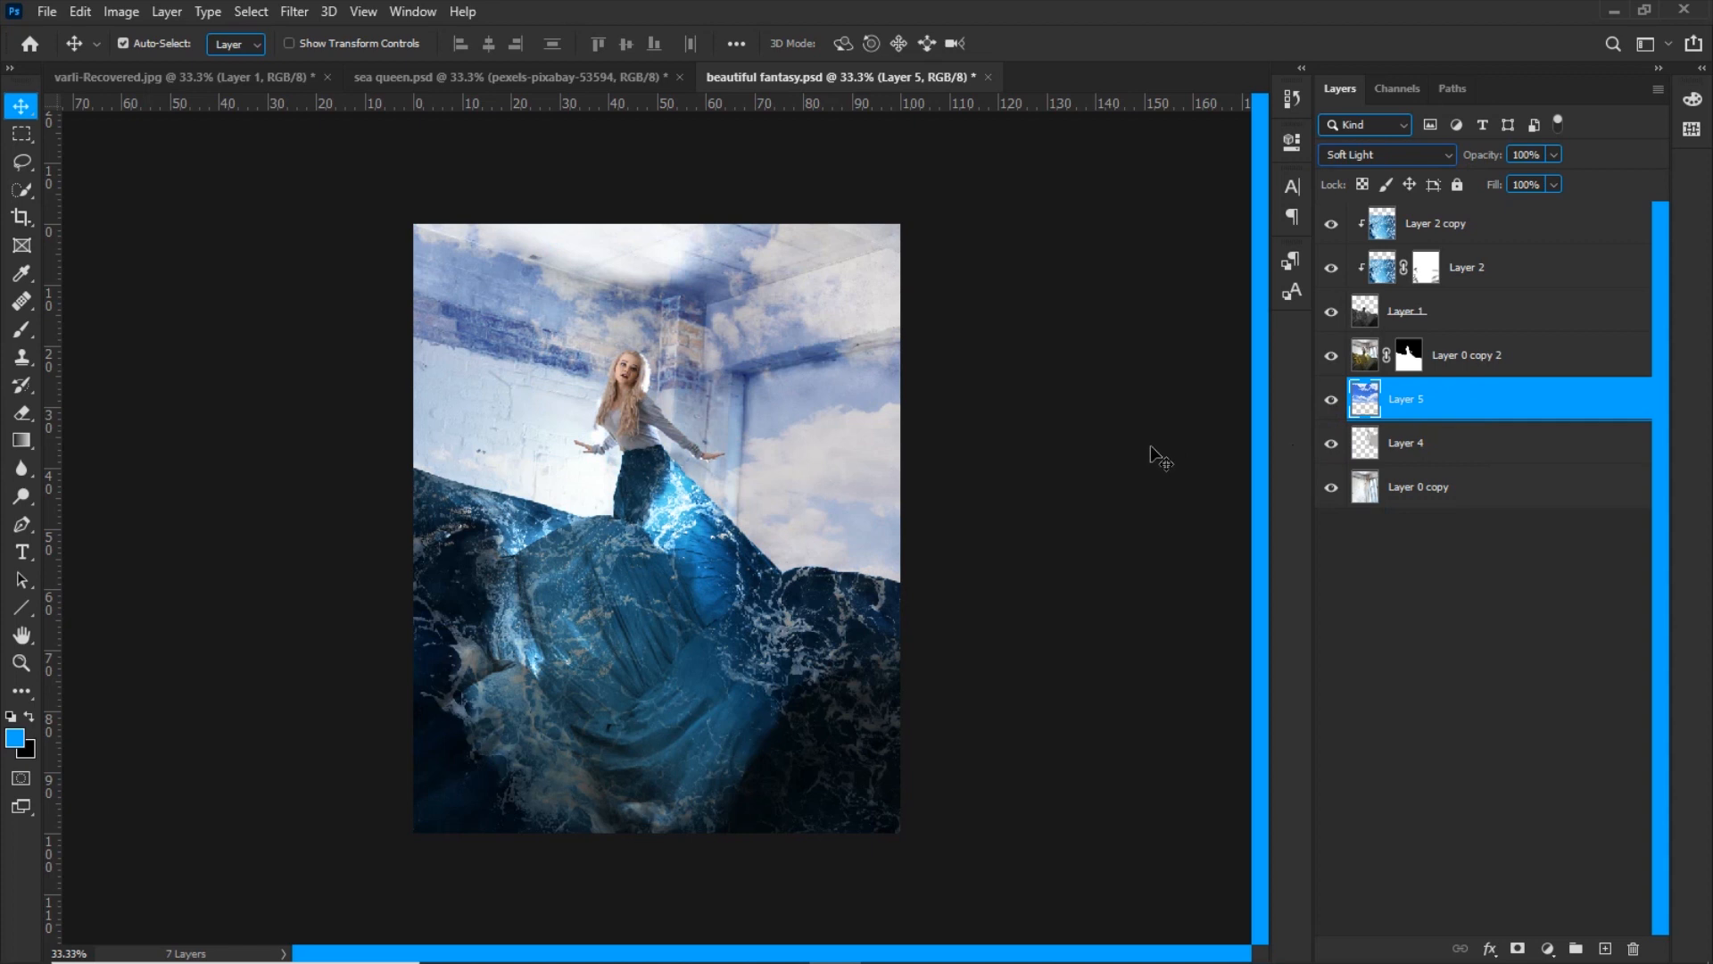
pyautogui.hotkey('ctrl', 'j')
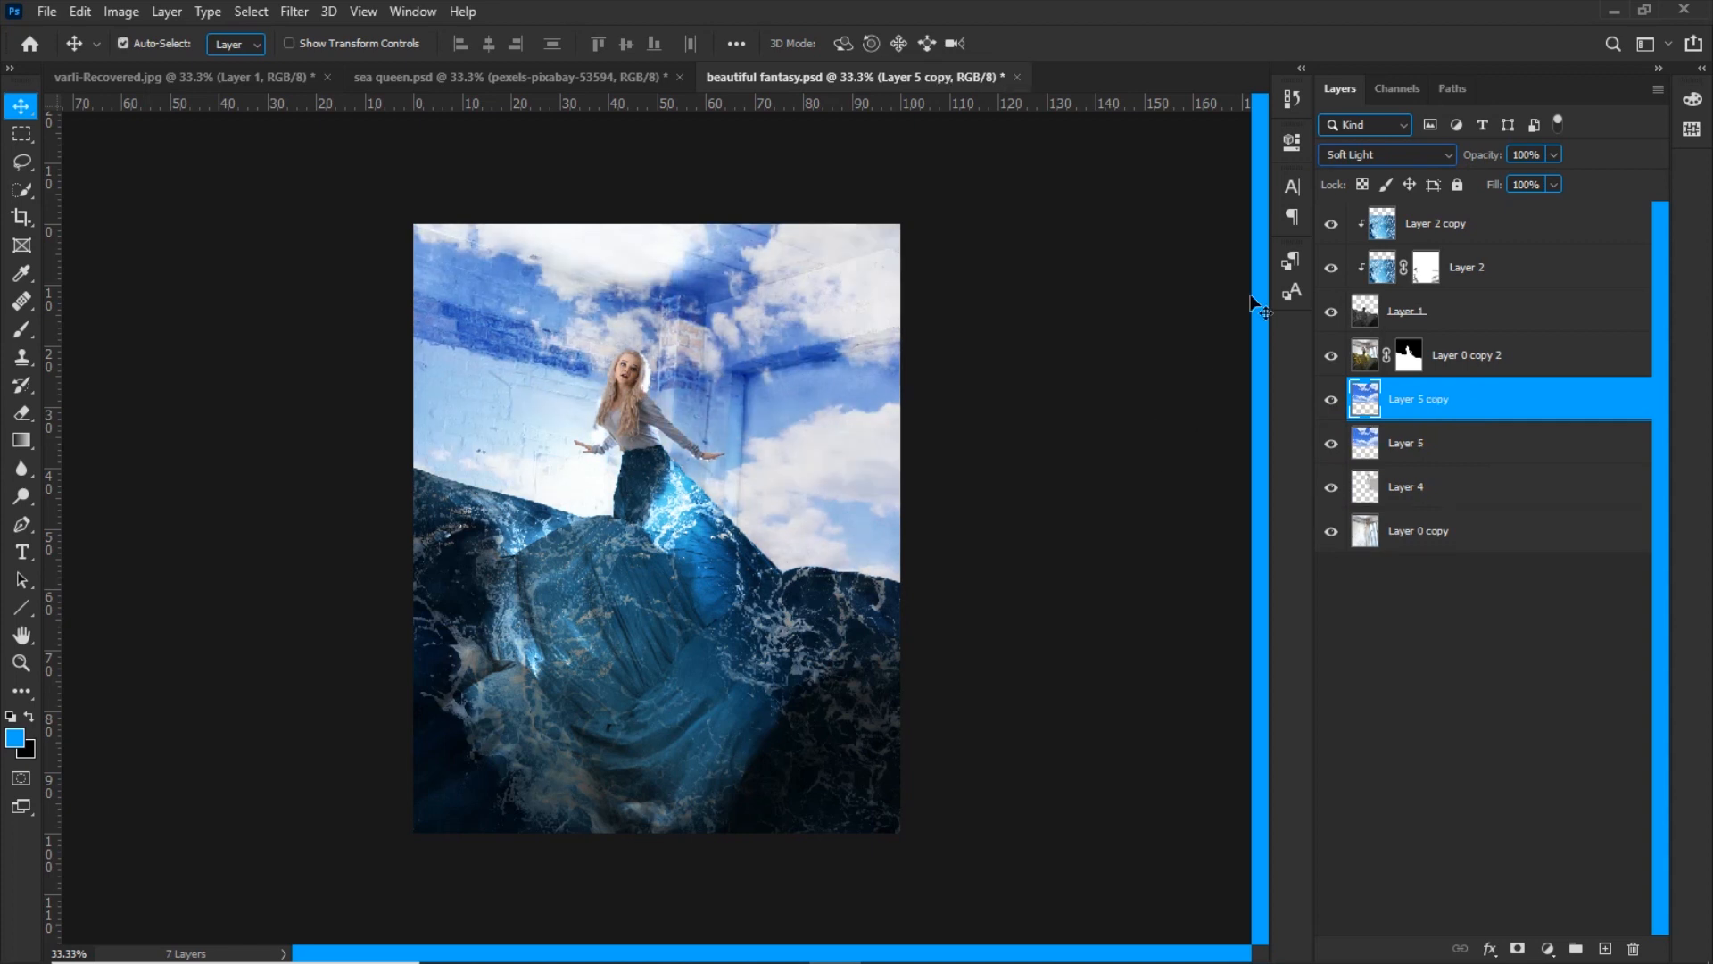
pyautogui.click(1332, 155)
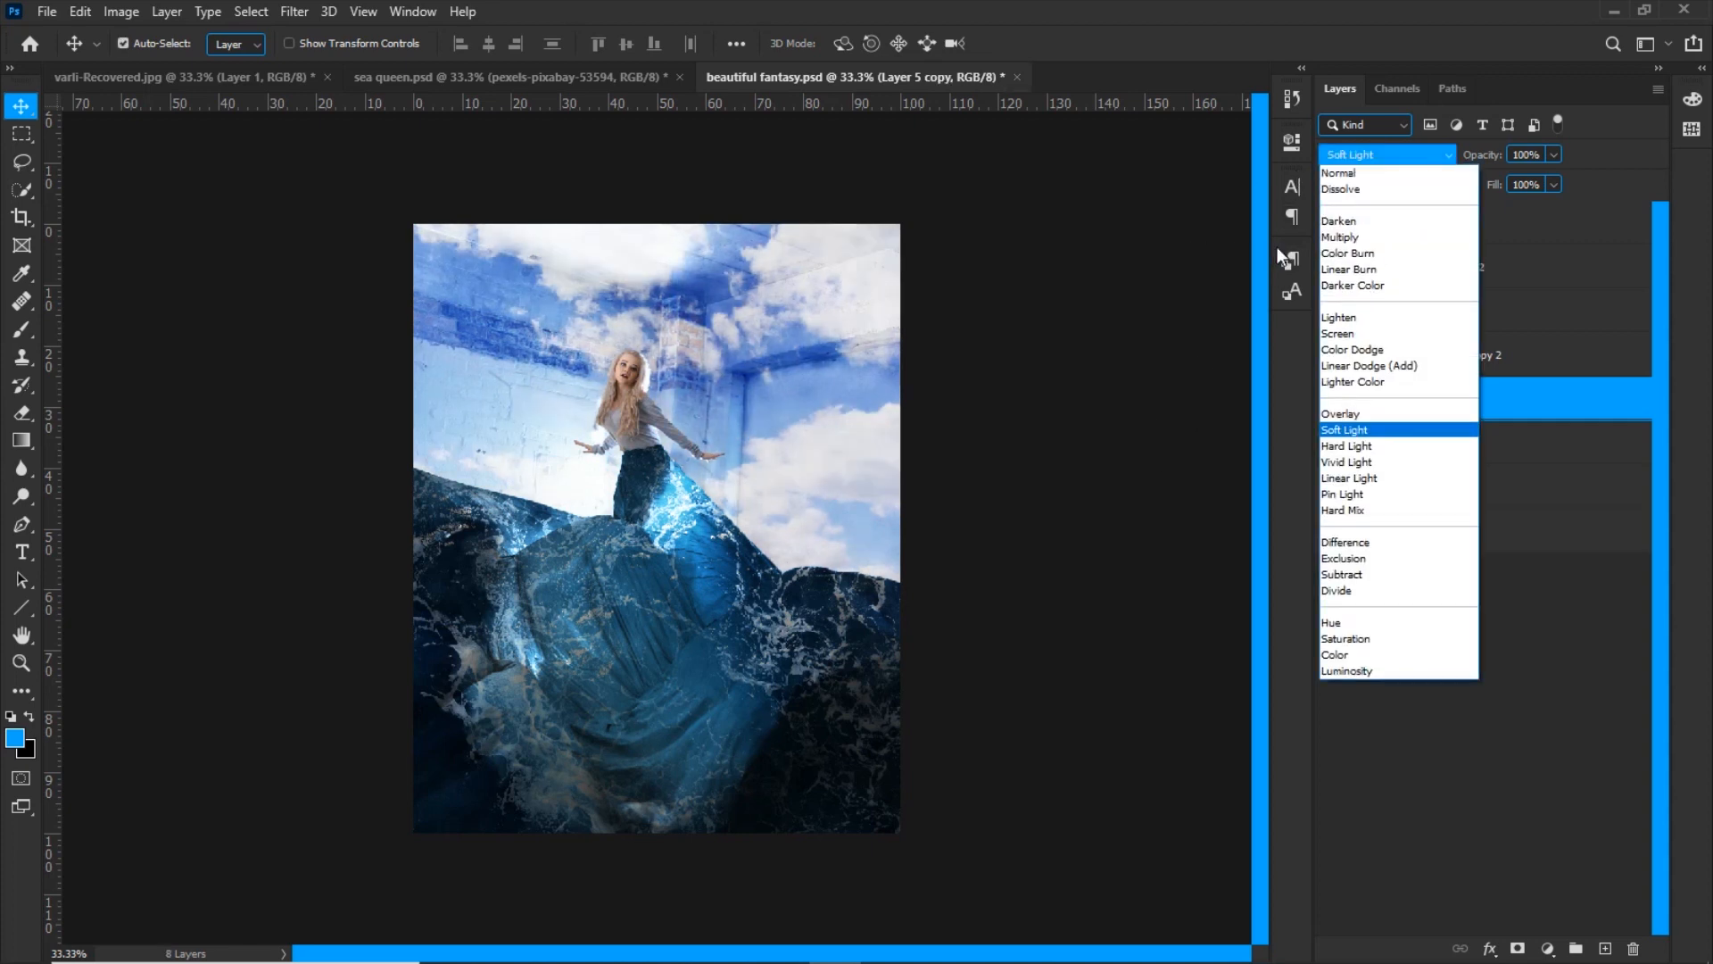
pyautogui.click(1339, 238)
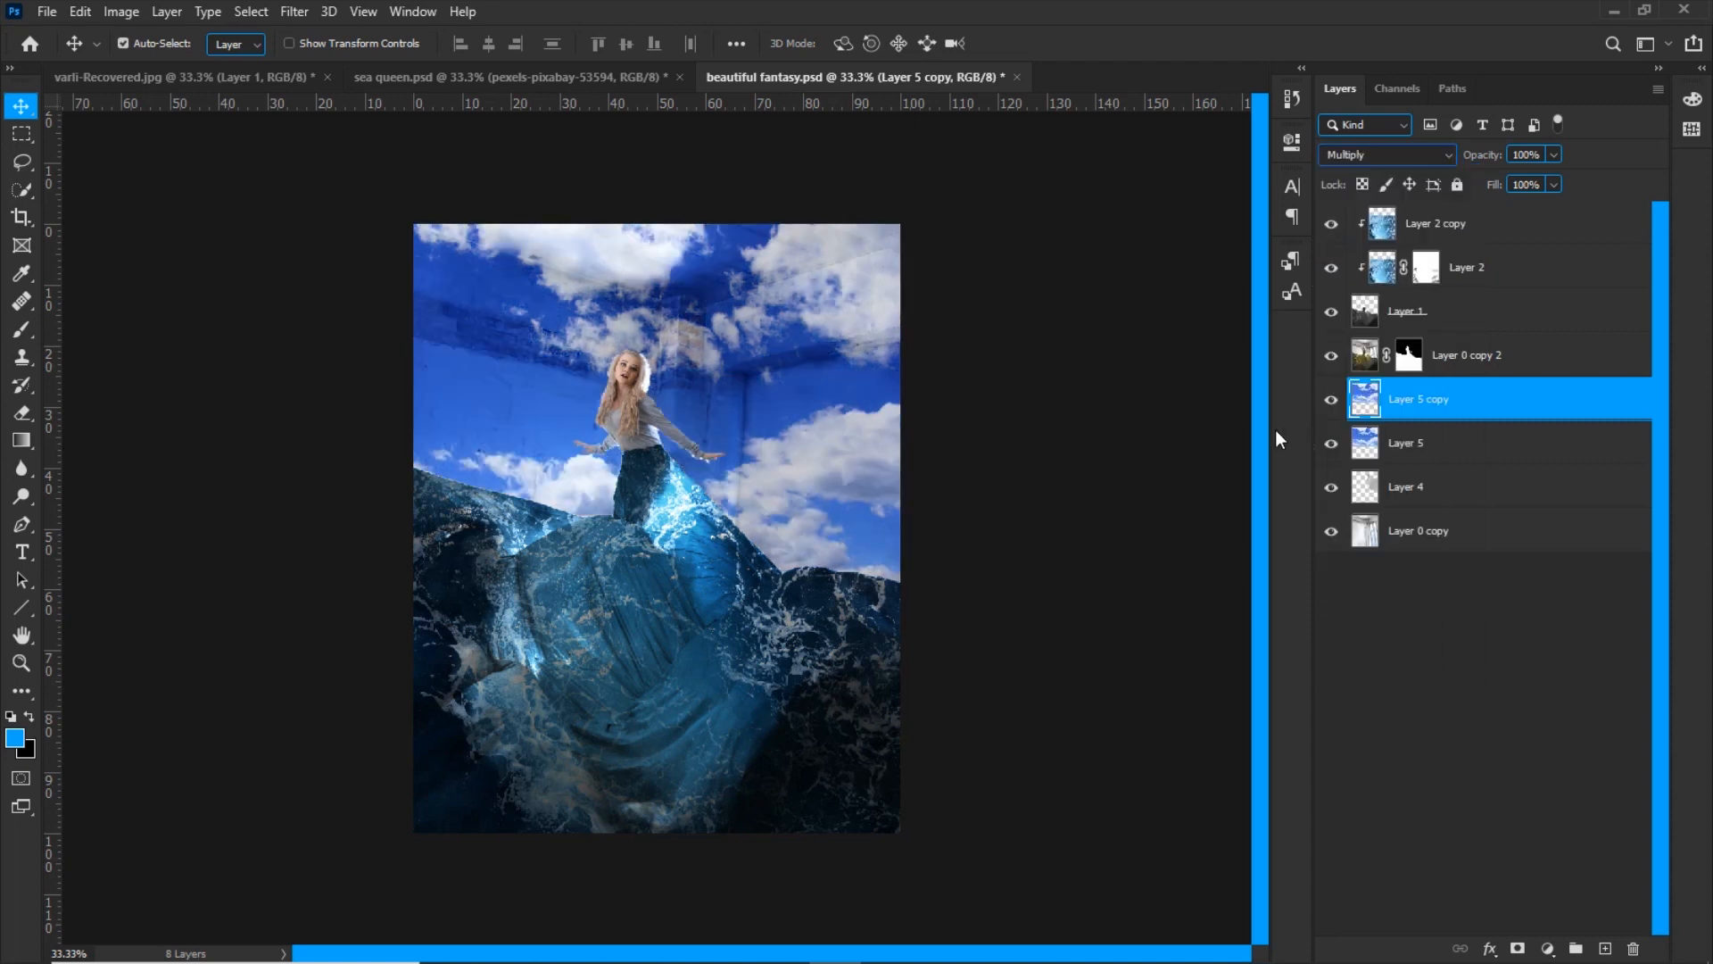
pyautogui.click(1332, 401)
pyautogui.hotkey('ctrl', '0')
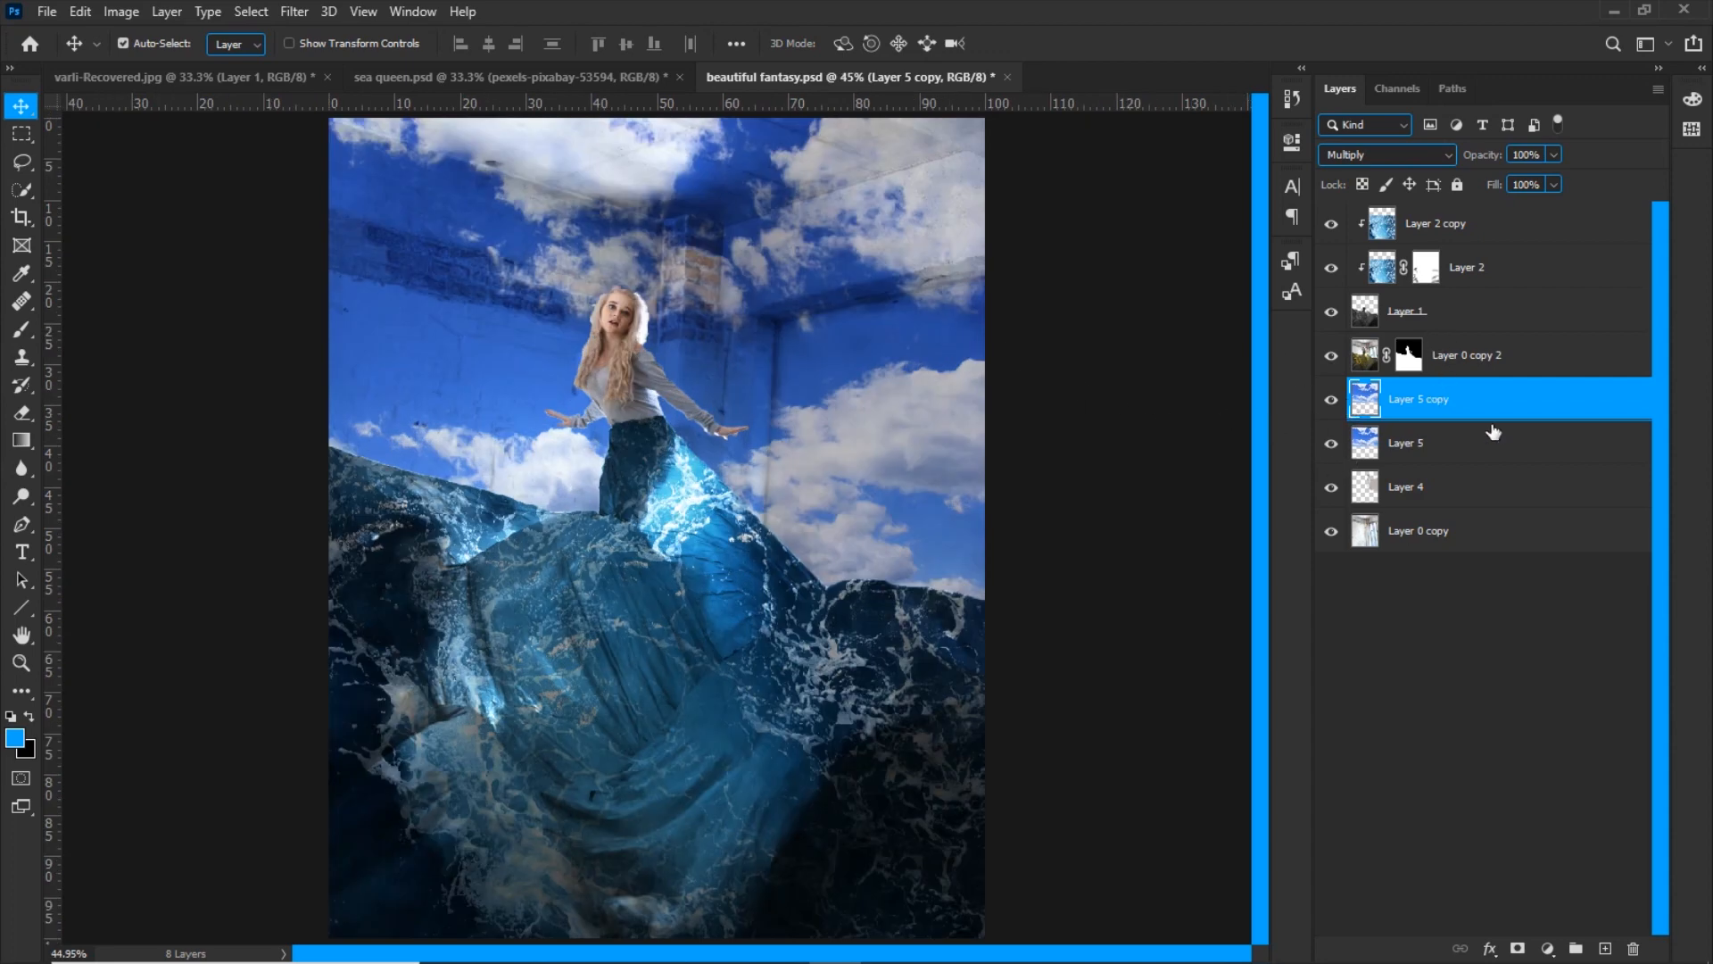
# Split the underlying layer's white Blend If slider for Layer 5 copy, keeping its upper half at 255, to limit the sky to darker wall areas
pyautogui.doubleClick(1629, 410)
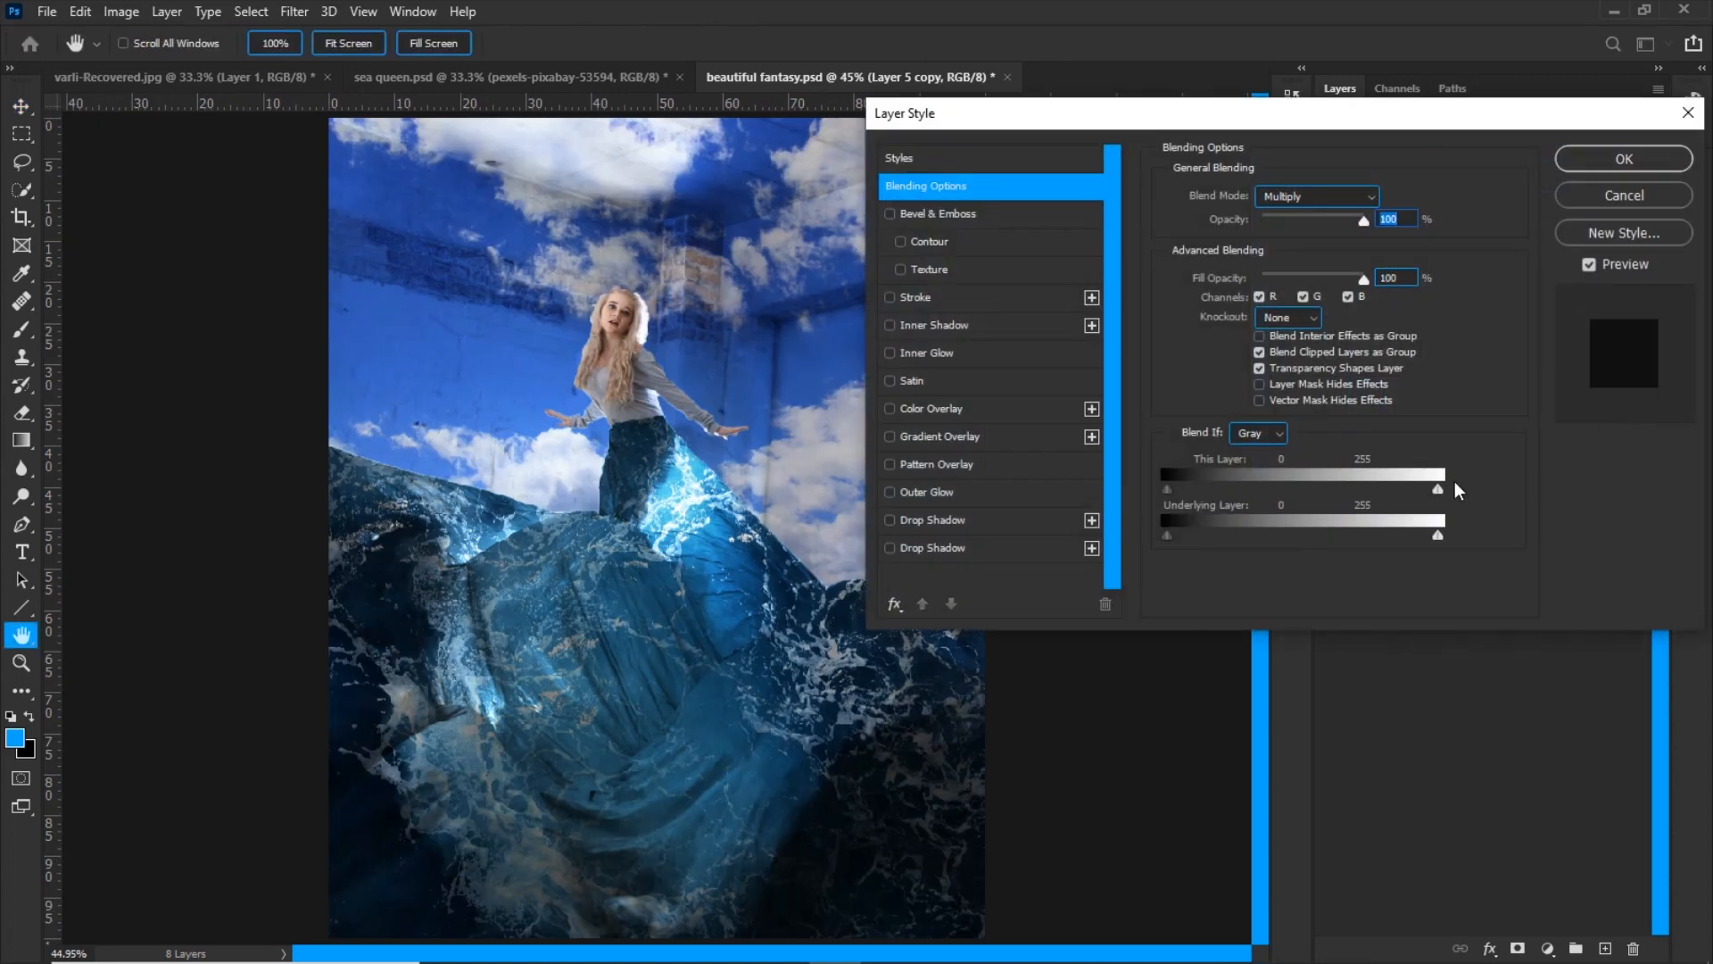
pyautogui.moveTo(1218, 116); pyautogui.dragTo(1376, 72)
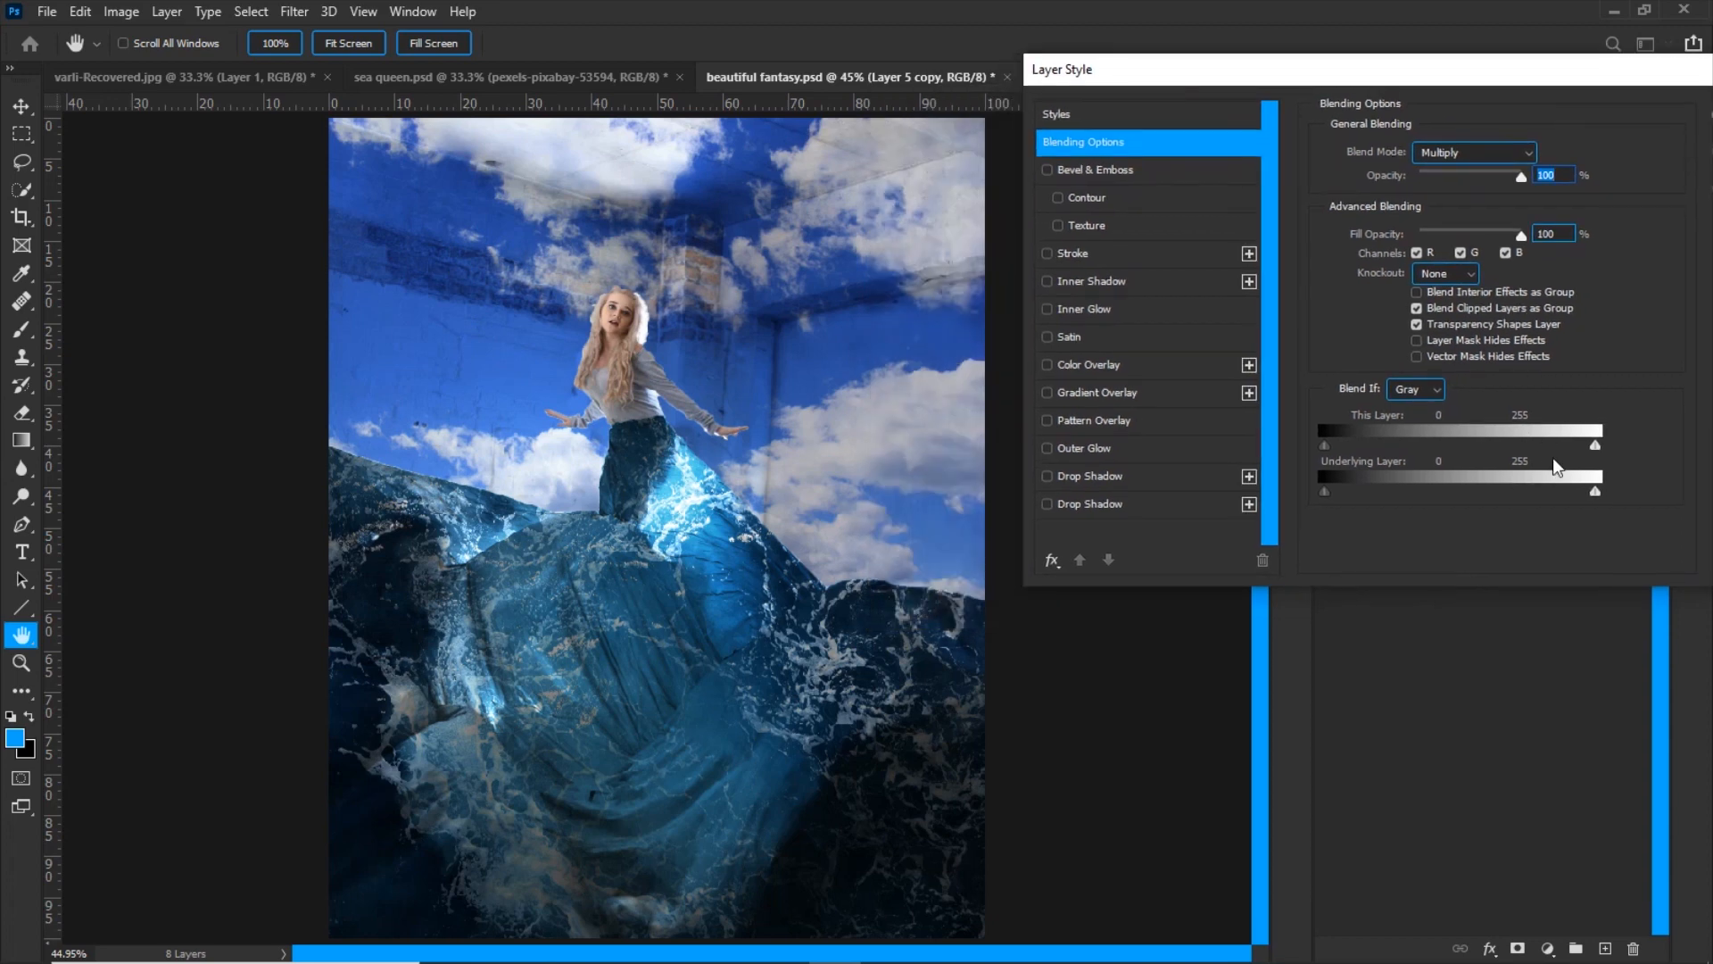
pyautogui.moveTo(1596, 492); pyautogui.dragTo(1388, 494)
pyautogui.moveTo(1497, 491); pyautogui.dragTo(1597, 492)
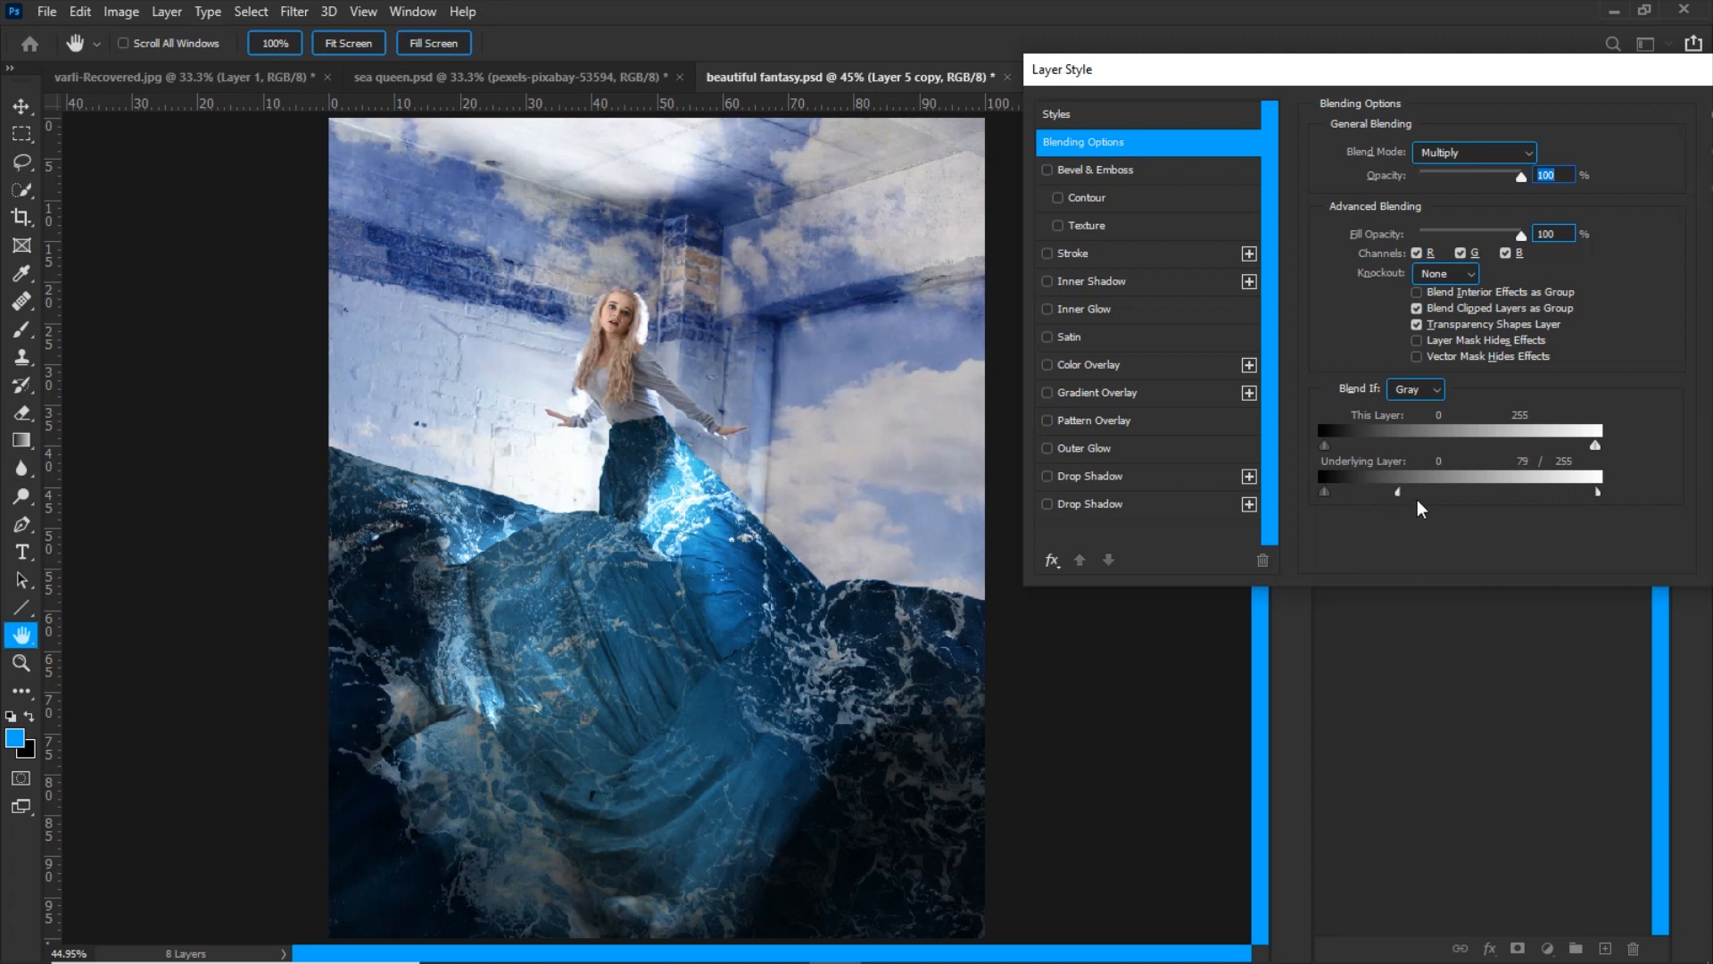
pyautogui.moveTo(1416, 492); pyautogui.dragTo(1387, 491)
pyautogui.moveTo(1435, 86); pyautogui.dragTo(1302, 86)
pyautogui.click(1613, 118)
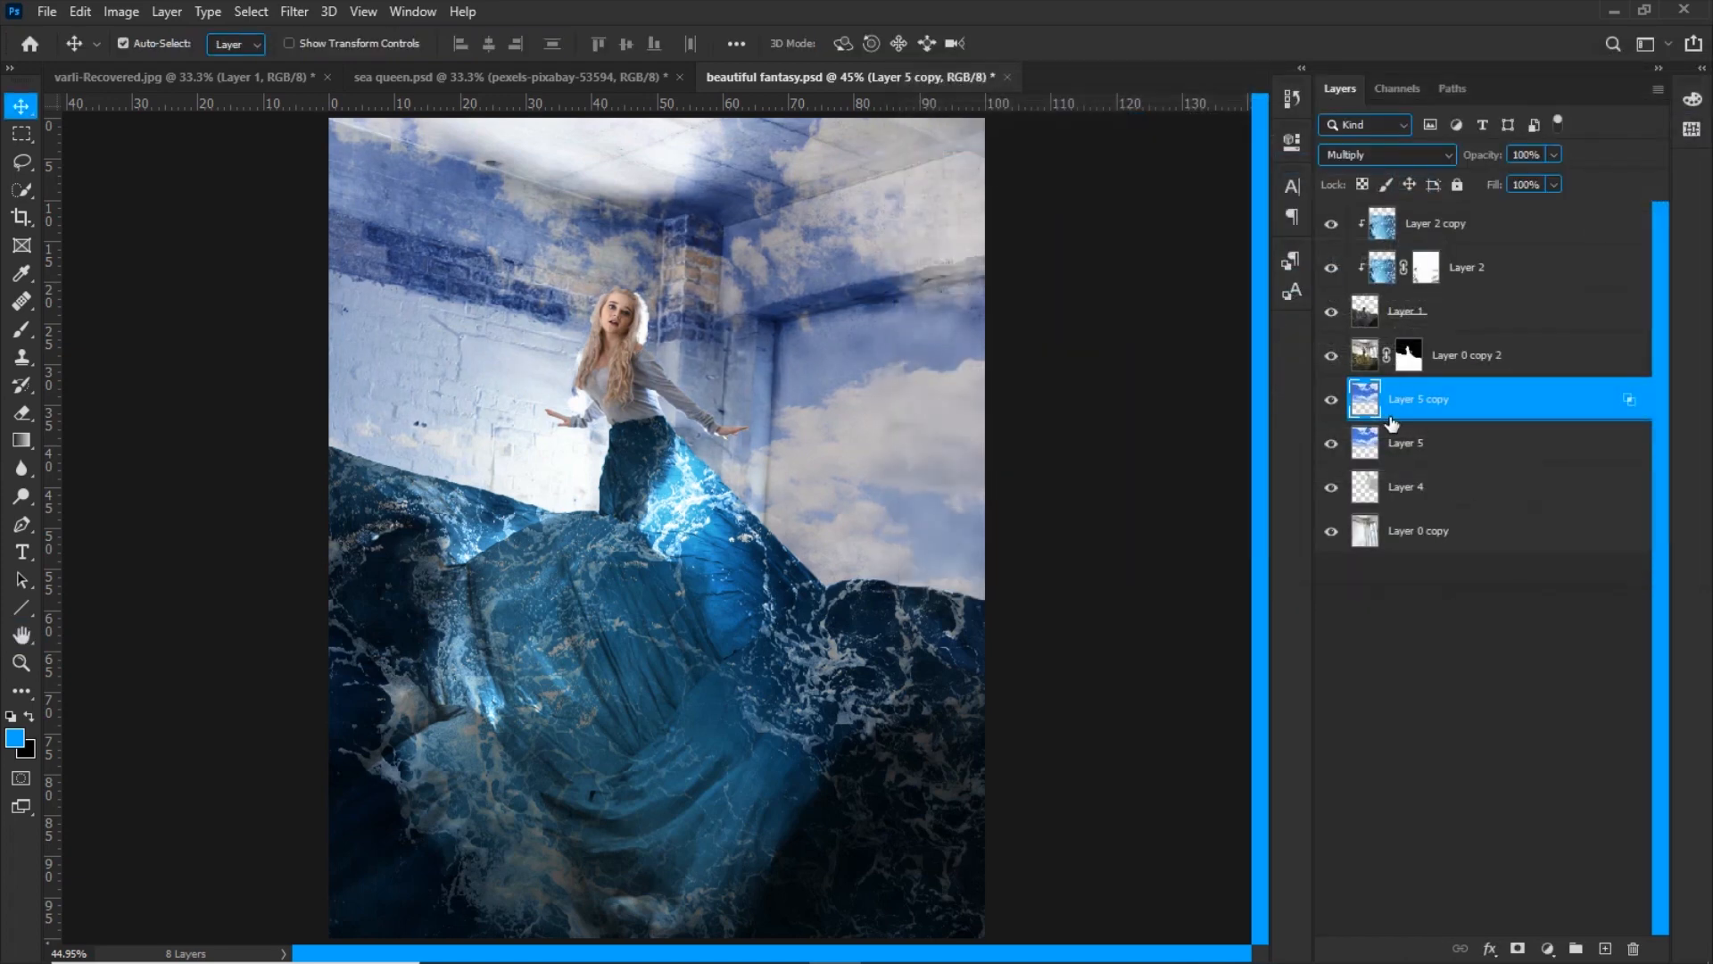
# Check the sky layers' visibility, duplicate Layer 5 copy and lower the duplicate's opacity to 25%
pyautogui.click(1333, 444)
pyautogui.click(1333, 443)
pyautogui.click(1330, 403)
pyautogui.click(1330, 403)
pyautogui.hotkey('ctrl', 'j')
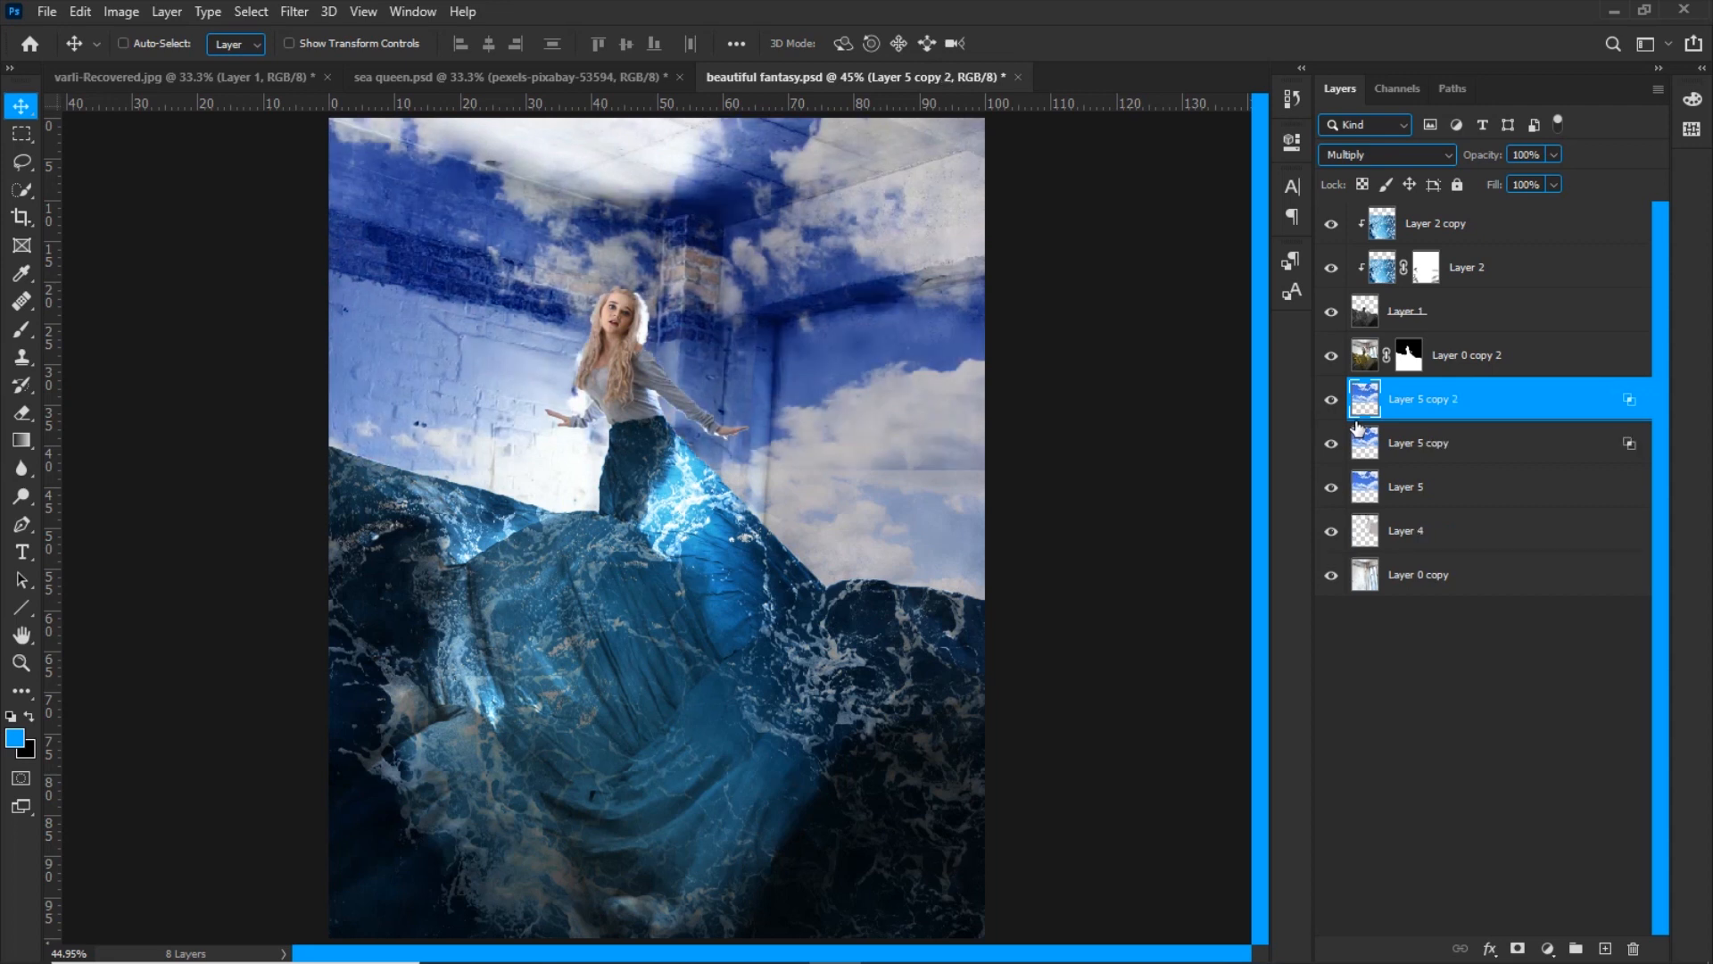
pyautogui.moveTo(1485, 161); pyautogui.dragTo(1409, 167)
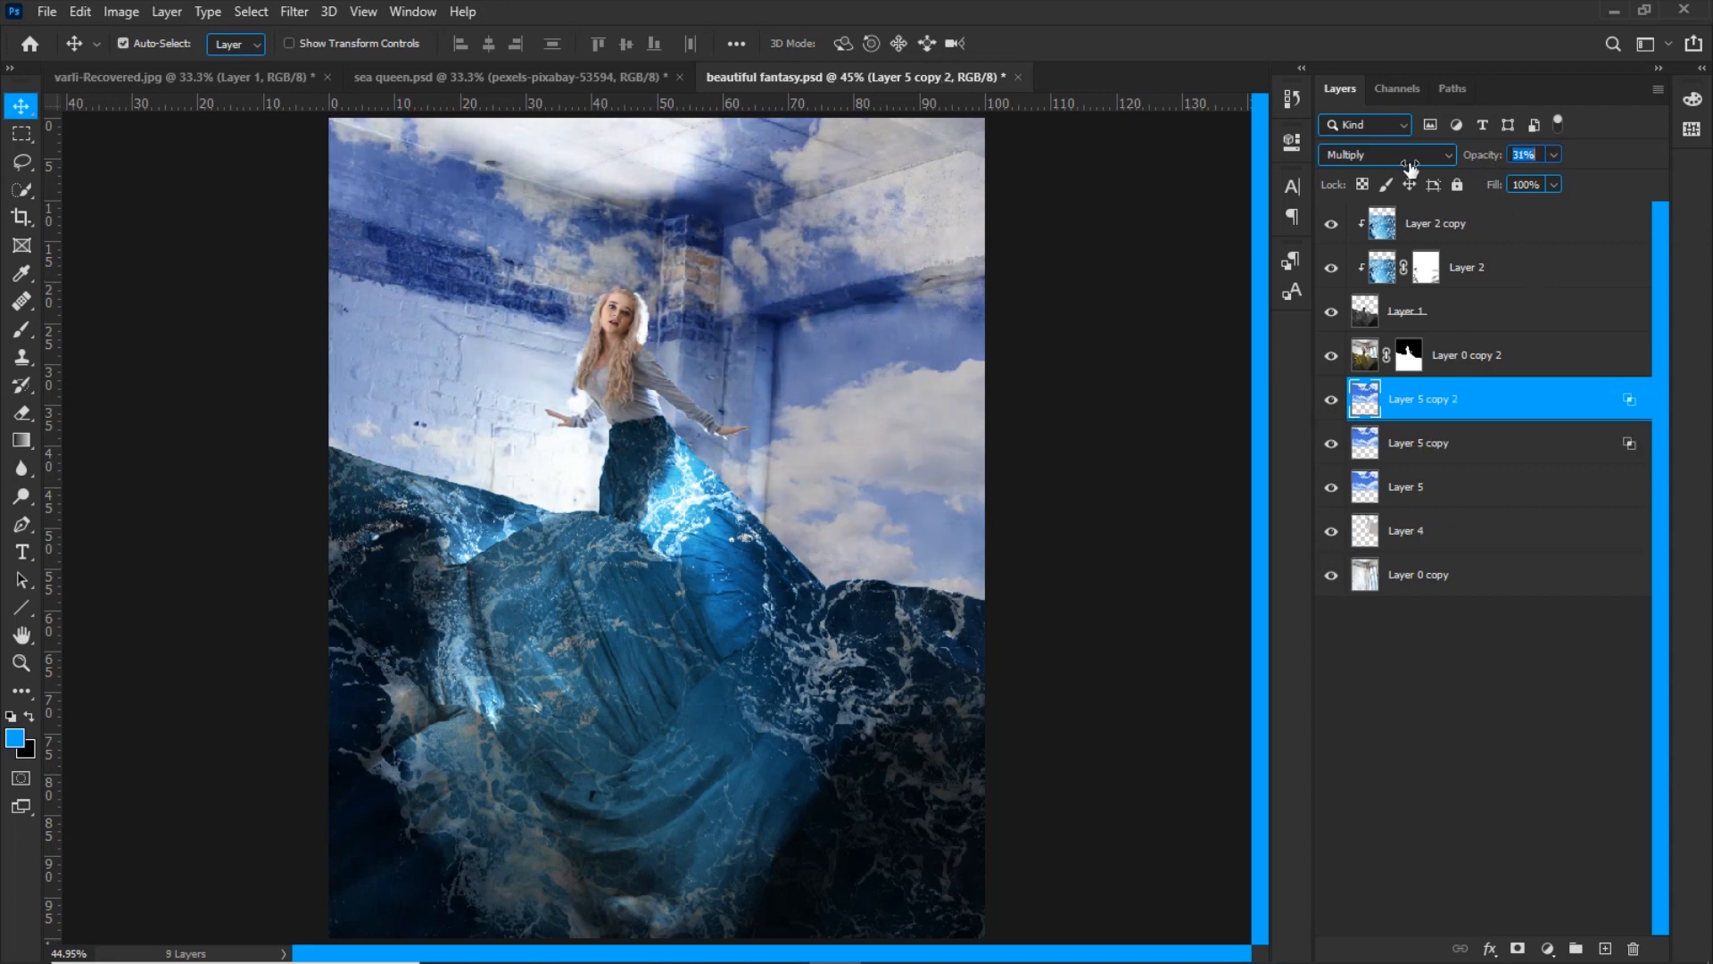
pyautogui.click(1333, 401)
pyautogui.click(1332, 402)
# Group the three sky layers under the name "sky" and compare the image with the group hidden and shown
pyautogui.hotkey('ctrl', '-')
pyautogui.keyDown('shift'); pyautogui.click(1443, 498); pyautogui.keyUp('shift')
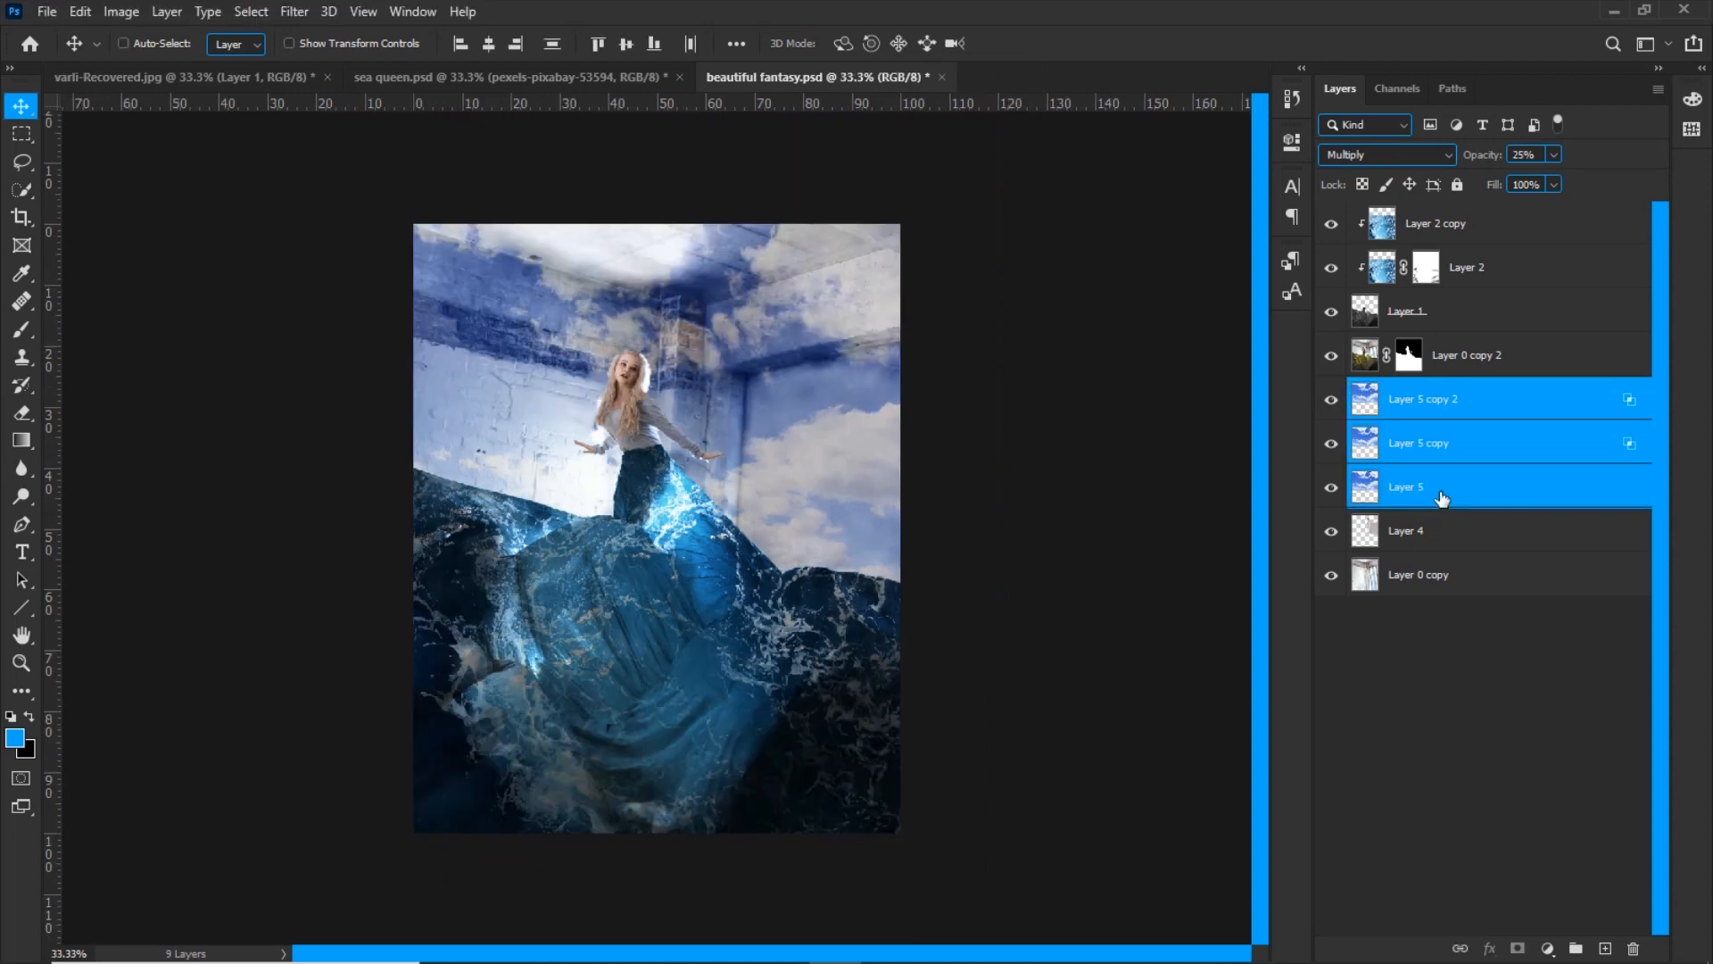
pyautogui.hotkey('ctrl', 'g')
pyautogui.doubleClick(1394, 392)
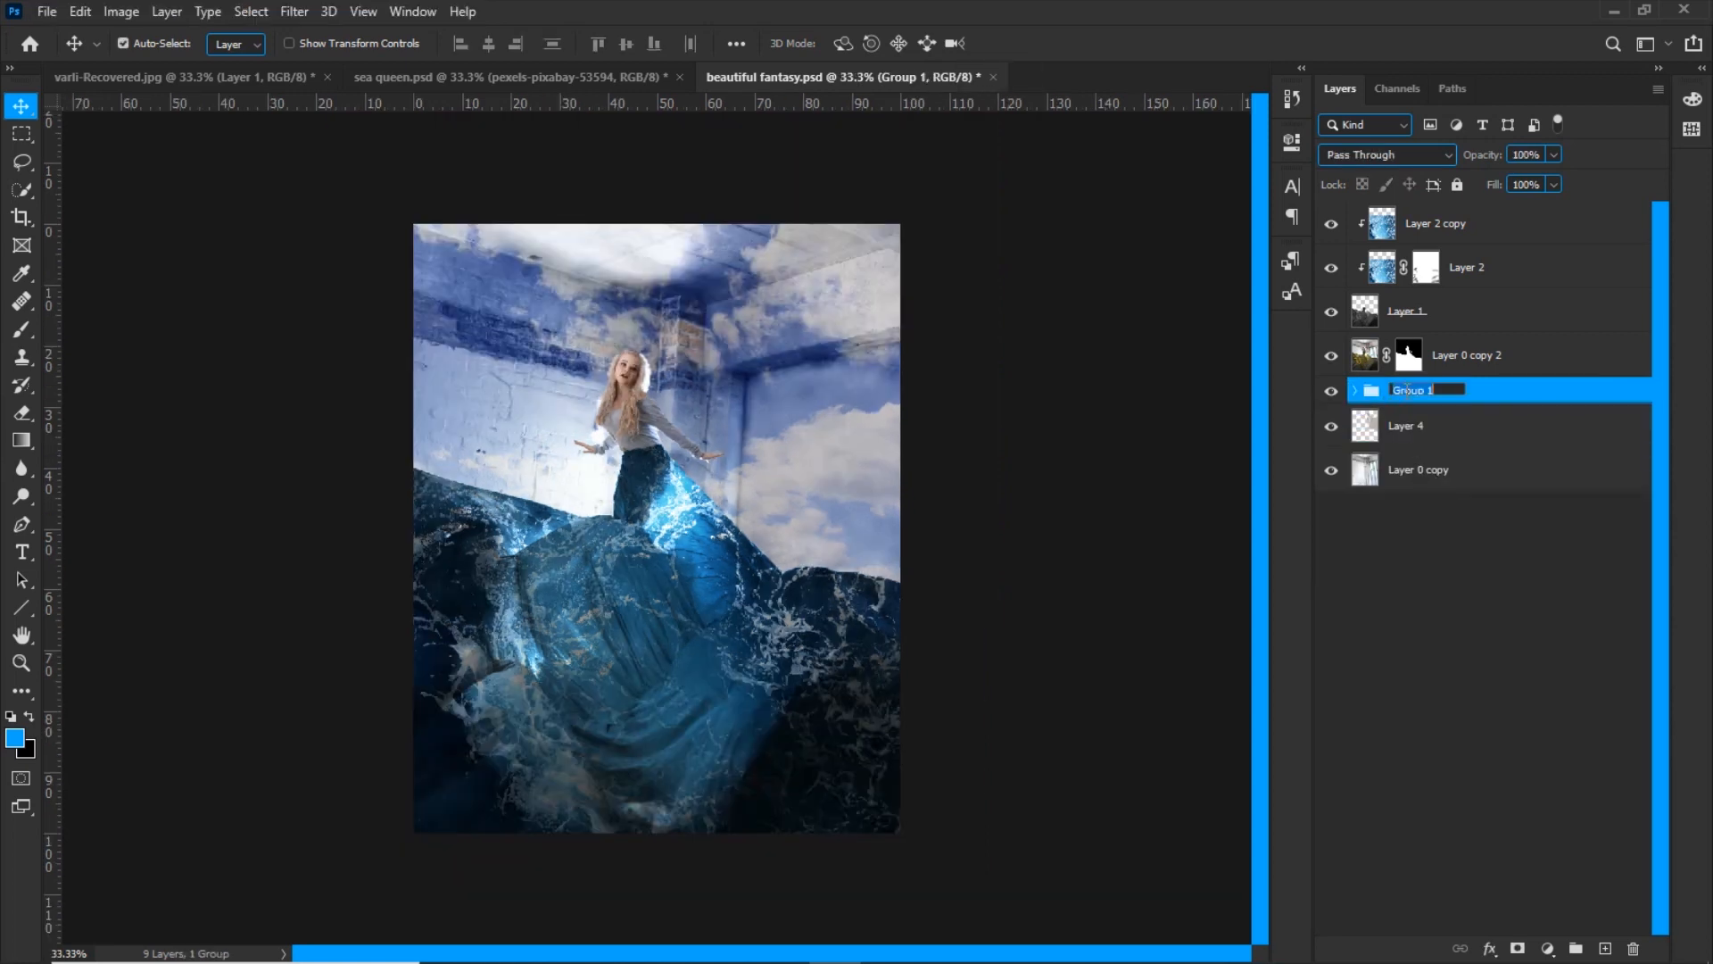
pyautogui.write('sky')
pyautogui.press('Return')
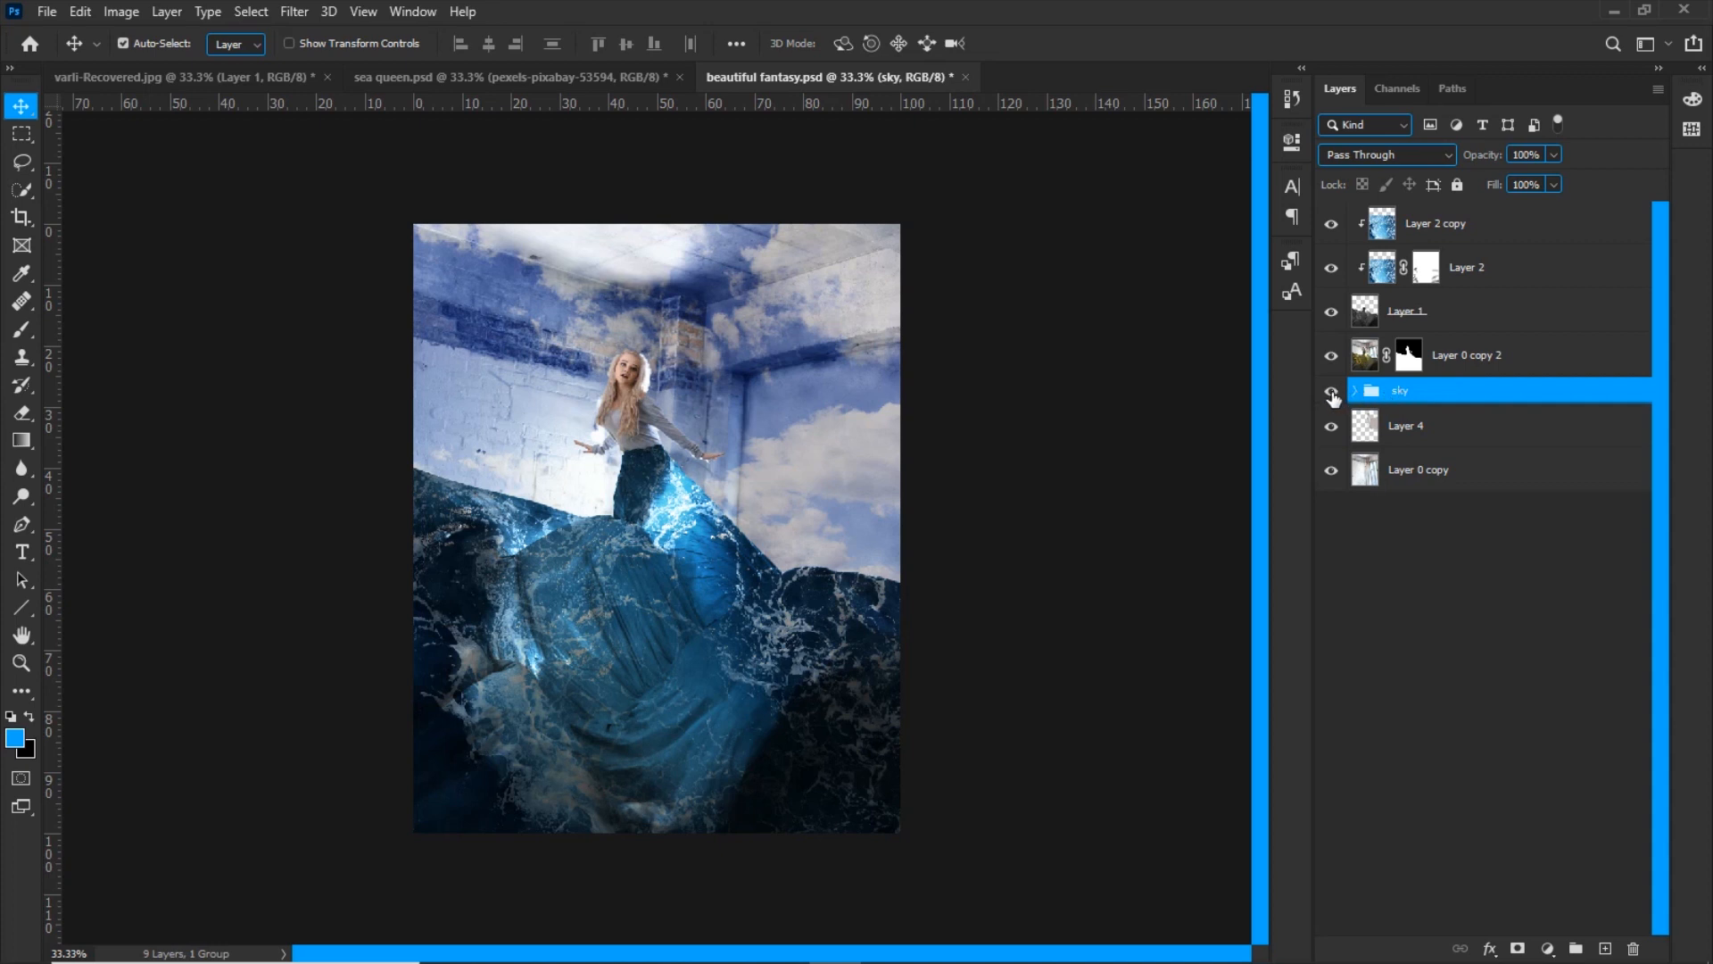
pyautogui.click(1332, 395)
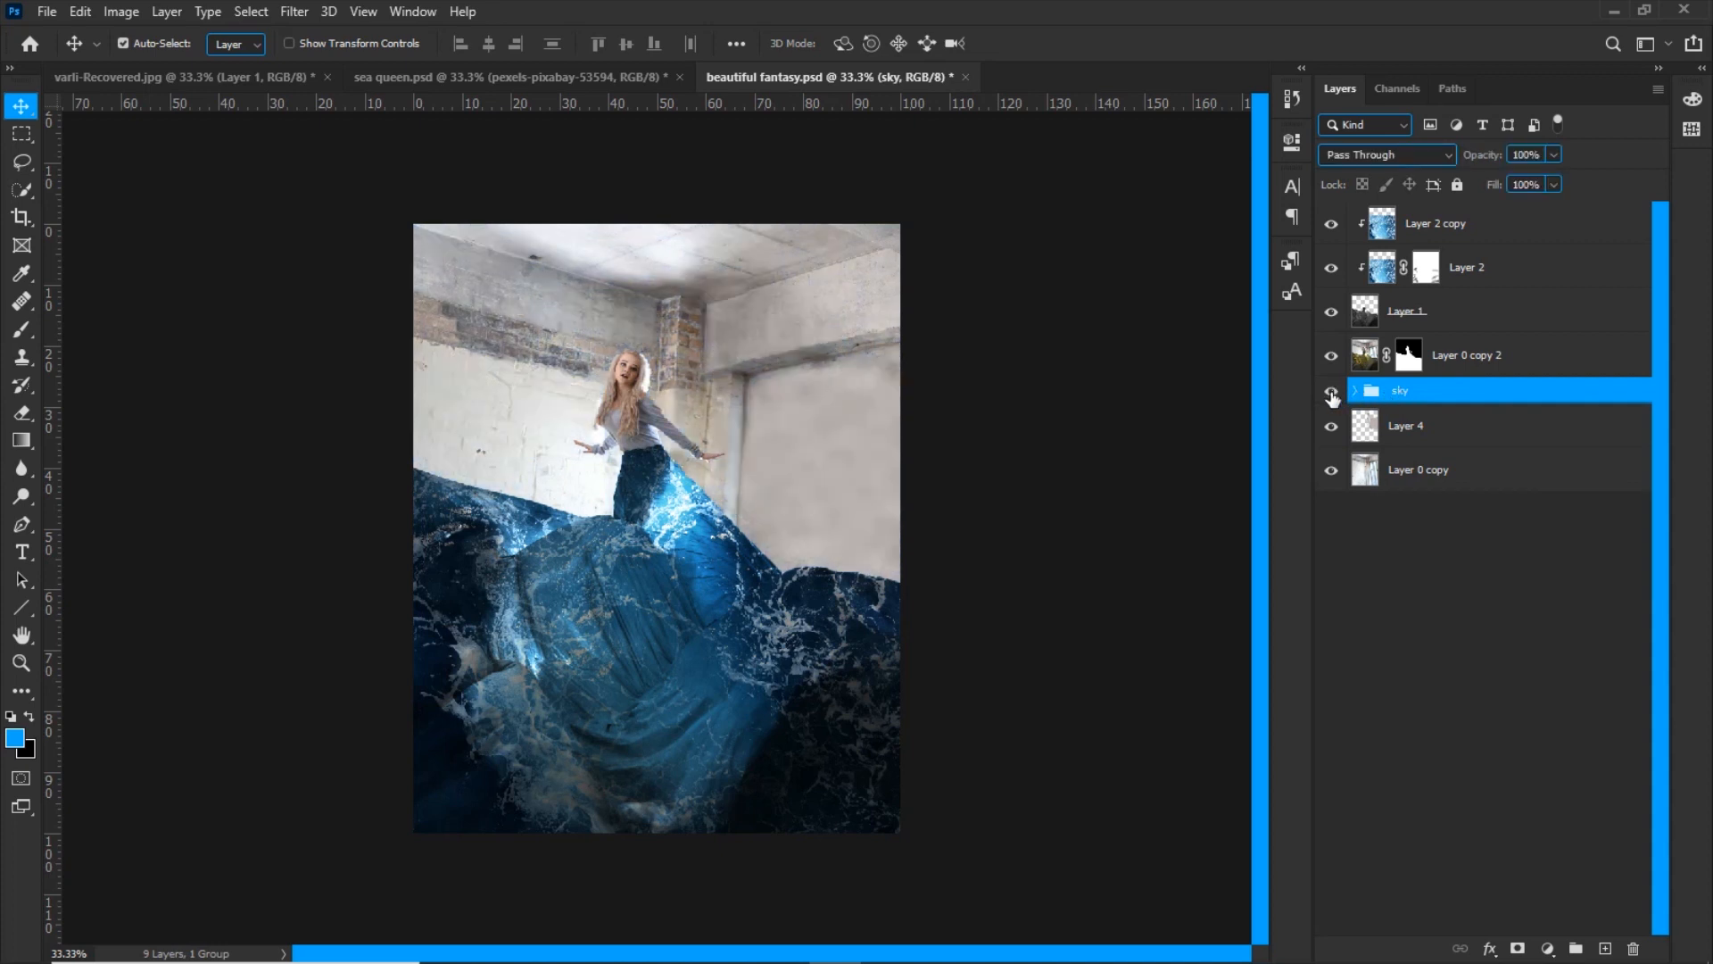
pyautogui.click(1329, 395)
# Brighten the dress on Layer 1 with Levels, lowering the input white point and raising the output black level to 21
pyautogui.click(1332, 311)
pyautogui.click(1361, 318)
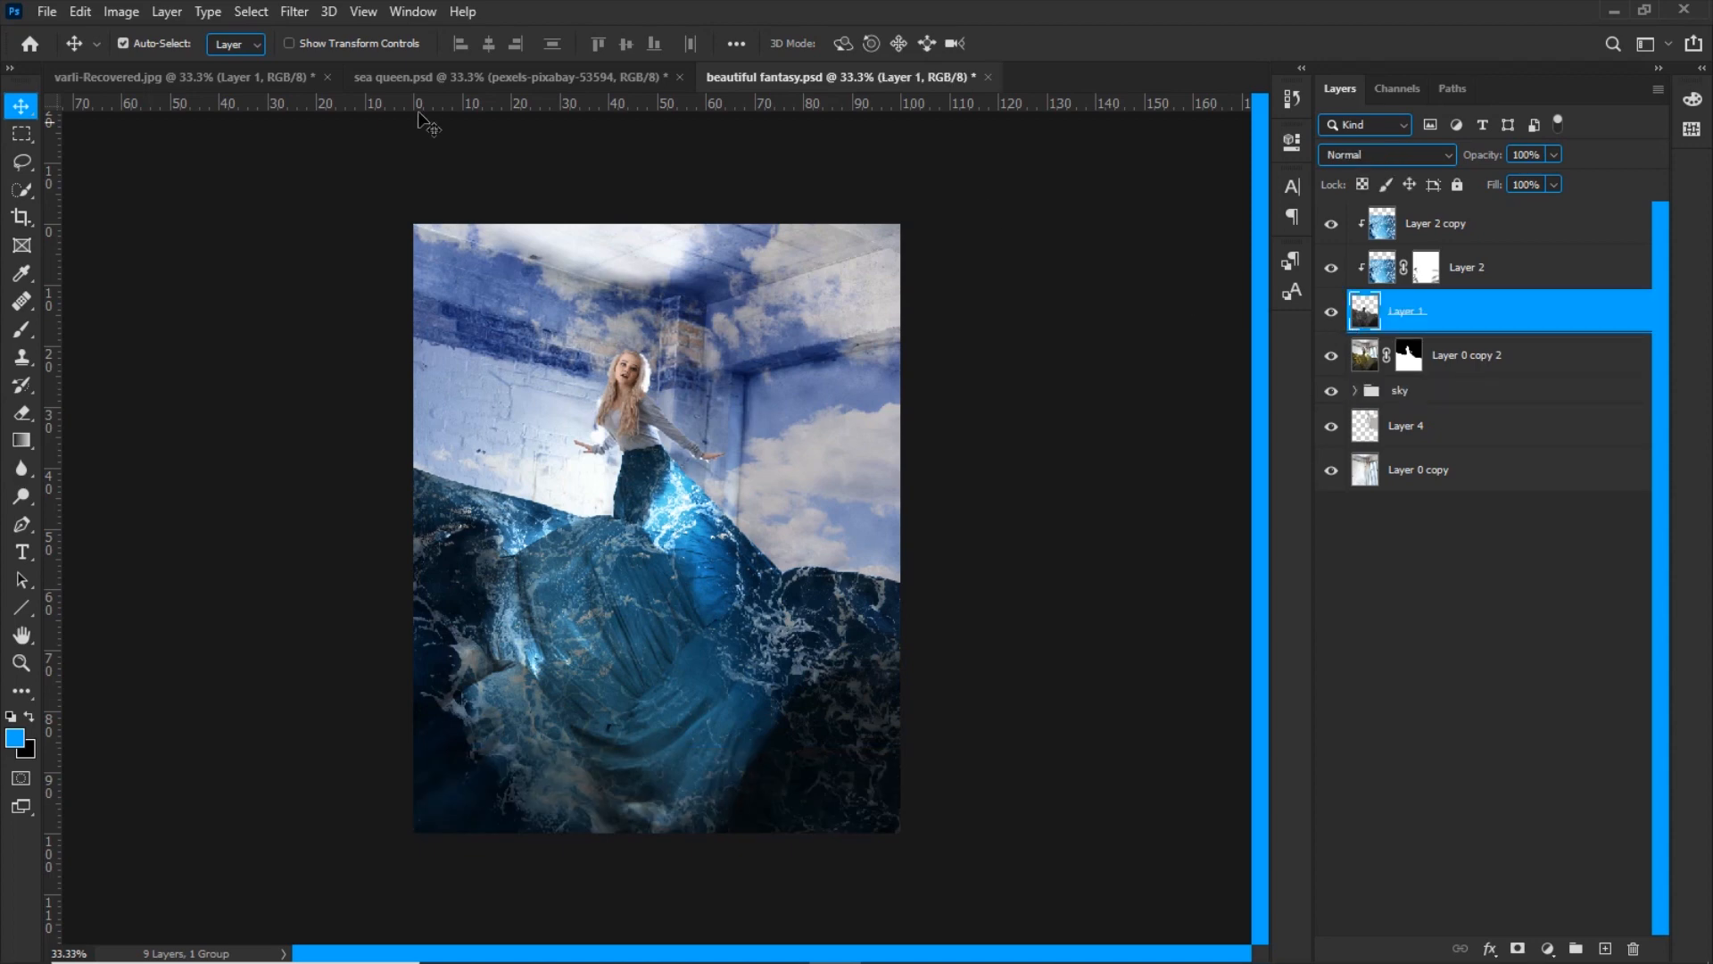
pyautogui.click(121, 12)
pyautogui.moveTo(152, 67)
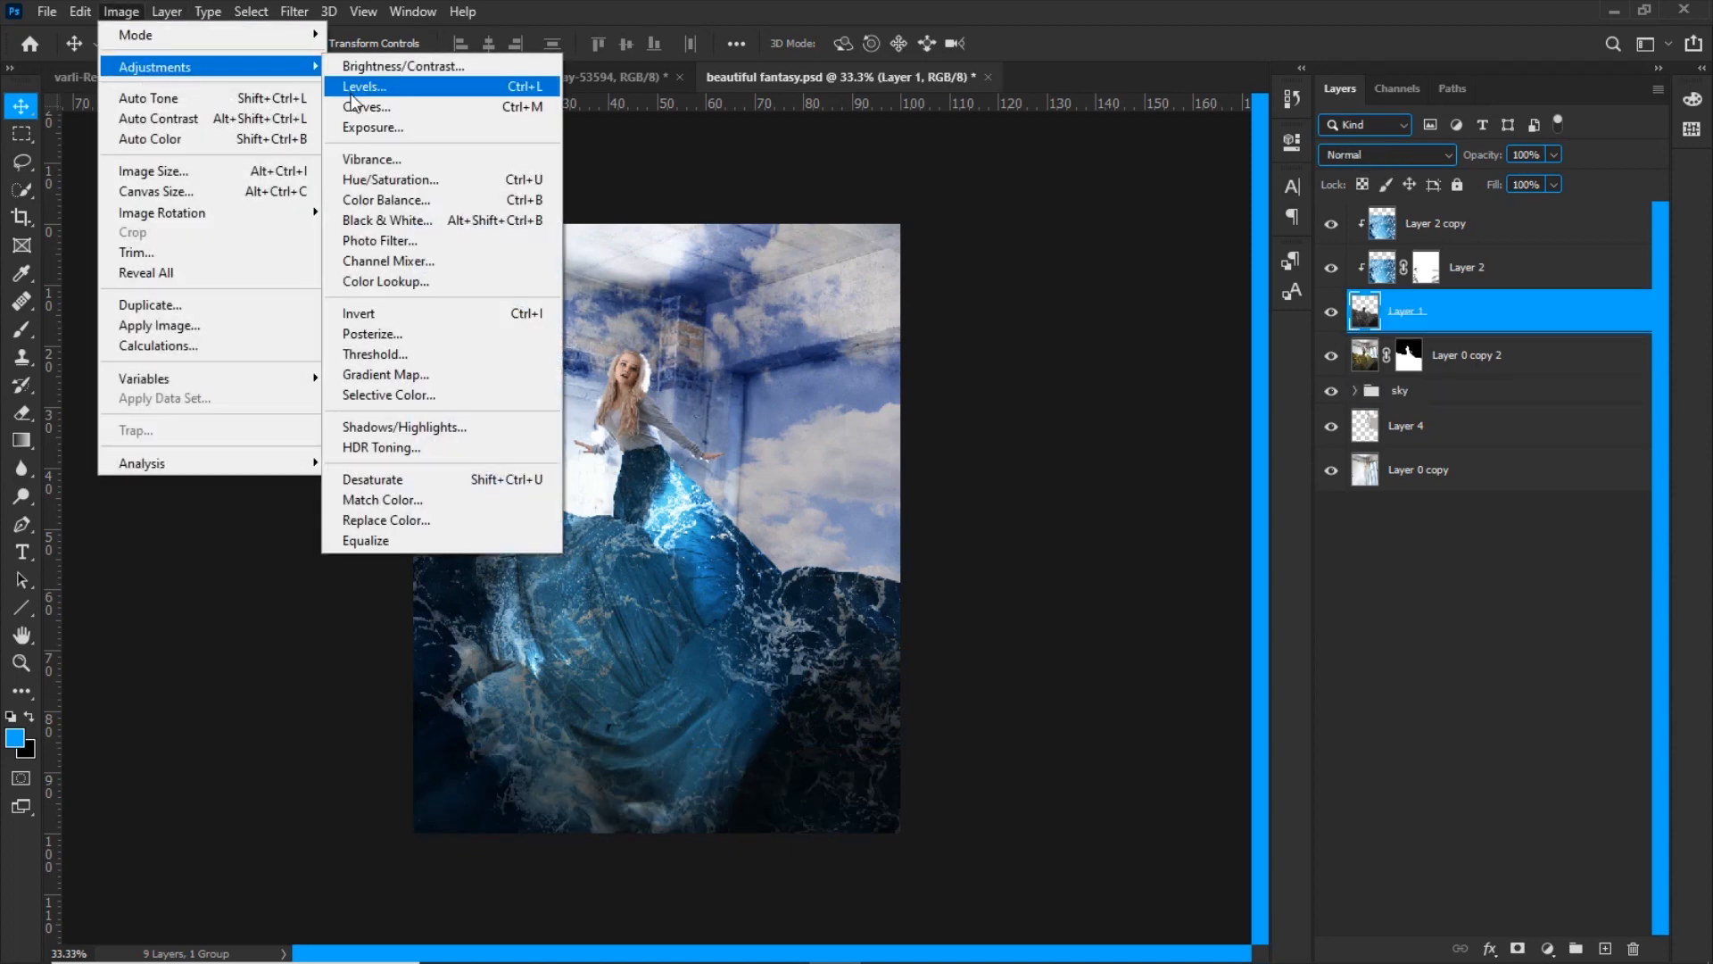
pyautogui.click(361, 86)
pyautogui.moveTo(1300, 379); pyautogui.dragTo(1246, 384)
pyautogui.moveTo(1027, 473); pyautogui.dragTo(1053, 471)
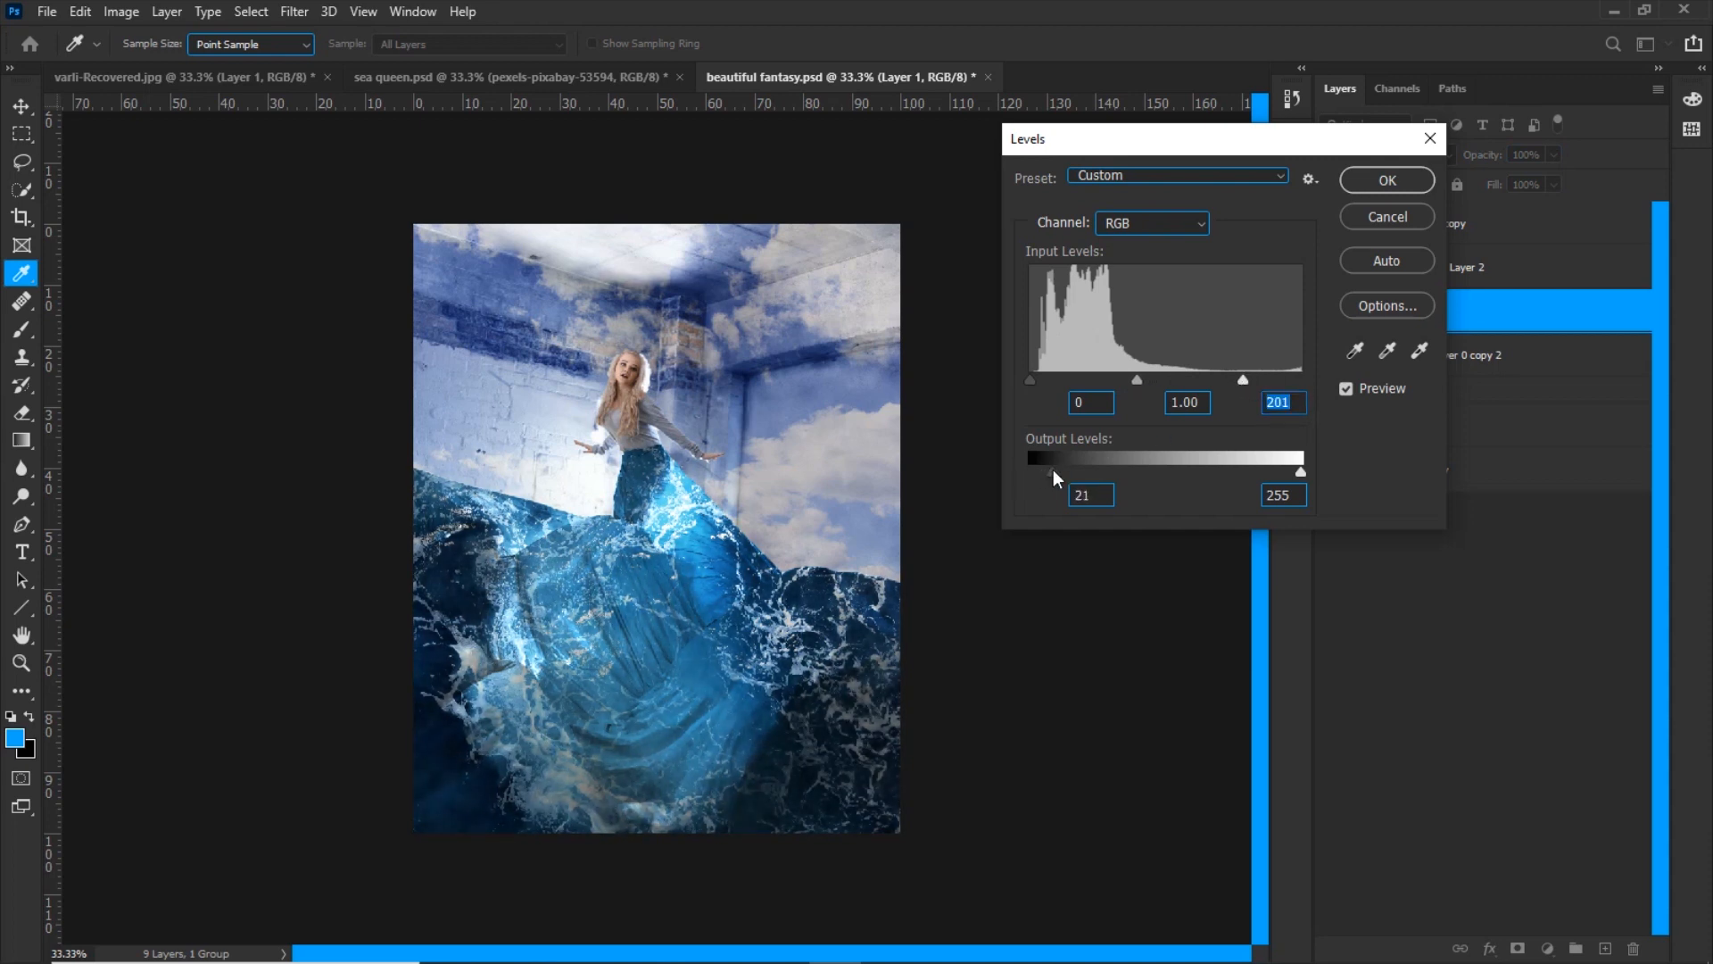
pyautogui.moveTo(1244, 378); pyautogui.dragTo(1257, 381)
pyautogui.click(1384, 179)
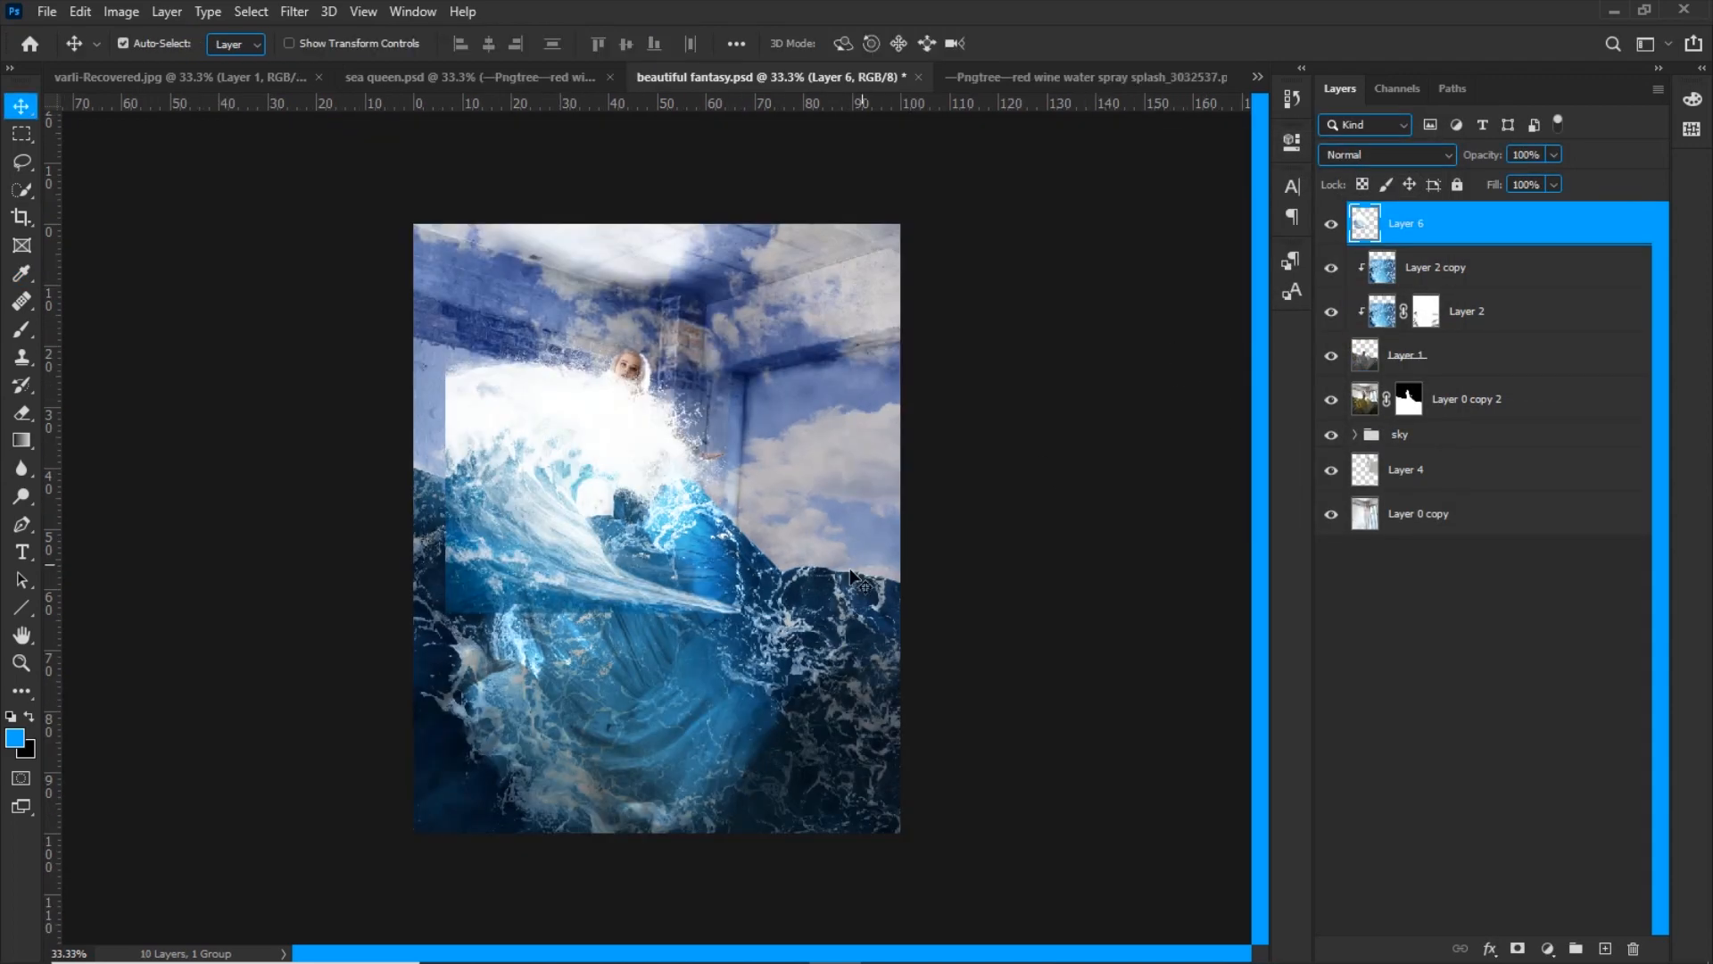
# Flip the wave splash, resize it and position it over the water at the image's right edge
pyautogui.moveTo(576, 580); pyautogui.dragTo(616, 580)
pyautogui.hotkey('ctrl', 't')
pyautogui.rightClick(605, 607)
pyautogui.click(678, 924)
pyautogui.moveTo(695, 482); pyautogui.dragTo(894, 482)
pyautogui.moveTo(1027, 522); pyautogui.dragTo(1035, 620)
pyautogui.moveTo(970, 530); pyautogui.dragTo(908, 514)
pyautogui.moveTo(832, 512); pyautogui.dragTo(843, 564)
# Warp the wave splash so its base follows the slope of the dress's water edge
pyautogui.rightClick(886, 557)
pyautogui.click(901, 702)
pyautogui.moveTo(874, 472); pyautogui.dragTo(877, 468)
pyautogui.moveTo(879, 555); pyautogui.dragTo(888, 562)
pyautogui.moveTo(726, 554); pyautogui.dragTo(724, 542)
pyautogui.moveTo(841, 629); pyautogui.dragTo(832, 647)
pyautogui.moveTo(775, 566); pyautogui.dragTo(769, 571)
pyautogui.moveTo(724, 542); pyautogui.dragTo(722, 528)
pyautogui.click(1060, 44)
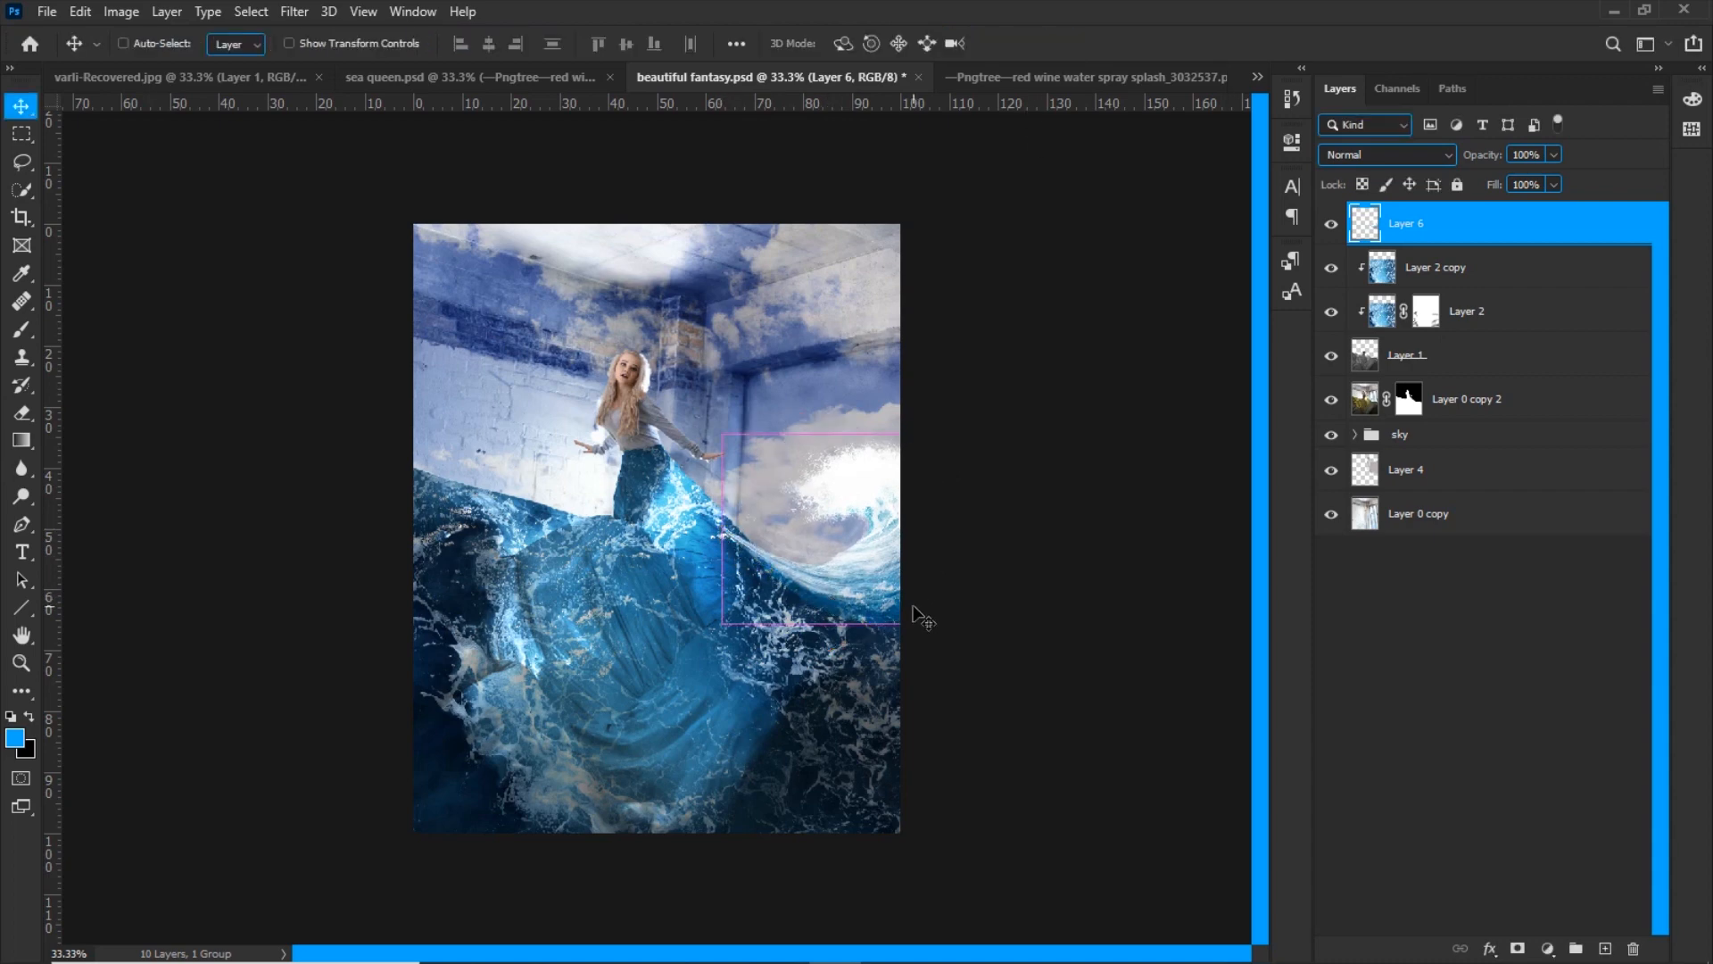
# Darken the wave splash with Levels at midtone 0.81 and a reduced output white, and add a blank layer above it
pyautogui.hotkey('ctrl', '+')
pyautogui.click(123, 11)
pyautogui.moveTo(134, 65)
pyautogui.click(464, 86)
pyautogui.moveTo(1246, 143); pyautogui.dragTo(1442, 142)
pyautogui.moveTo(1486, 466); pyautogui.dragTo(1437, 463)
pyautogui.moveTo(1352, 374); pyautogui.dragTo(1369, 374)
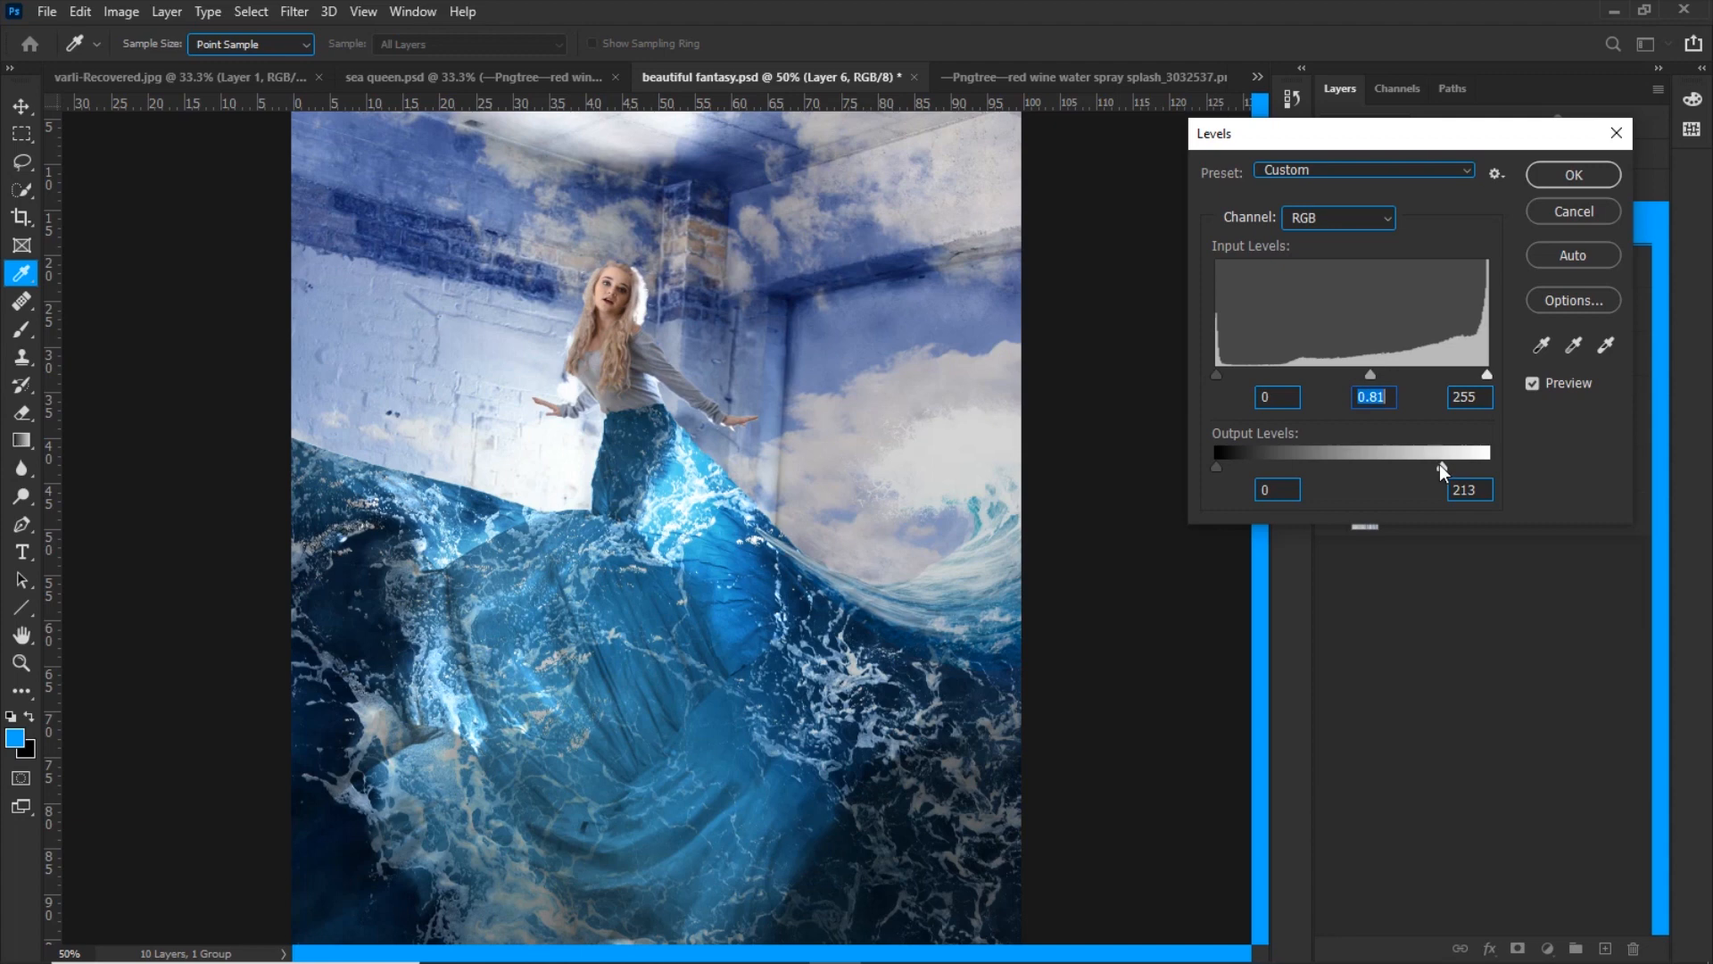
pyautogui.moveTo(1440, 463); pyautogui.dragTo(1426, 464)
pyautogui.click(1556, 181)
pyautogui.click(1605, 947)
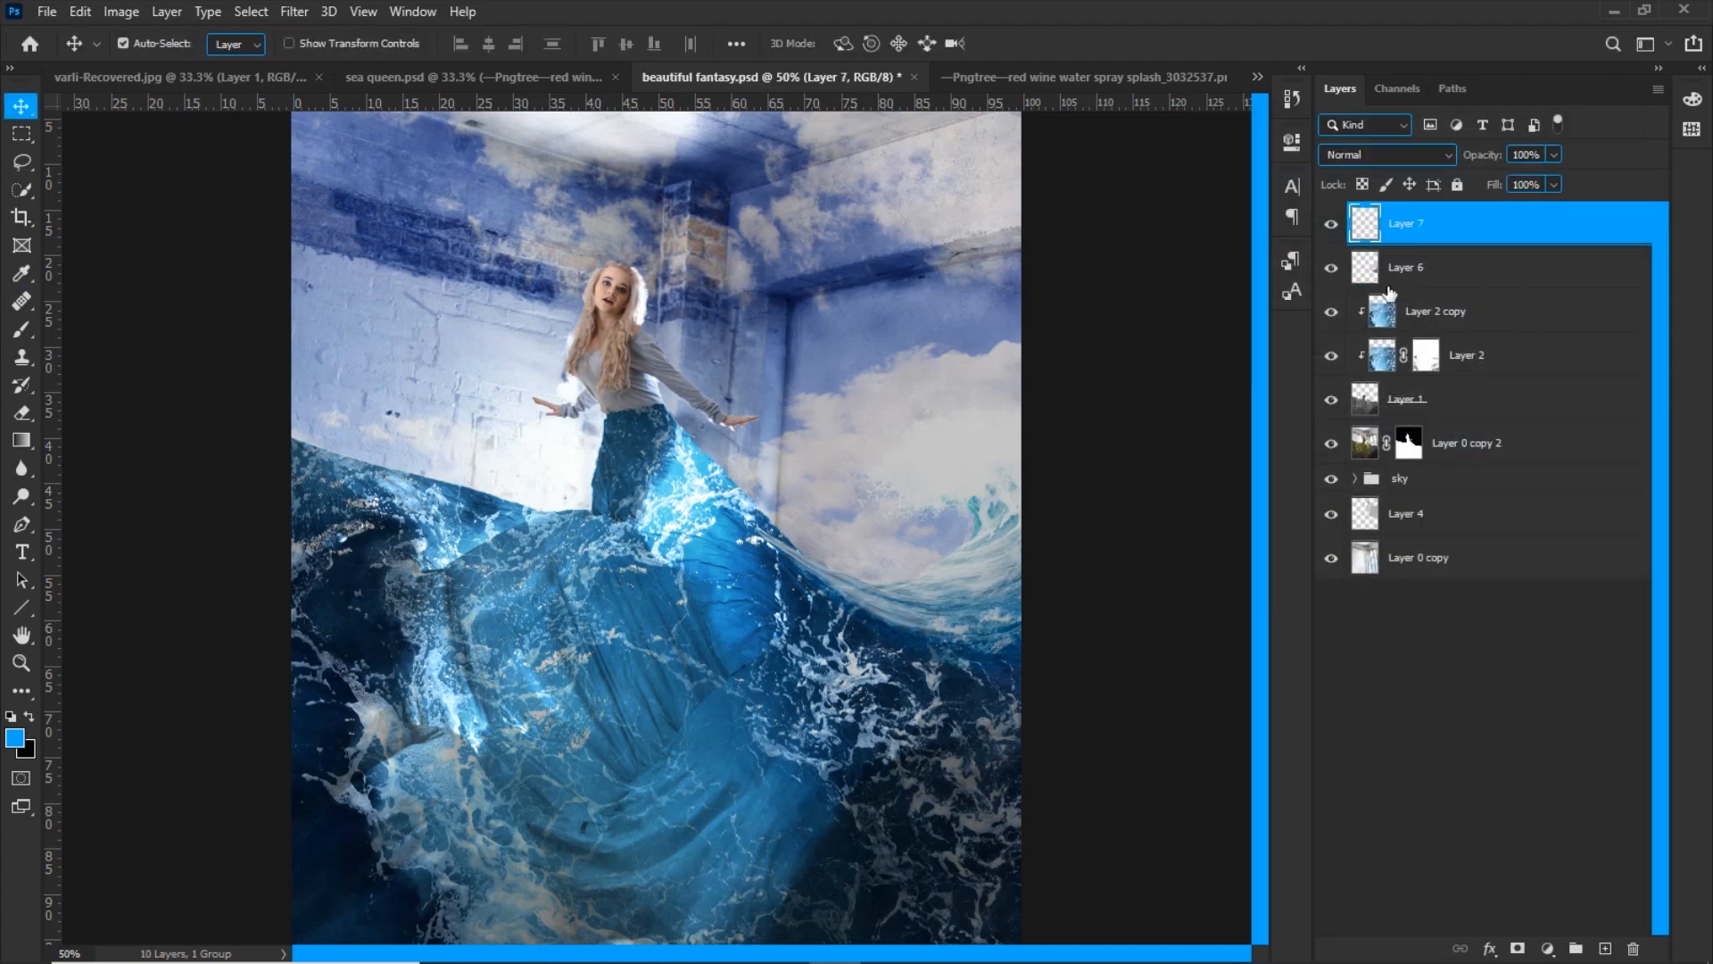
# Set Layer 7 to Color blending, clip it to the wave splash layer and paint dark blue over the splash and its base
pyautogui.click(1387, 155)
pyautogui.click(1338, 655)
pyautogui.press('b')
pyautogui.moveTo(761, 559); pyautogui.dragTo(776, 560)
pyautogui.keyDown('alt'); pyautogui.click(922, 690); pyautogui.keyUp('alt')
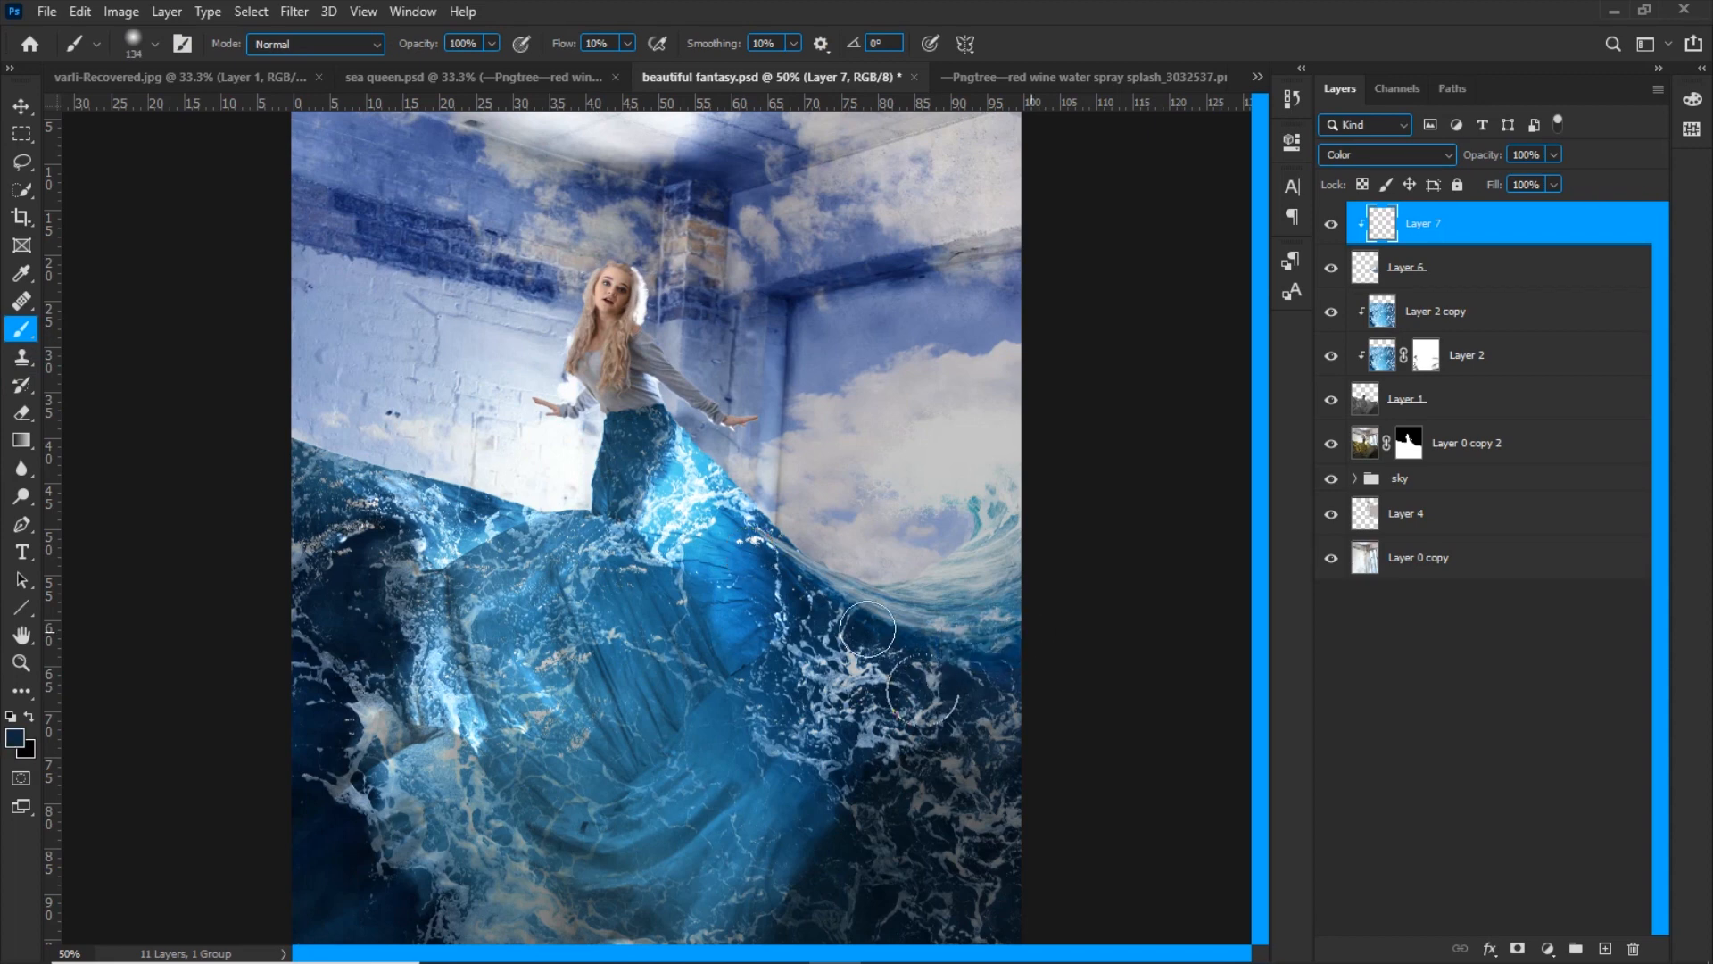
pyautogui.moveTo(557, 44); pyautogui.dragTo(689, 68)
pyautogui.moveTo(944, 571); pyautogui.dragTo(1004, 571)
pyautogui.moveTo(966, 571); pyautogui.dragTo(1024, 520)
# Soften the blue tint on Layer 7 along the splash's upper edge with the Eraser, comparing the layer hidden and shown
pyautogui.press('e')
pyautogui.moveTo(855, 473)
pyautogui.mouseDown()
pyautogui.moveTo(913, 408)
pyautogui.moveTo(946, 407)
pyautogui.moveTo(884, 384)
pyautogui.mouseUp()
pyautogui.click(1332, 232)
pyautogui.click(1331, 232)
# Add a layer mask to Layer 6 and paint it to blend the splash into the dress's water edge
pyautogui.click(1437, 269)
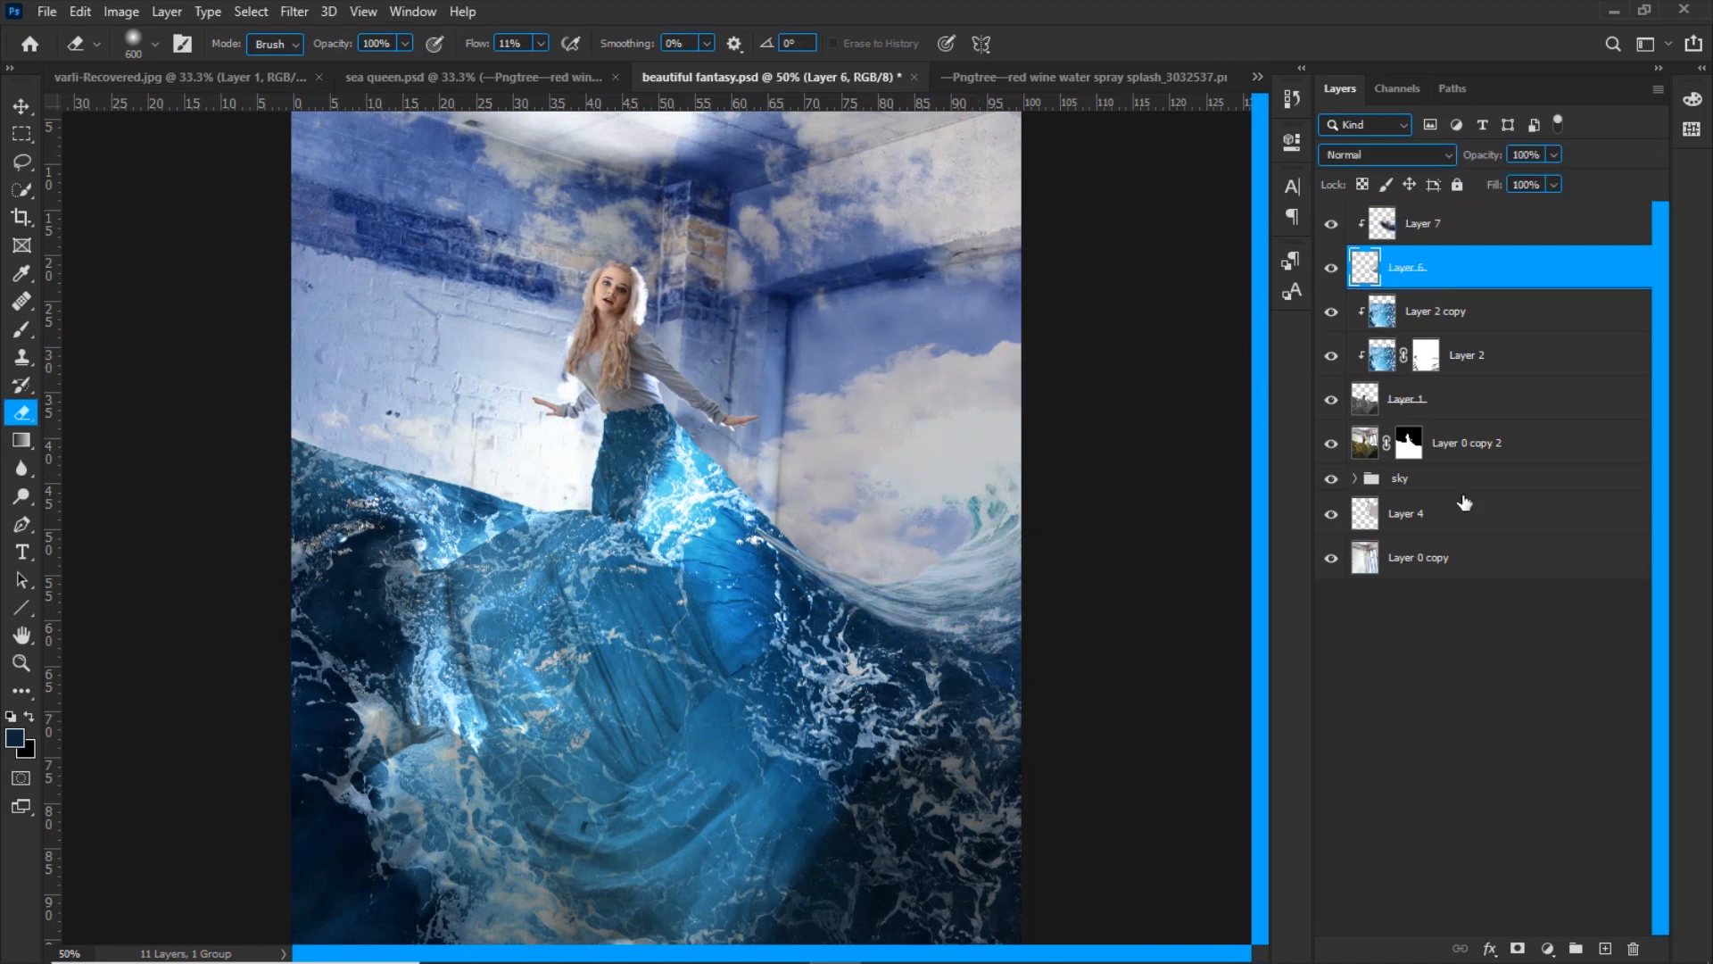
pyautogui.click(1521, 947)
pyautogui.press('b')
pyautogui.moveTo(708, 612); pyautogui.dragTo(688, 536)
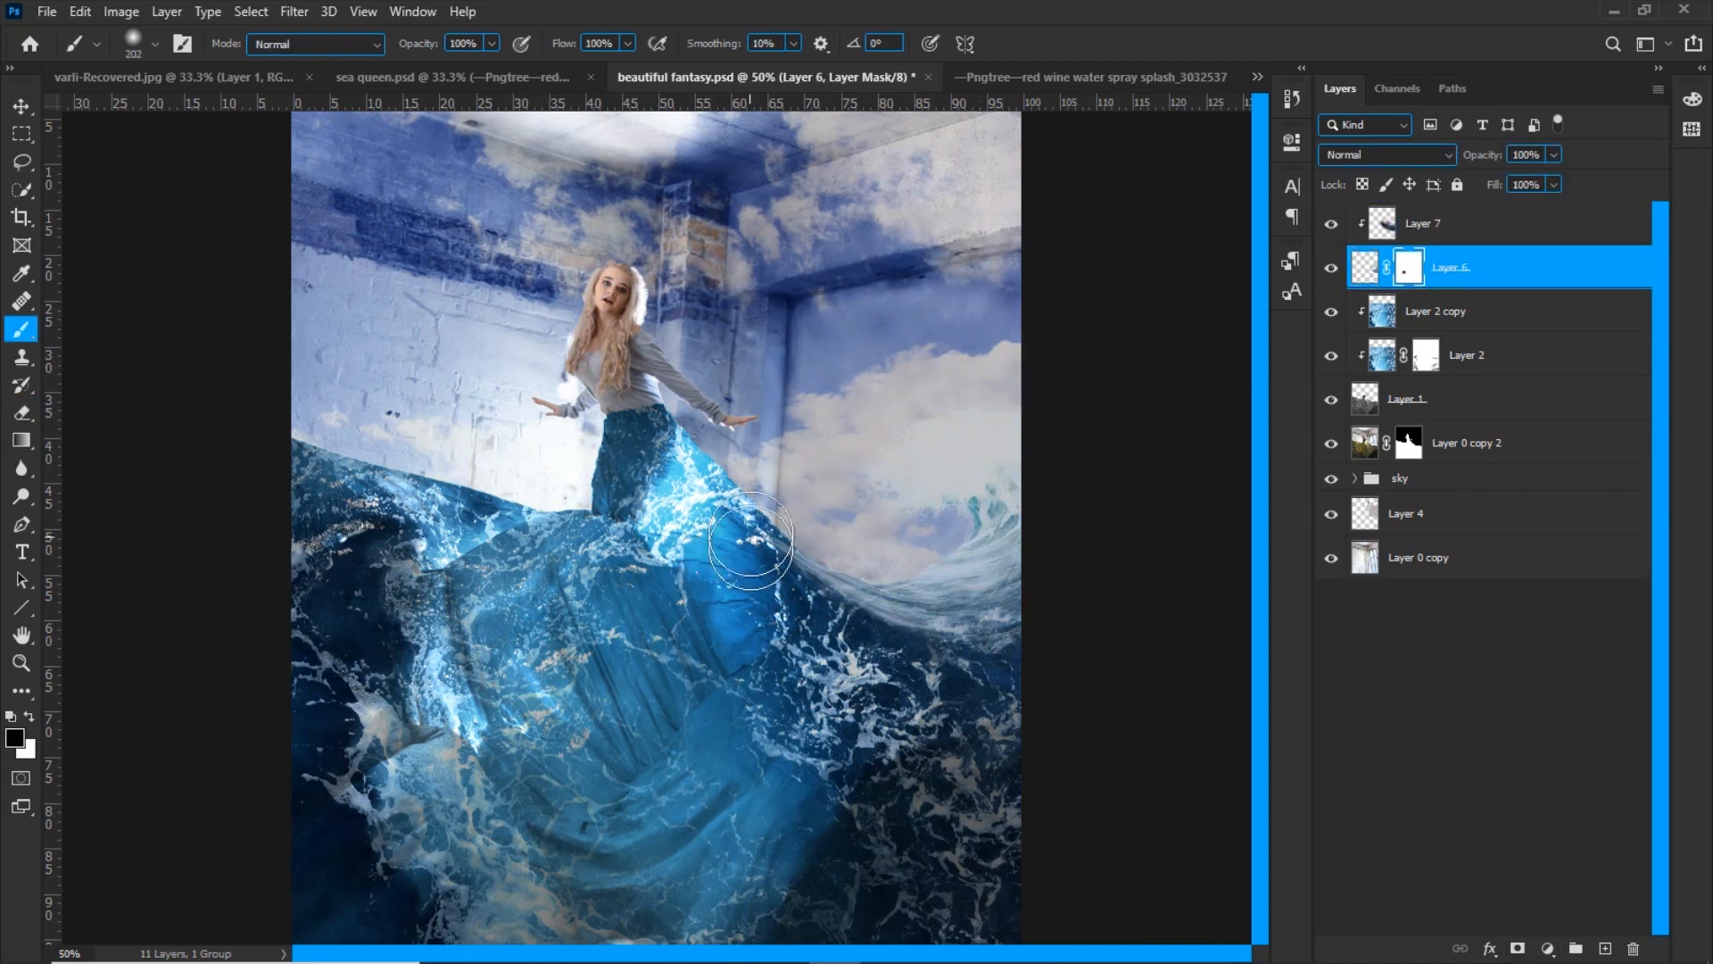
pyautogui.hotkey('shift', '1')
pyautogui.press('x')
pyautogui.press('x')
pyautogui.moveTo(769, 525); pyautogui.dragTo(1084, 661)
pyautogui.press('x')
pyautogui.moveTo(909, 616); pyautogui.dragTo(1005, 595)
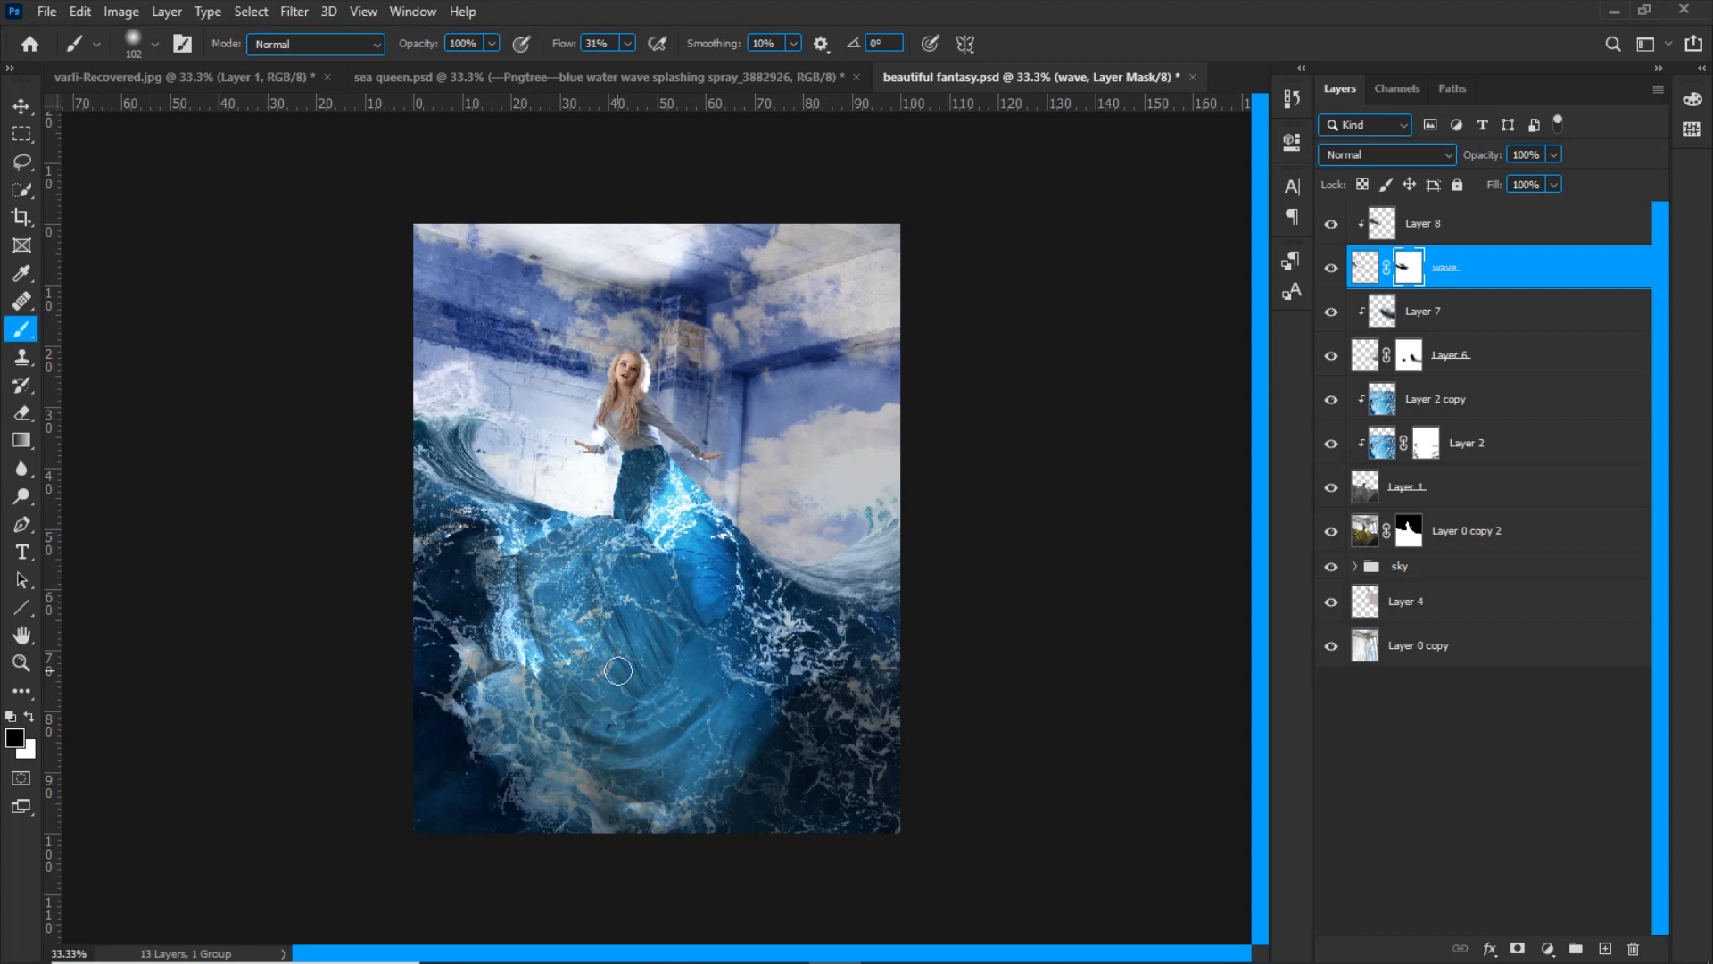
# Add a layer above Layer 8, fill it with 50% Gray and set its blend mode to Overlay
pyautogui.click(1431, 231)
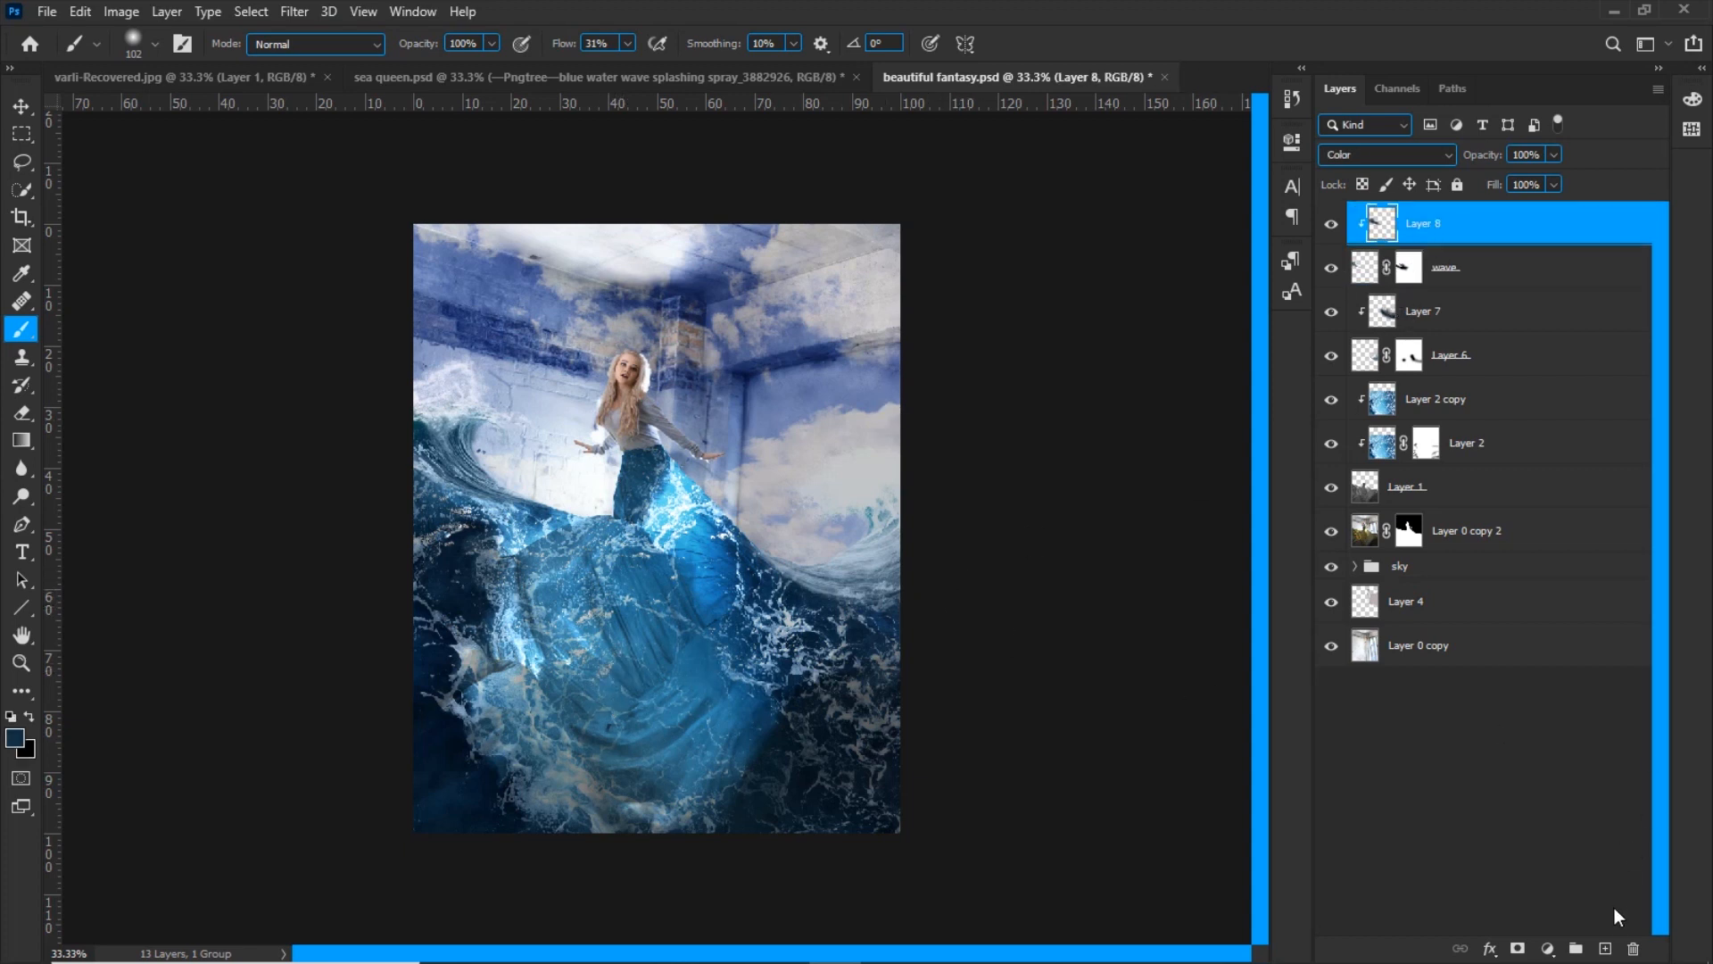
pyautogui.click(1606, 948)
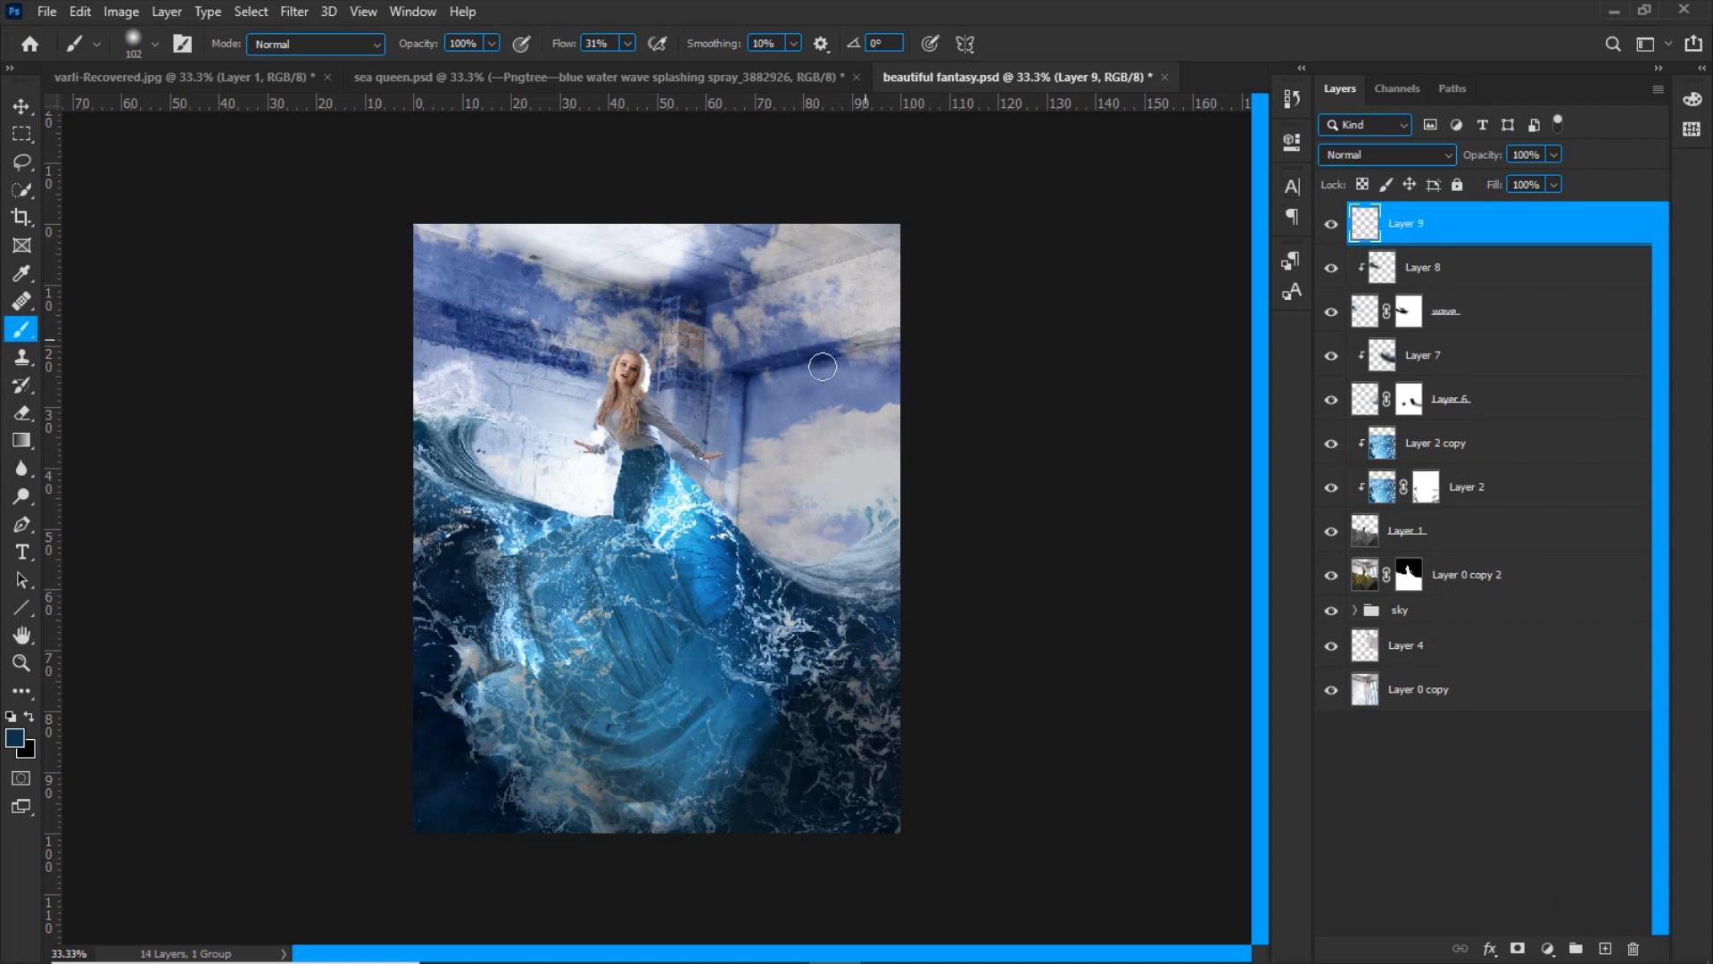
pyautogui.hotkey('shift', 'BackSpace')
pyautogui.click(843, 252)
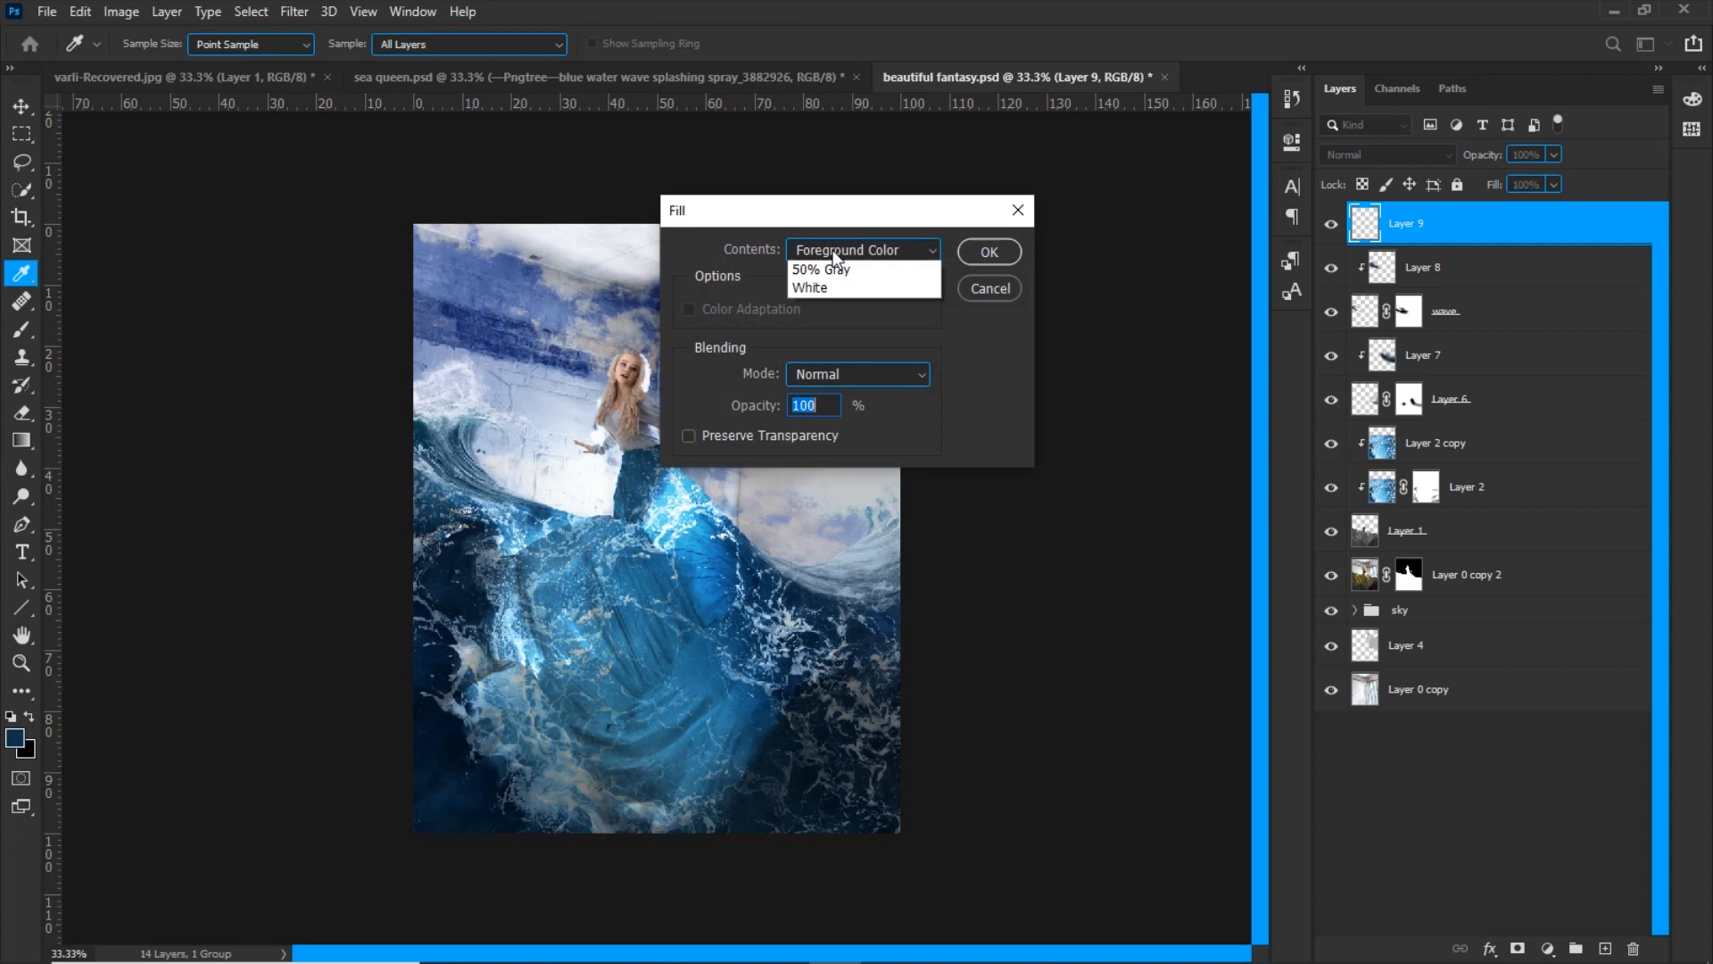
pyautogui.click(821, 434)
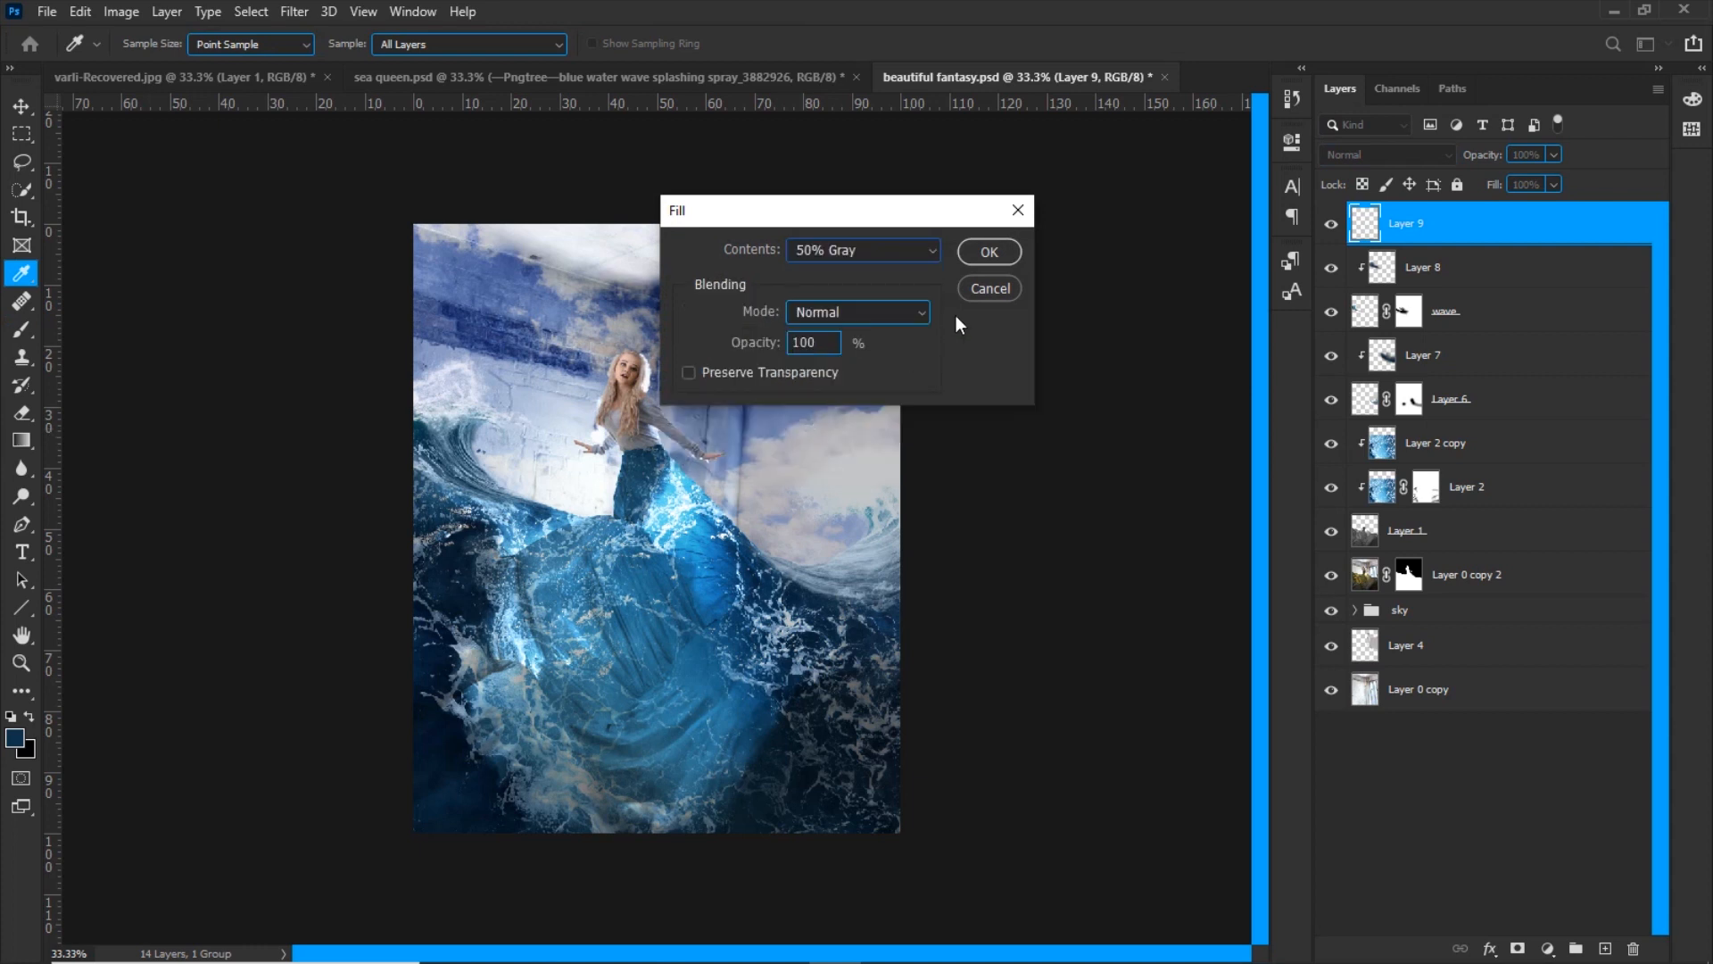
pyautogui.click(983, 255)
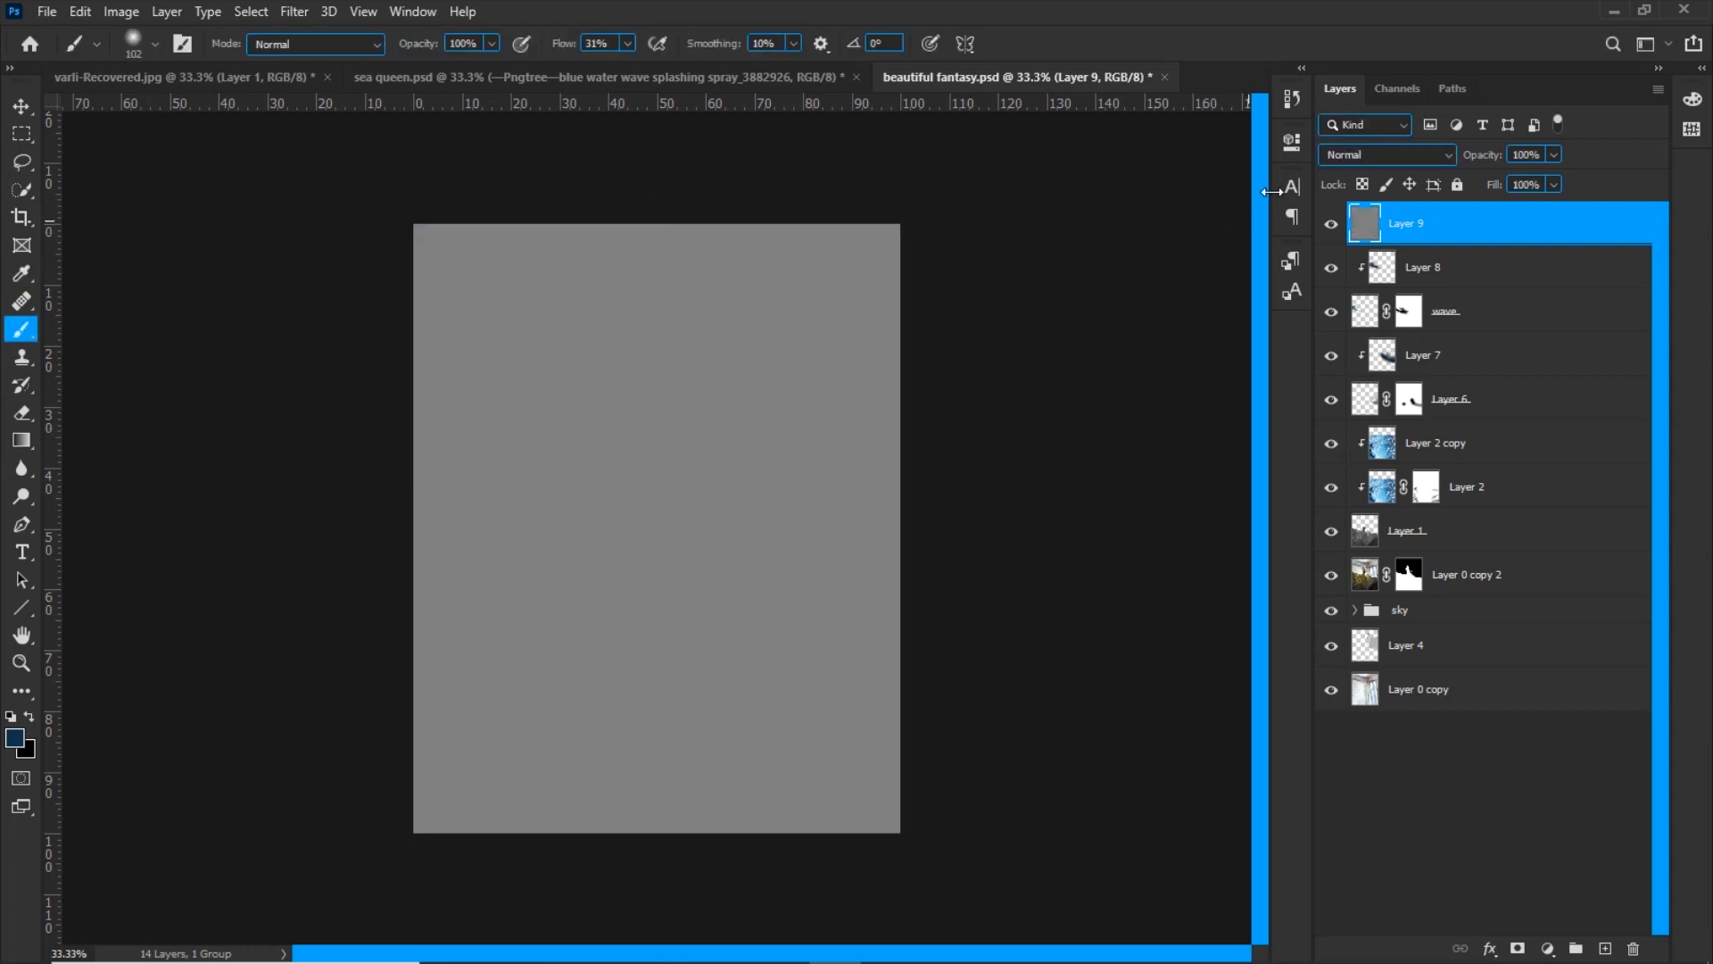
pyautogui.click(1330, 155)
pyautogui.click(1333, 415)
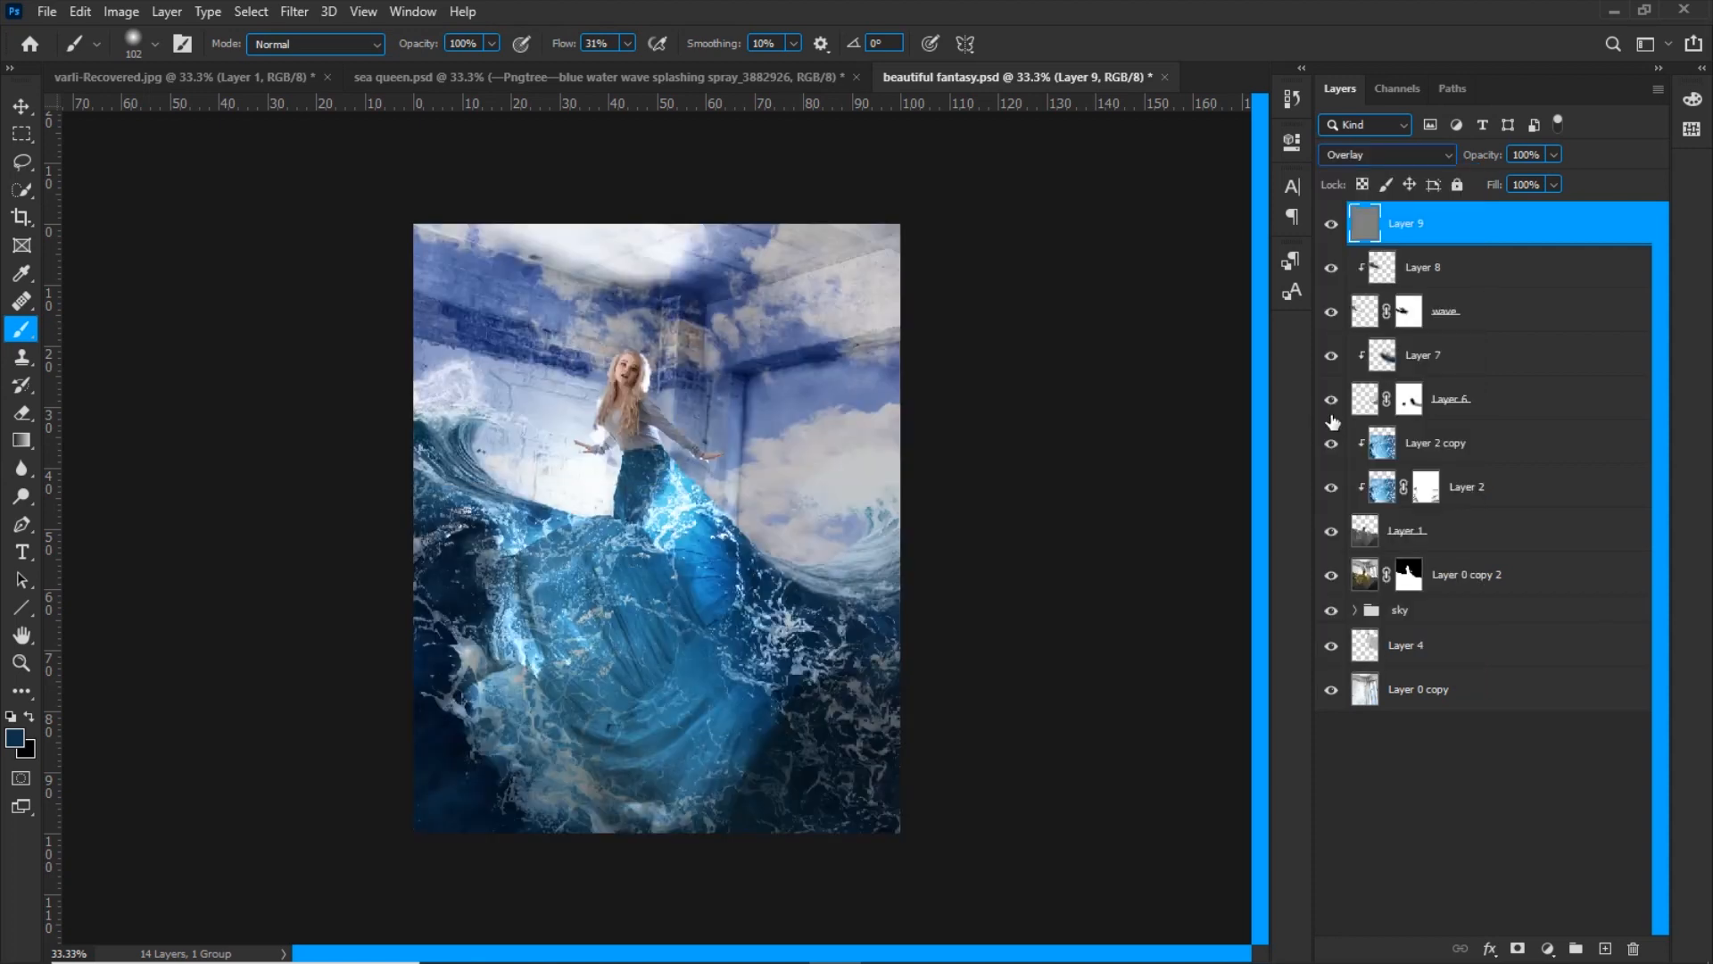
# Brighten the dress's lower and central folds on Layer 9 with the Dodge tool on Midtones at 8% exposure
pyautogui.click(25, 500)
pyautogui.moveTo(383, 49); pyautogui.dragTo(365, 47)
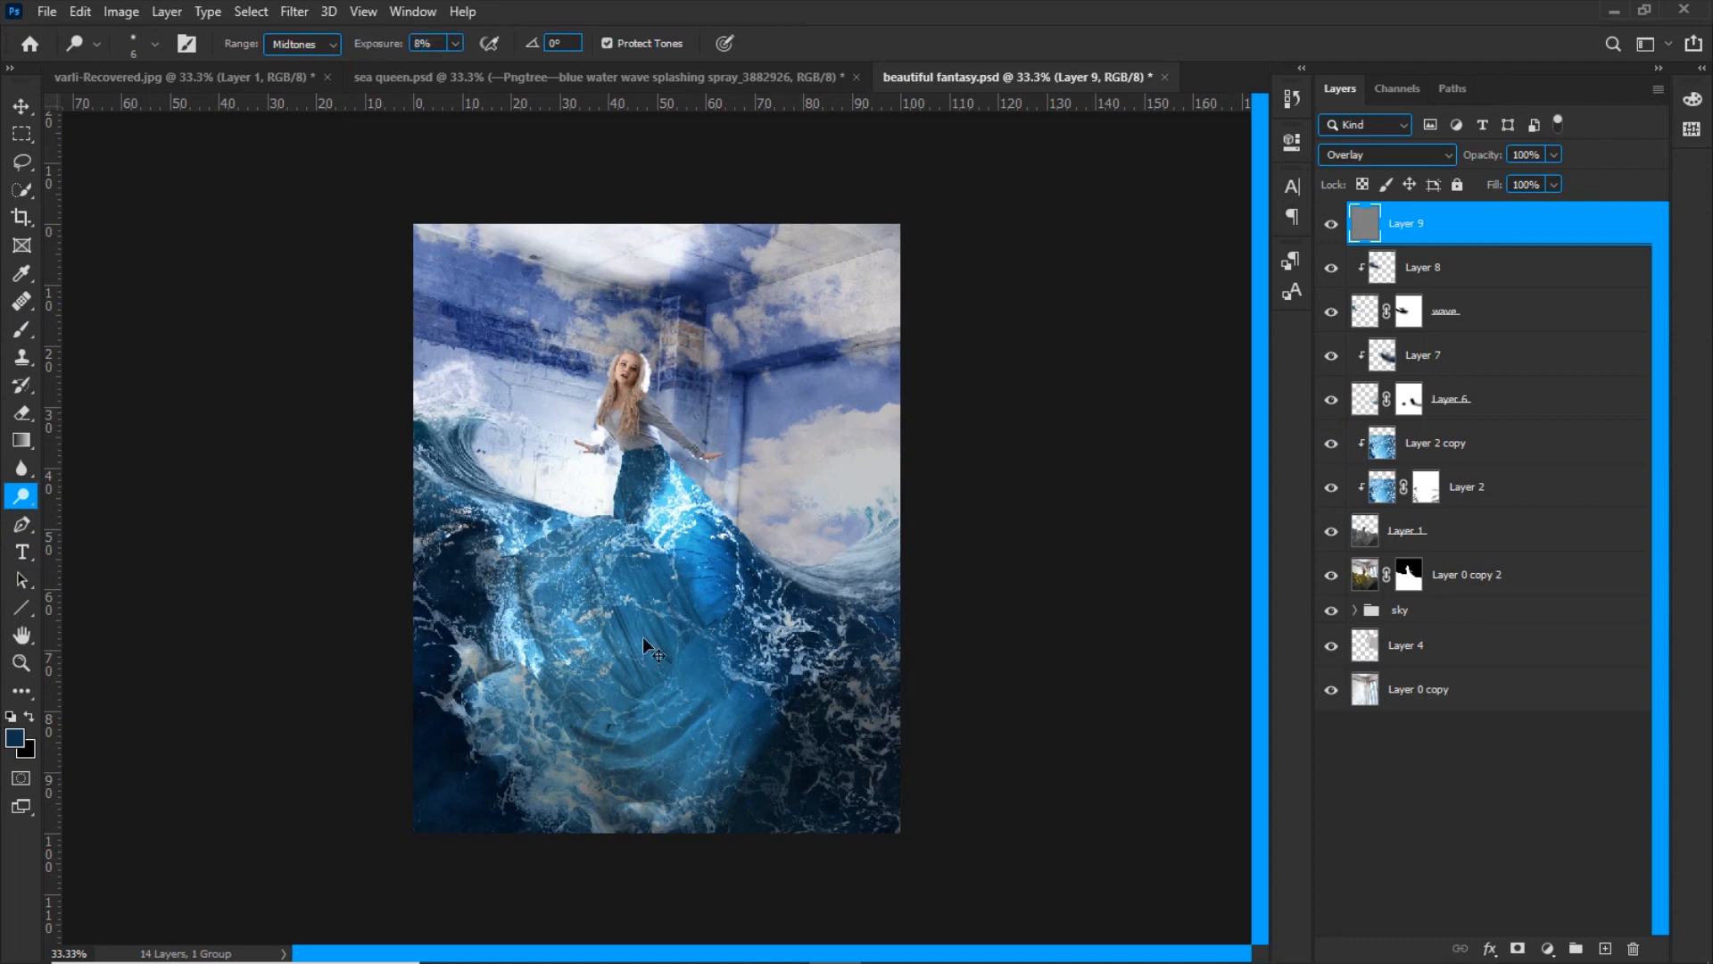
pyautogui.scroll(2, 644, 644)
pyautogui.scroll(-3, 707, 606)
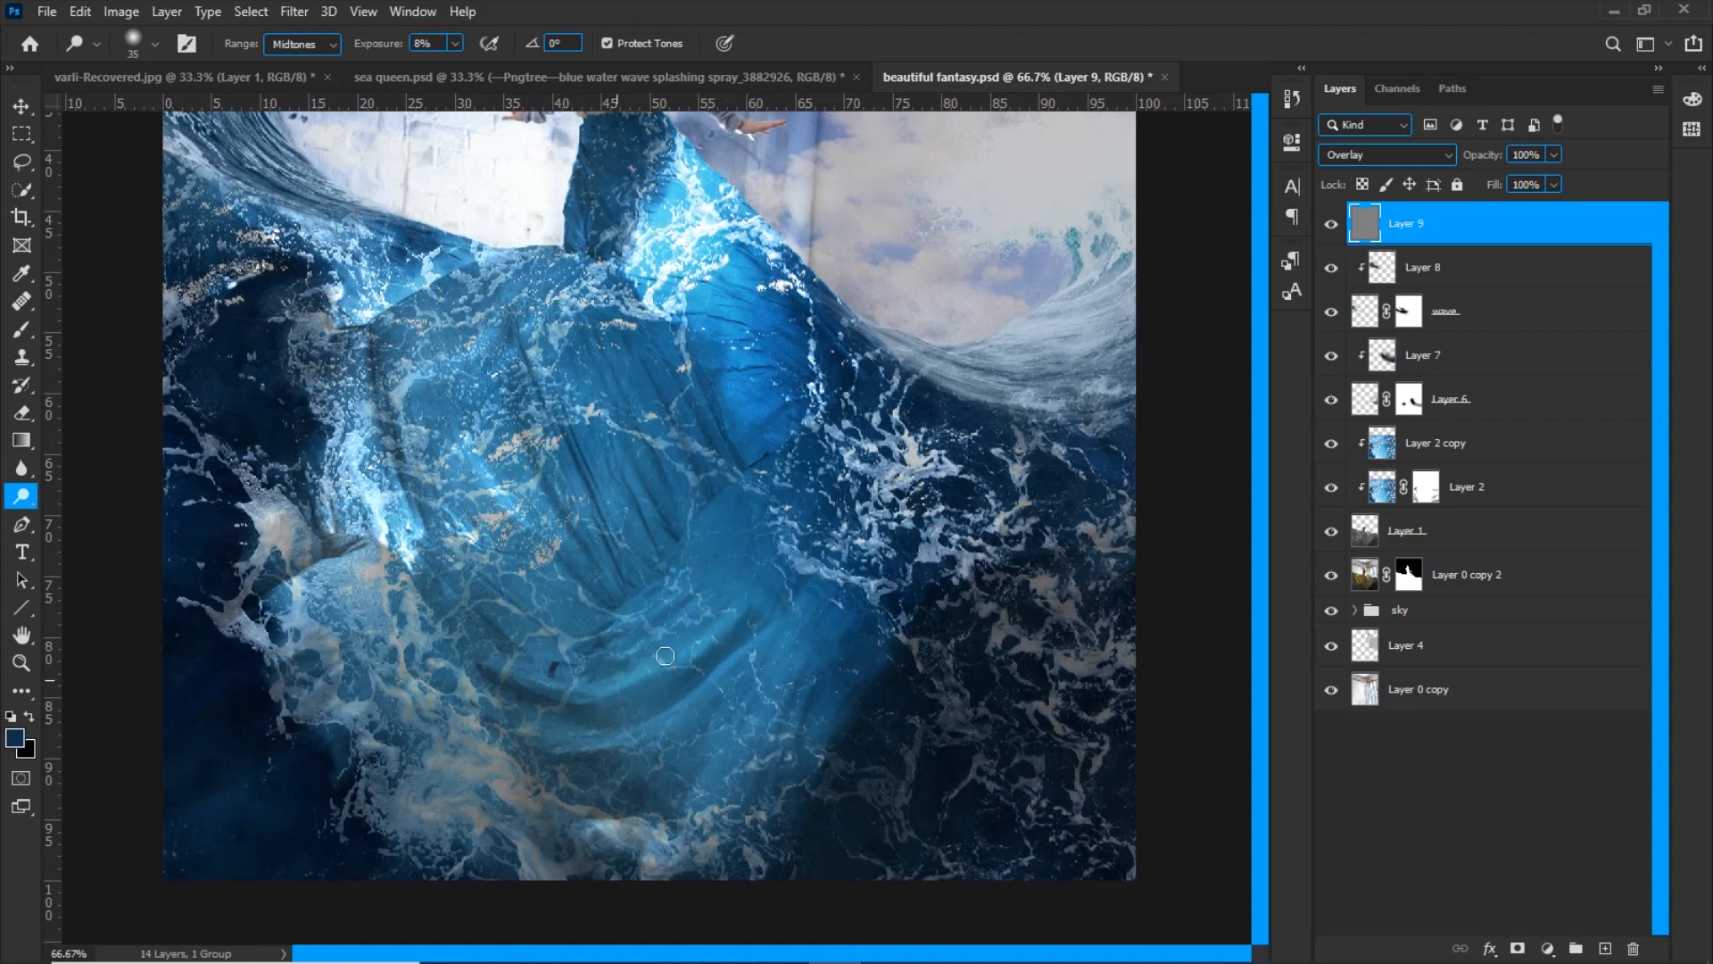
pyautogui.moveTo(610, 629); pyautogui.dragTo(685, 583)
pyautogui.moveTo(707, 795)
pyautogui.mouseDown()
pyautogui.moveTo(811, 688)
pyautogui.moveTo(826, 638)
pyautogui.mouseUp()
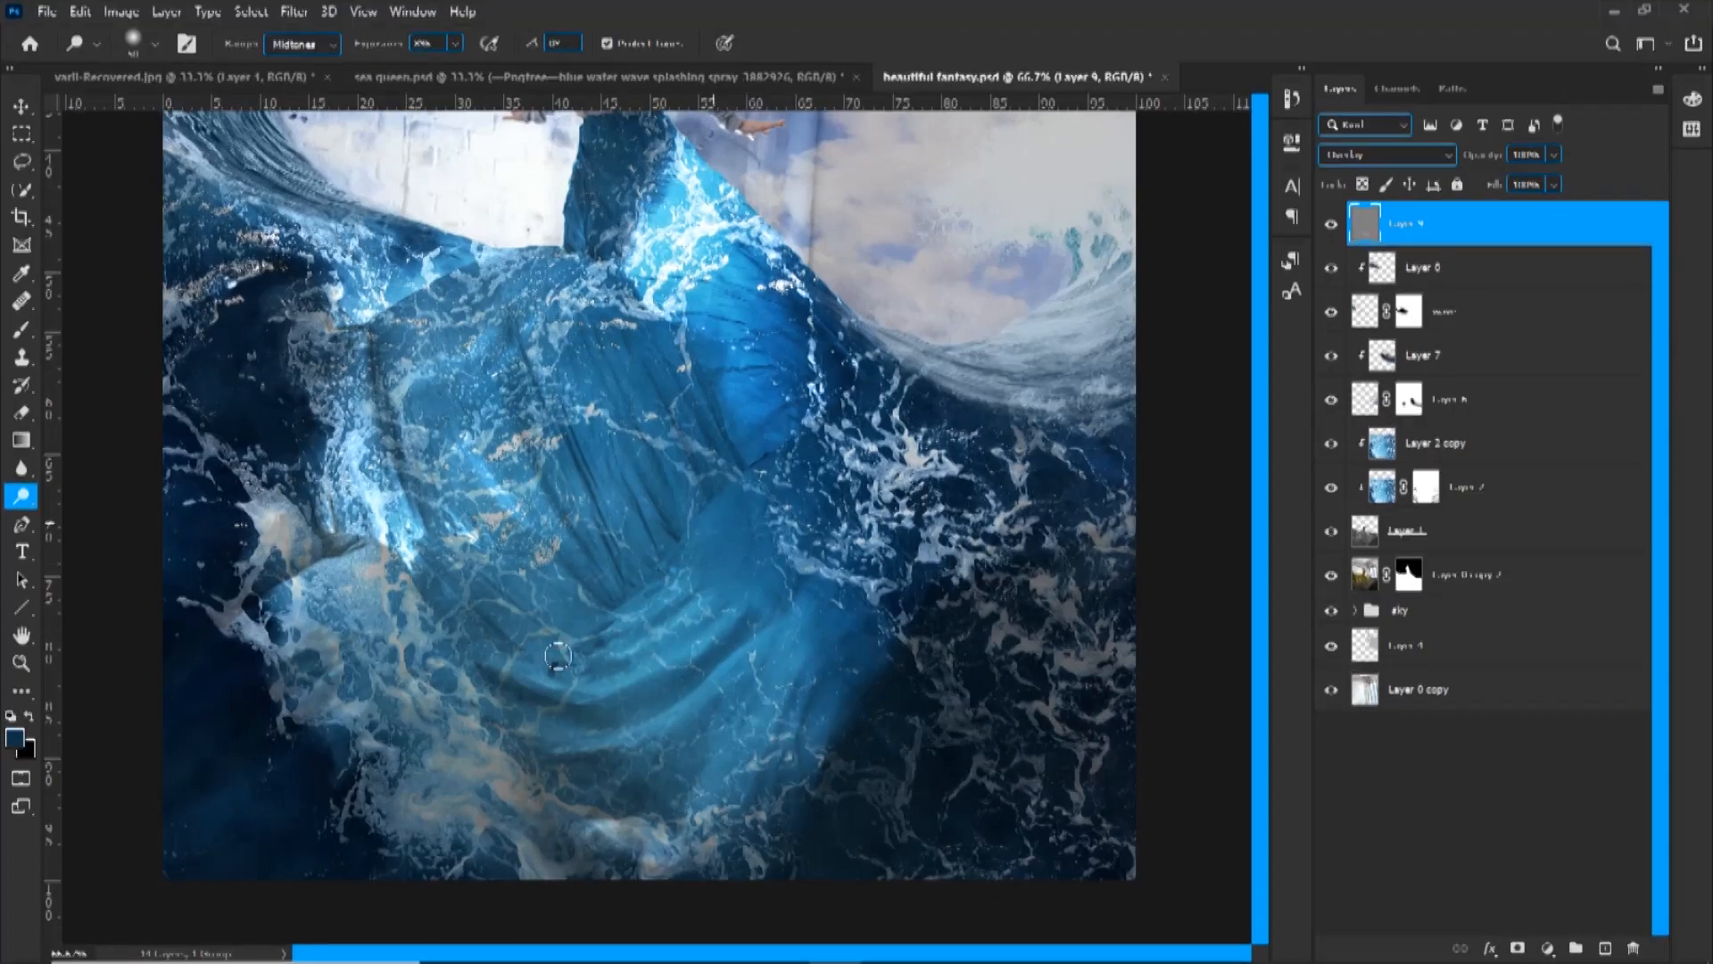
pyautogui.moveTo(564, 364); pyautogui.dragTo(620, 516)
# Dodge the foam along the dress's left side and lower hem with a larger brush
pyautogui.press(']')
pyautogui.press(']')
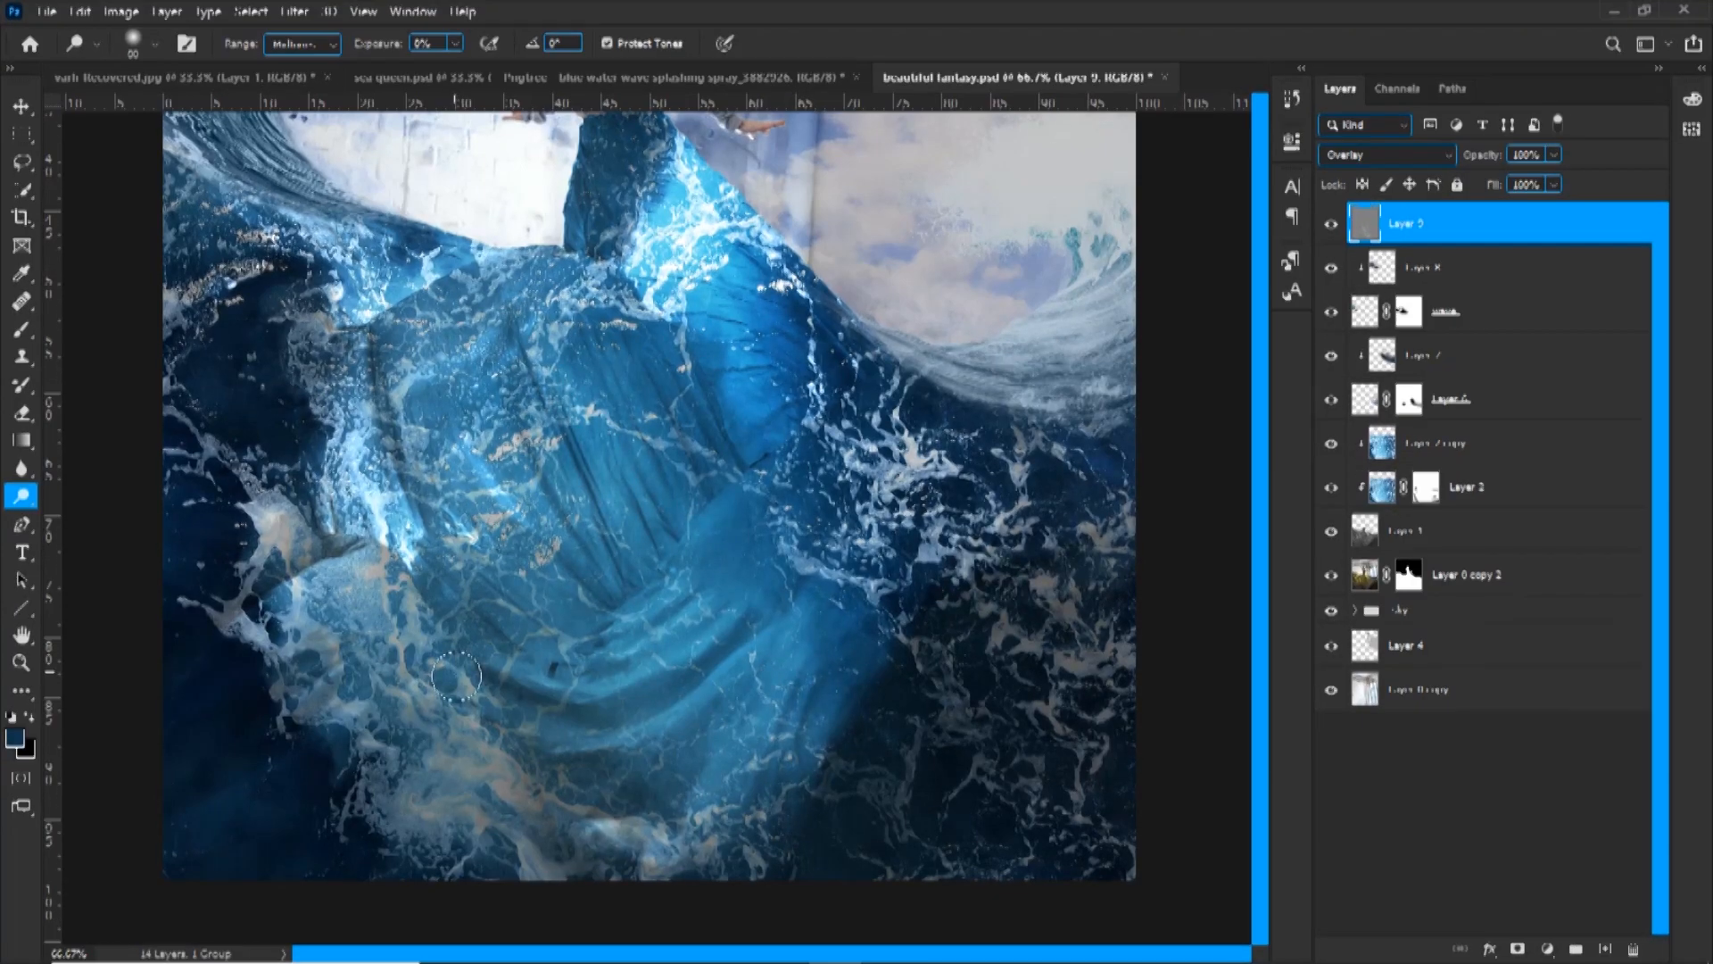
pyautogui.moveTo(464, 816); pyautogui.dragTo(278, 642)
pyautogui.moveTo(379, 361); pyautogui.dragTo(342, 423)
pyautogui.moveTo(396, 278)
pyautogui.mouseDown()
pyautogui.moveTo(365, 310)
pyautogui.moveTo(438, 261)
pyautogui.mouseUp()
pyautogui.press(']')
pyautogui.press(']')
pyautogui.moveTo(531, 834); pyautogui.dragTo(705, 850)
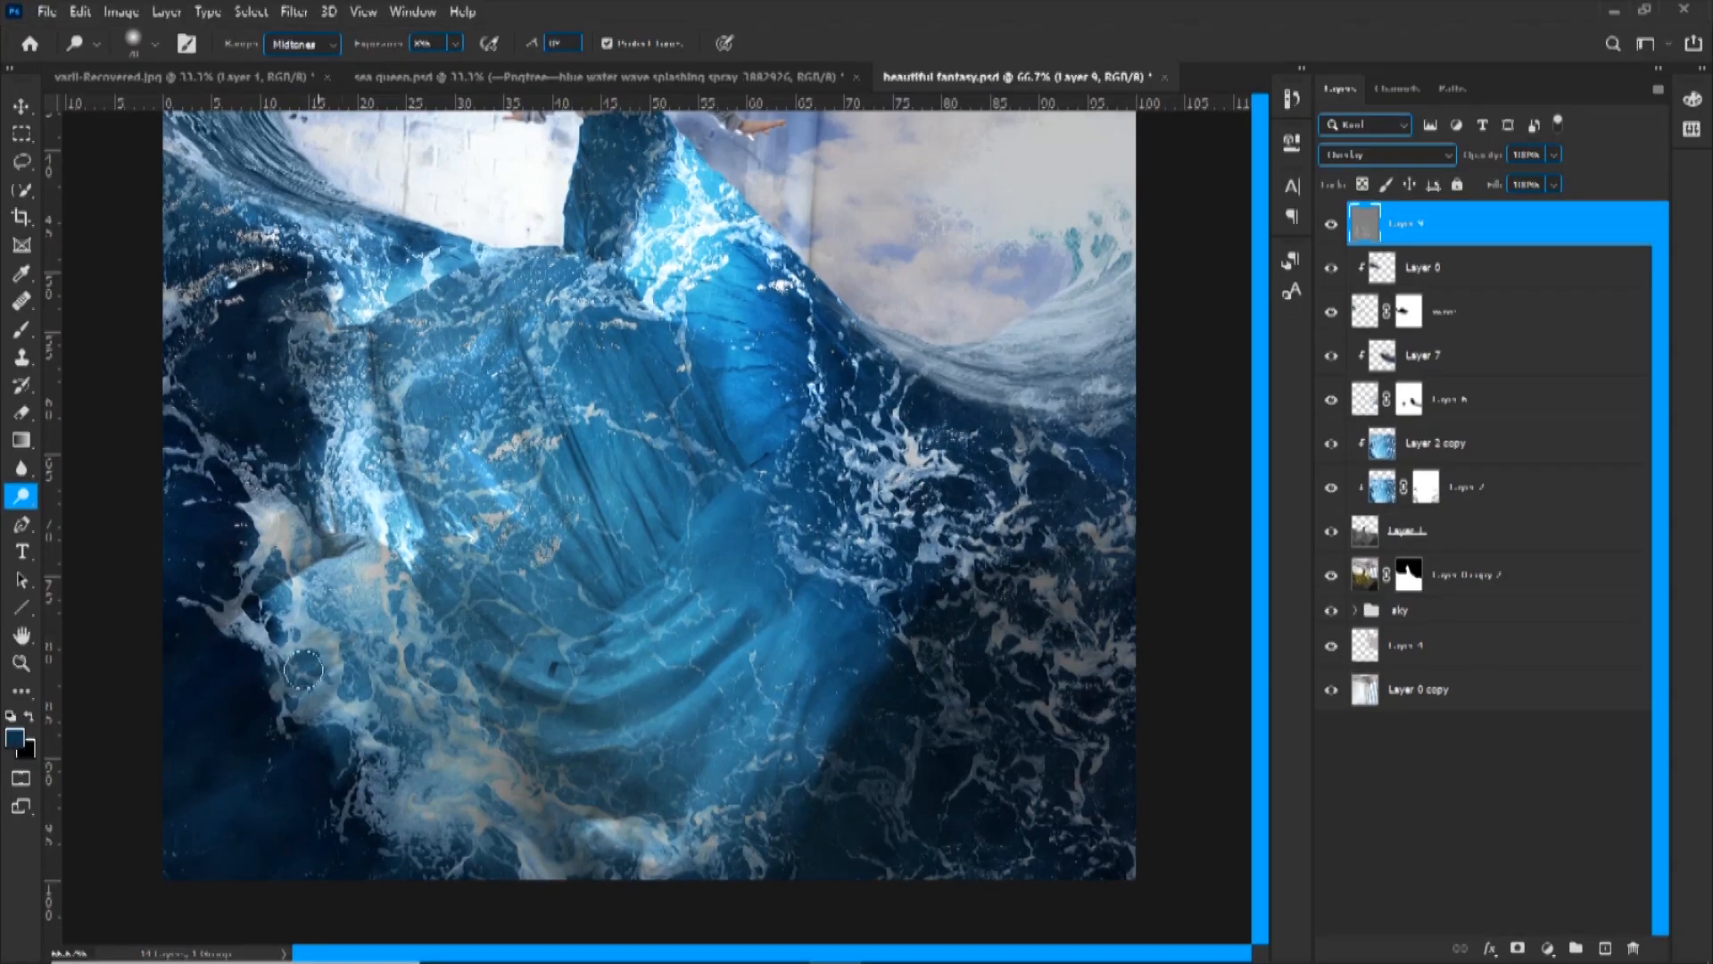
# Dodge the fold highlights across the lower dress and the foam on its left with a smaller brush
pyautogui.hotkey('ctrl', '-')
pyautogui.press('[')
pyautogui.press('[')
pyautogui.press('[')
pyautogui.press('[')
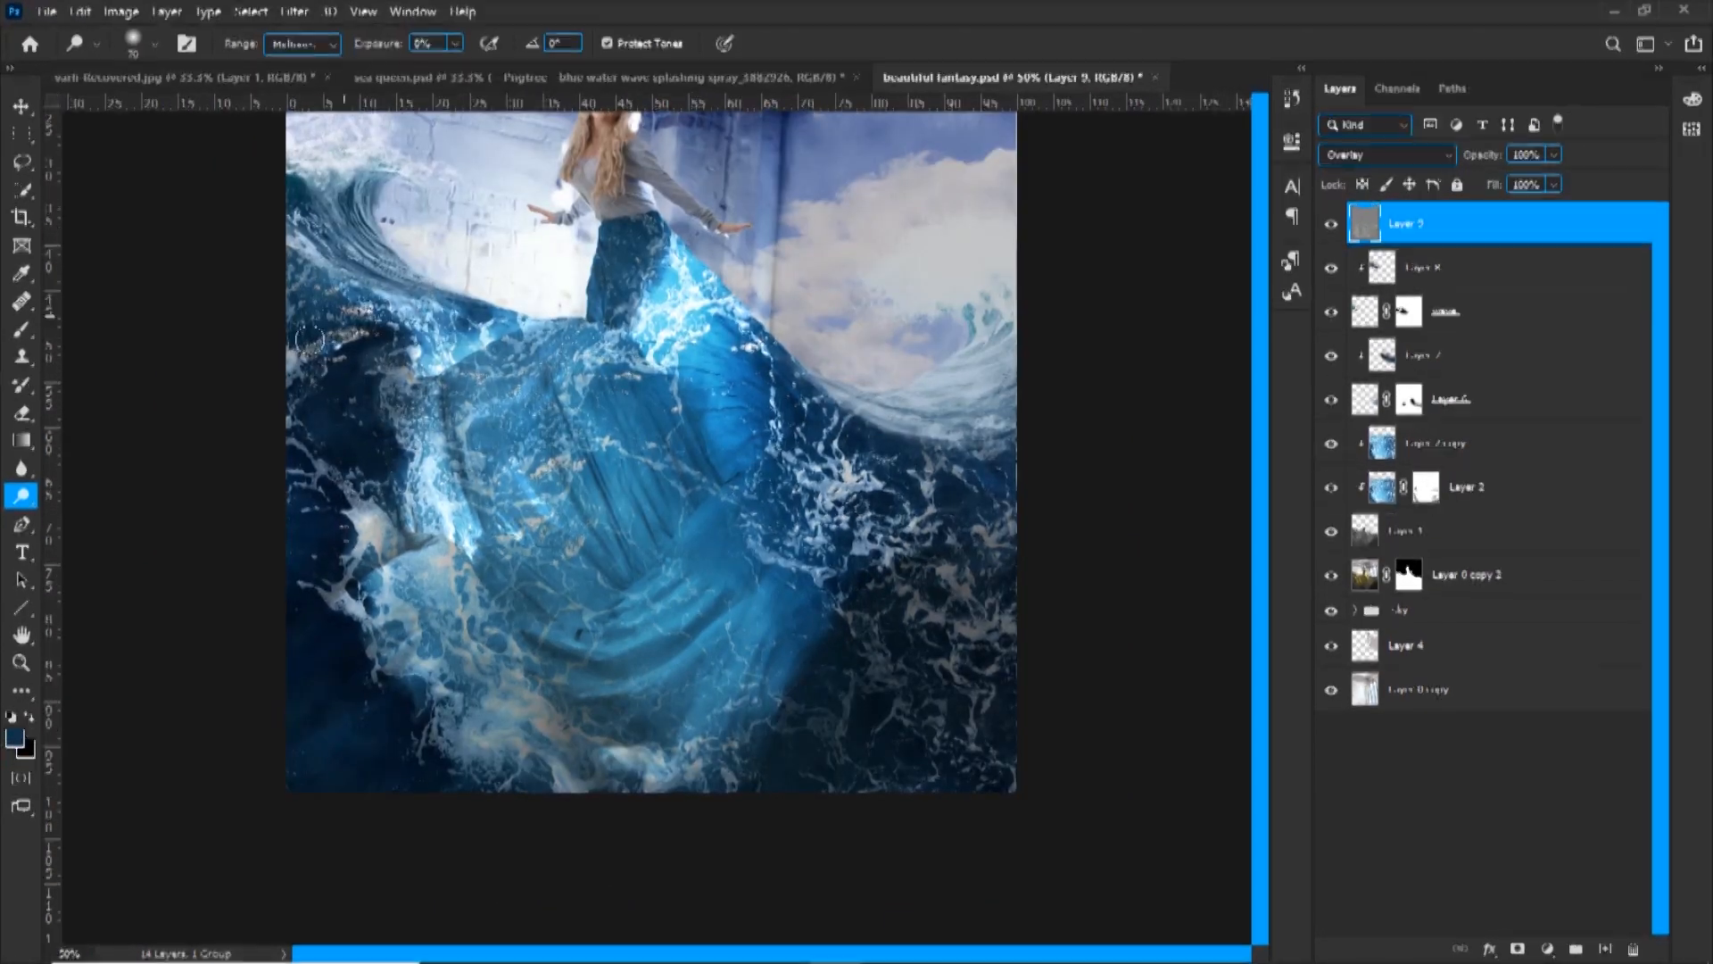
pyautogui.moveTo(609, 623); pyautogui.dragTo(665, 611)
pyautogui.moveTo(593, 648)
pyautogui.mouseDown()
pyautogui.moveTo(668, 635)
pyautogui.moveTo(641, 693)
pyautogui.moveTo(670, 544)
pyautogui.moveTo(629, 464)
pyautogui.moveTo(757, 477)
pyautogui.mouseUp()
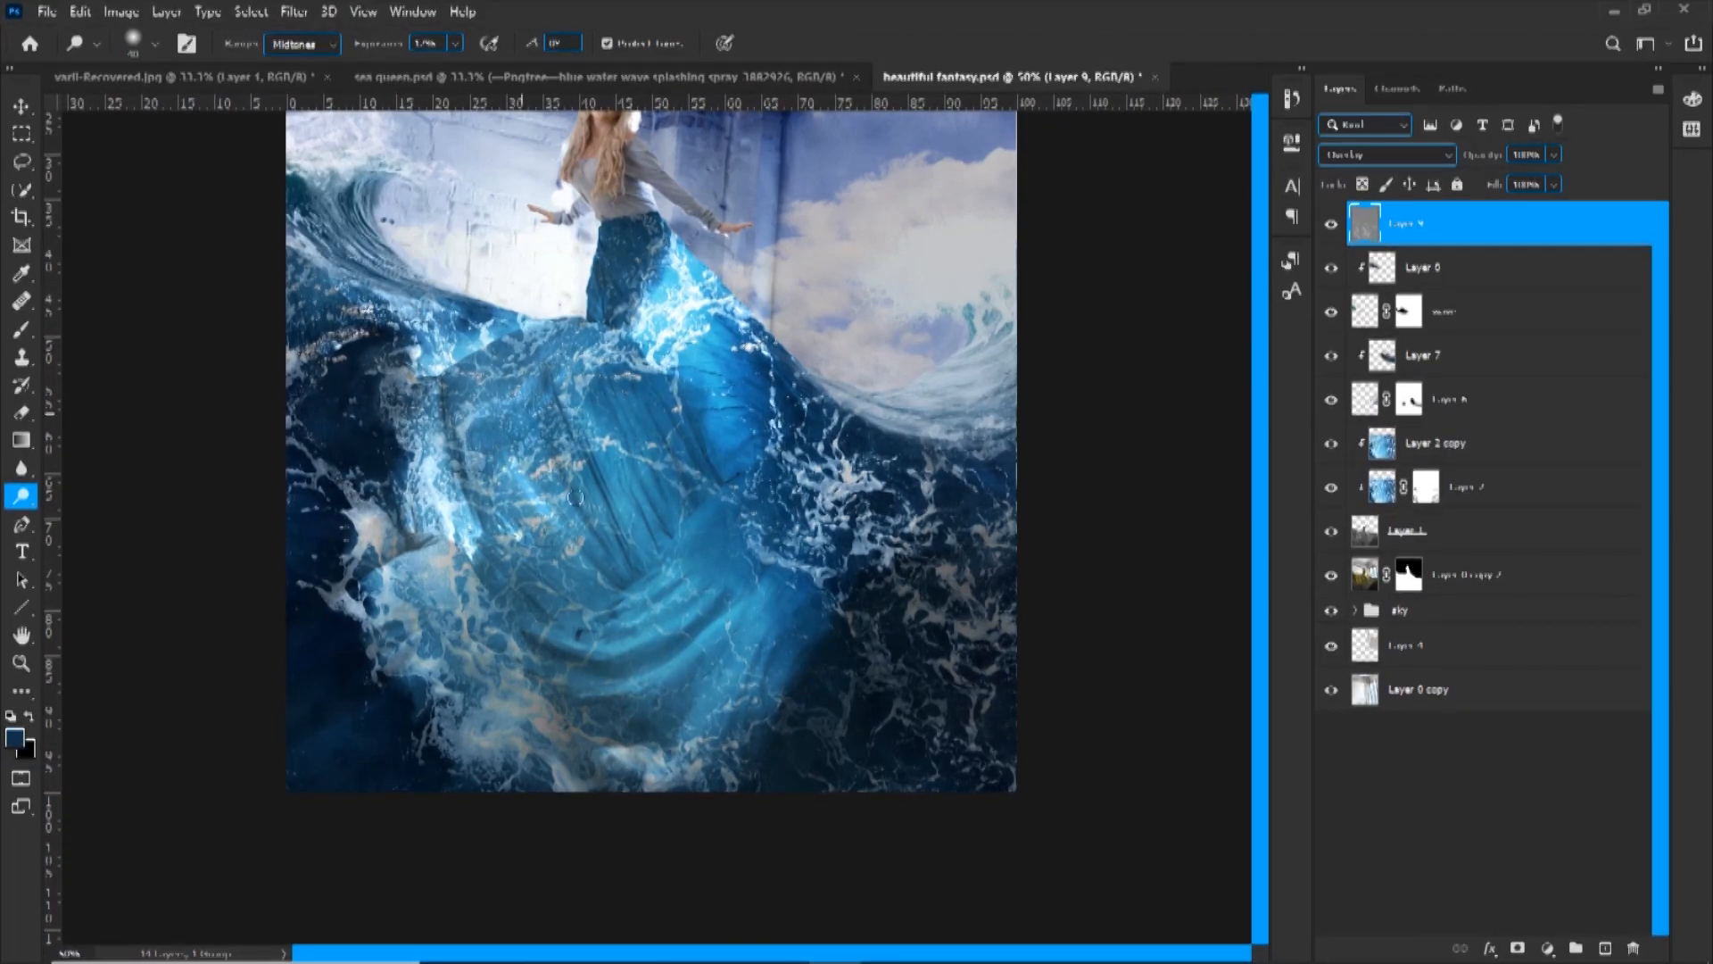
pyautogui.moveTo(468, 654); pyautogui.dragTo(407, 619)
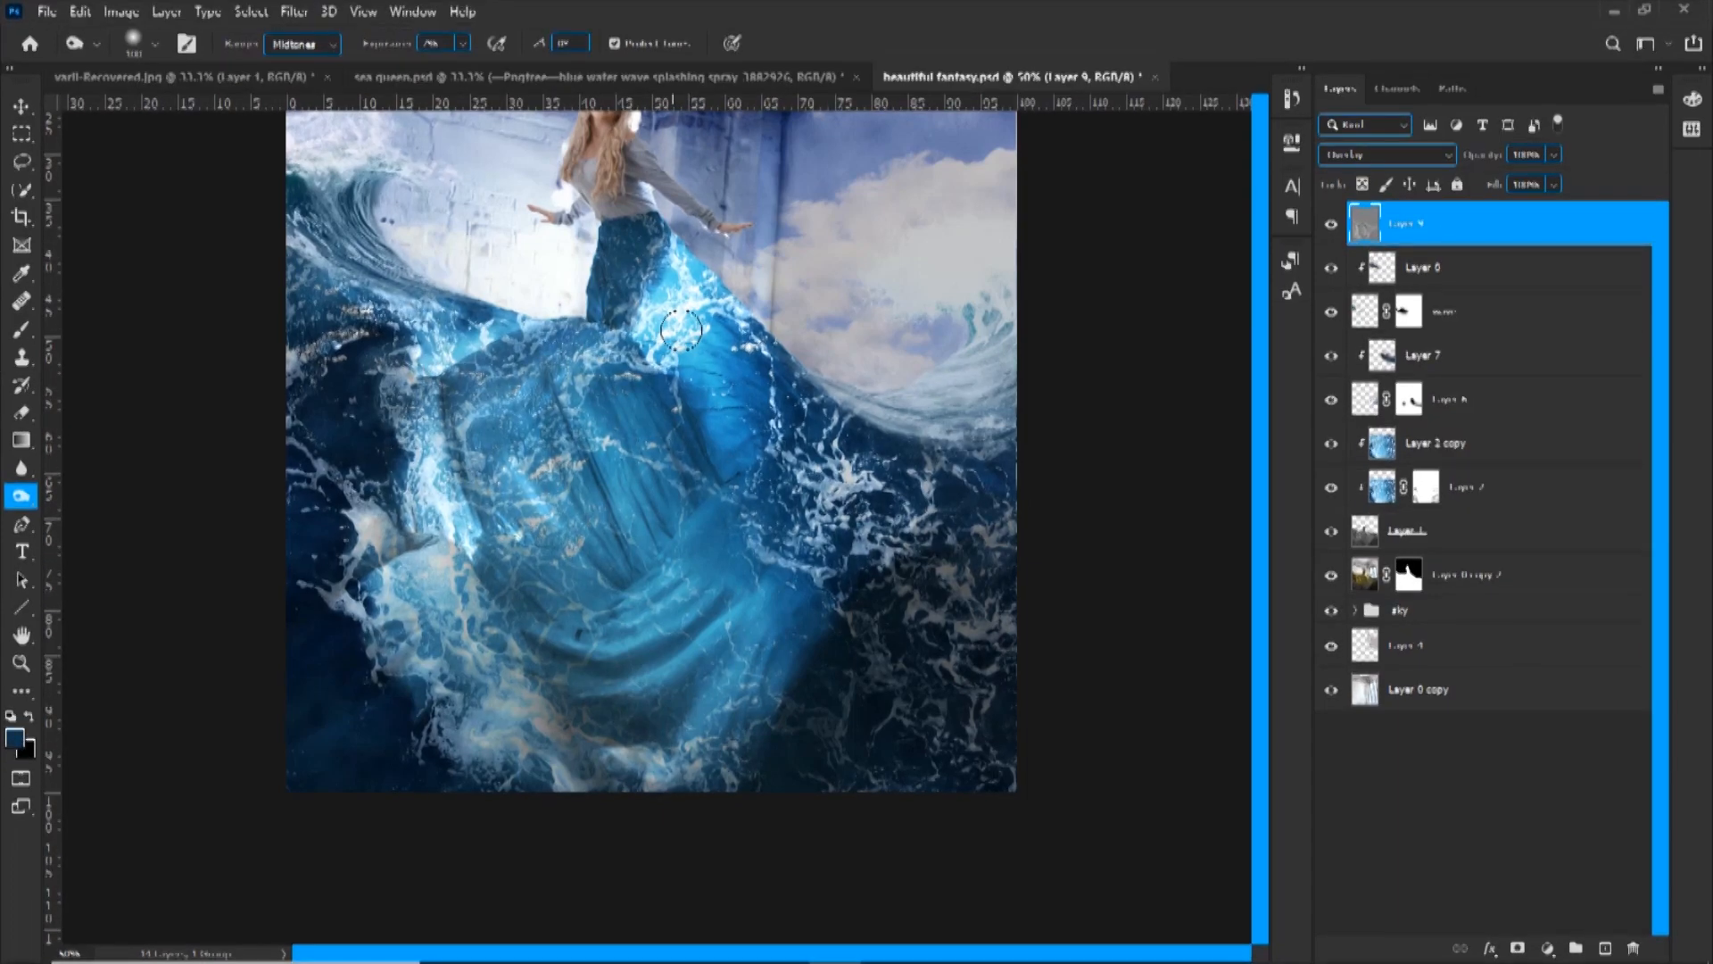
# Darken the shadows between the dress folds and foam with the Burn tool on Midtones at 7% exposure
pyautogui.hotkey('shift', 'o')
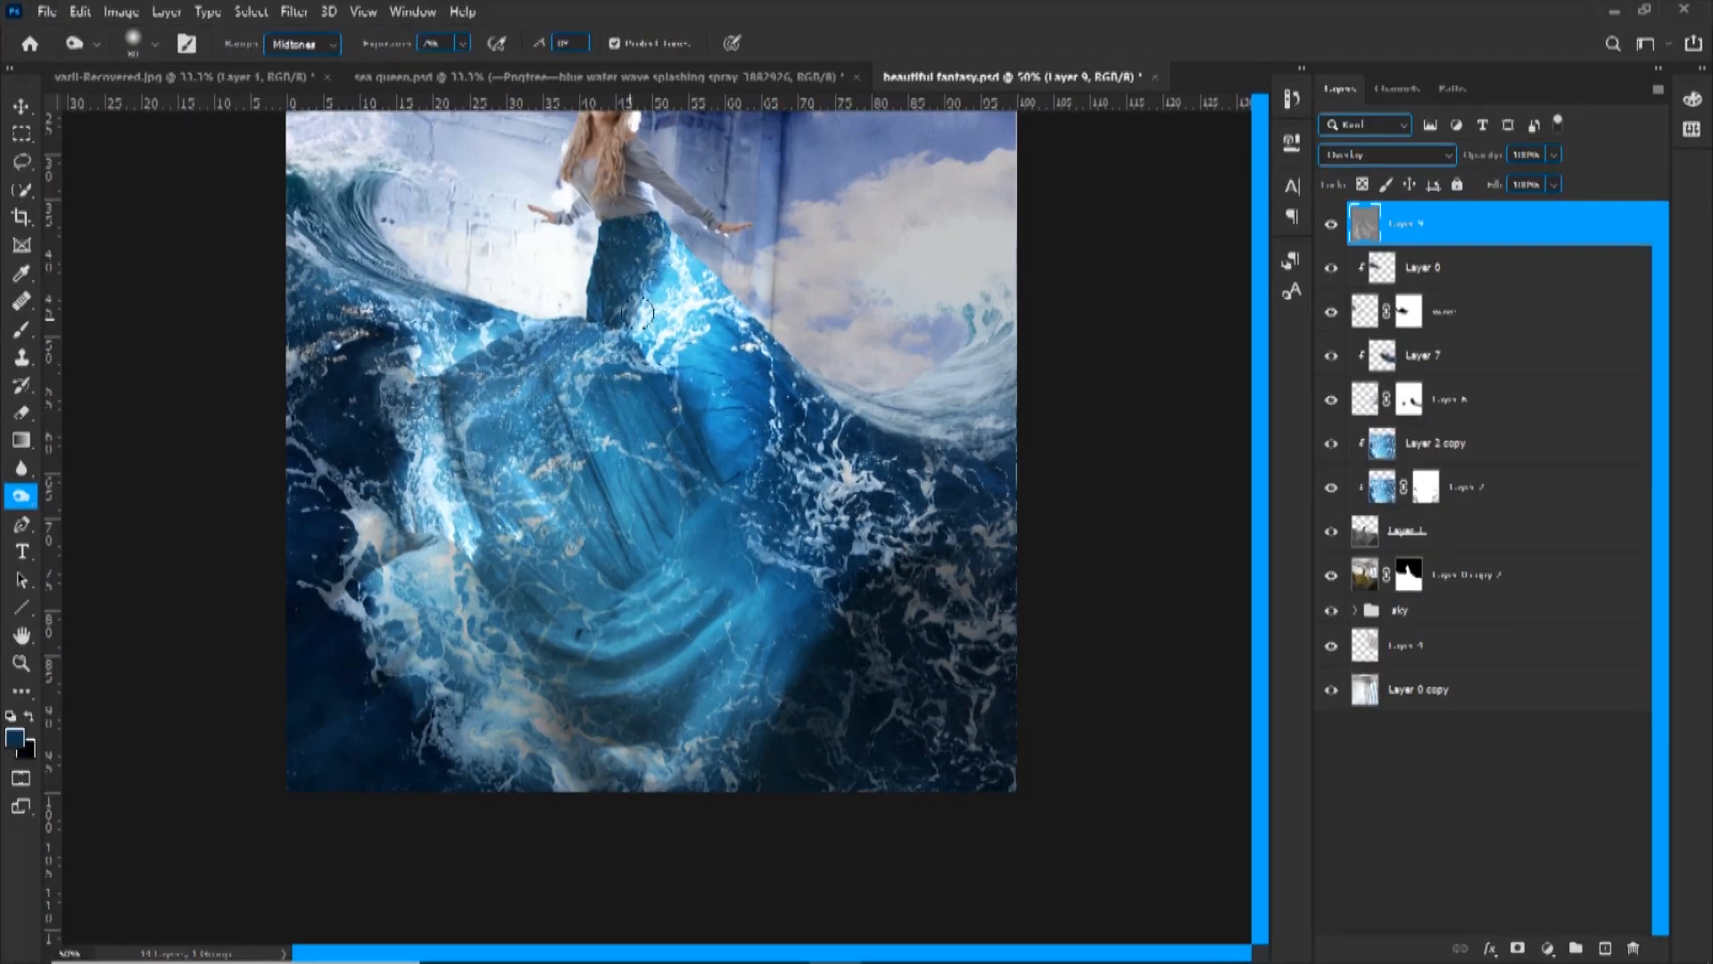
pyautogui.hotkey('shift', 'o')
pyautogui.press(']')
pyautogui.press(']')
pyautogui.press(']')
pyautogui.press(']')
pyautogui.hotkey('shift', 'o')
pyautogui.hotkey('ctrl', '-')
# Dodge the lower-right edge of the water dress
pyautogui.rightClick(22, 496)
pyautogui.click(134, 496)
pyautogui.moveTo(800, 695)
pyautogui.mouseDown()
pyautogui.moveTo(757, 636)
pyautogui.moveTo(785, 653)
pyautogui.mouseUp()
# Burn the outer water and the area below the woman's waist on Layer 9, varying the brush size
pyautogui.rightClick(22, 496)
pyautogui.click(107, 517)
pyautogui.press(']')
pyautogui.press(']')
pyautogui.press(']')
pyautogui.press(']')
pyautogui.rightClick(21, 496)
pyautogui.click(107, 516)
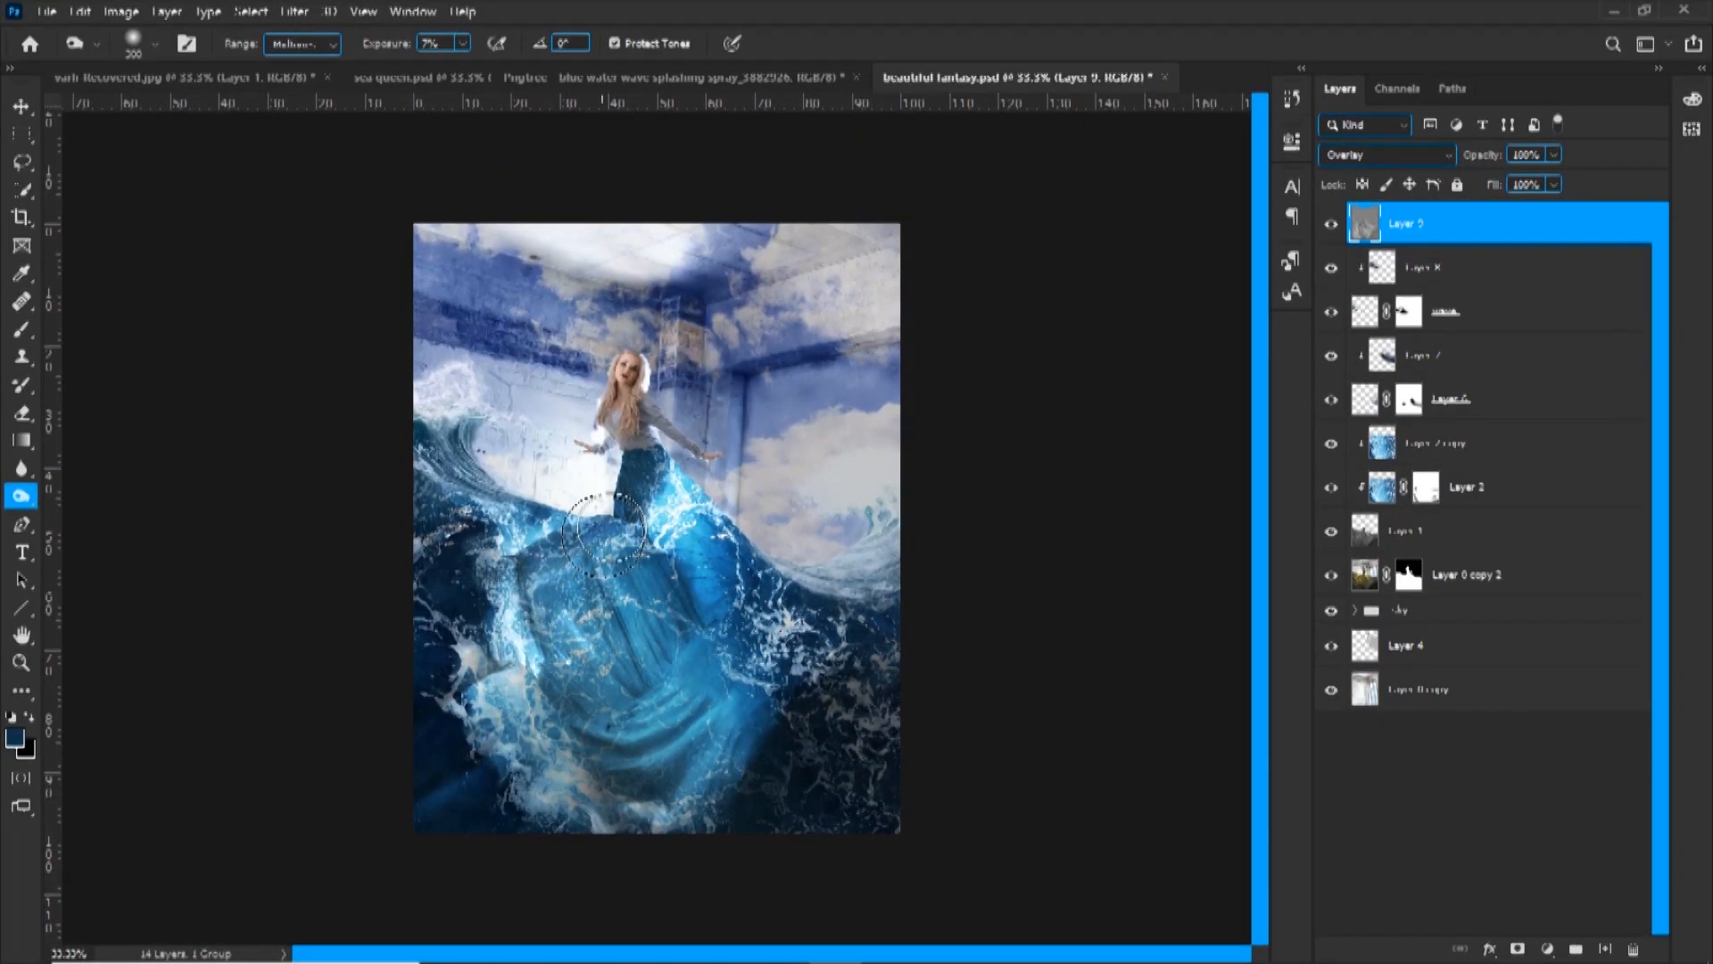
pyautogui.press('[')
pyautogui.press('[')
pyautogui.press('[')
pyautogui.press('[')
pyautogui.press('[')
pyautogui.press('[')
pyautogui.hotkey('ctrl', '+')
# Dodge the fine foam and water highlights with a smaller brush
pyautogui.rightClick(21, 496)
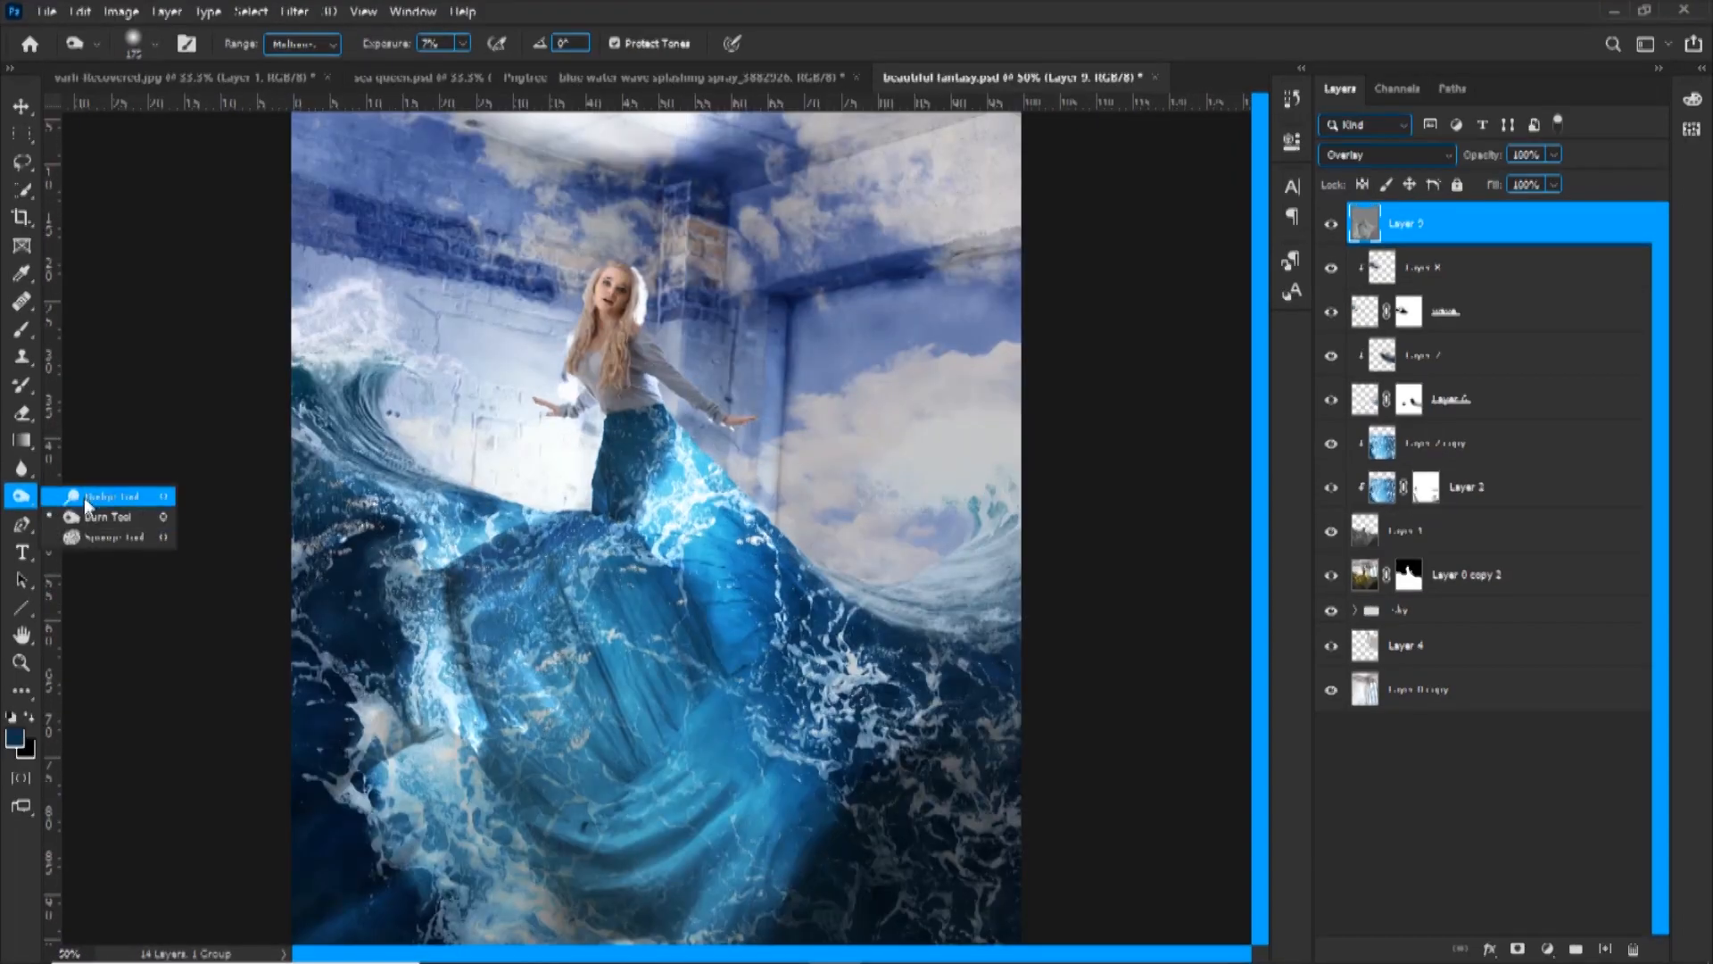
pyautogui.click(86, 500)
pyautogui.press('[')
pyautogui.press('[')
pyautogui.press('[')
pyautogui.press('[')
pyautogui.press('[')
pyautogui.press('[')
pyautogui.press('[')
# Burn the walls and ceiling around the woman with a larger brush to deepen the room's shadows
pyautogui.rightClick(22, 497)
pyautogui.click(107, 517)
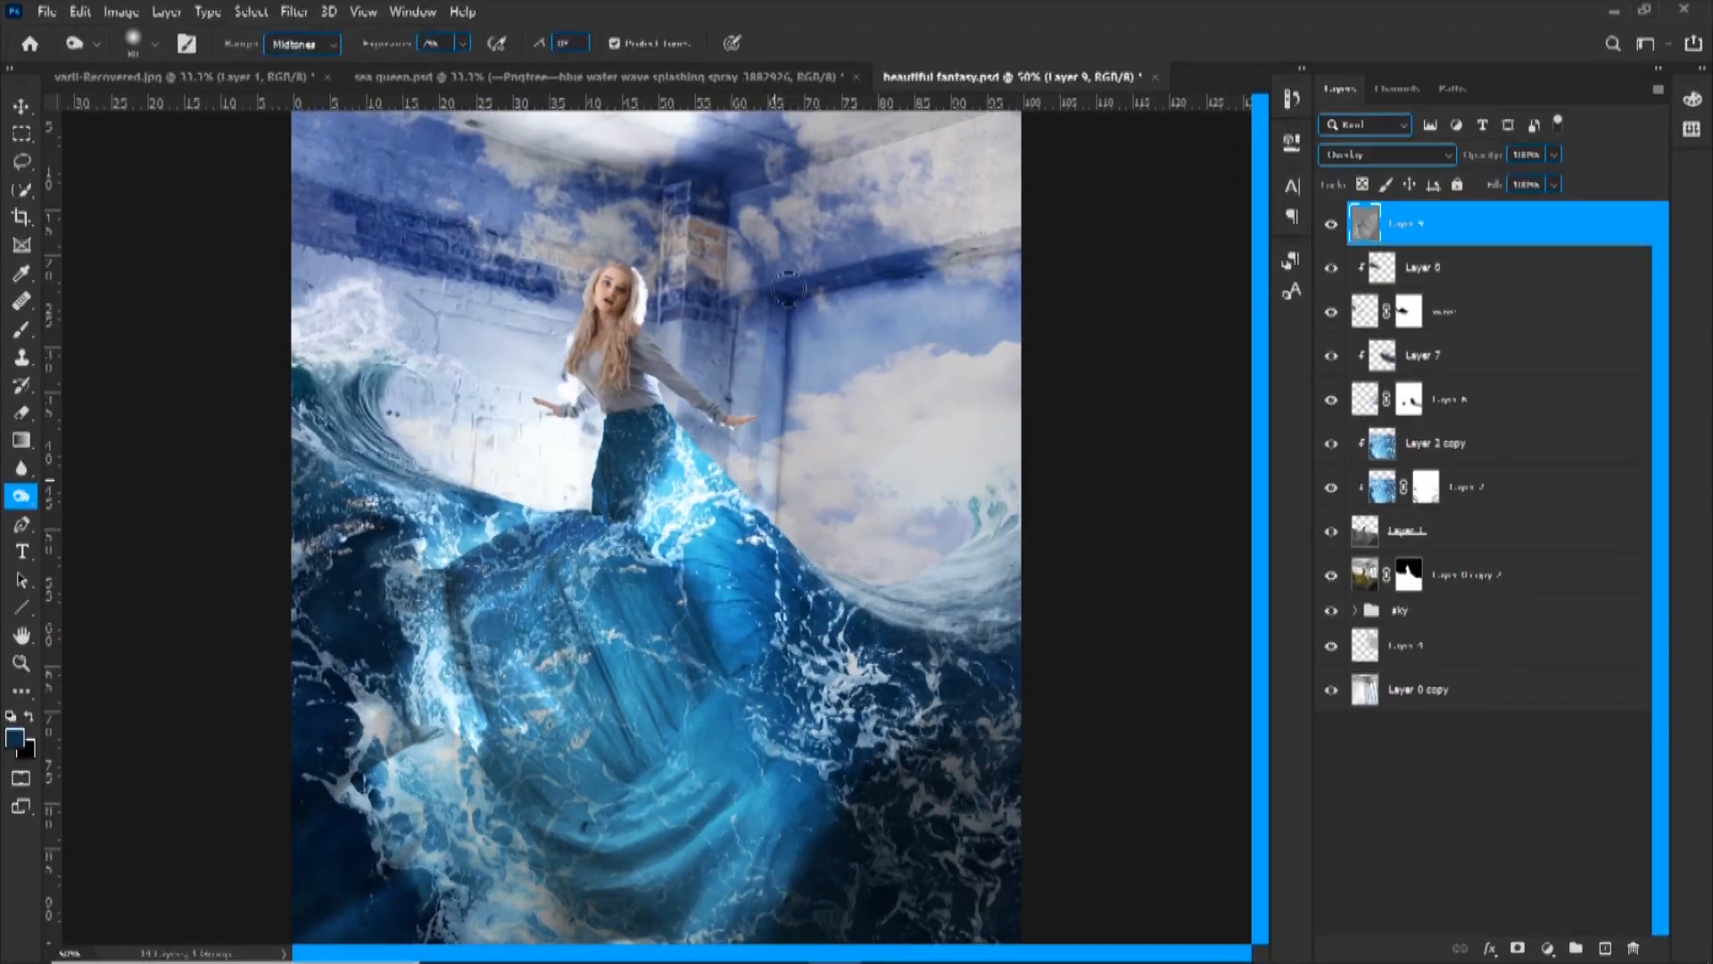
pyautogui.hotkey('ctrl', '-')
pyautogui.press(']')
pyautogui.press(']')
pyautogui.press(']')
pyautogui.press(']')
pyautogui.press(']')
pyautogui.press(']')
pyautogui.press(']')
pyautogui.hotkey('ctrl', '+')
# Burn the beam and column edges to the right of the woman with a smaller brush
pyautogui.press('[')
pyautogui.press('[')
pyautogui.press('[')
pyautogui.press('[')
pyautogui.press('[')
pyautogui.press('[')
pyautogui.press('[')
pyautogui.press('[')
pyautogui.press('[')
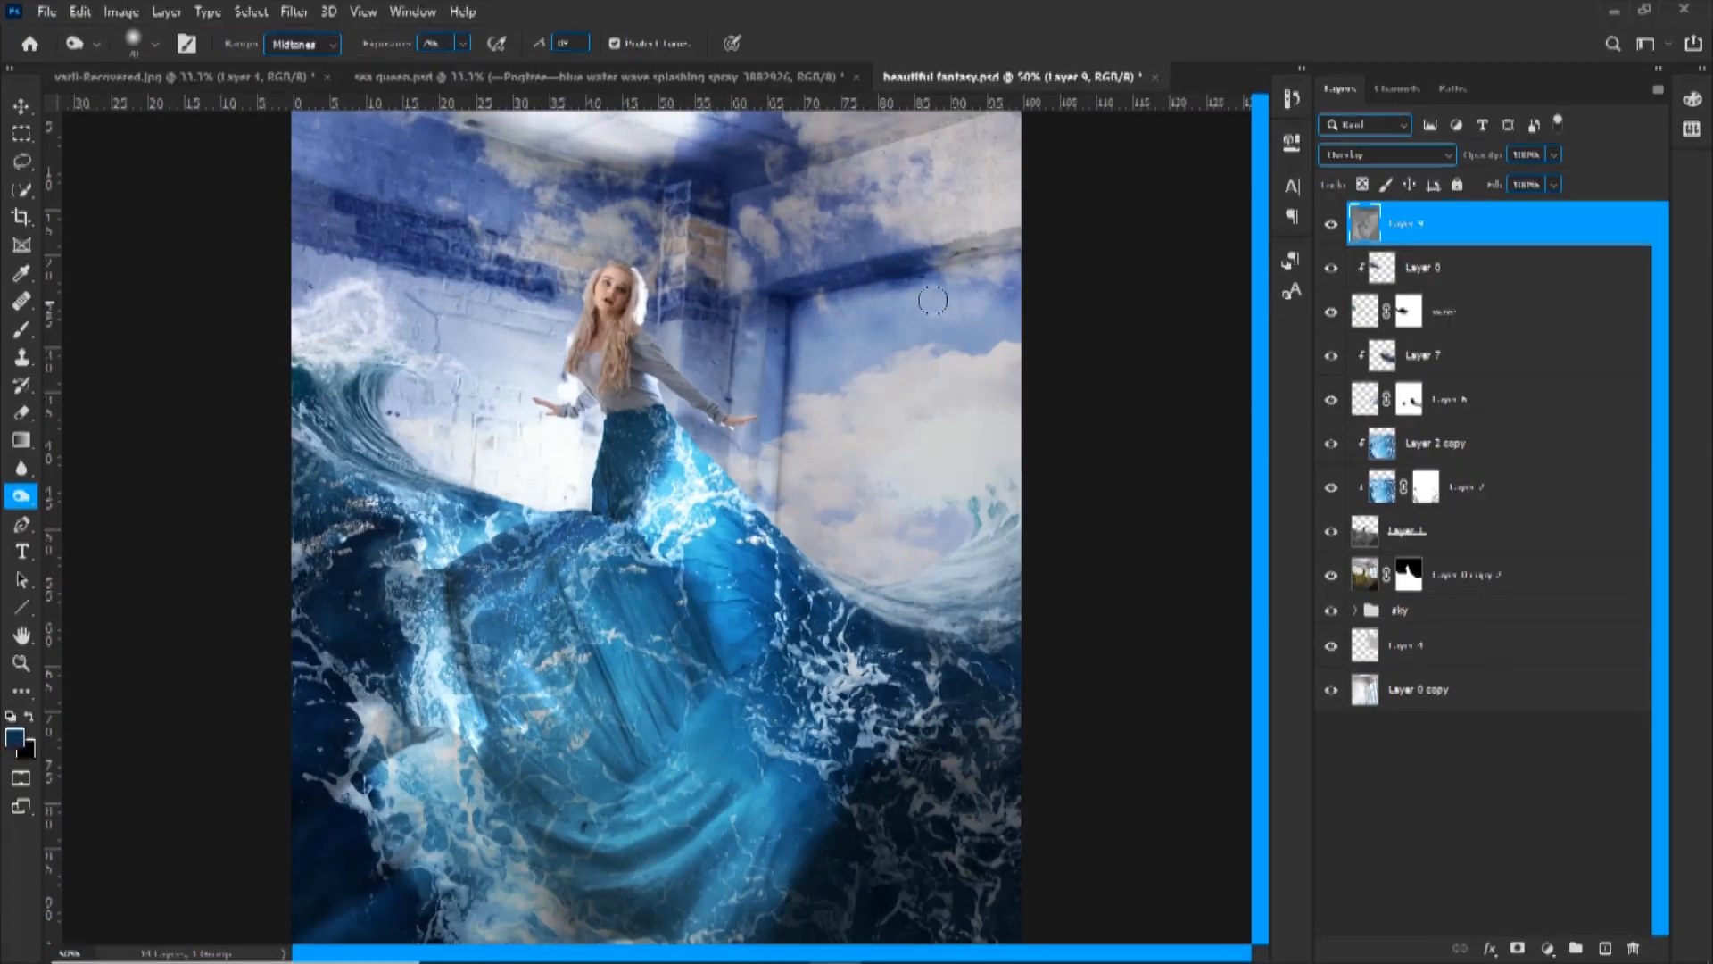
pyautogui.press(']')
pyautogui.press(']')
pyautogui.press(']')
pyautogui.press(']')
pyautogui.press(']')
pyautogui.press(']')
pyautogui.press(']')
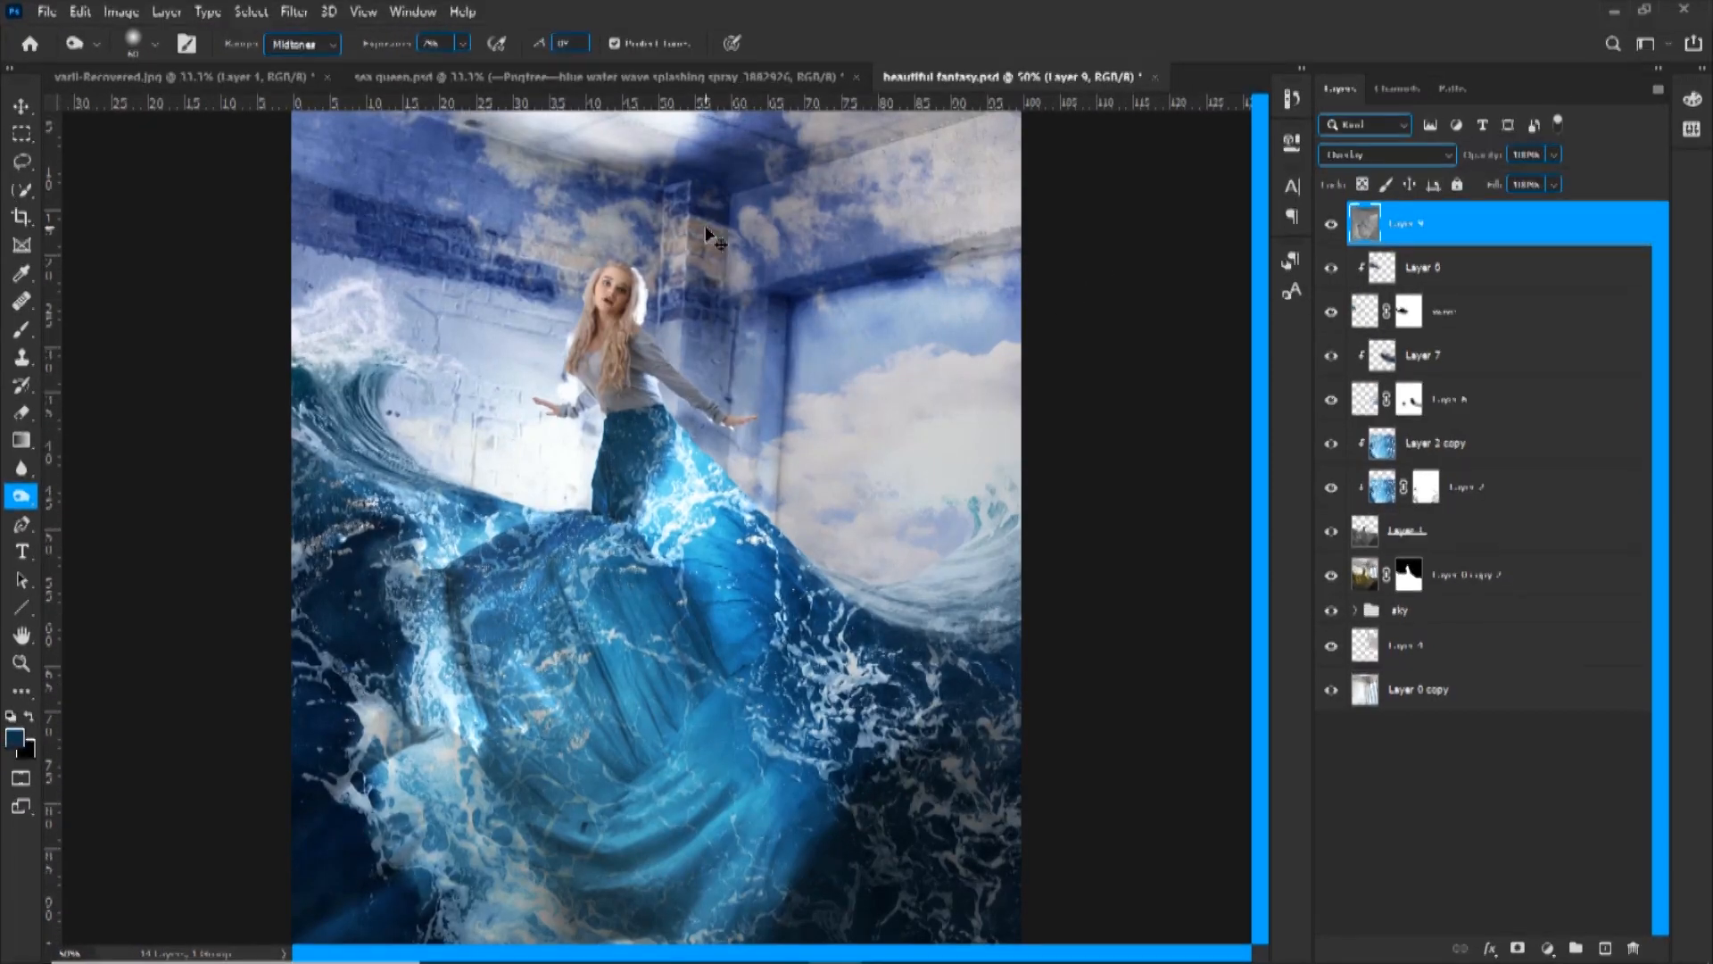
# Refine the light and shadow on the woman's upper body on Layer 9 with a small brush
pyautogui.hotkey('ctrl', '-')
pyautogui.hotkey('ctrl', '+')
pyautogui.hotkey('ctrl', '+')
pyautogui.hotkey('ctrl', '+')
pyautogui.press('[')
pyautogui.press('[')
pyautogui.press('[')
pyautogui.press('[')
pyautogui.press('[')
pyautogui.press('[')
pyautogui.press('[')
pyautogui.press('[')
pyautogui.press('[')
pyautogui.rightClick(21, 495)
pyautogui.click(134, 518)
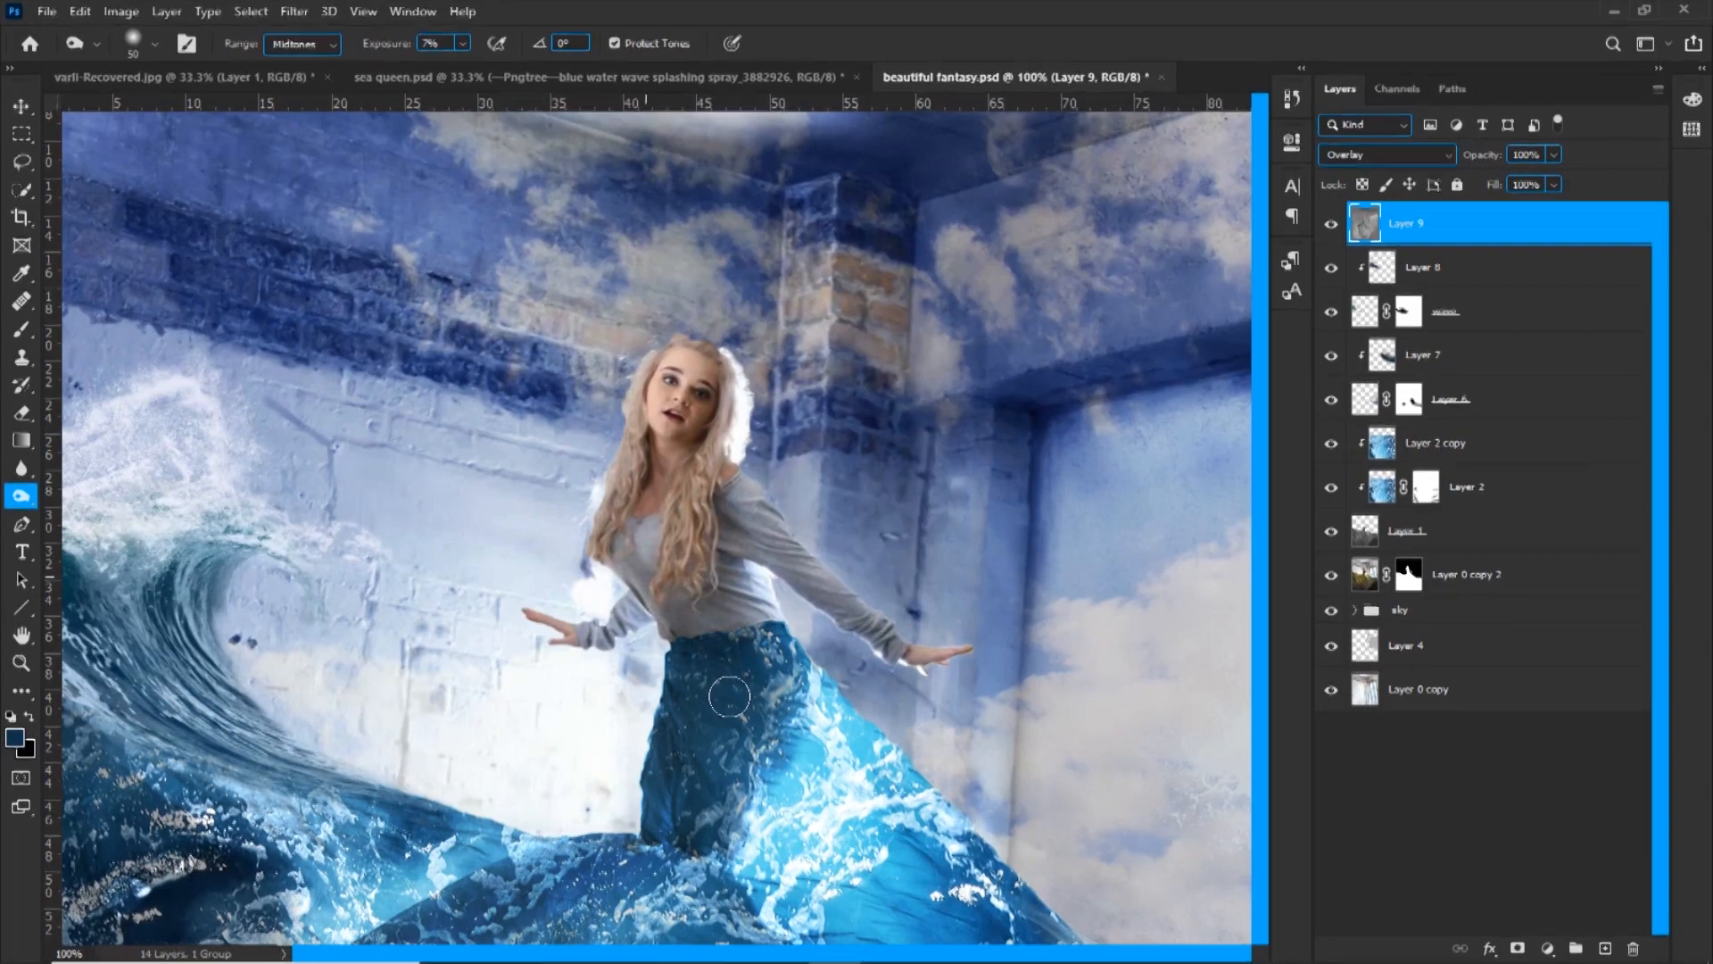
# Burn the upper skirt with a larger brush and compare the image with Layer 9 hidden and shown
pyautogui.press(']')
pyautogui.press(']')
pyautogui.press(']')
pyautogui.hotkey('ctrl', '-')
pyautogui.click(1331, 224)
pyautogui.click(1331, 224)
pyautogui.click(1330, 224)
pyautogui.click(1331, 224)
pyautogui.click(1331, 224)
pyautogui.click(1331, 224)
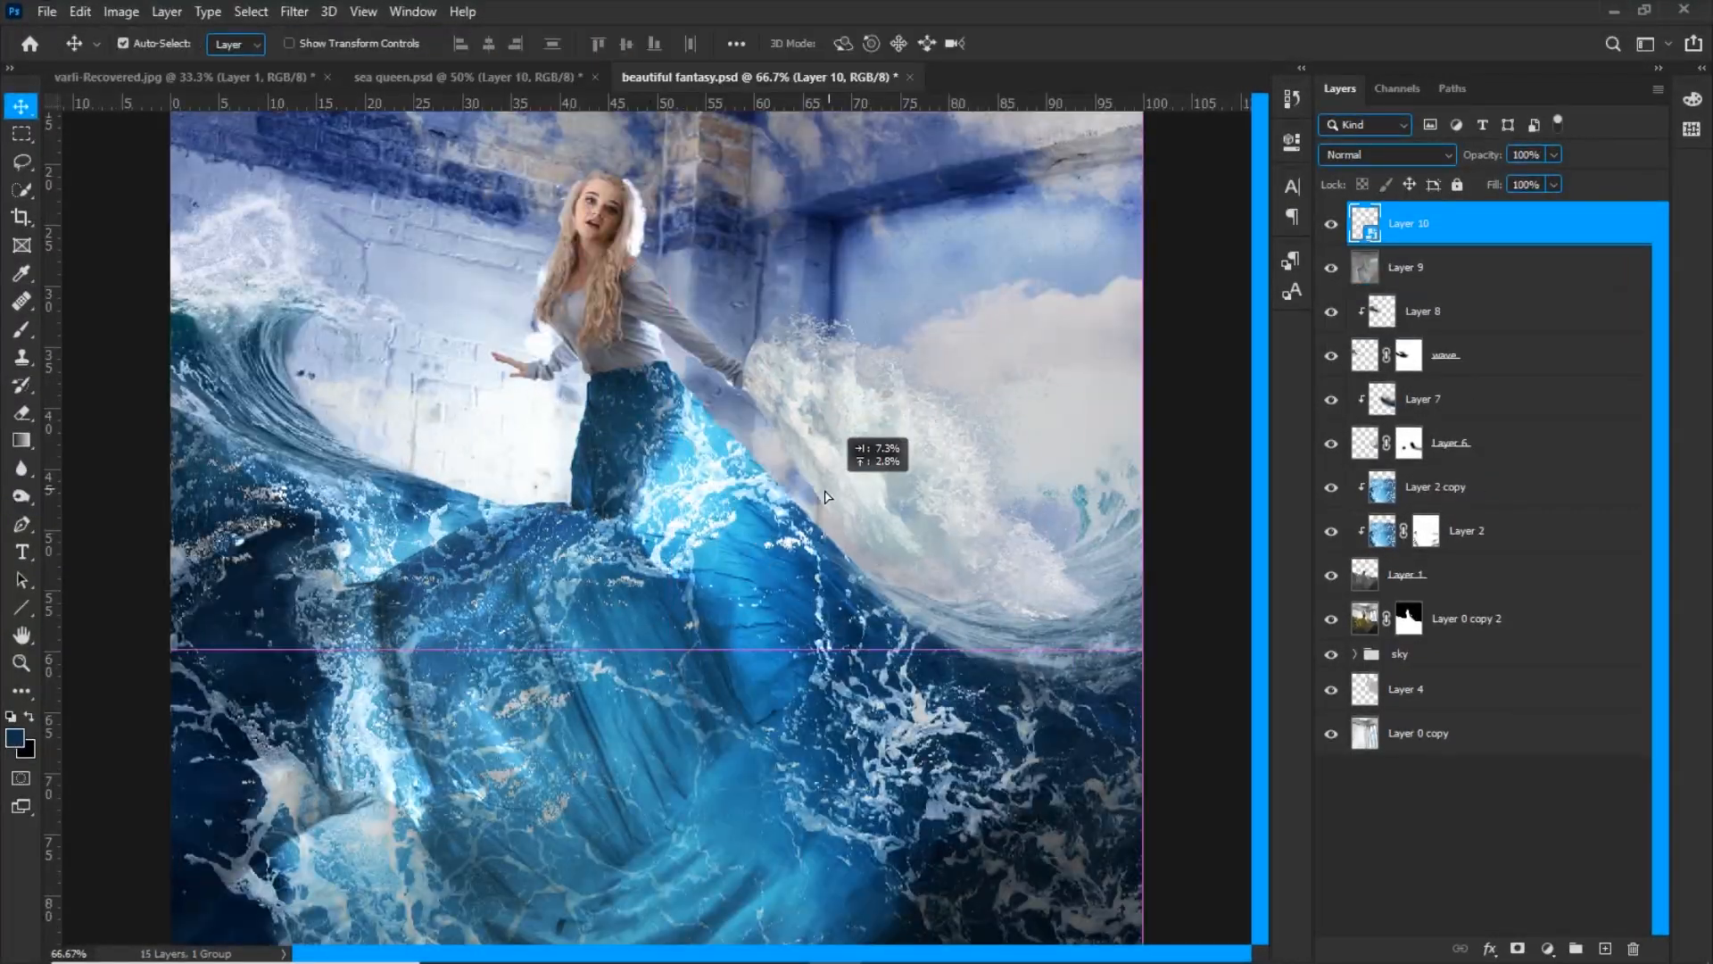
# Position the new white splash and transform it so its base follows the right edge of the dress
pyautogui.moveTo(834, 429); pyautogui.dragTo(862, 518)
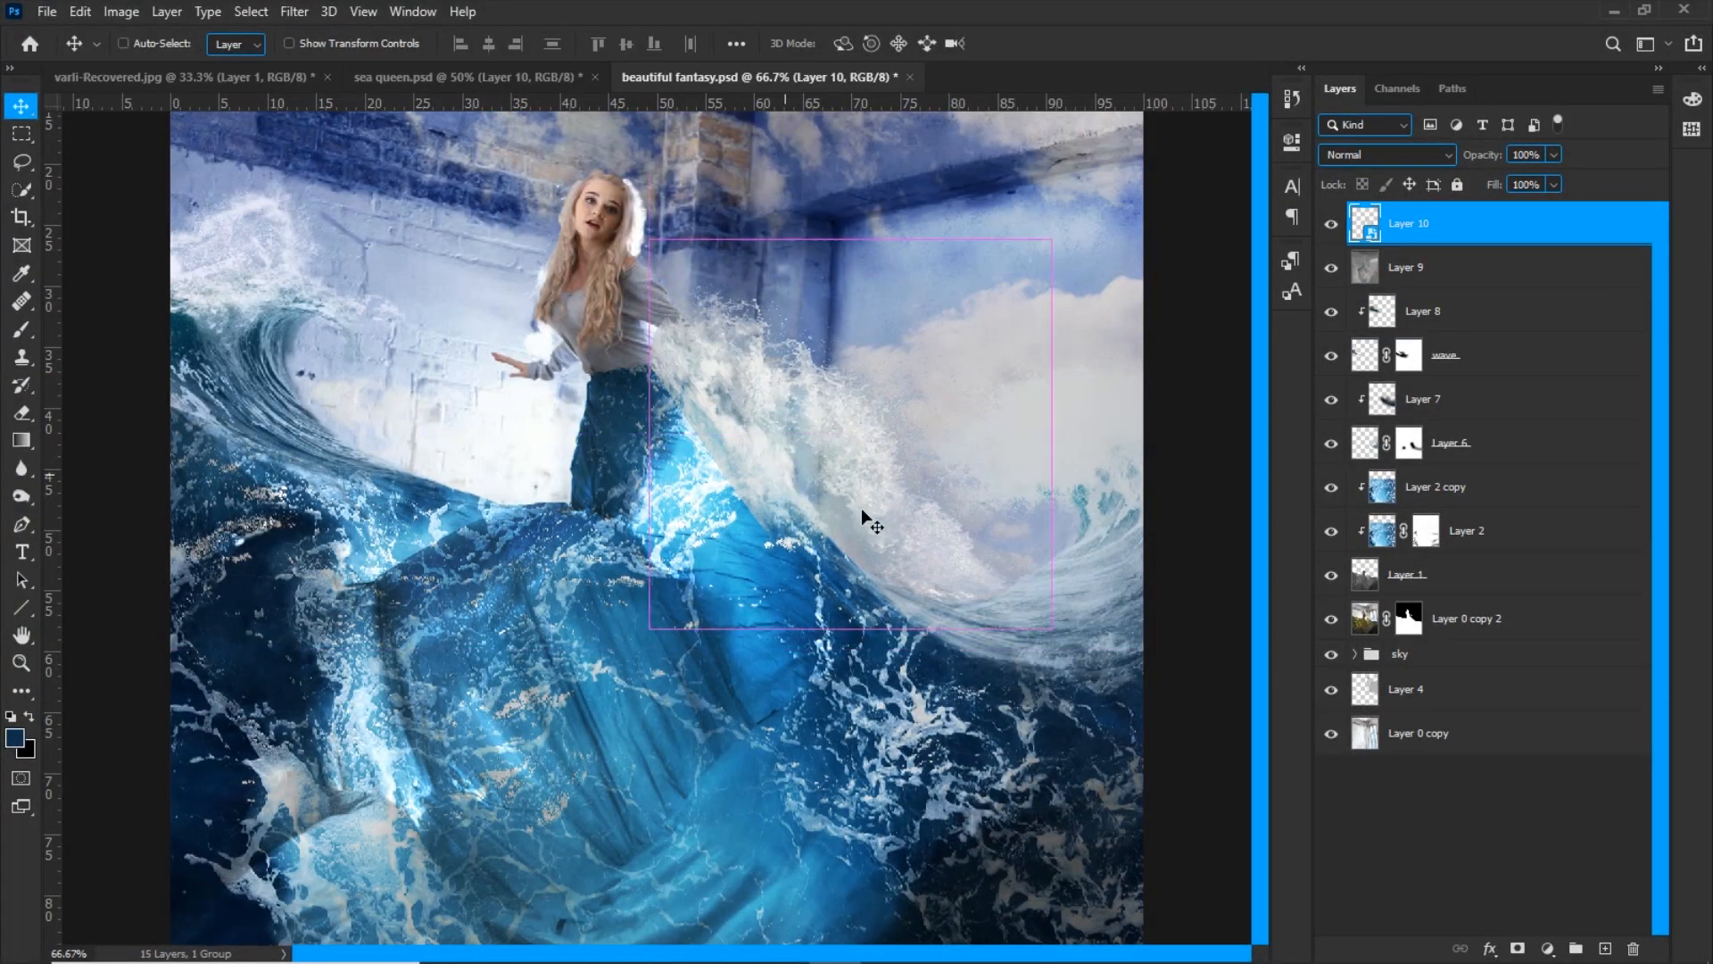
pyautogui.hotkey('ctrl', 't')
pyautogui.moveTo(972, 383); pyautogui.dragTo(939, 417)
pyautogui.rightClick(837, 466)
pyautogui.click(876, 698)
pyautogui.moveTo(653, 328)
pyautogui.mouseDown()
pyautogui.moveTo(682, 426)
pyautogui.moveTo(624, 338)
pyautogui.mouseUp()
pyautogui.moveTo(855, 578); pyautogui.dragTo(870, 603)
pyautogui.press('Return')
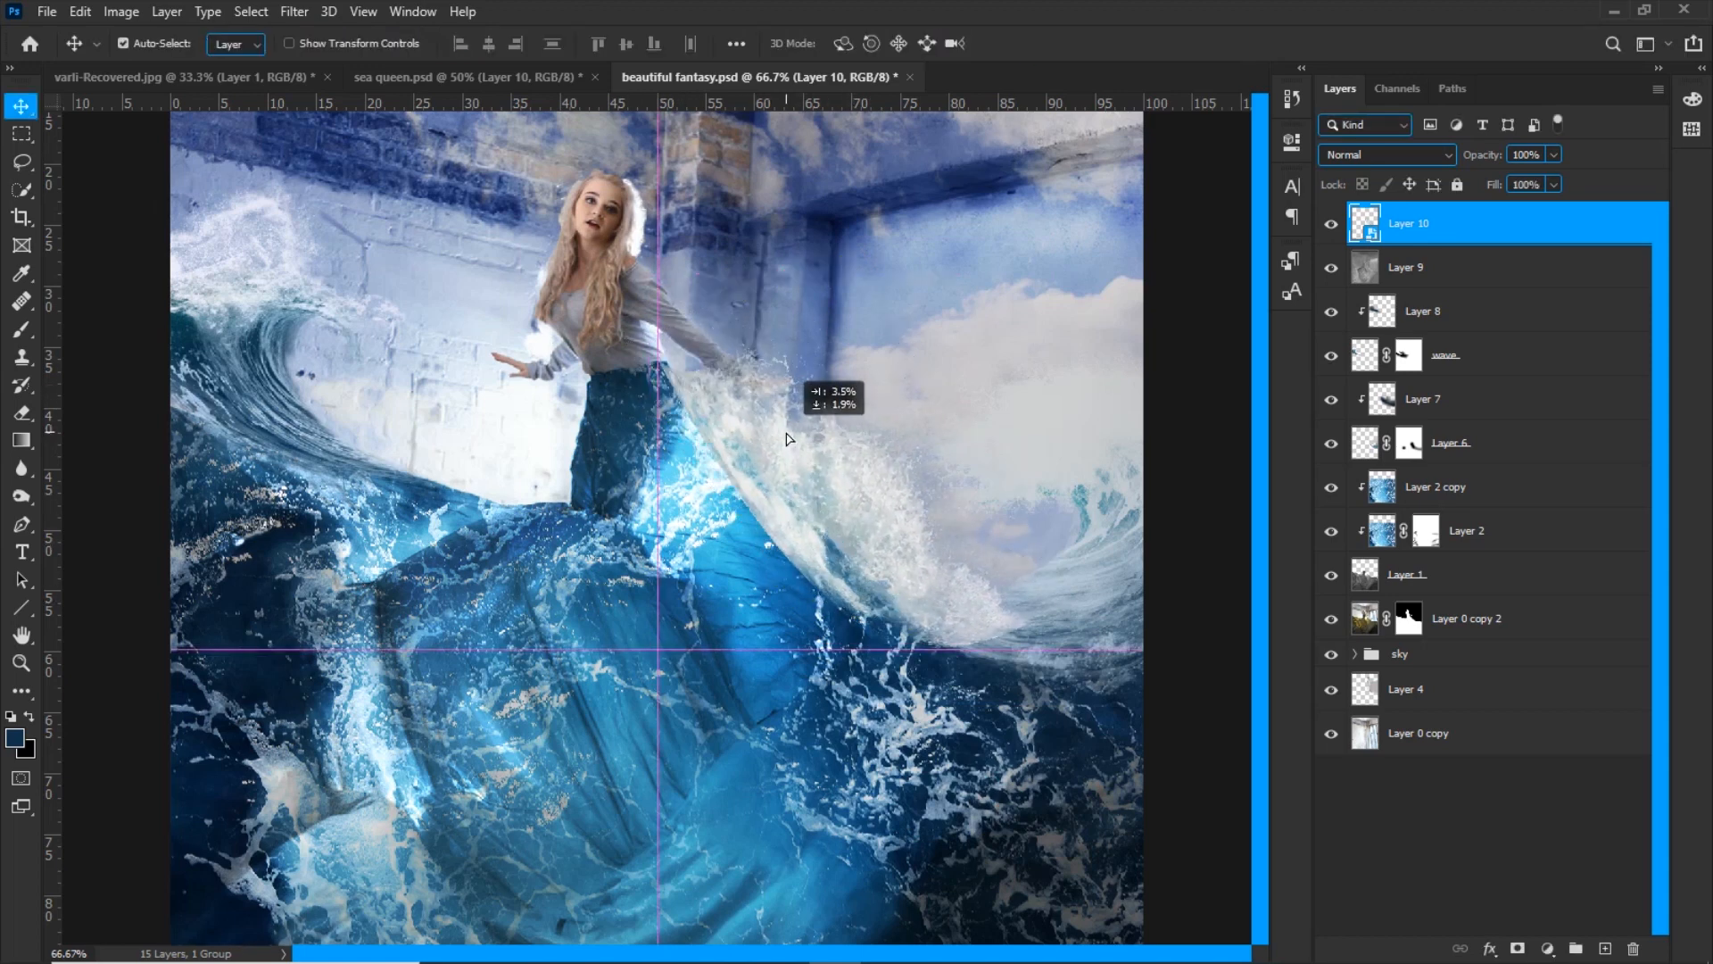
# Add a layer mask to Layer 10 and paint out the splash's hard inner edge along the dress
pyautogui.click(1519, 951)
pyautogui.press('b')
pyautogui.hotkey('ctrl', '+')
pyautogui.moveTo(838, 535)
pyautogui.mouseDown()
pyautogui.moveTo(934, 644)
pyautogui.moveTo(651, 290)
pyautogui.mouseUp()
pyautogui.moveTo(809, 590); pyautogui.dragTo(1002, 743)
pyautogui.press(']')
pyautogui.press(']')
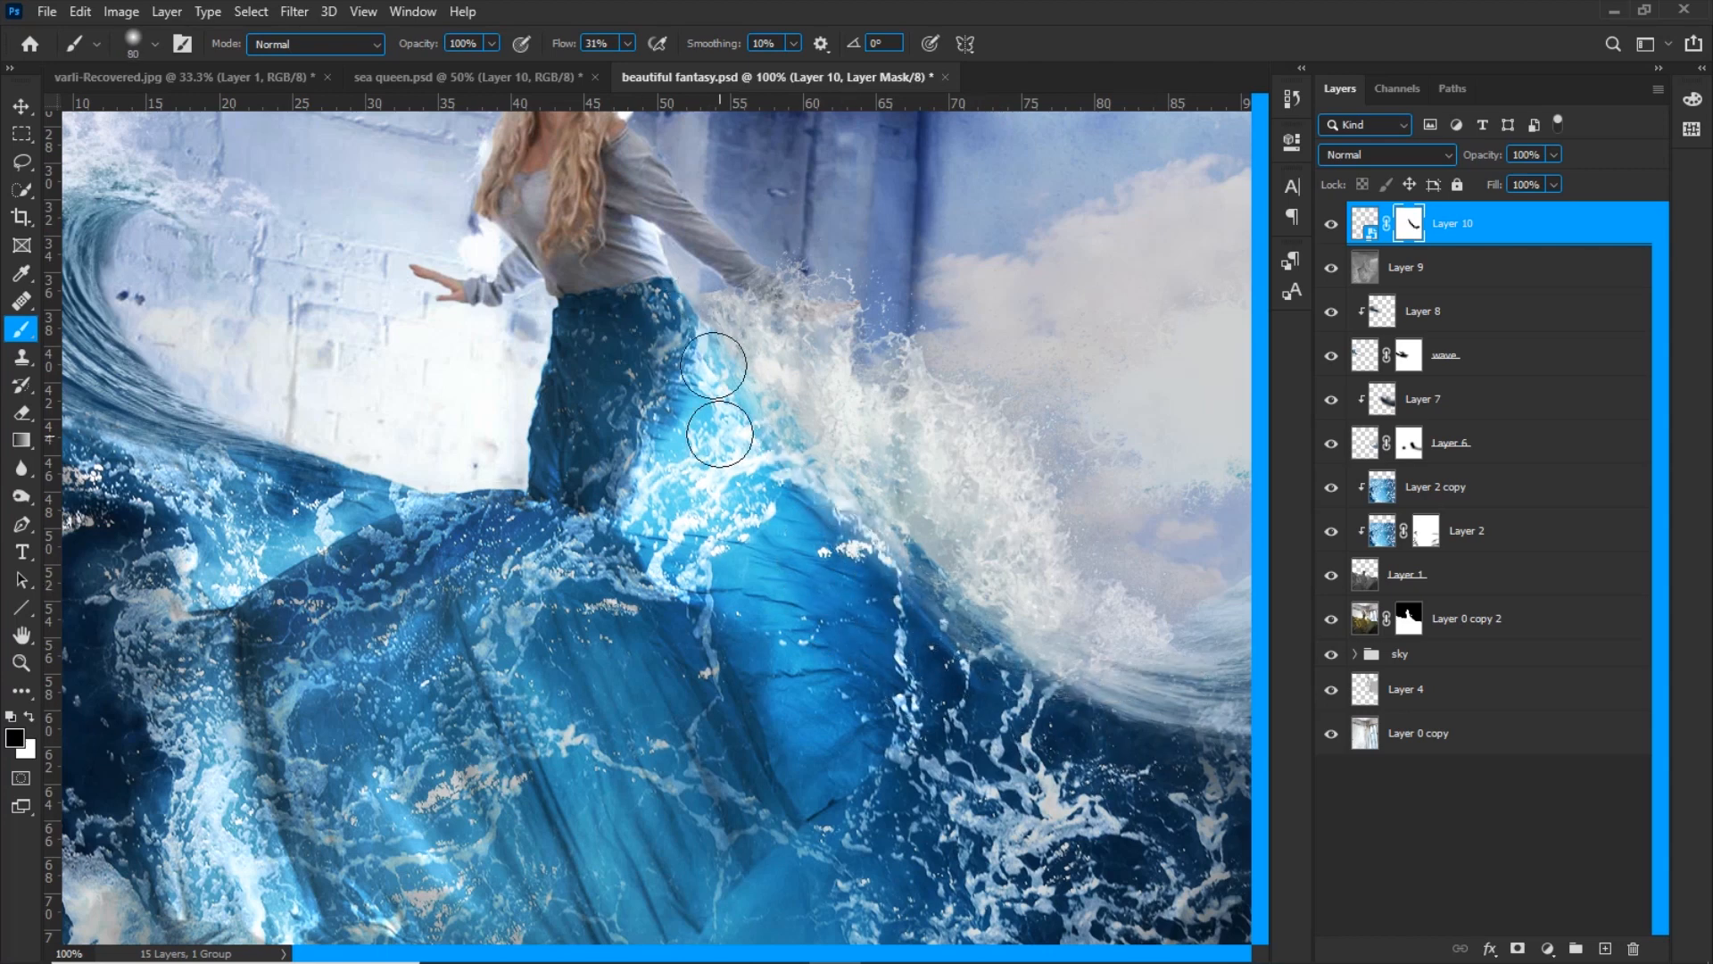
pyautogui.hotkey('ctrl', '0')
pyautogui.click(1331, 224)
pyautogui.click(1332, 224)
pyautogui.hotkey('ctrl', '-')
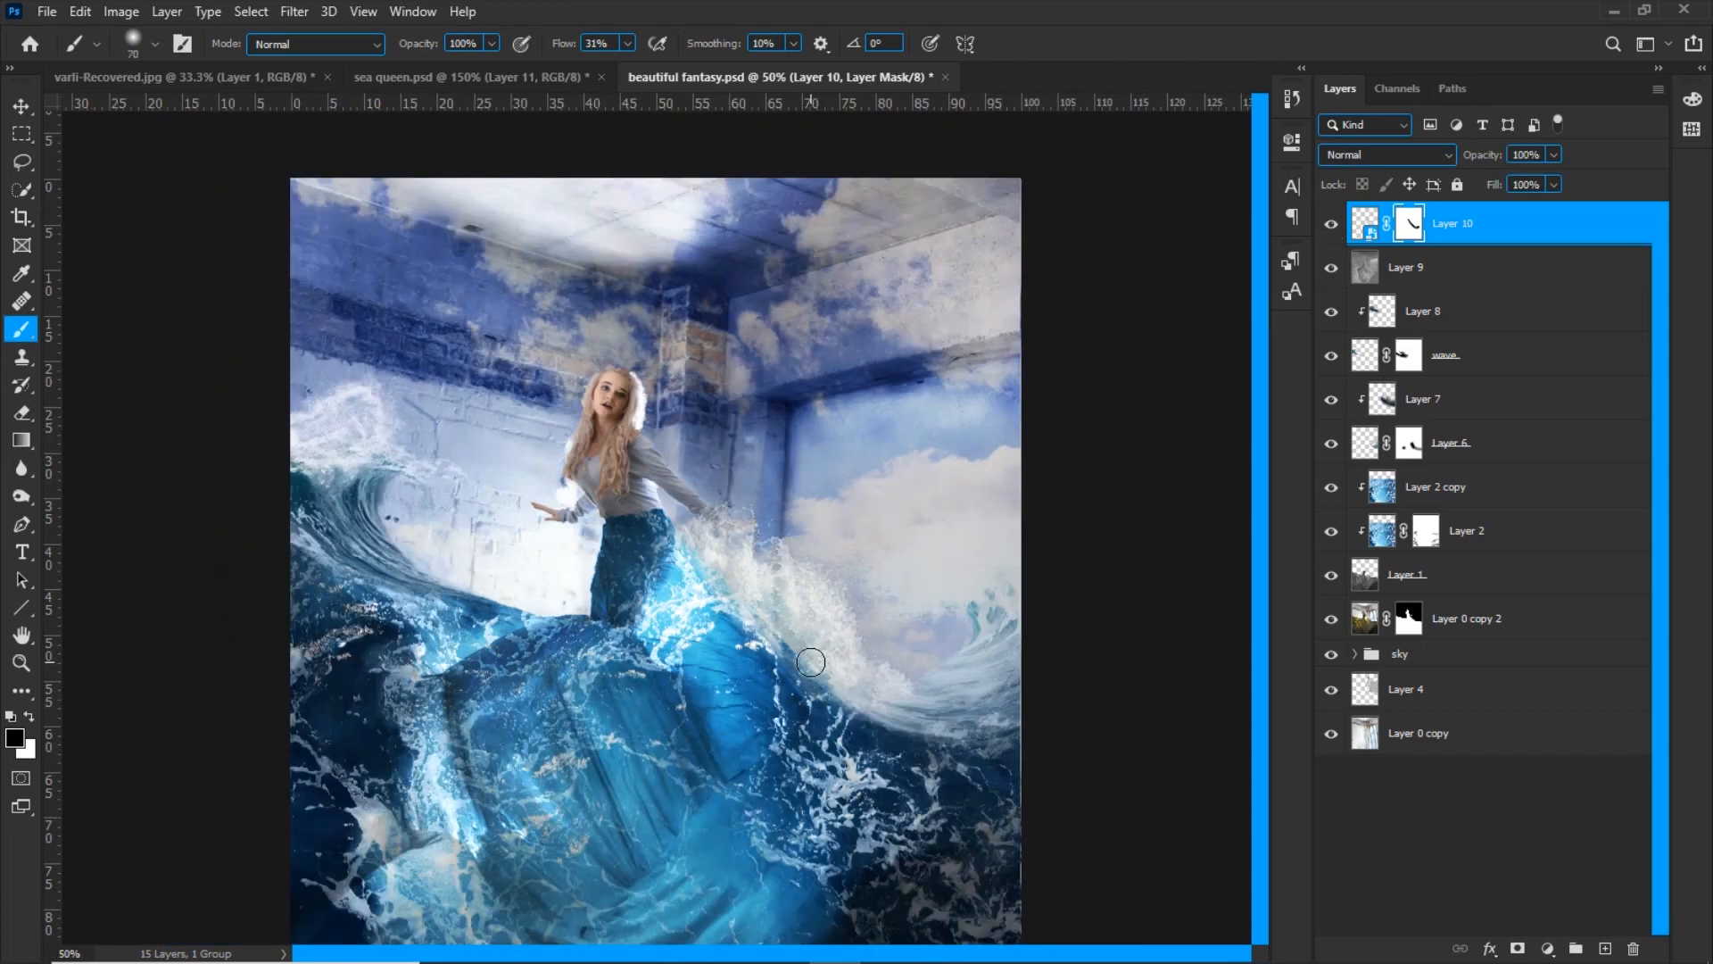
# Select Layer 9 and set the Burn tool's exposure to 37% for darkening the dress
pyautogui.click(1374, 272)
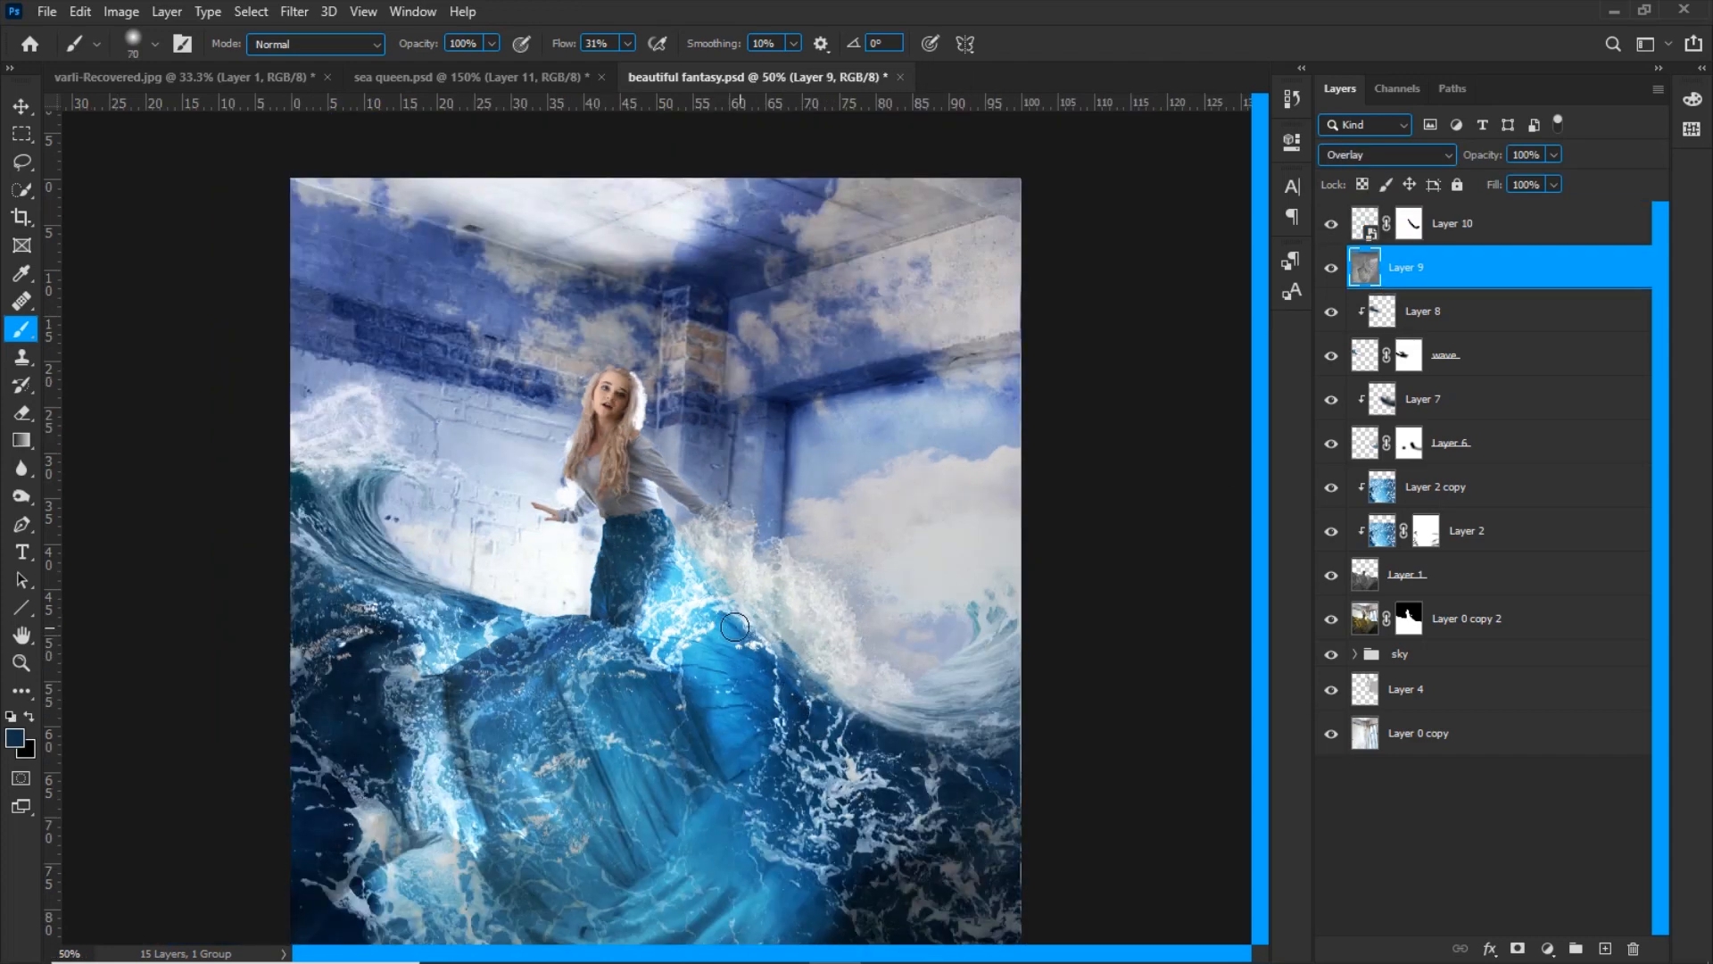
pyautogui.hotkey('ctrl', '+')
pyautogui.press('o')
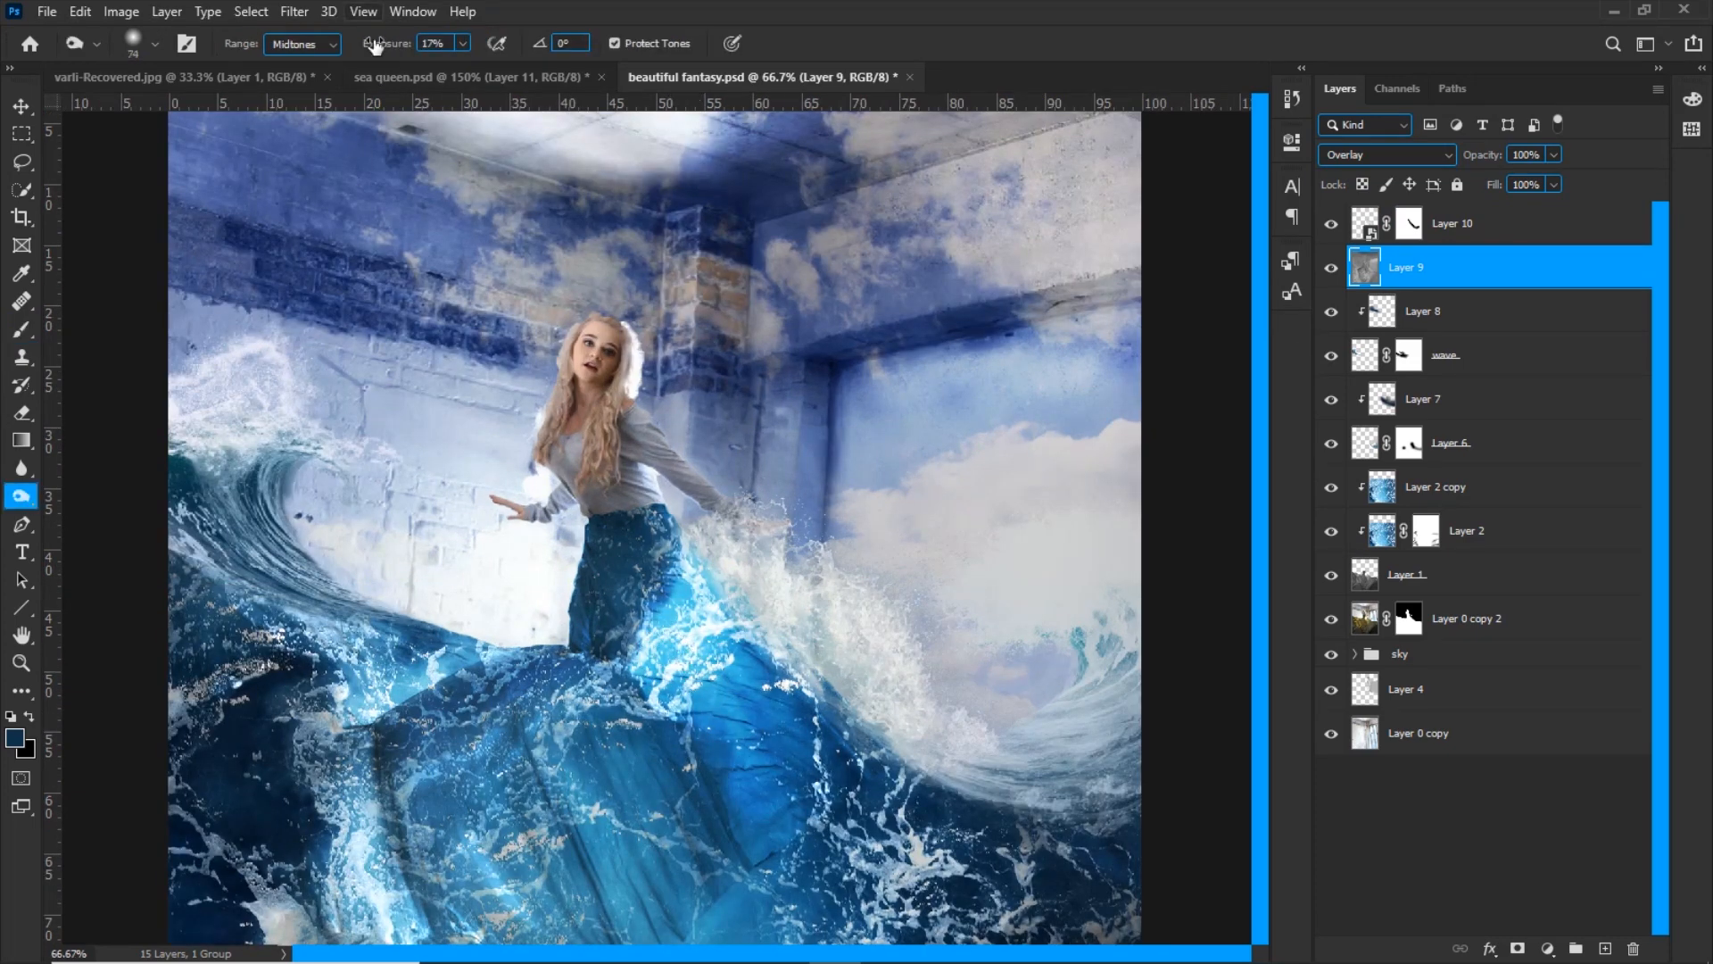
pyautogui.click(1413, 696)
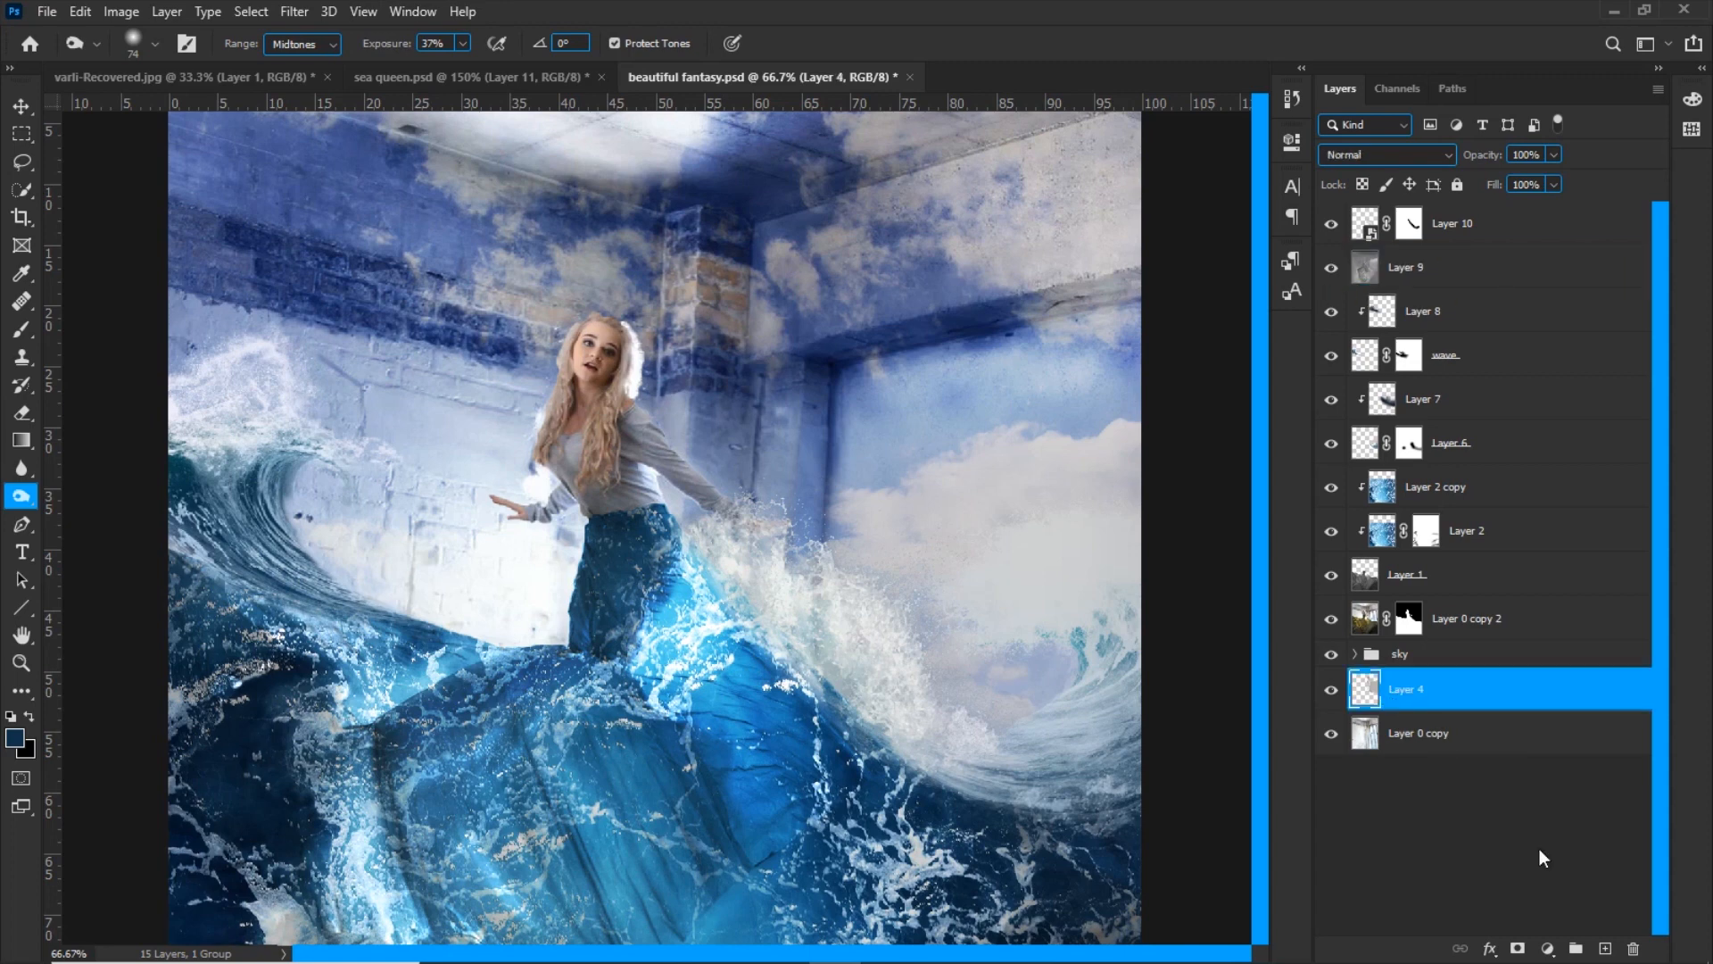
pyautogui.hotkey('shift', 'F5')
pyautogui.click(987, 249)
pyautogui.click(1388, 155)
pyautogui.click(1365, 382)
pyautogui.moveTo(1408, 689); pyautogui.dragTo(1410, 509)
pyautogui.moveTo(1487, 555); pyautogui.dragTo(1633, 947)
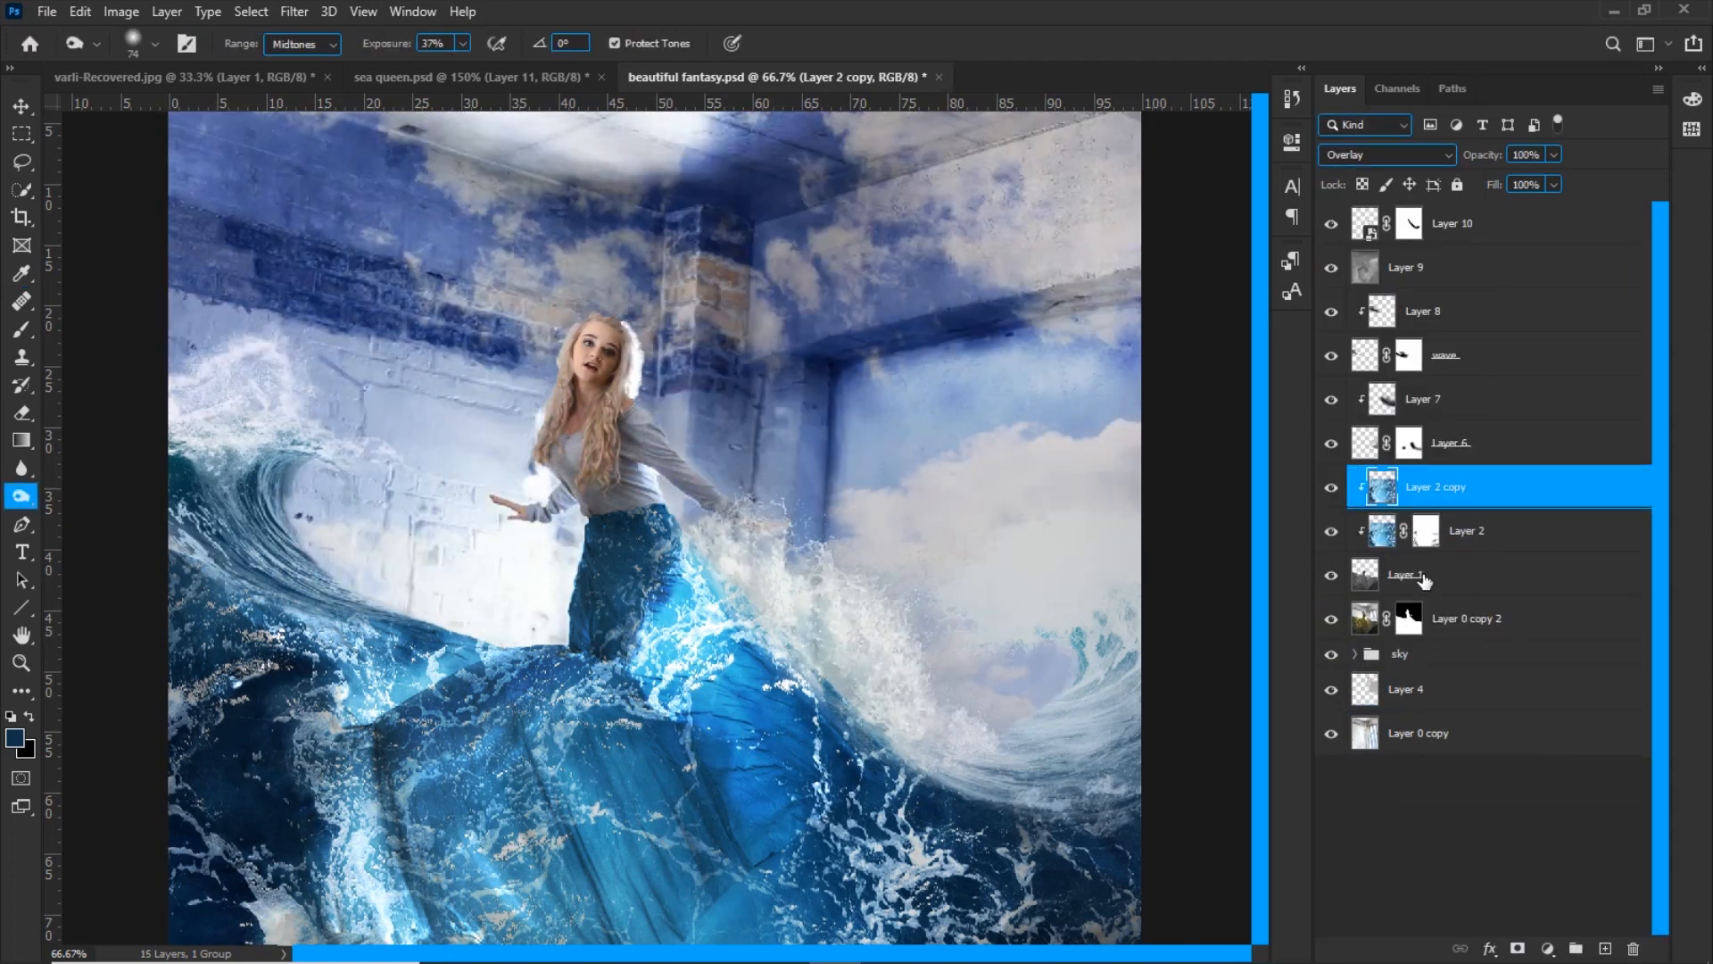
# Clone-stamp texture on Layer 1 to even out the bright water along the right side of the dress
pyautogui.click(1410, 576)
pyautogui.press('s')
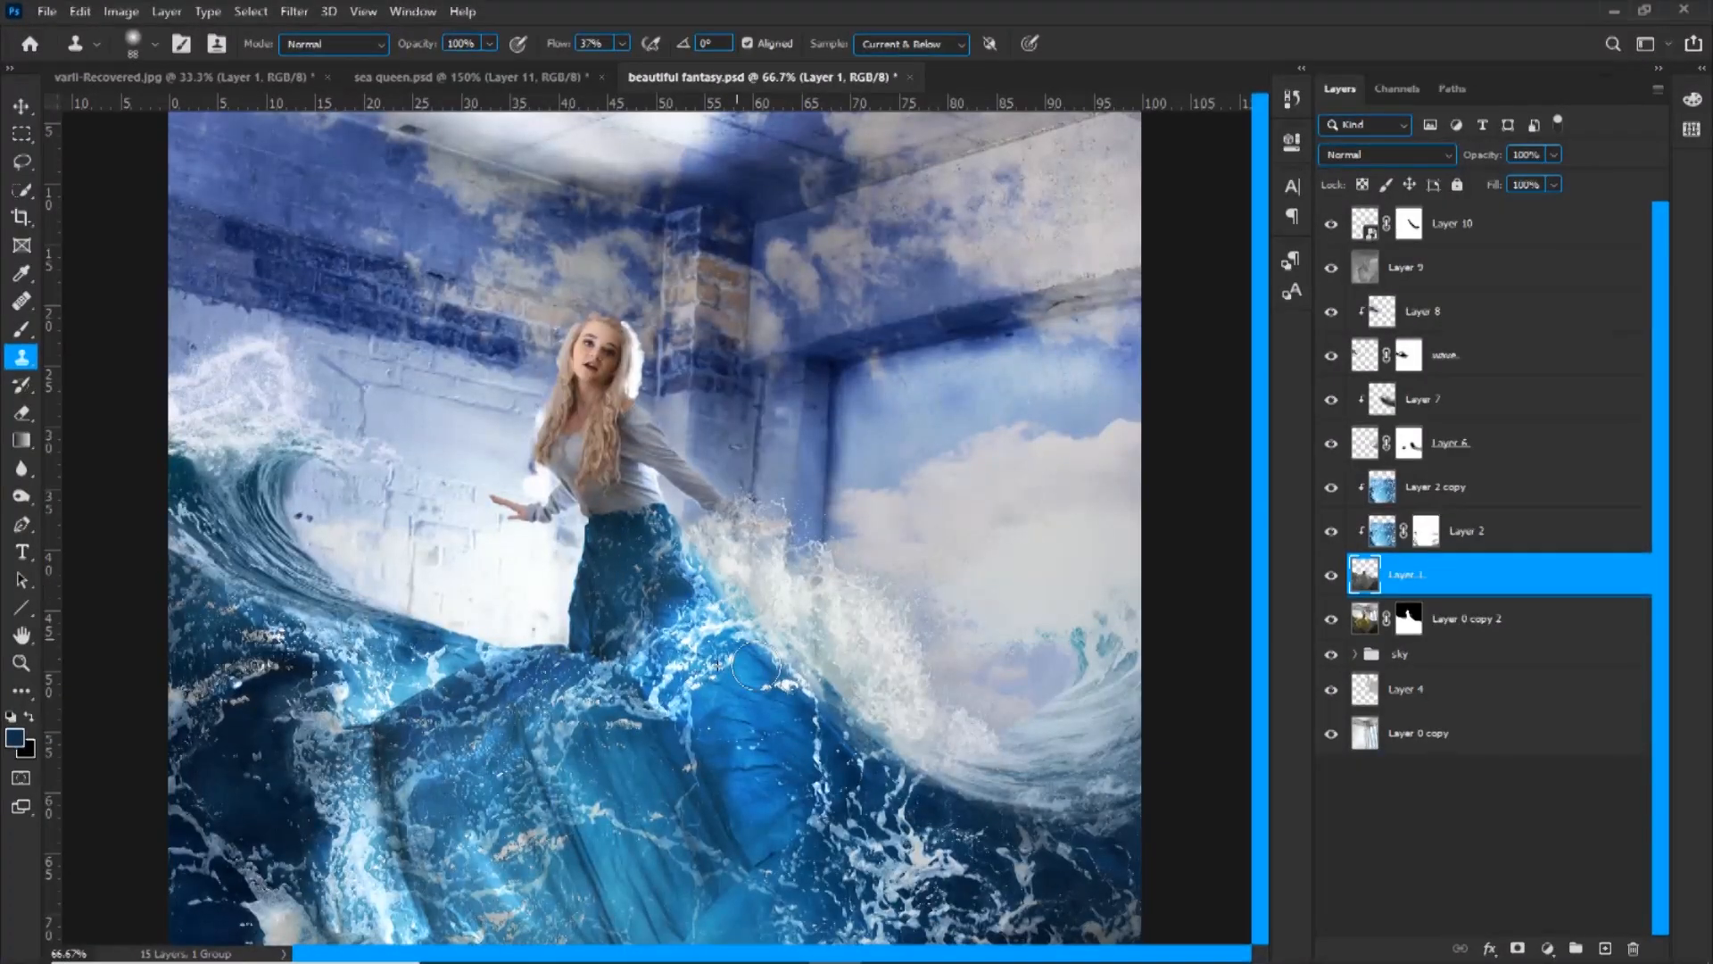
pyautogui.moveTo(658, 611); pyautogui.dragTo(665, 705)
pyautogui.moveTo(804, 696); pyautogui.dragTo(839, 718)
pyautogui.keyDown('alt'); pyautogui.click(622, 630); pyautogui.keyUp('alt')
pyautogui.moveTo(685, 594); pyautogui.dragTo(715, 635)
pyautogui.moveTo(687, 558)
pyautogui.mouseDown()
pyautogui.moveTo(718, 700)
pyautogui.moveTo(776, 791)
pyautogui.mouseUp()
pyautogui.moveTo(687, 660)
pyautogui.mouseDown()
pyautogui.moveTo(726, 688)
pyautogui.moveTo(765, 803)
pyautogui.mouseUp()
pyautogui.press('[')
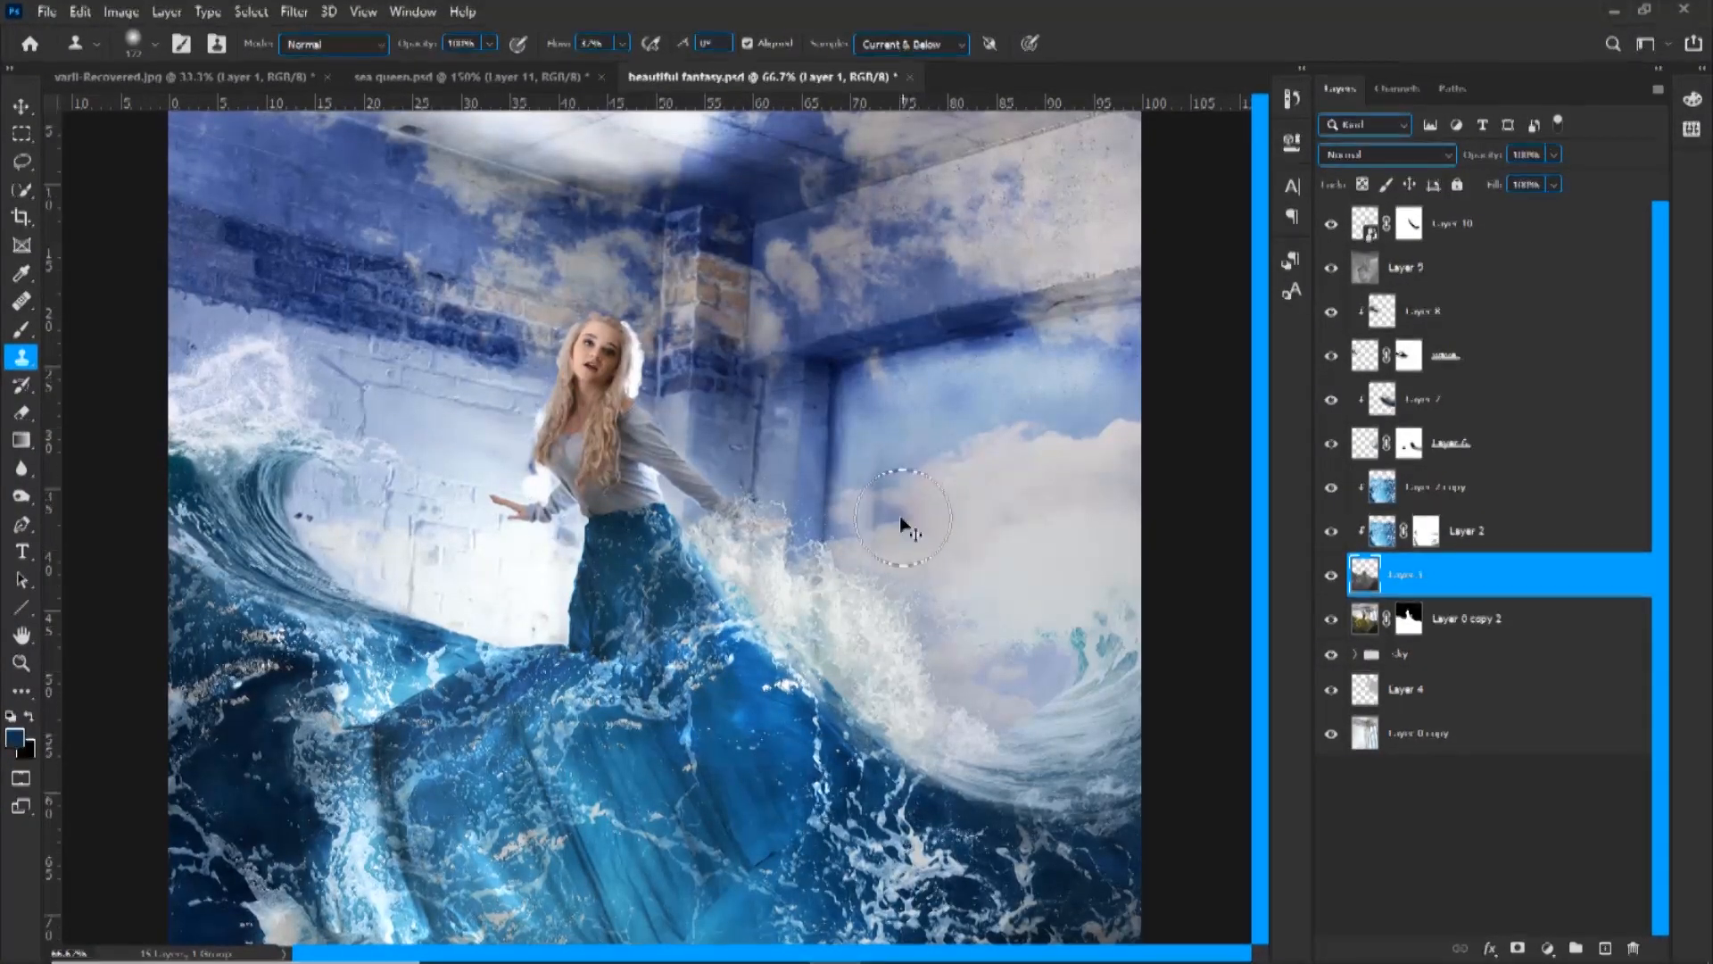
pyautogui.hotkey('ctrl', '-')
pyautogui.moveTo(830, 660); pyautogui.dragTo(862, 691)
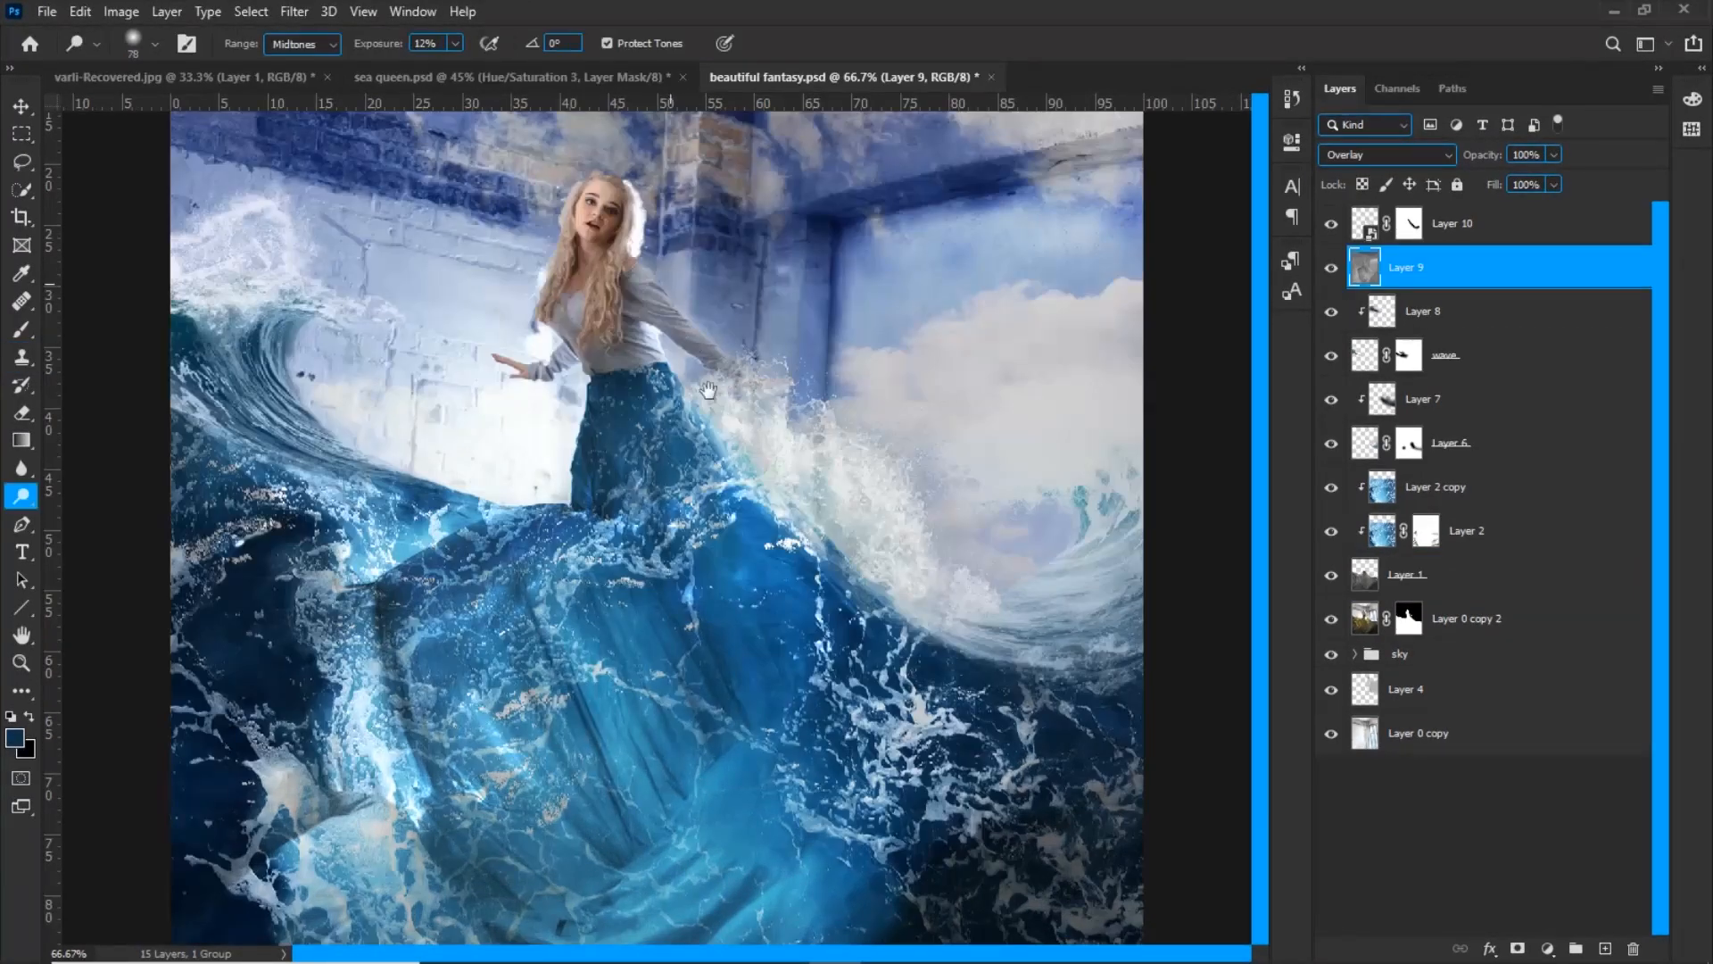
pyautogui.moveTo(708, 390); pyautogui.dragTo(780, 564)
# Add a Hue/Saturation adjustment above Layer 9 with a black mask and paint the woman's blouse blue through it
pyautogui.hotkey('ctrl', '+')
pyautogui.hotkey('ctrl', '+')
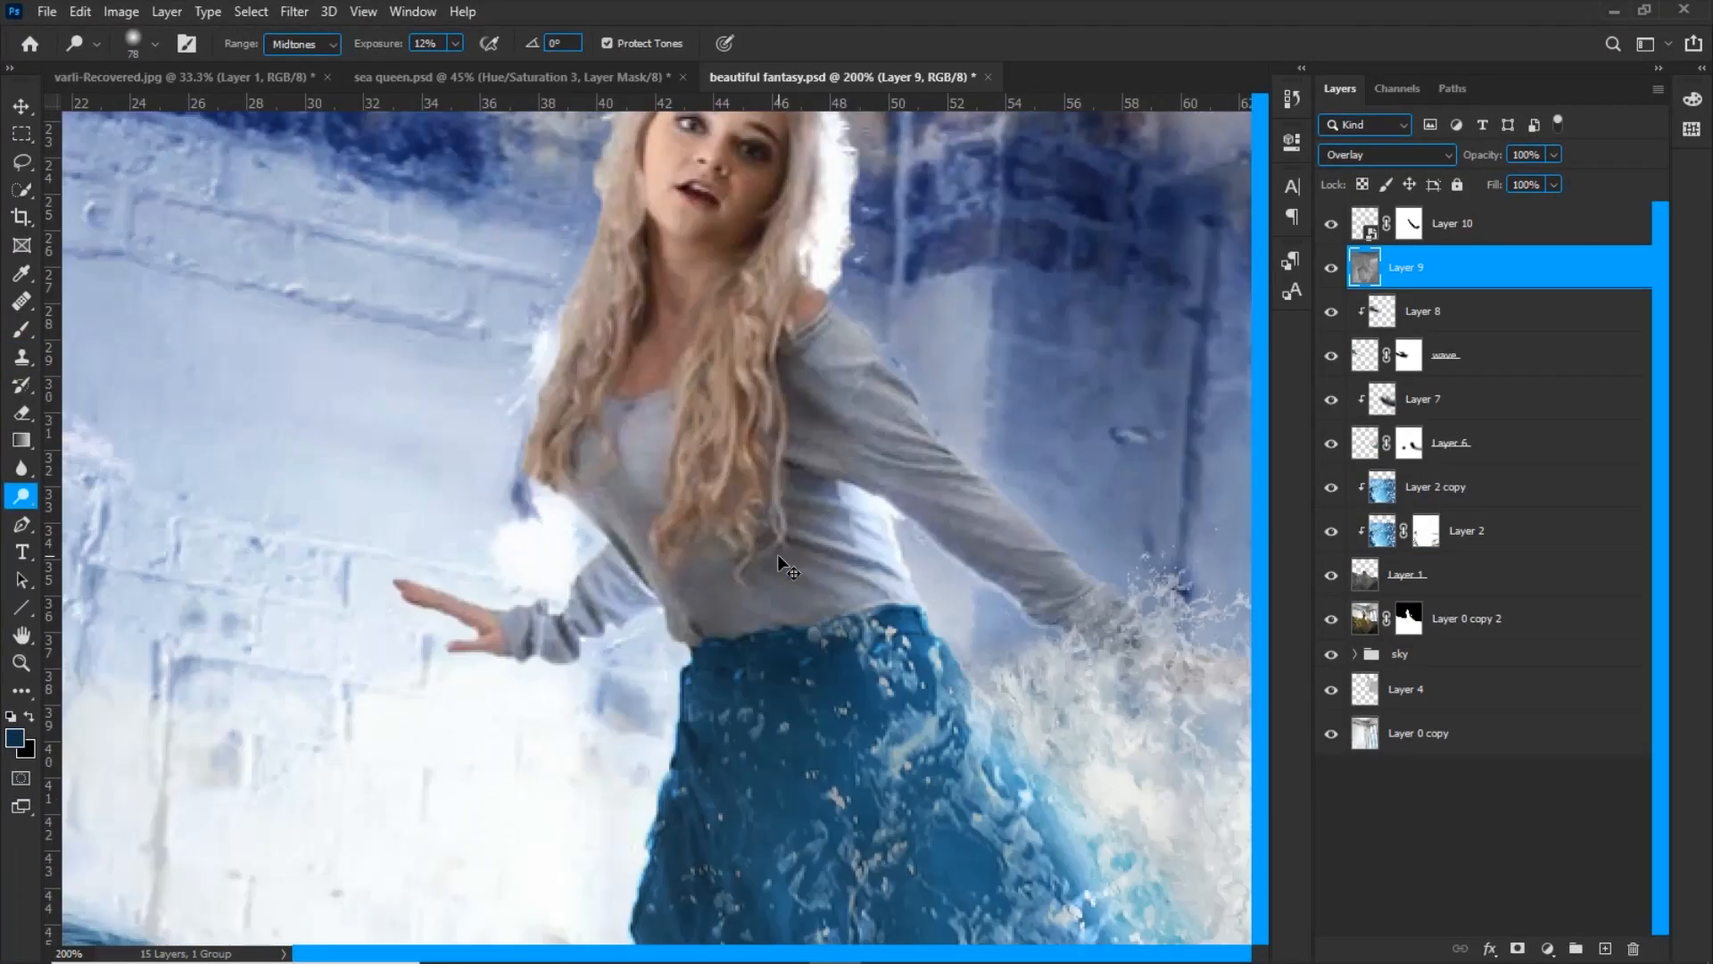
pyautogui.moveTo(858, 503); pyautogui.dragTo(740, 559)
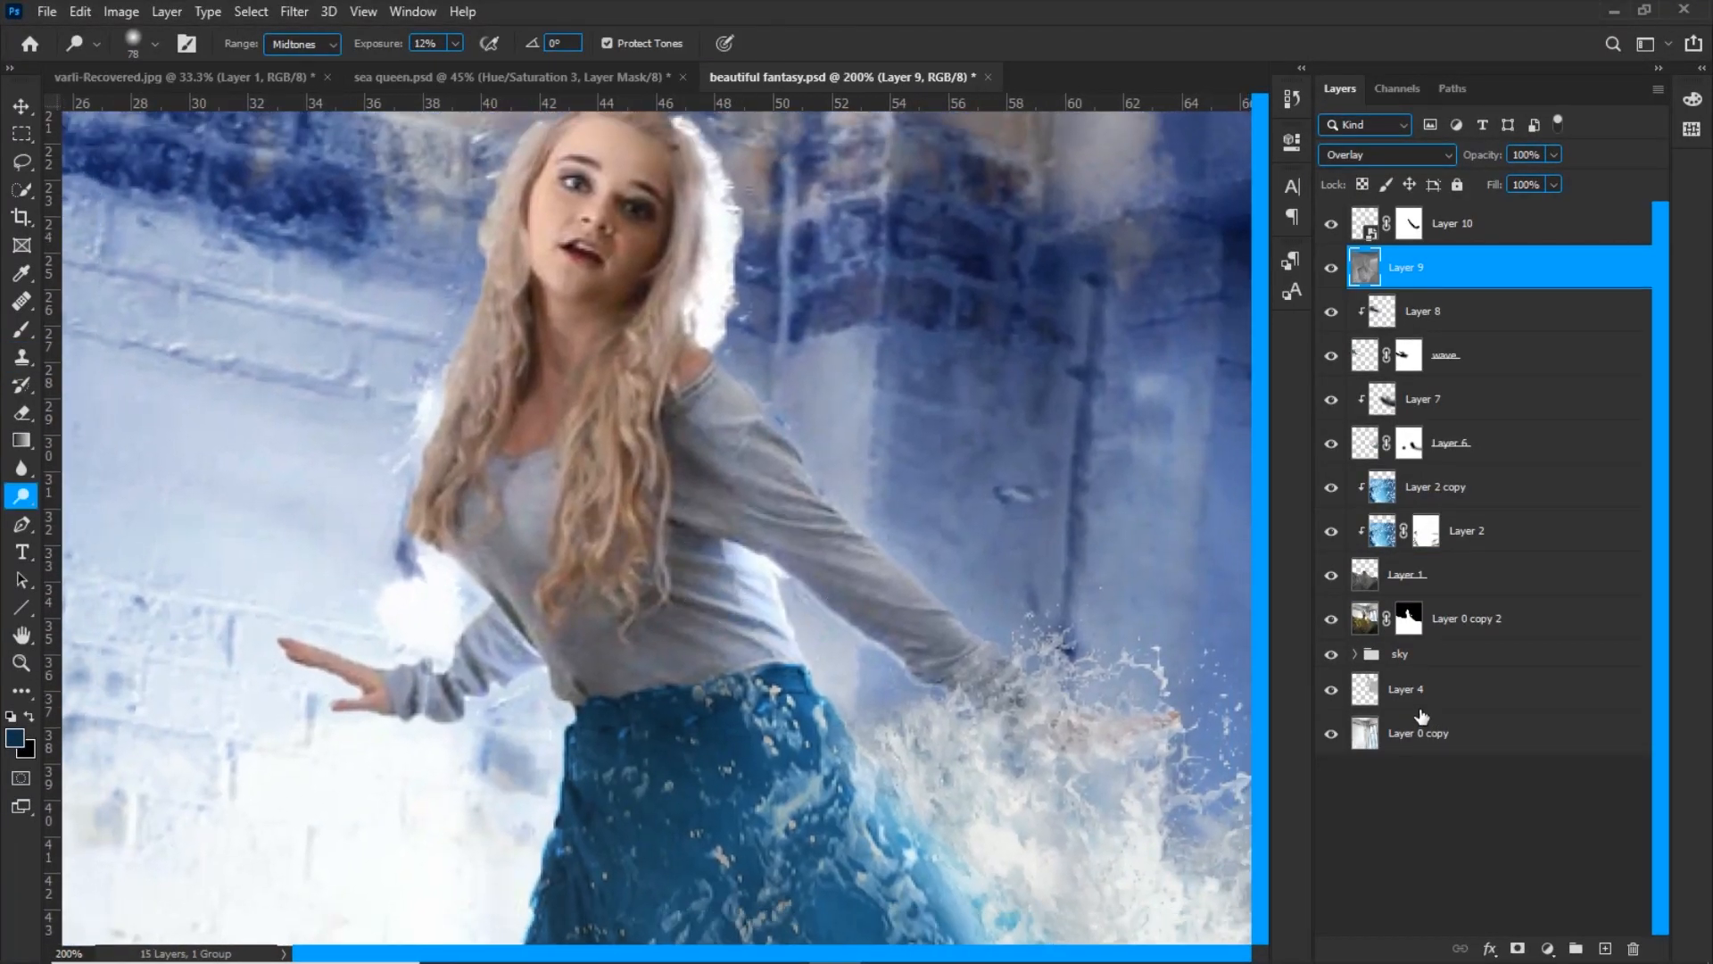
pyautogui.click(1549, 947)
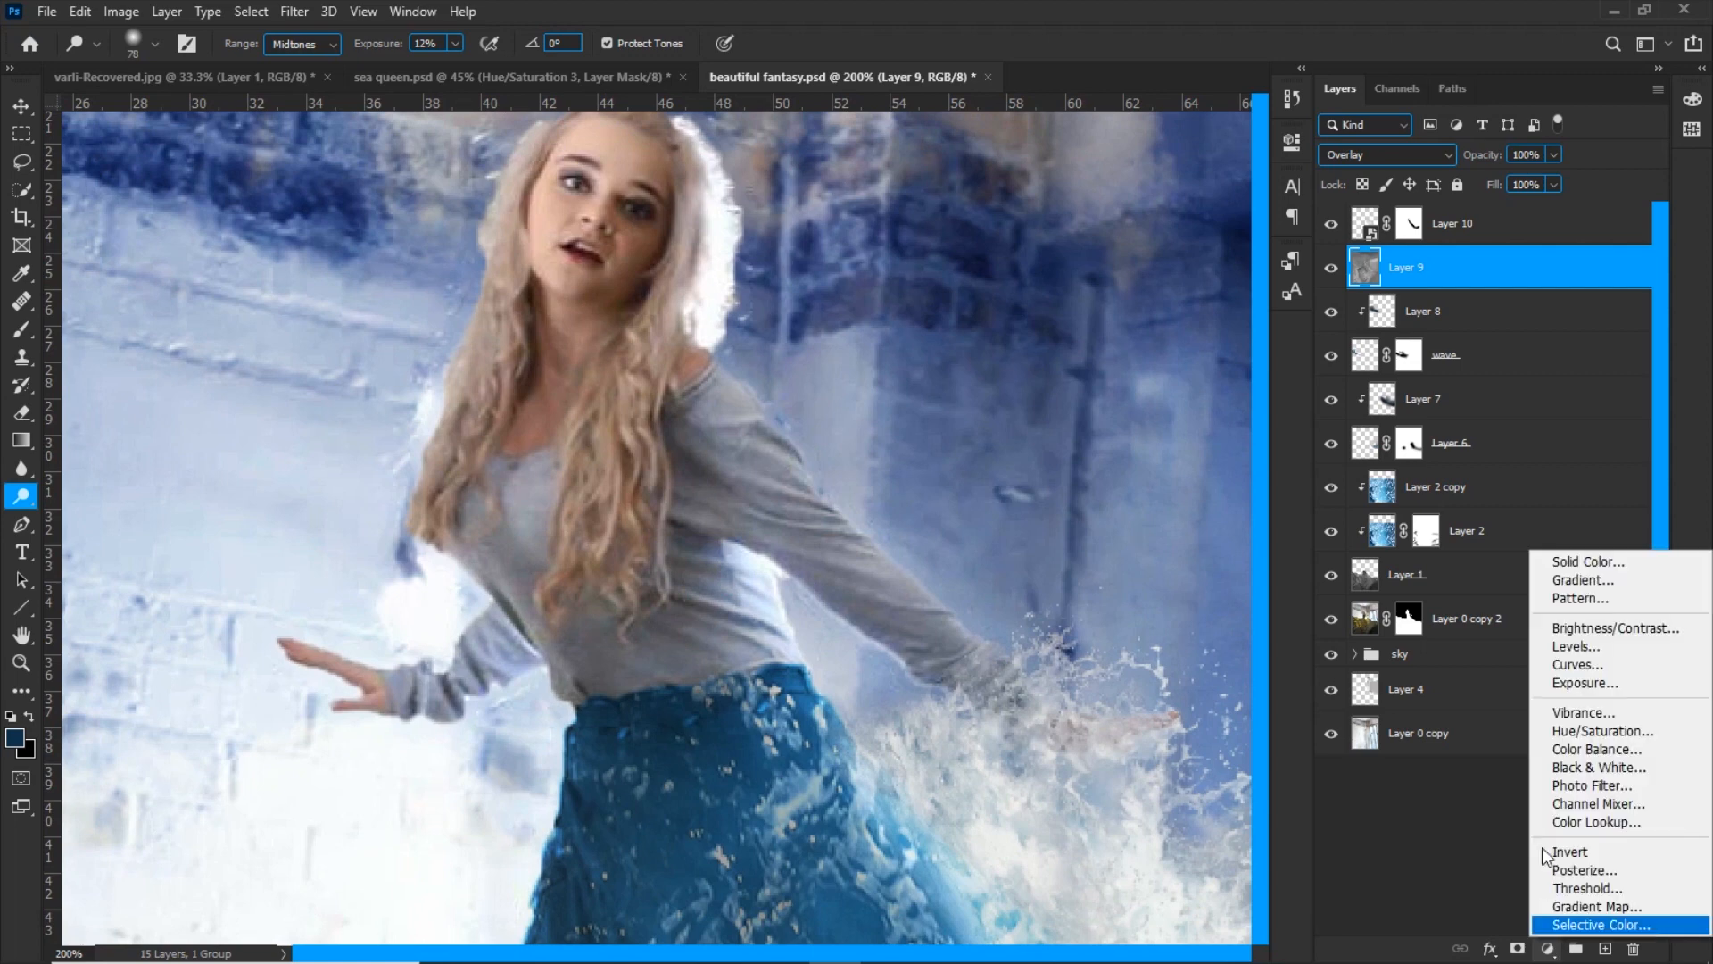
pyautogui.click(1574, 734)
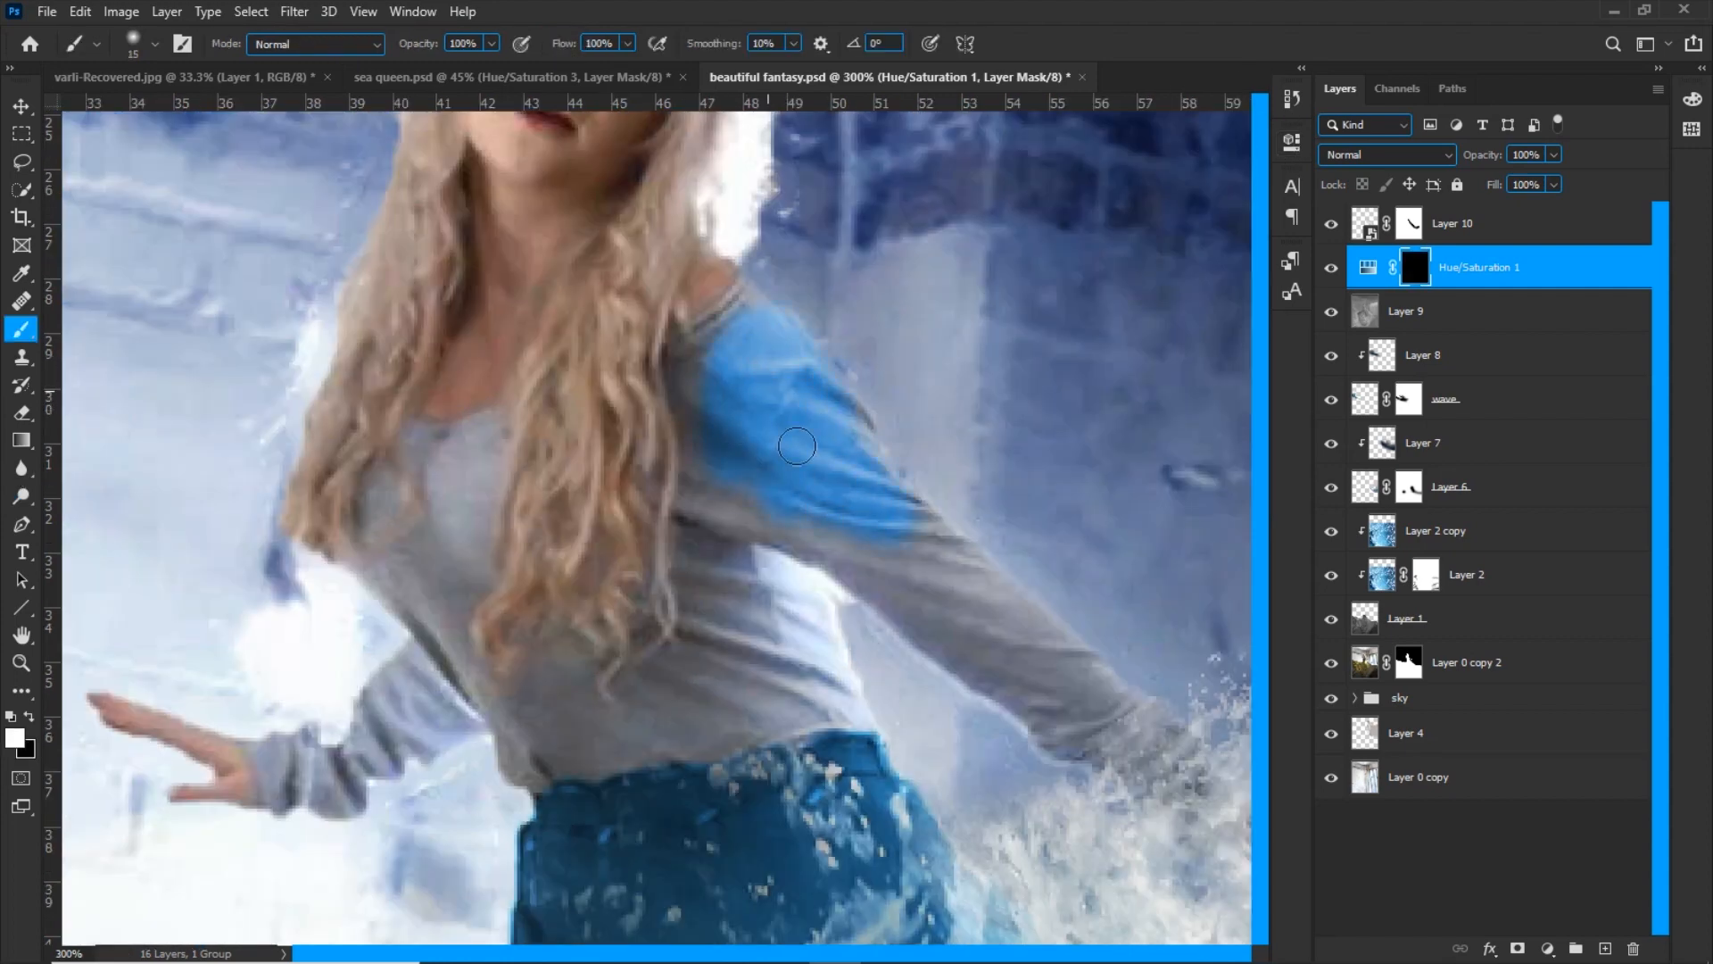
pyautogui.press('[')
pyautogui.moveTo(620, 744)
pyautogui.mouseDown()
pyautogui.moveTo(382, 574)
pyautogui.moveTo(601, 671)
pyautogui.moveTo(413, 621)
pyautogui.mouseUp()
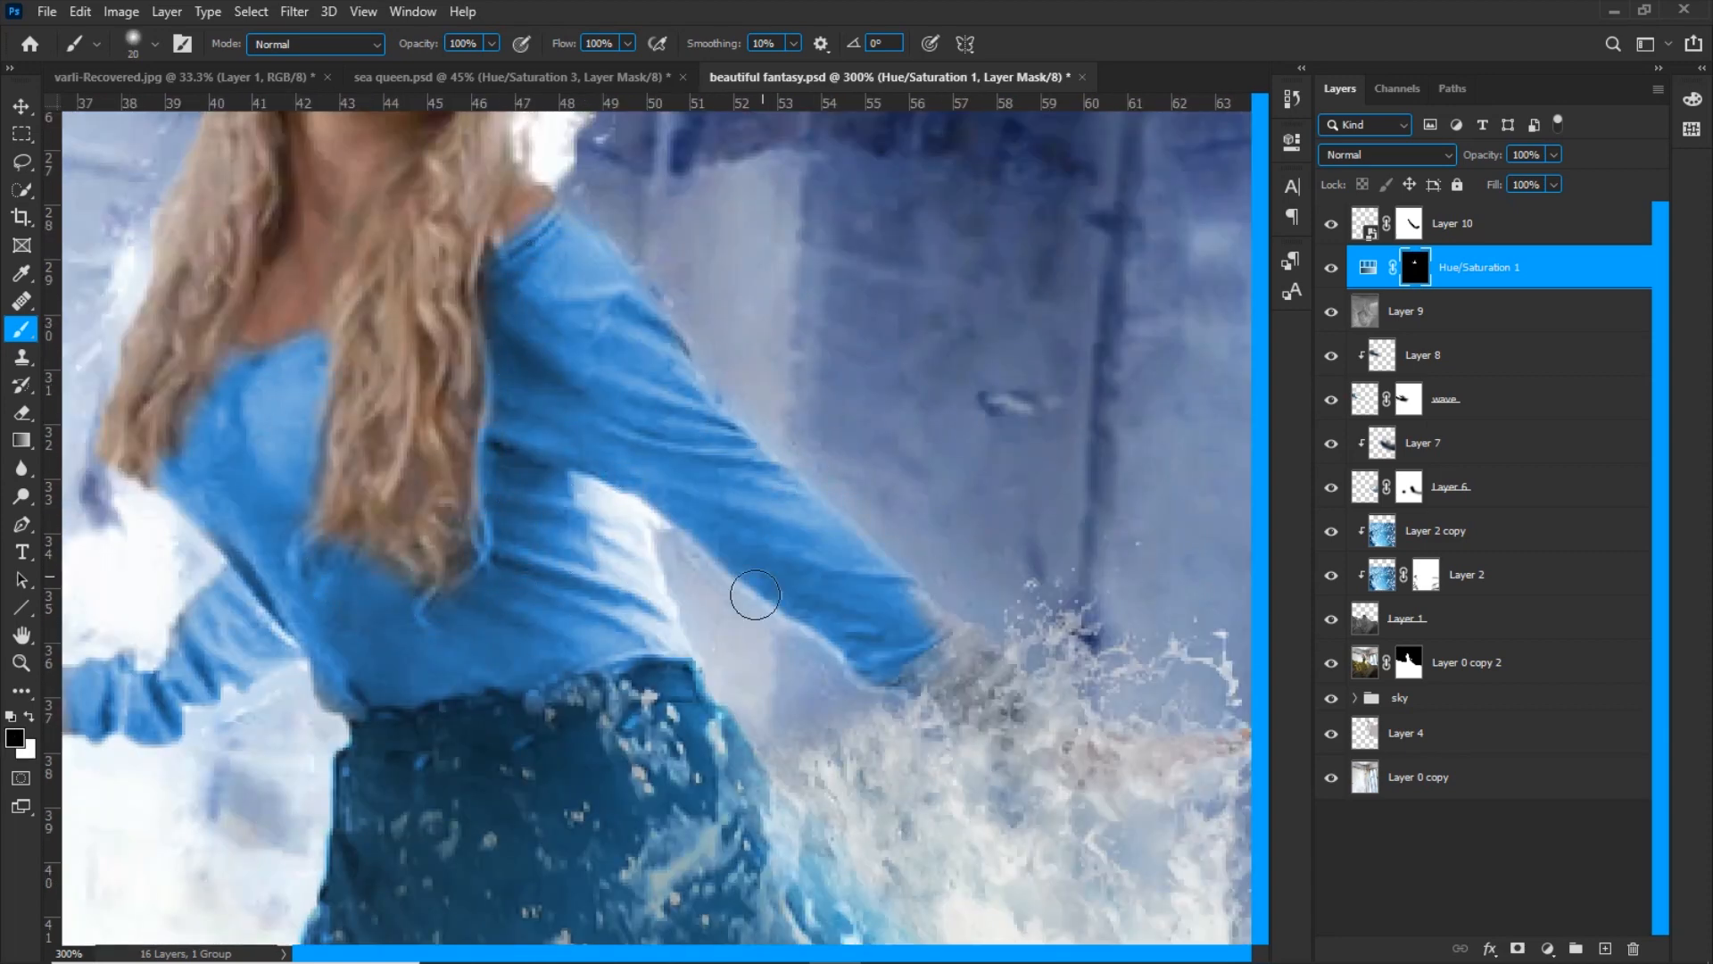
# Refine the Hue/Saturation 1 mask with a smaller brush where the right sleeve meets the splash
pyautogui.hotkey('ctrl', '-')
pyautogui.press('x')
pyautogui.press('[')
pyautogui.press('[')
pyautogui.press('[')
pyautogui.press('[')
pyautogui.moveTo(828, 624); pyautogui.dragTo(874, 619)
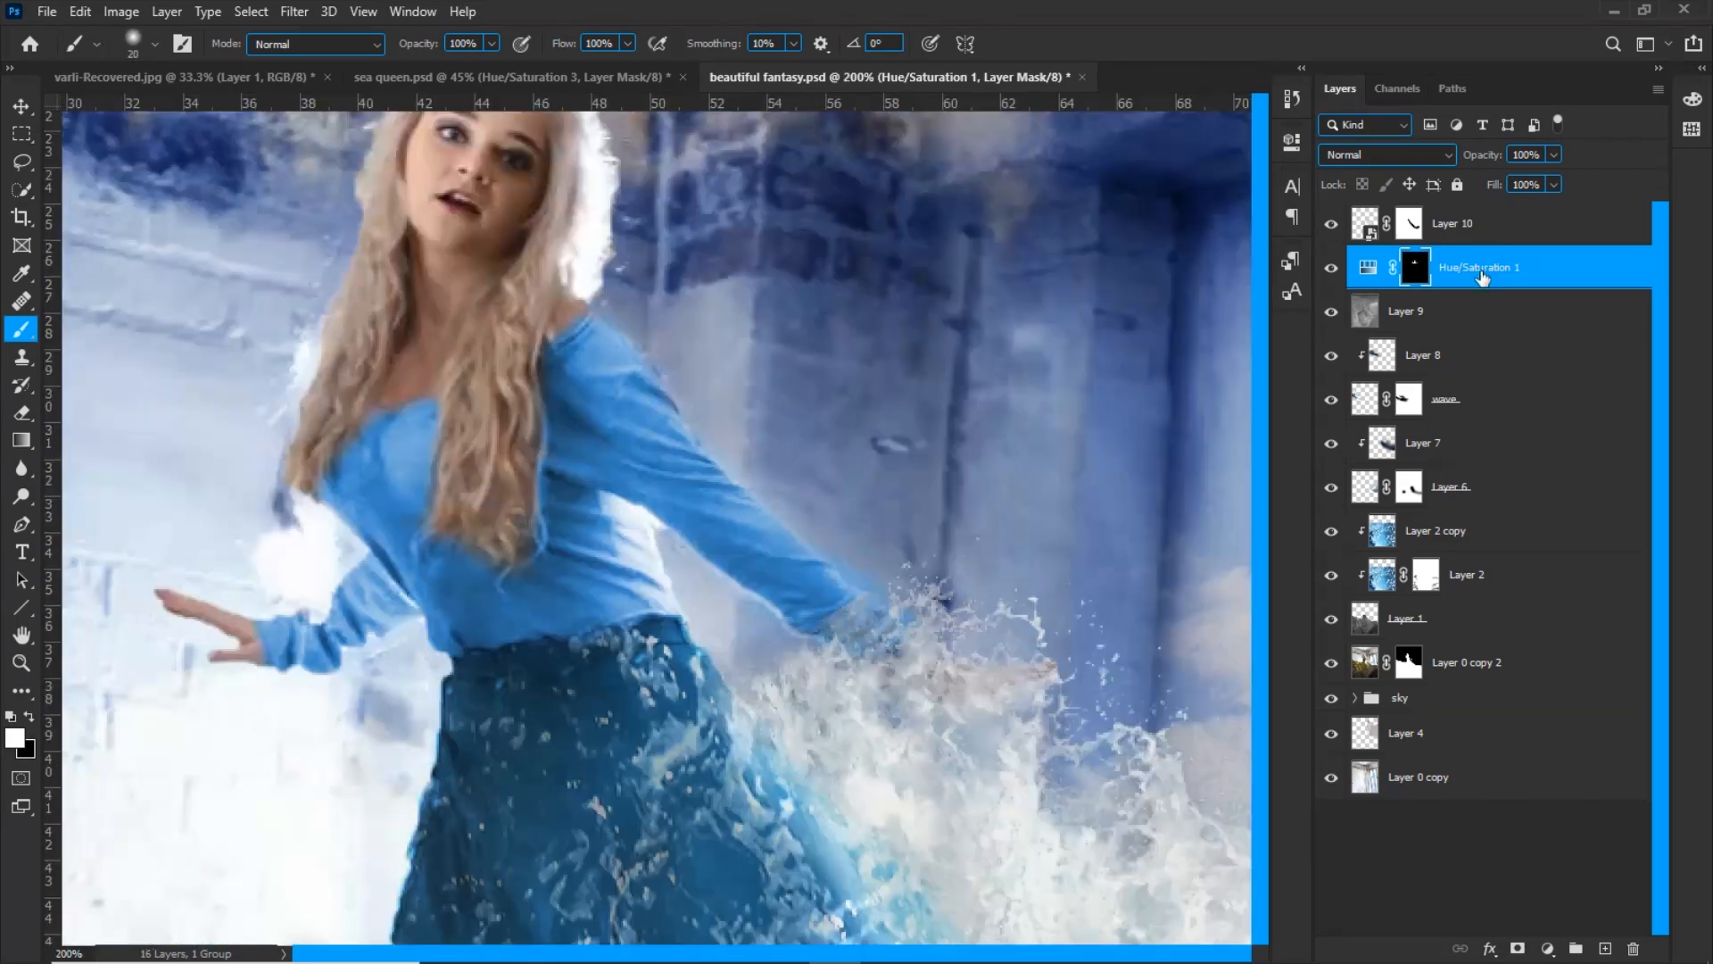
# Add a Curves adjustment above Hue/Saturation 1 that pulls down the red channel and boosts the blue channel
pyautogui.hotkey('ctrl', '-')
pyautogui.click(1549, 949)
pyautogui.click(1578, 671)
pyautogui.click(1101, 235)
pyautogui.click(1062, 273)
pyautogui.moveTo(1135, 359); pyautogui.dragTo(1166, 390)
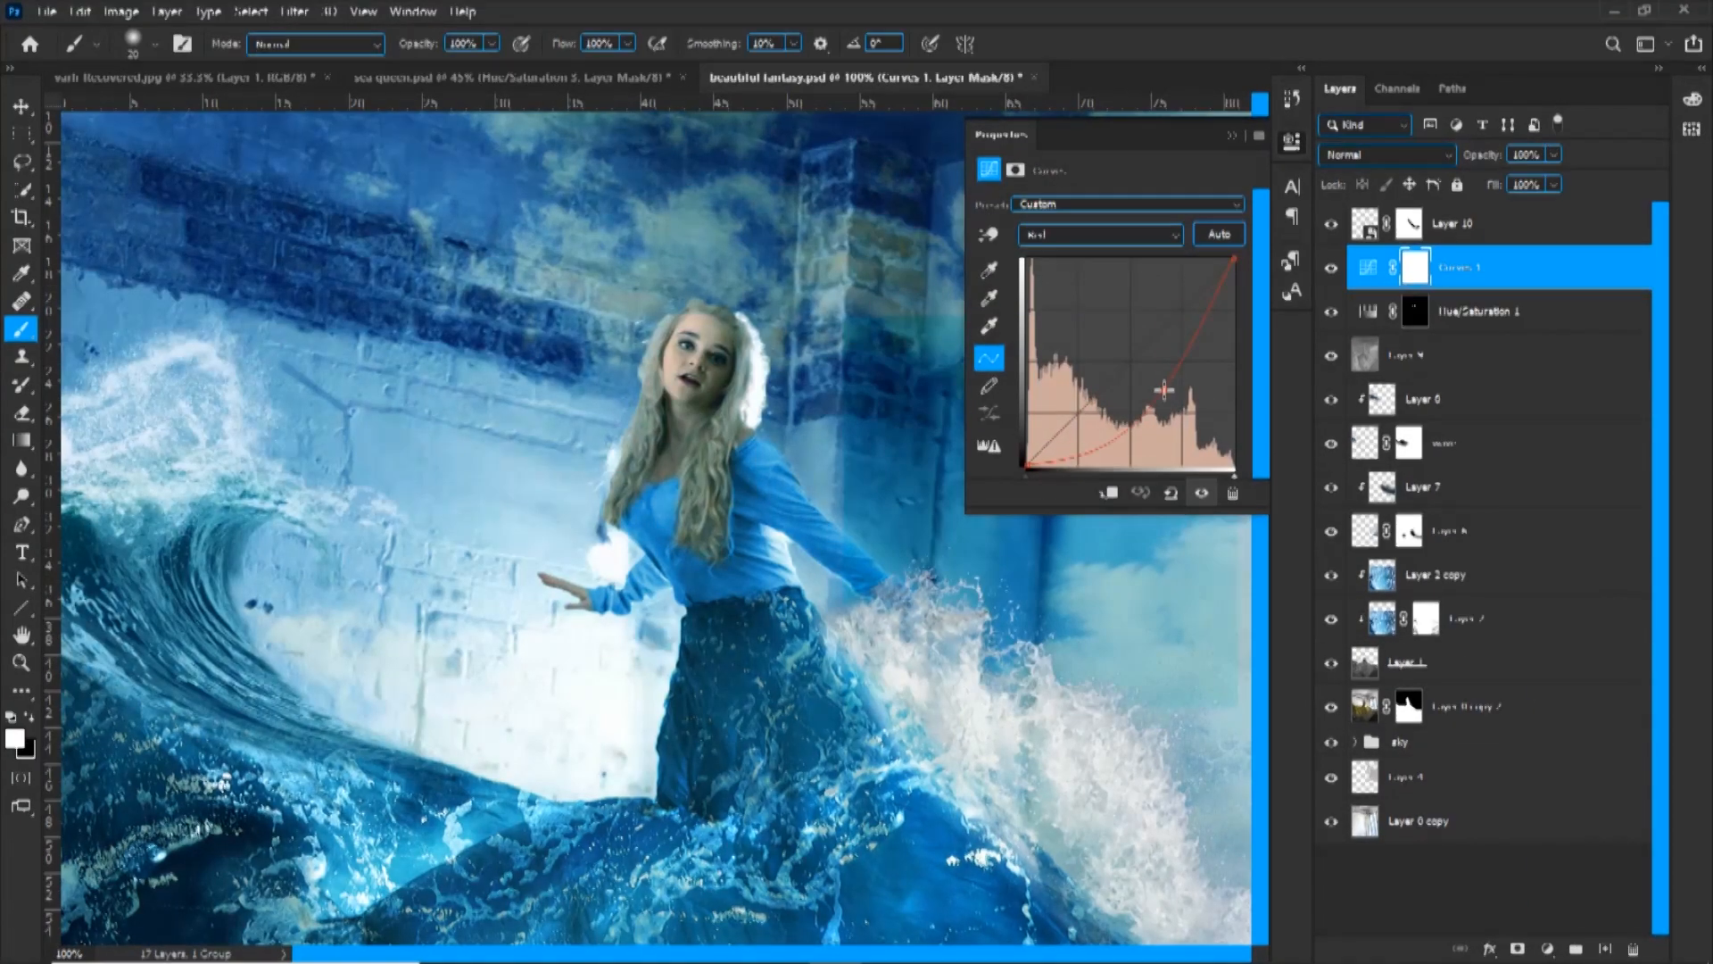
pyautogui.click(1101, 234)
pyautogui.click(1062, 308)
pyautogui.click(1236, 136)
# Invert the Curves 1 mask to black and paint the hair lock over the woman's chest blue
pyautogui.hotkey('ctrl', 'i')
pyautogui.hotkey('ctrl', '+')
pyautogui.hotkey('ctrl', '+')
pyautogui.moveTo(659, 399)
pyautogui.mouseDown()
pyautogui.moveTo(645, 629)
pyautogui.moveTo(526, 736)
pyautogui.mouseUp()
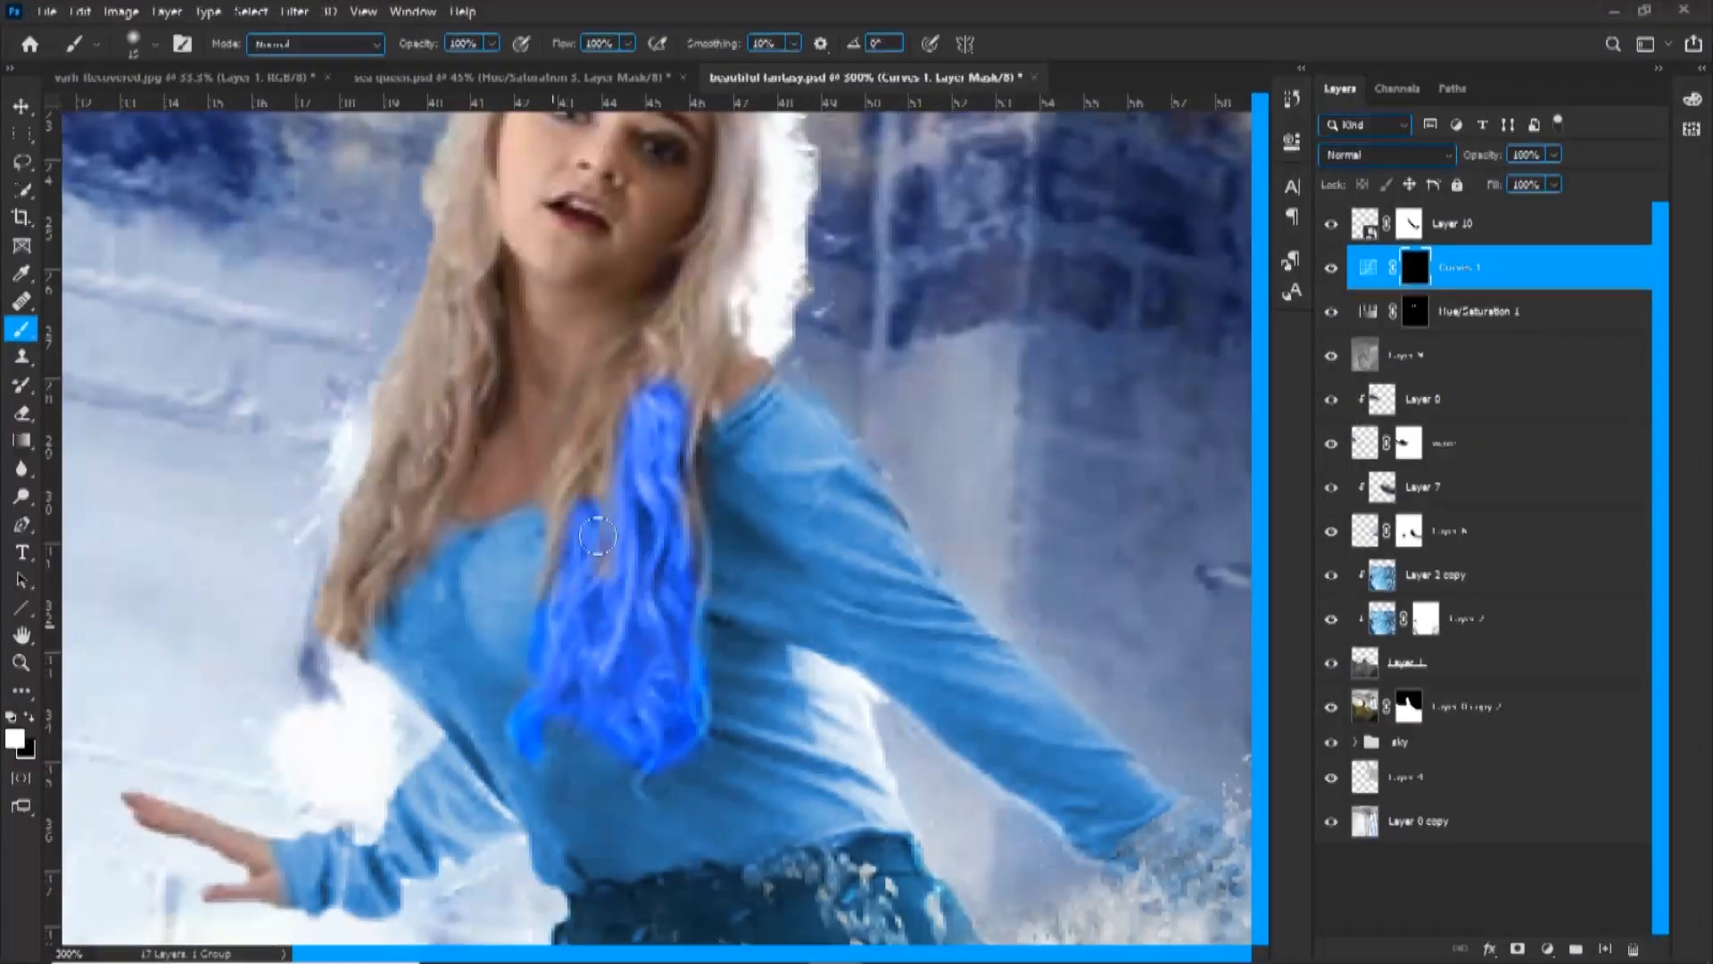
pyautogui.moveTo(597, 536); pyautogui.dragTo(552, 580)
pyautogui.moveTo(754, 482); pyautogui.dragTo(757, 659)
# Extend the Curves 1 mask over the hair around the head and down the other shoulder
pyautogui.moveTo(694, 538)
pyautogui.mouseDown()
pyautogui.moveTo(759, 294)
pyautogui.moveTo(503, 250)
pyautogui.moveTo(479, 388)
pyautogui.mouseUp()
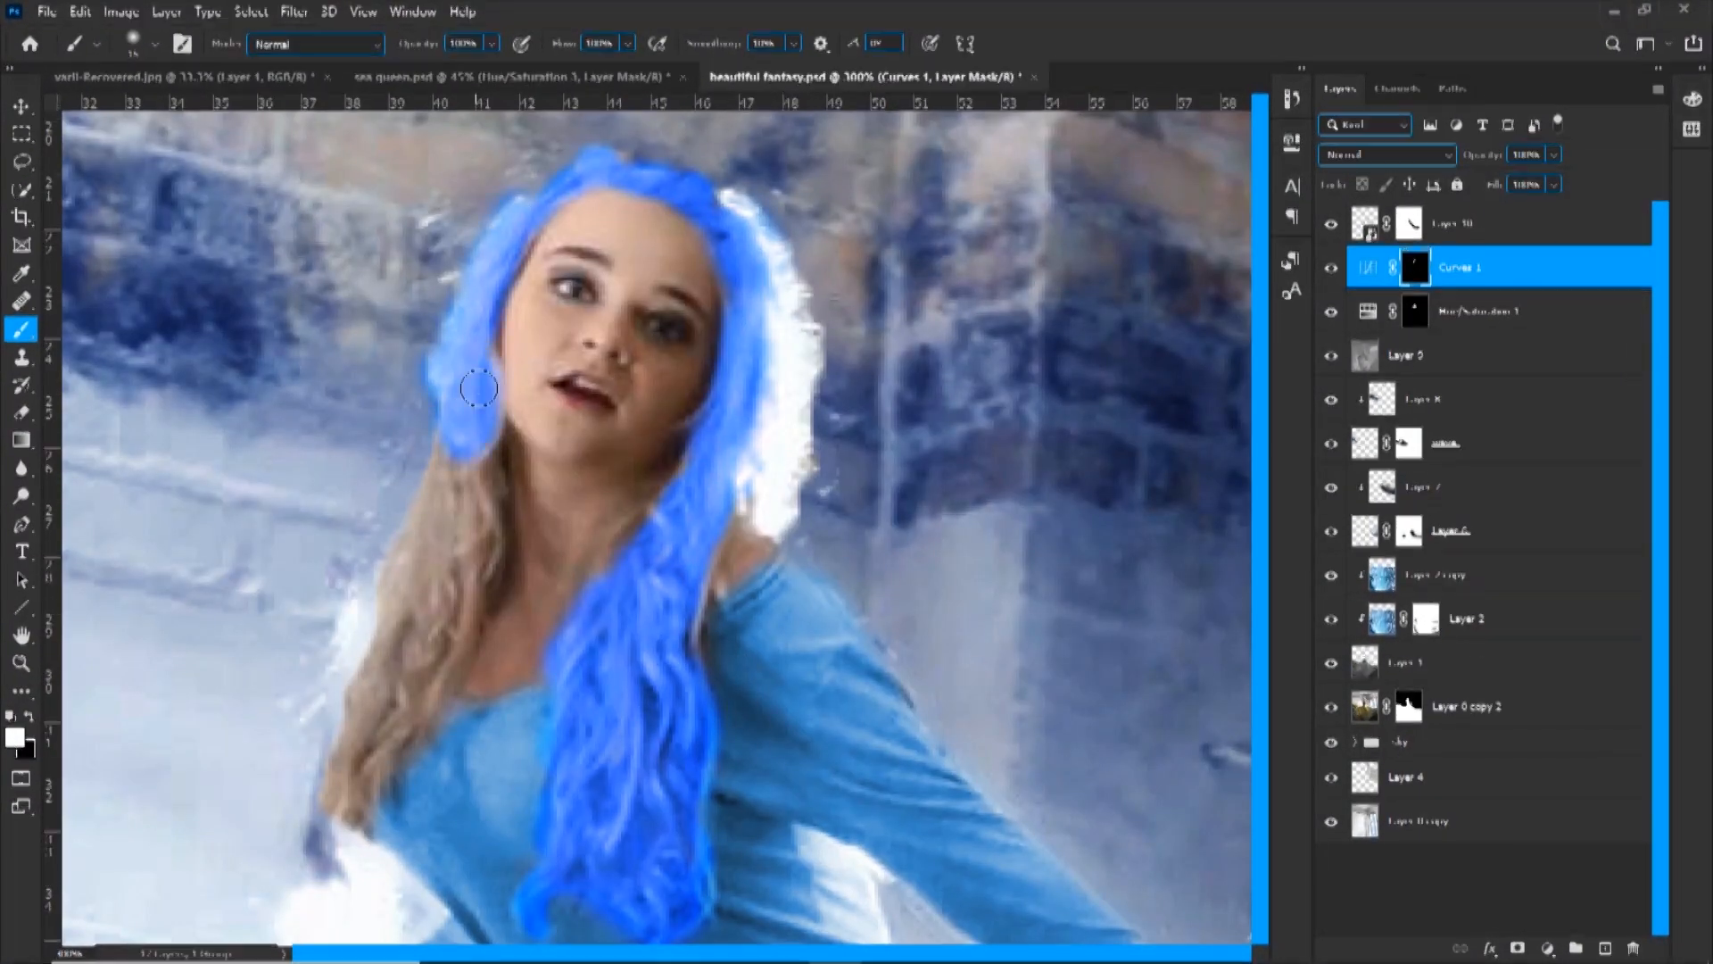
pyautogui.moveTo(374, 765)
pyautogui.mouseDown()
pyautogui.moveTo(340, 758)
pyautogui.moveTo(320, 862)
pyautogui.moveTo(496, 500)
pyautogui.mouseUp()
pyautogui.press('[')
pyautogui.moveTo(624, 536); pyautogui.dragTo(679, 446)
pyautogui.press('x')
pyautogui.press('x')
pyautogui.hotkey('ctrl', '-')
# Readjust the Curves 1 blue channel to give the hair a softer, lighter blue
pyautogui.doubleClick(1370, 269)
pyautogui.click(1108, 492)
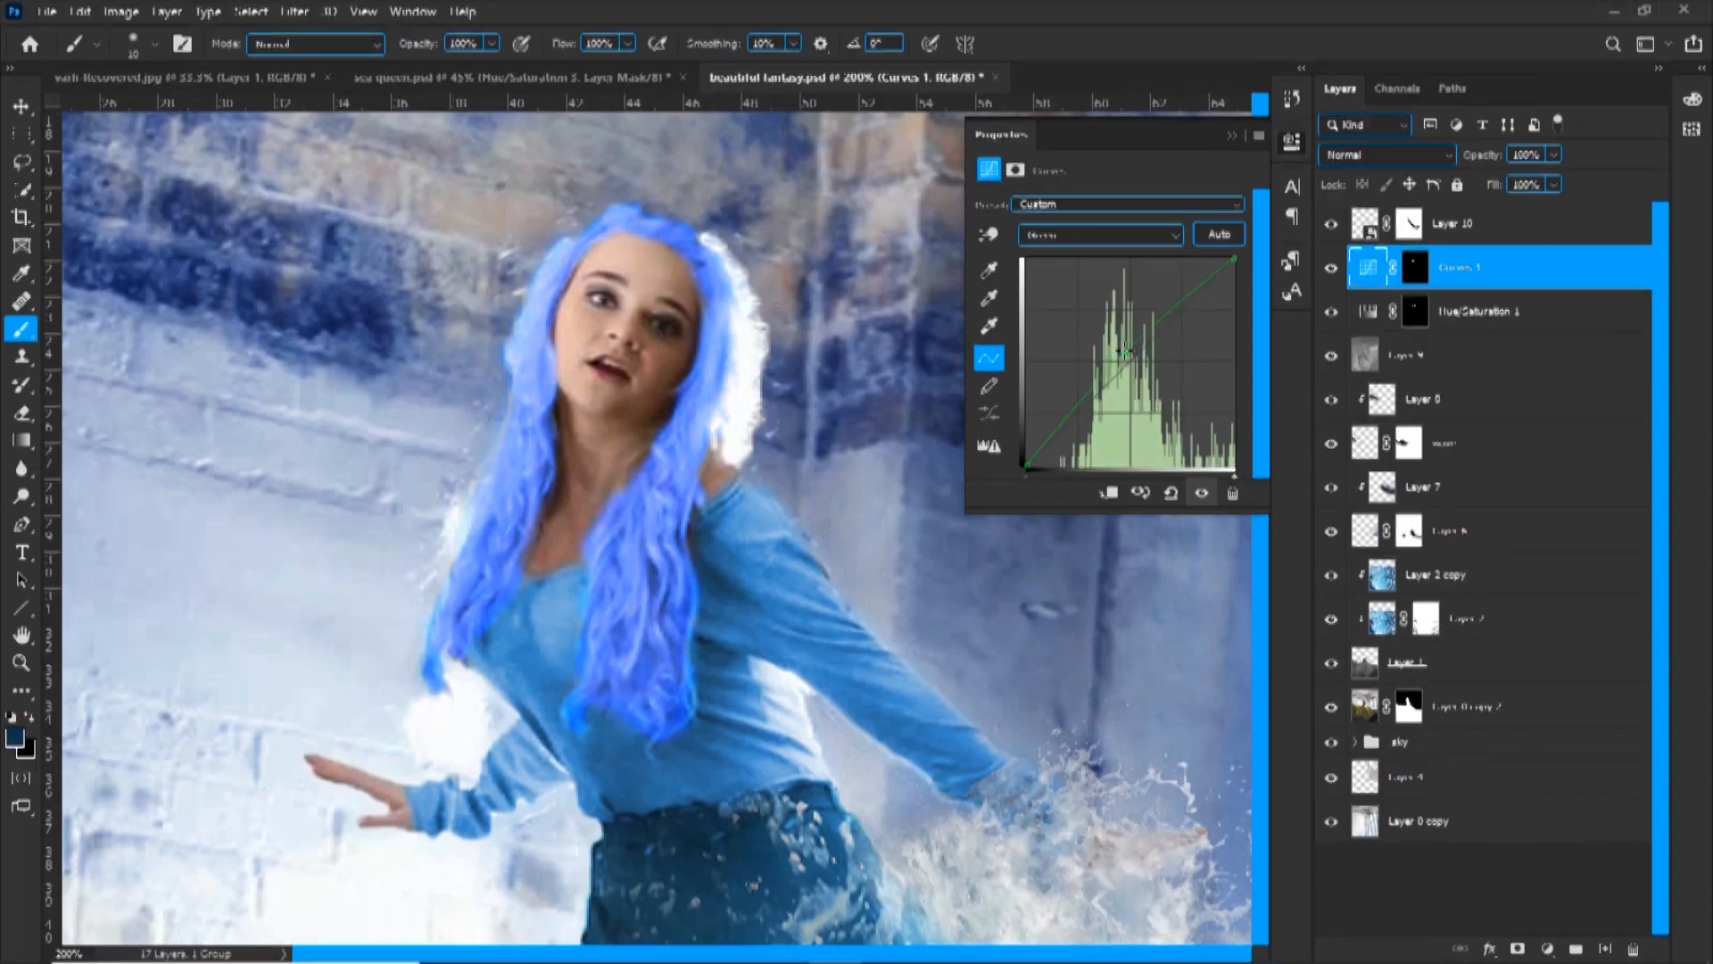
pyautogui.hotkey('alt', '5')
pyautogui.moveTo(1129, 361); pyautogui.dragTo(1115, 351)
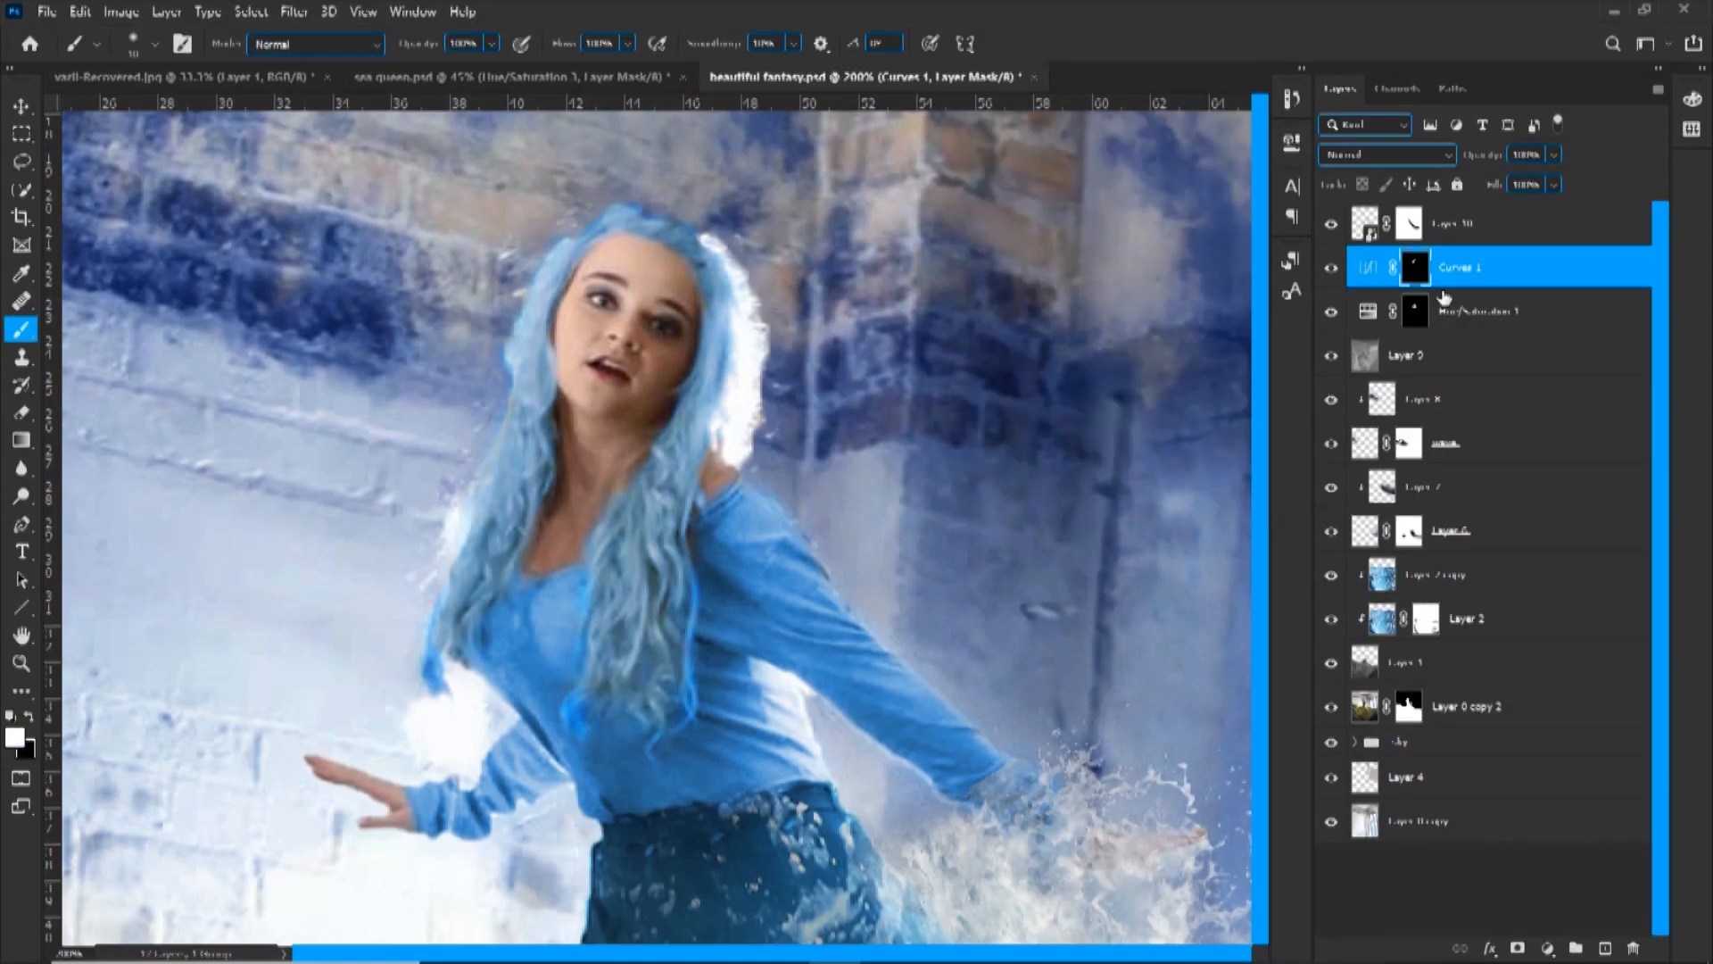
# Lower the brush flow to 36% and clean up the Hue/Saturation 1 and Curves 1 masks around the hair ends
pyautogui.hotkey('alt', '[')
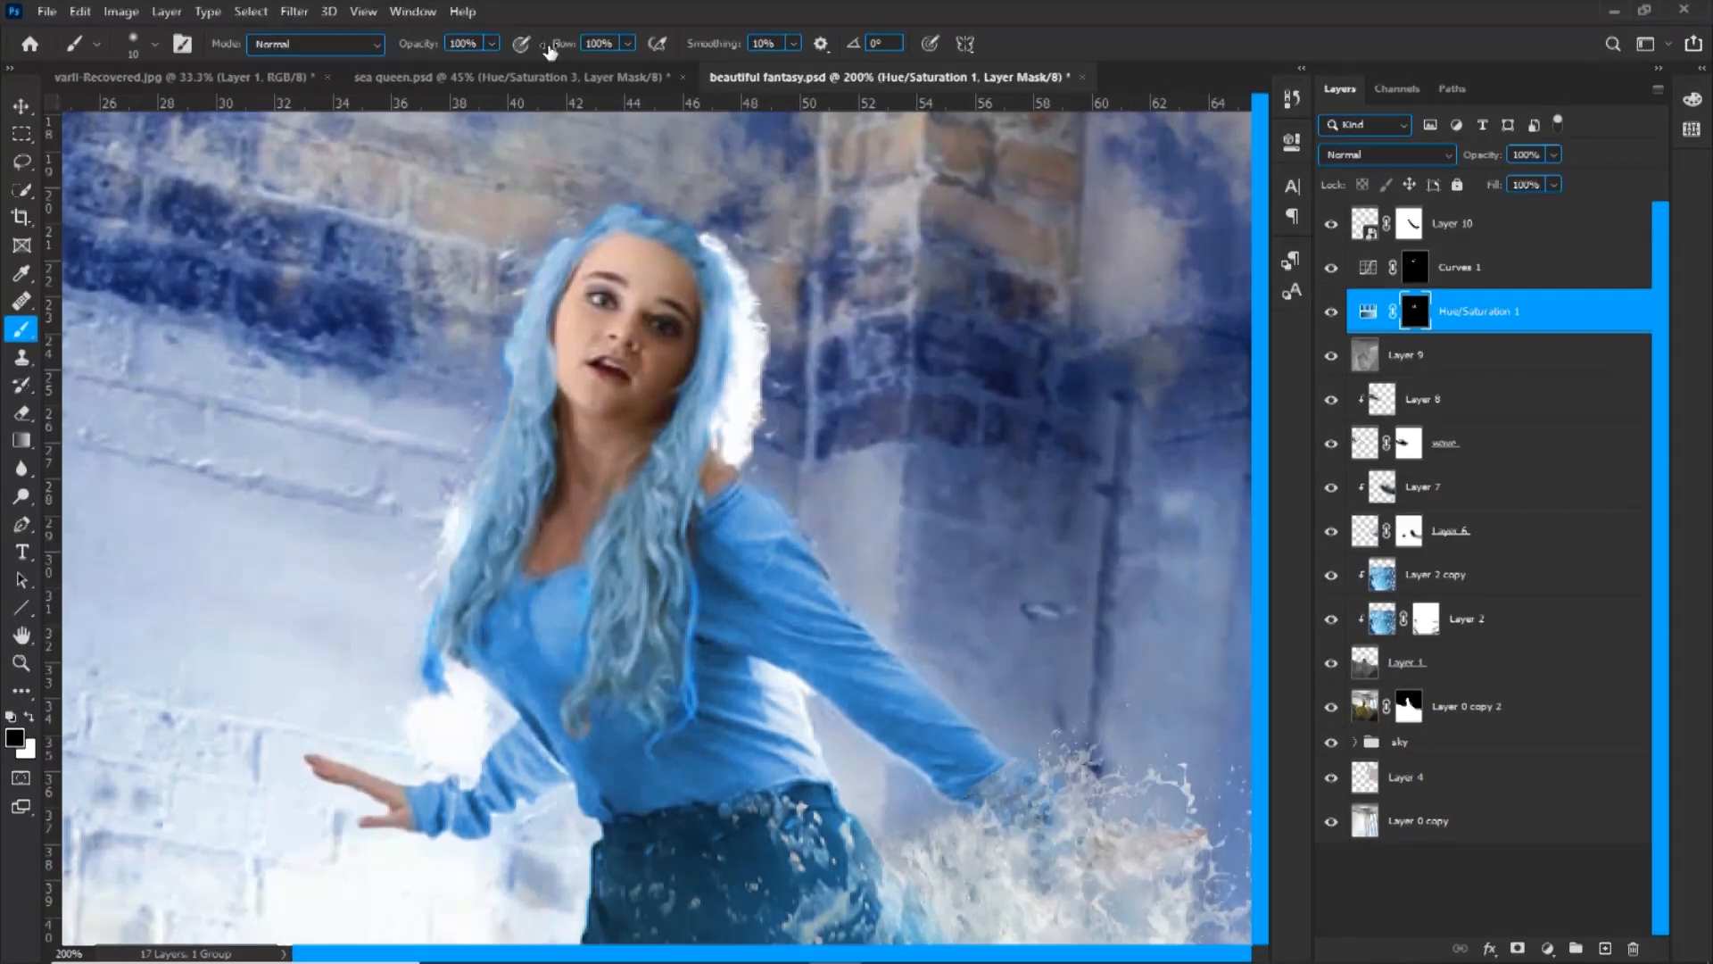
pyautogui.moveTo(549, 47); pyautogui.dragTo(487, 47)
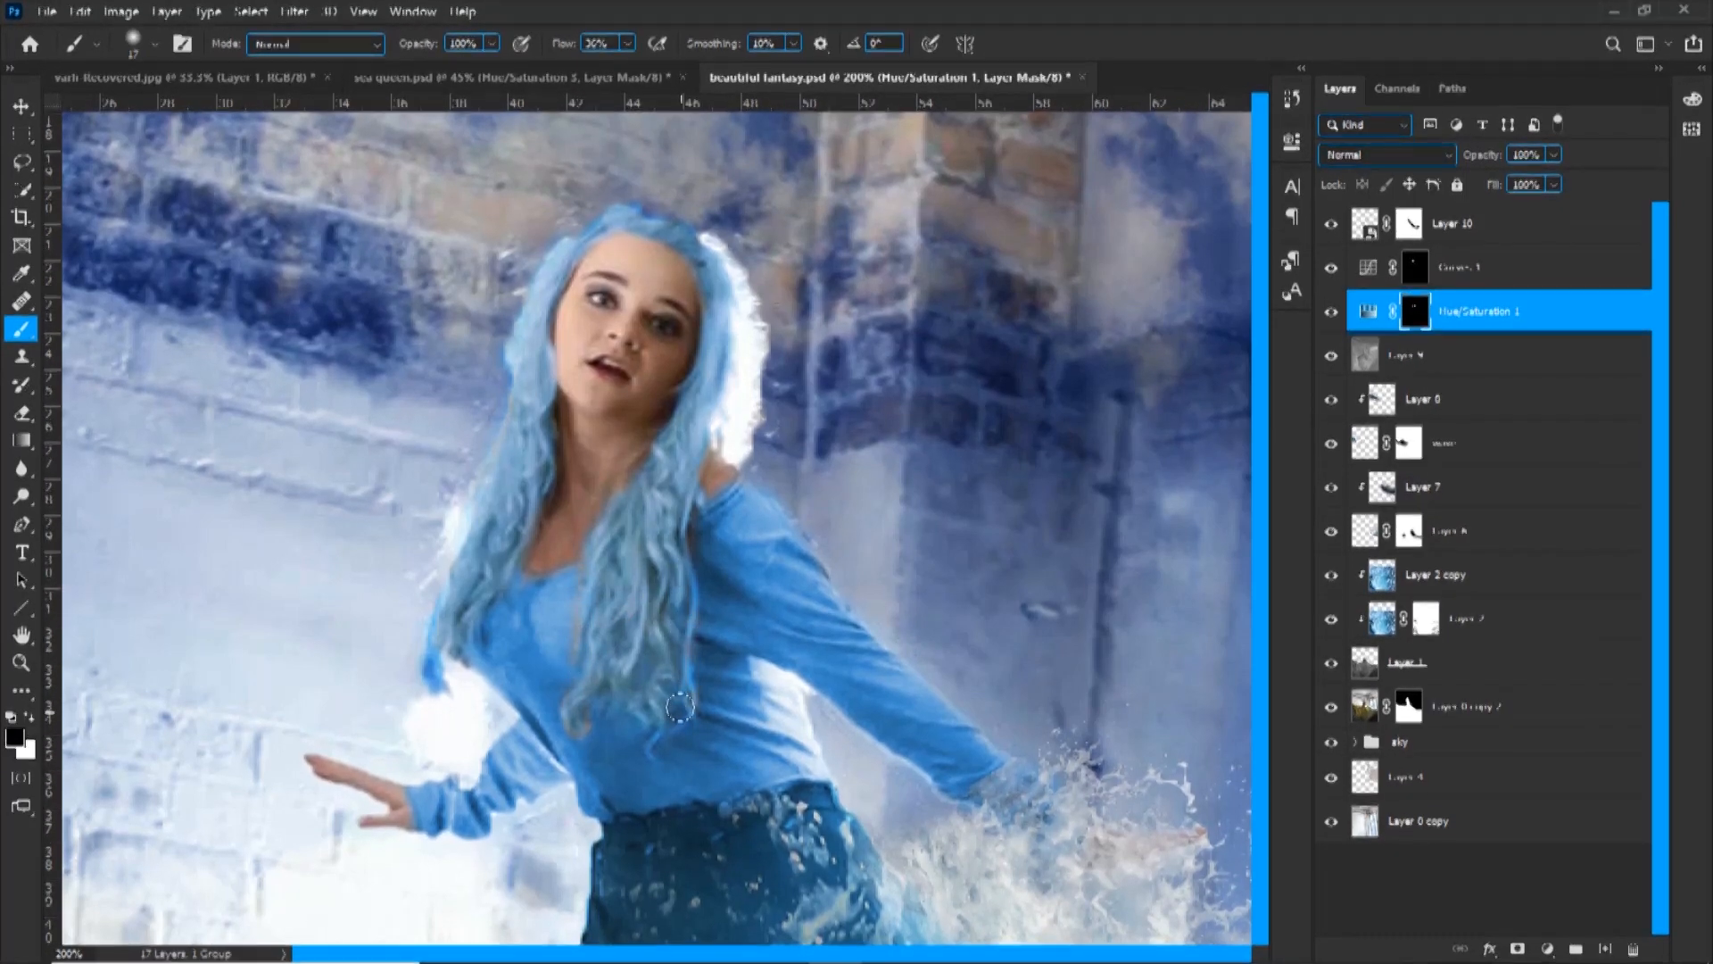
pyautogui.rightClick(550, 273)
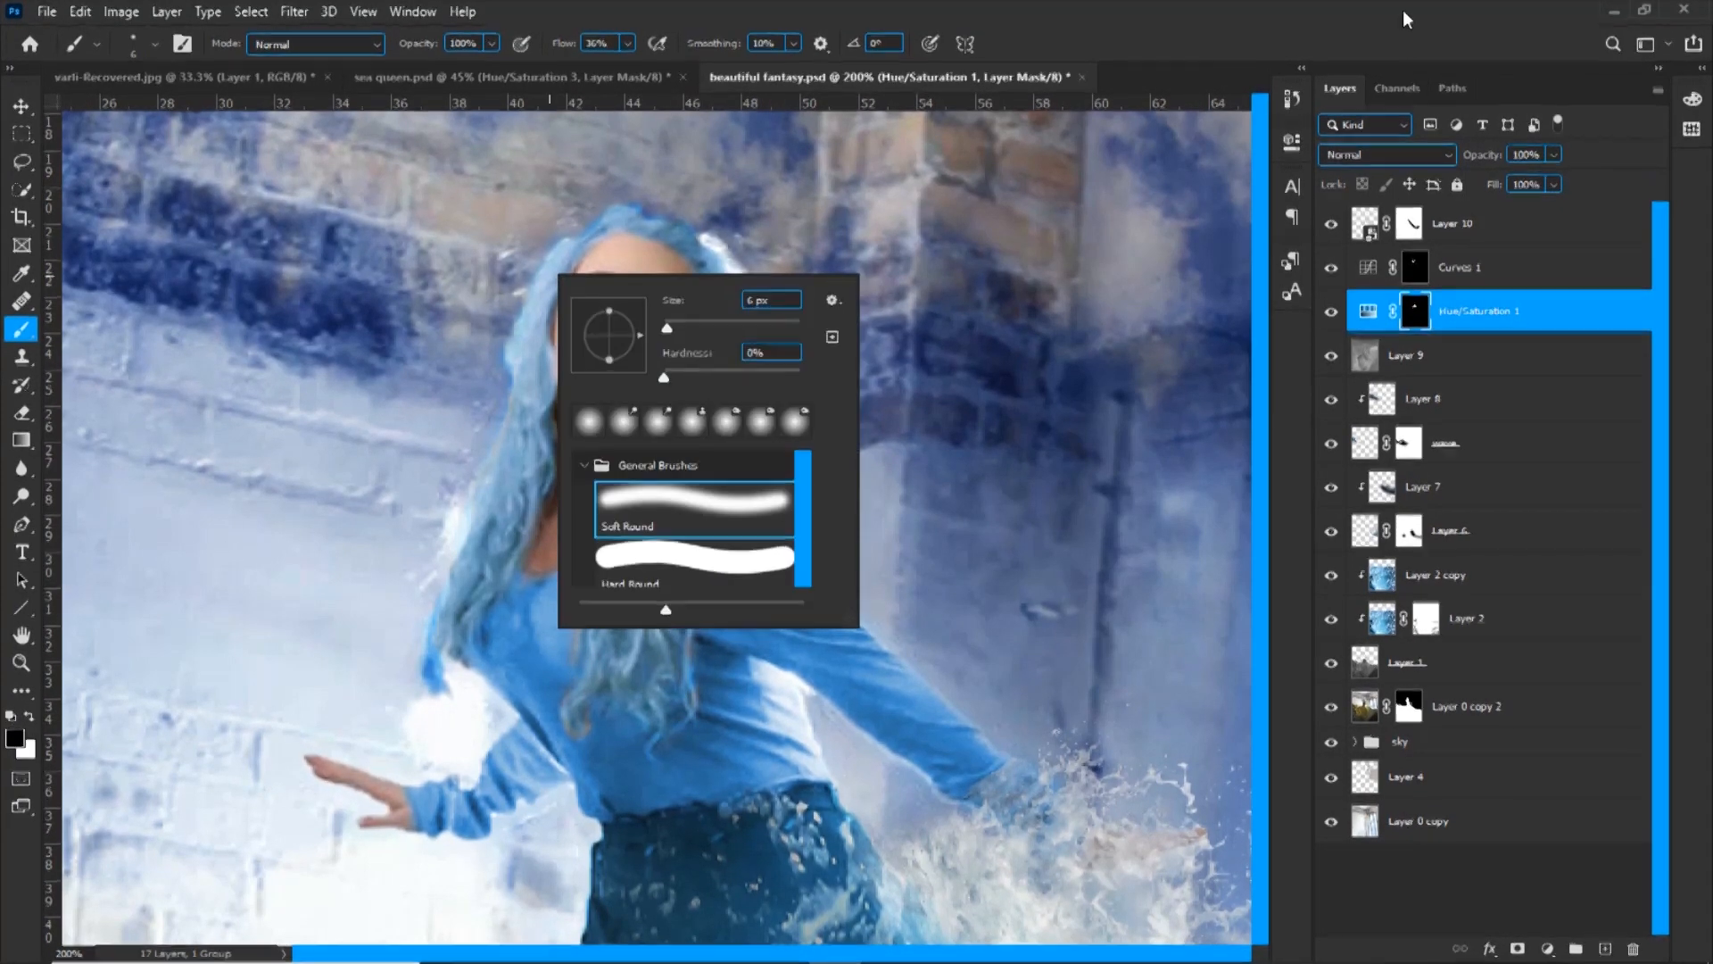
pyautogui.click(1416, 267)
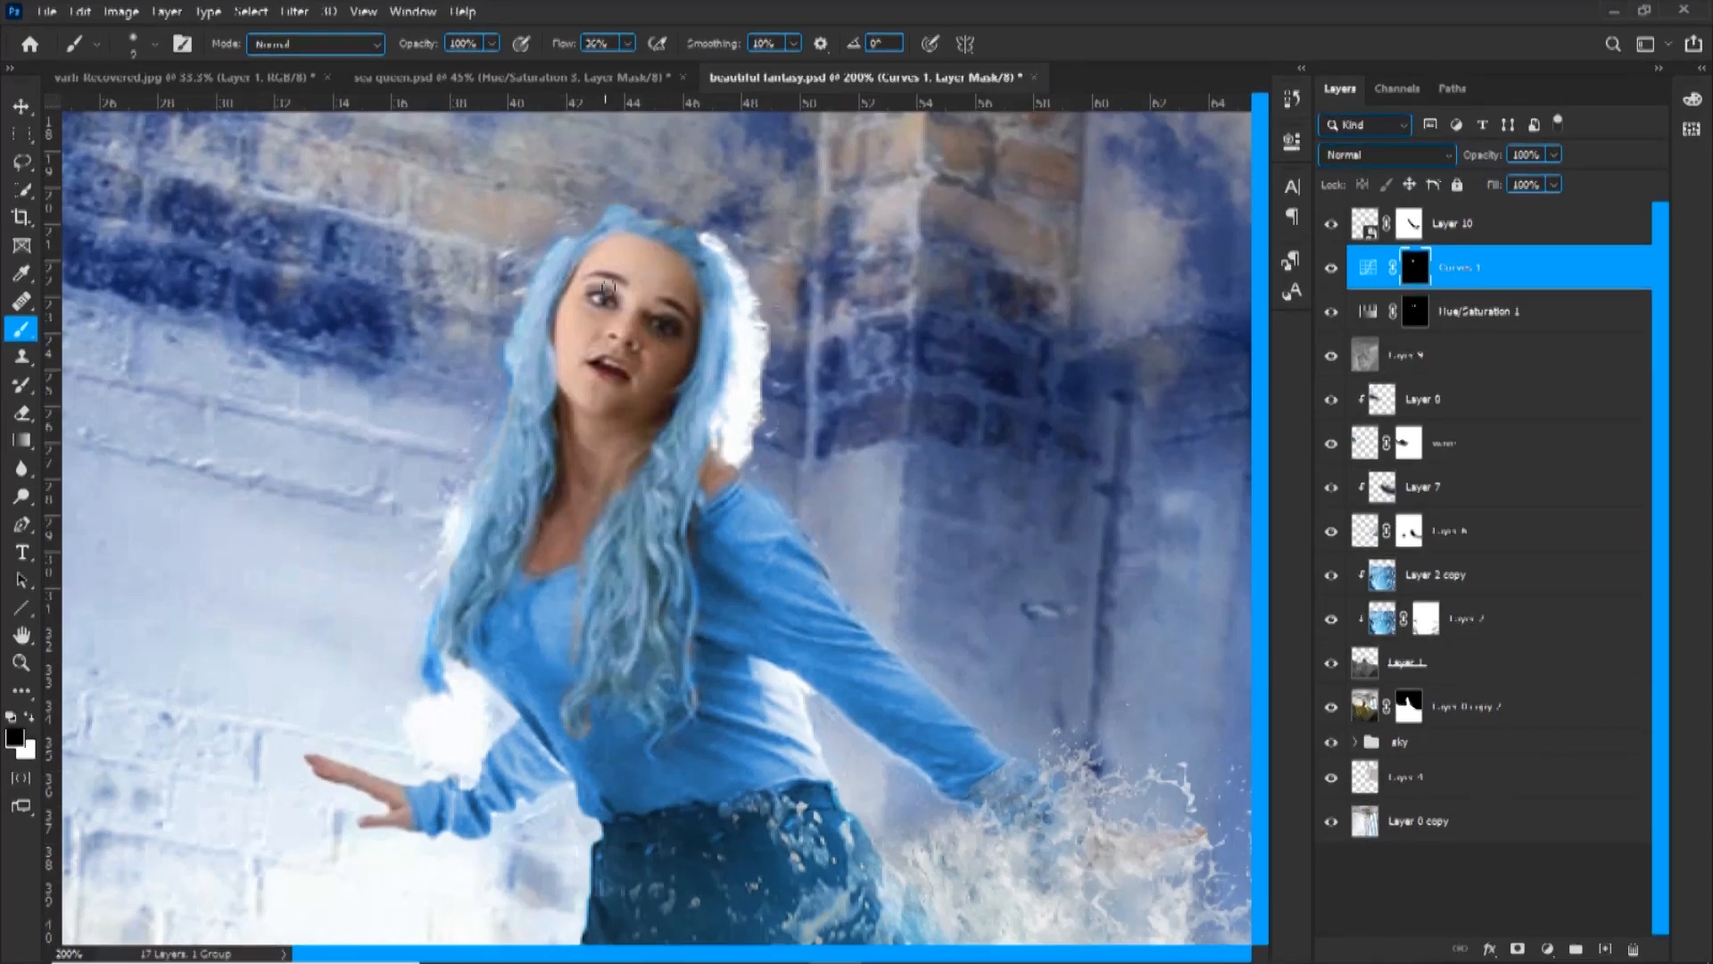
pyautogui.keyDown('alt'); pyautogui.rightClick(454, 664); pyautogui.keyUp('alt')
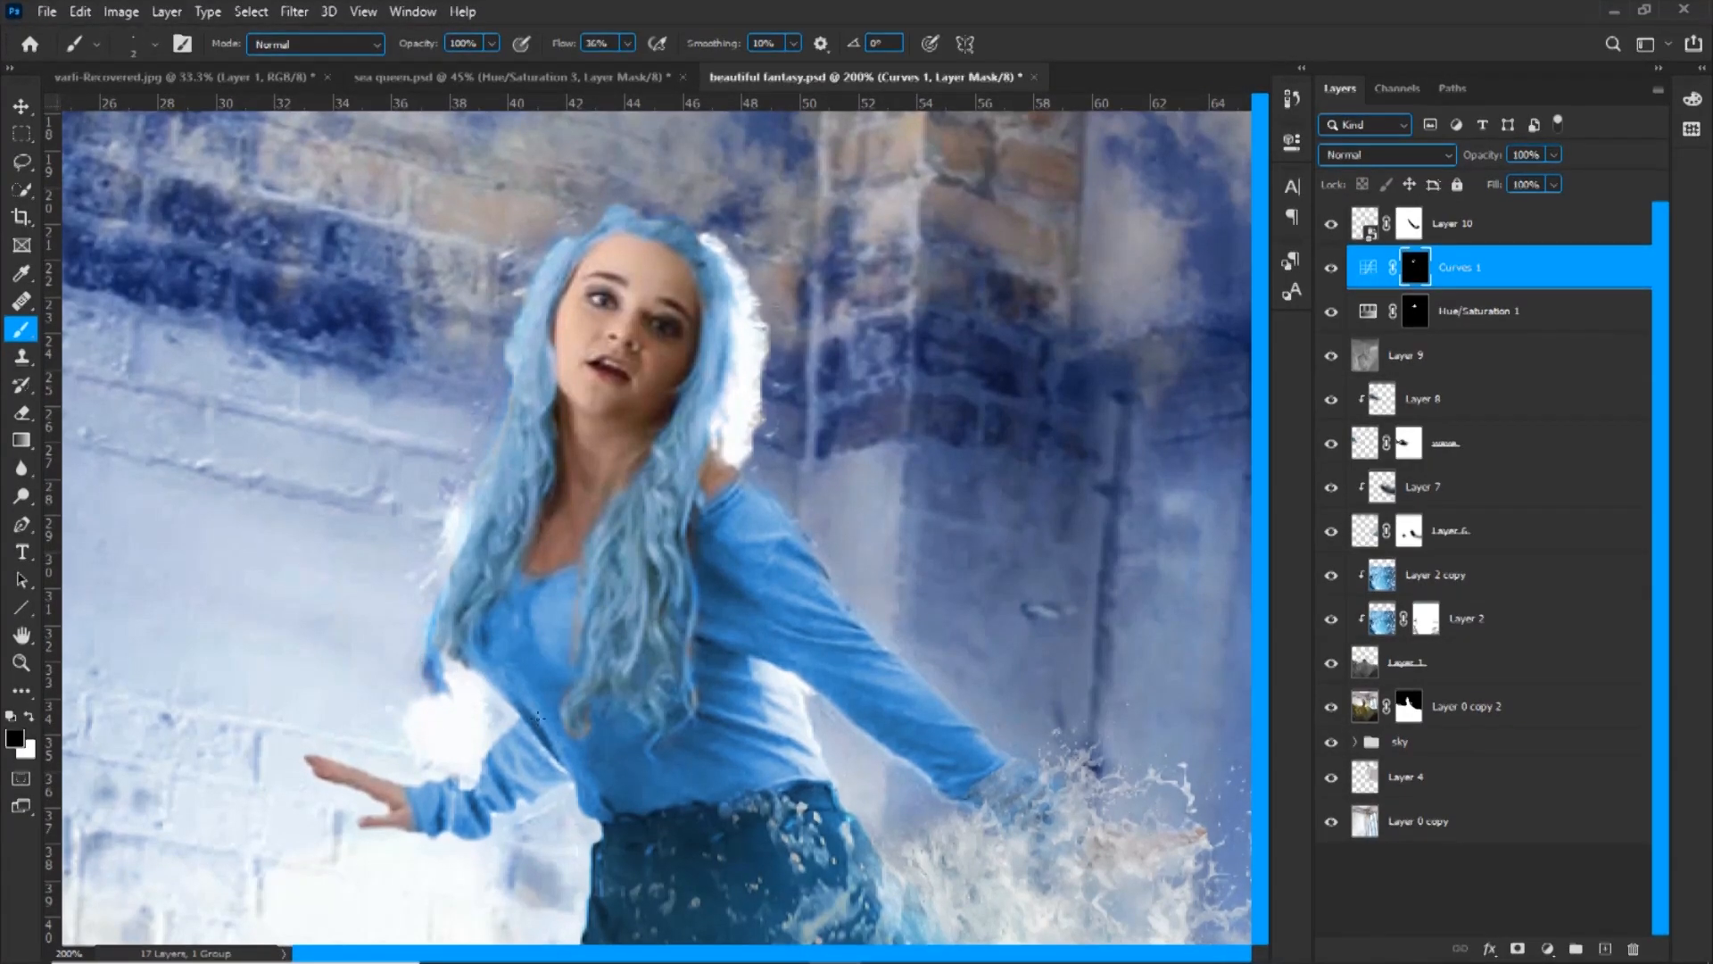
pyautogui.keyDown('alt'); pyautogui.rightClick(669, 725); pyautogui.keyUp('alt')
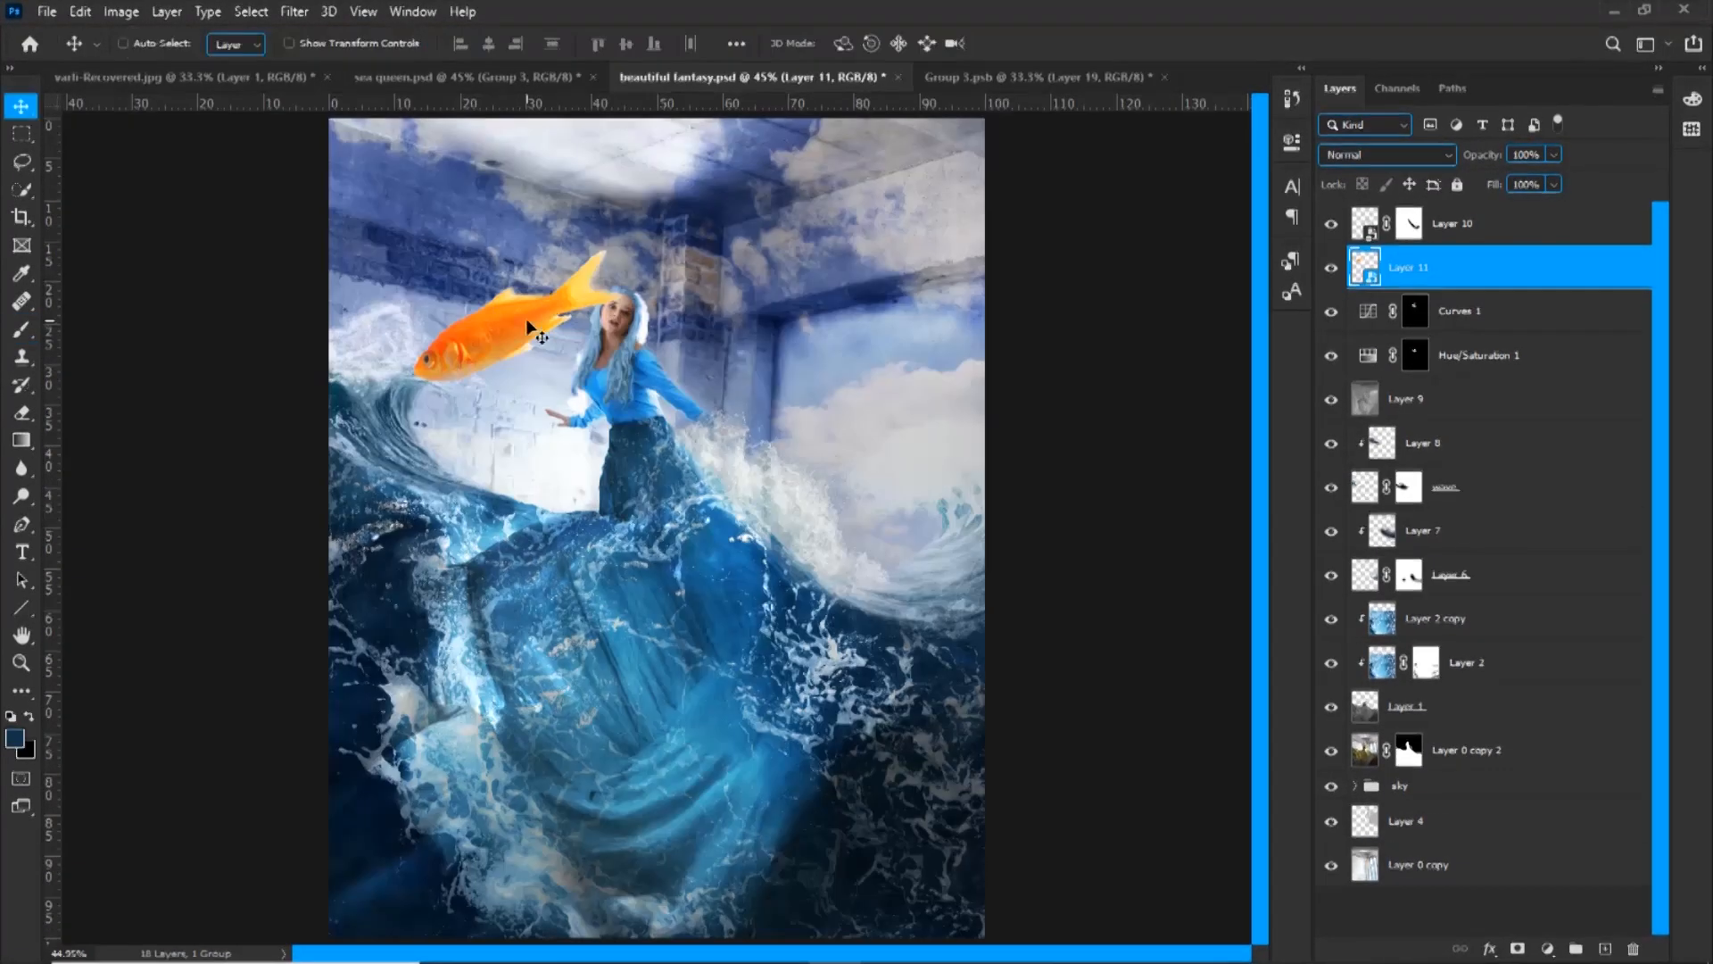
# Position and resize the goldfish around the woman and at the image edges, and group their layers
pyautogui.moveTo(421, 324); pyautogui.dragTo(795, 336)
pyautogui.click(1023, 45)
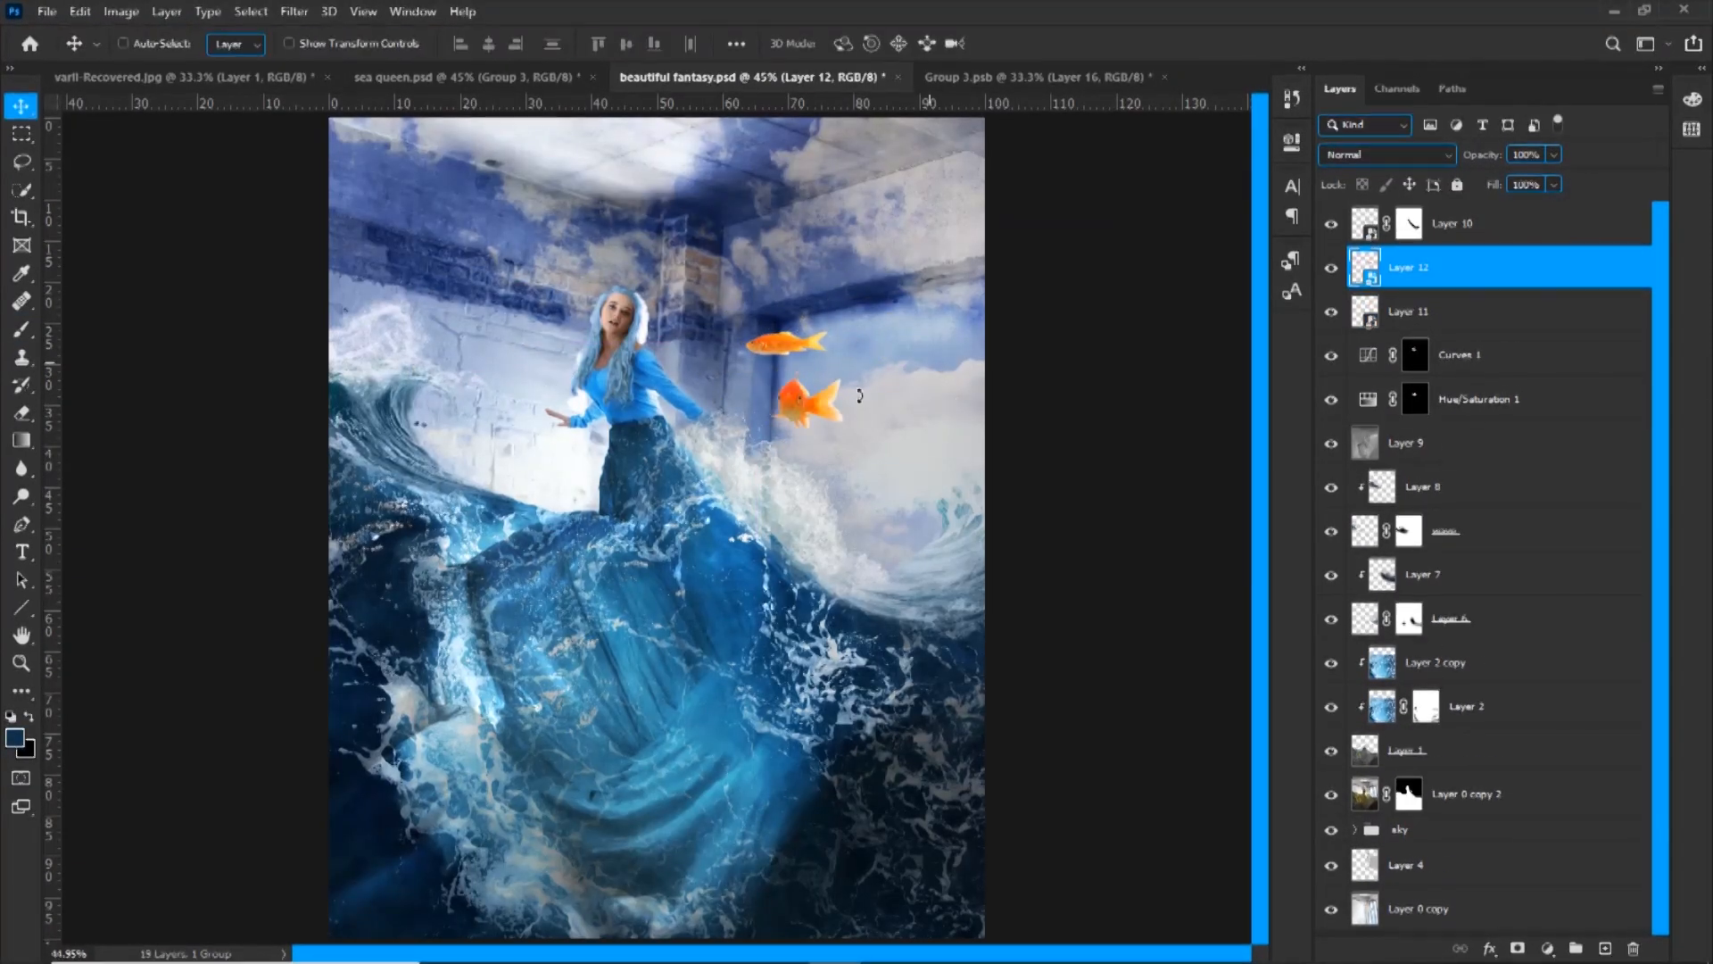
pyautogui.hotkey('ctrl', 't')
pyautogui.moveTo(817, 403); pyautogui.dragTo(831, 417)
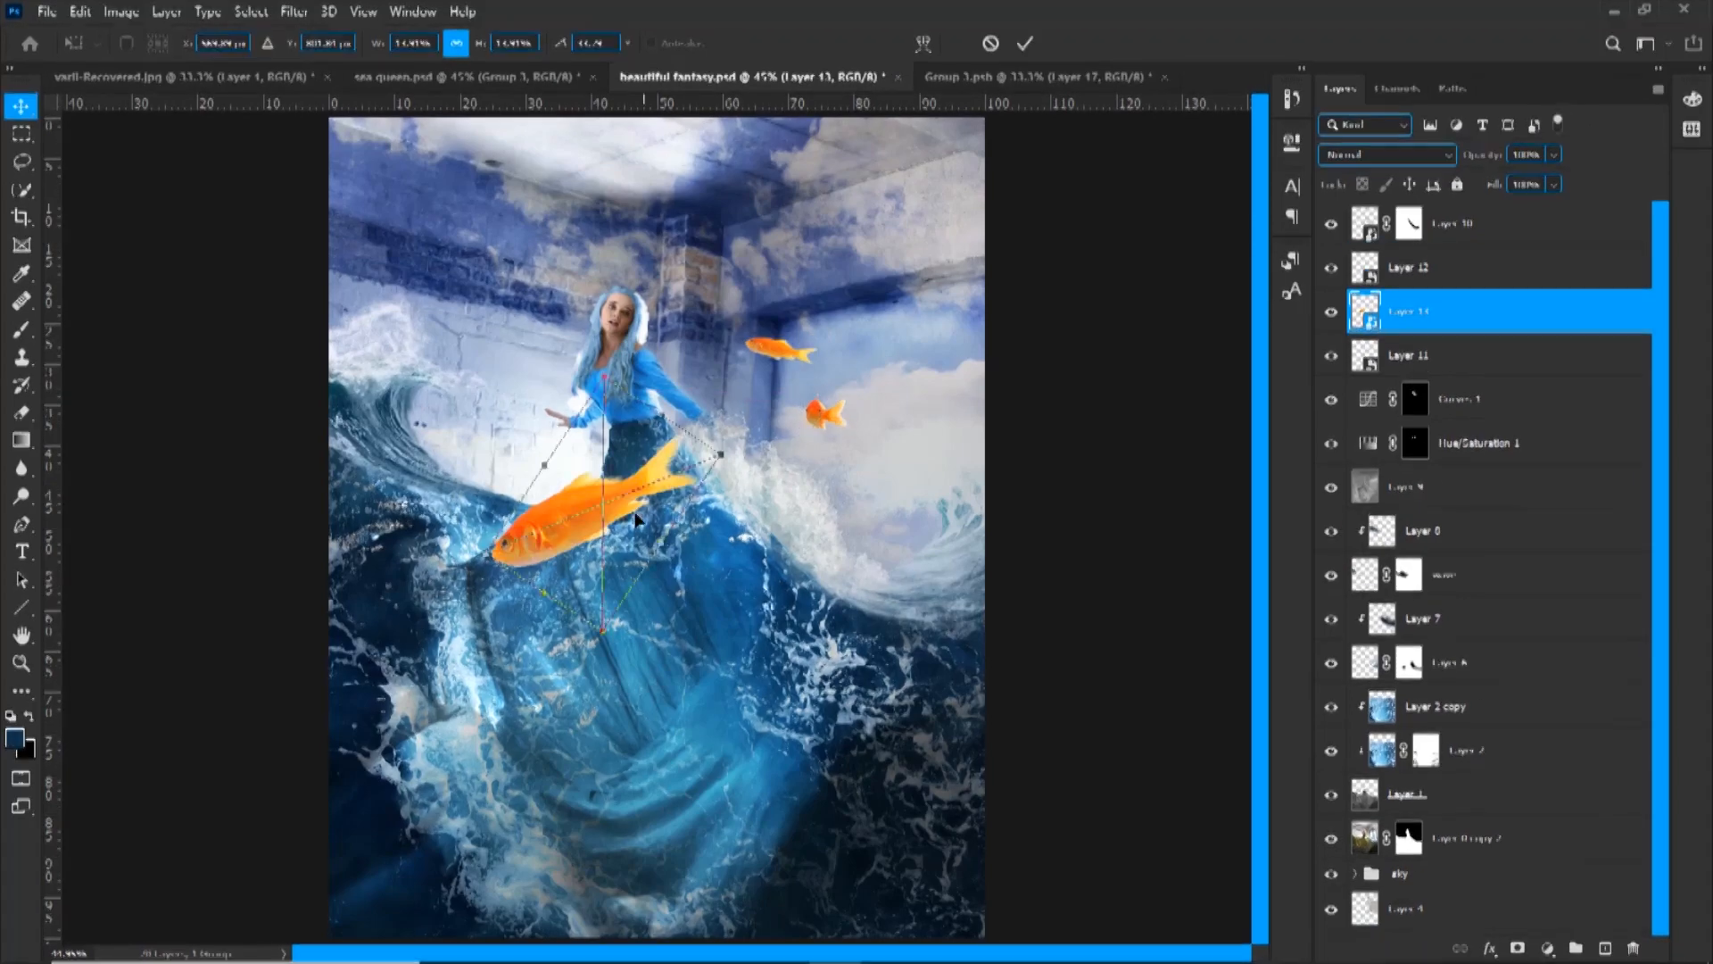
pyautogui.moveTo(636, 520); pyautogui.dragTo(438, 699)
pyautogui.click(1025, 44)
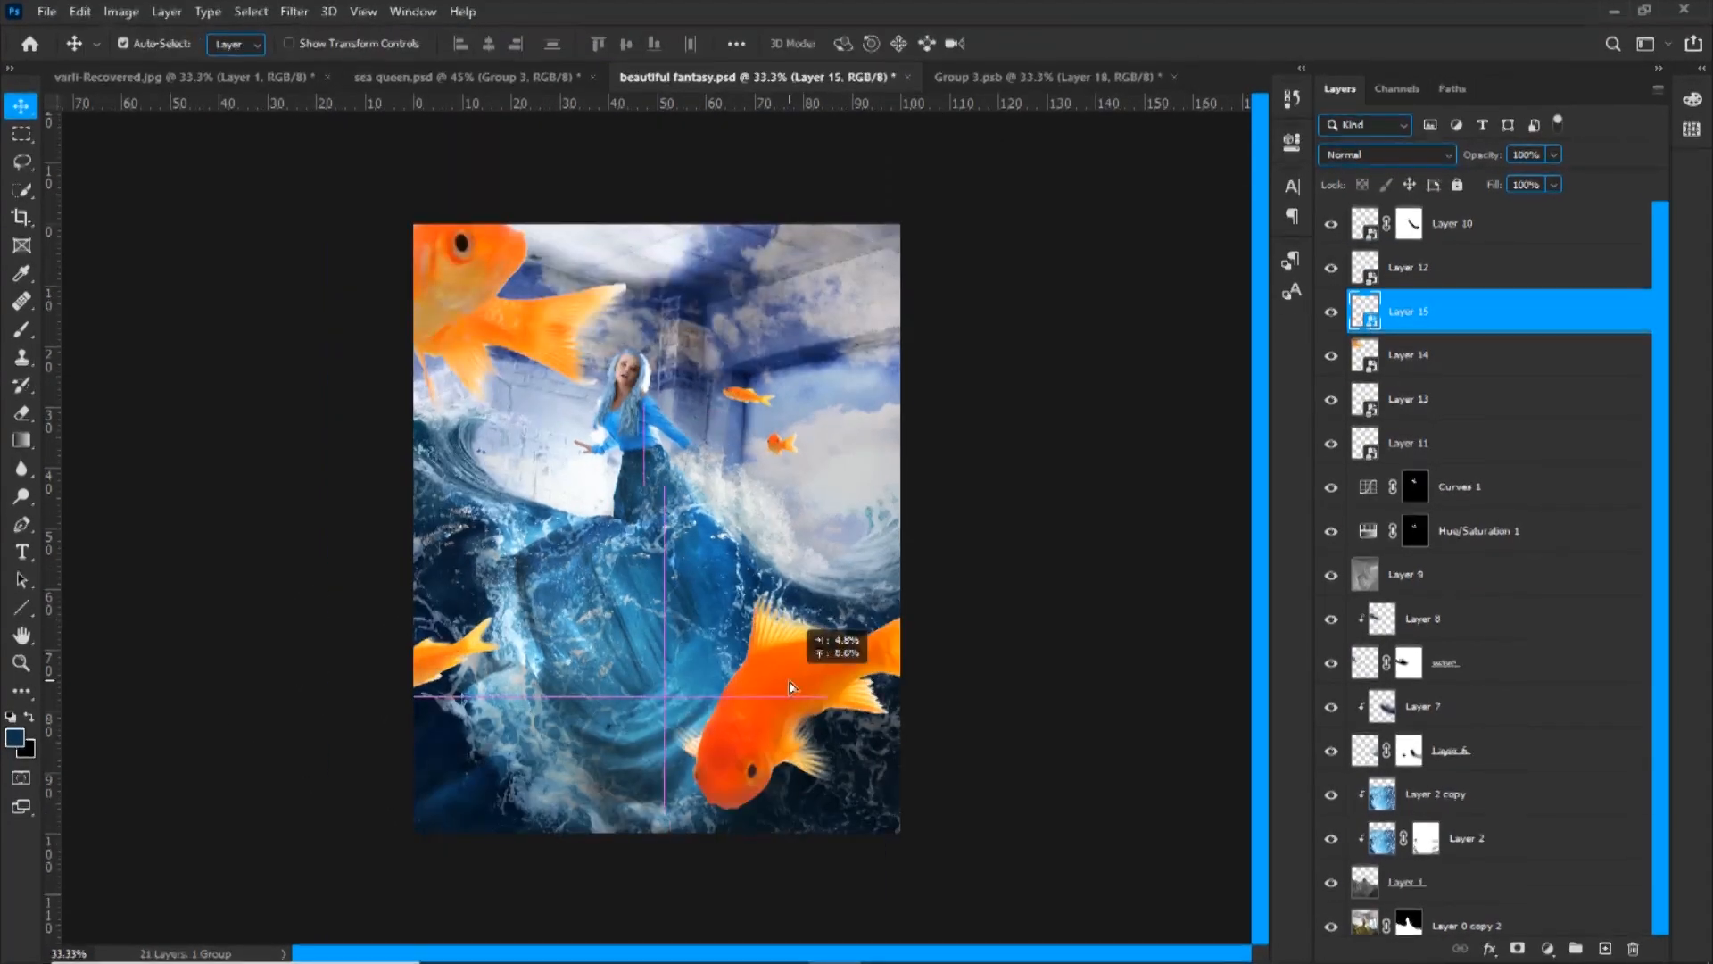
pyautogui.moveTo(790, 687); pyautogui.dragTo(875, 710)
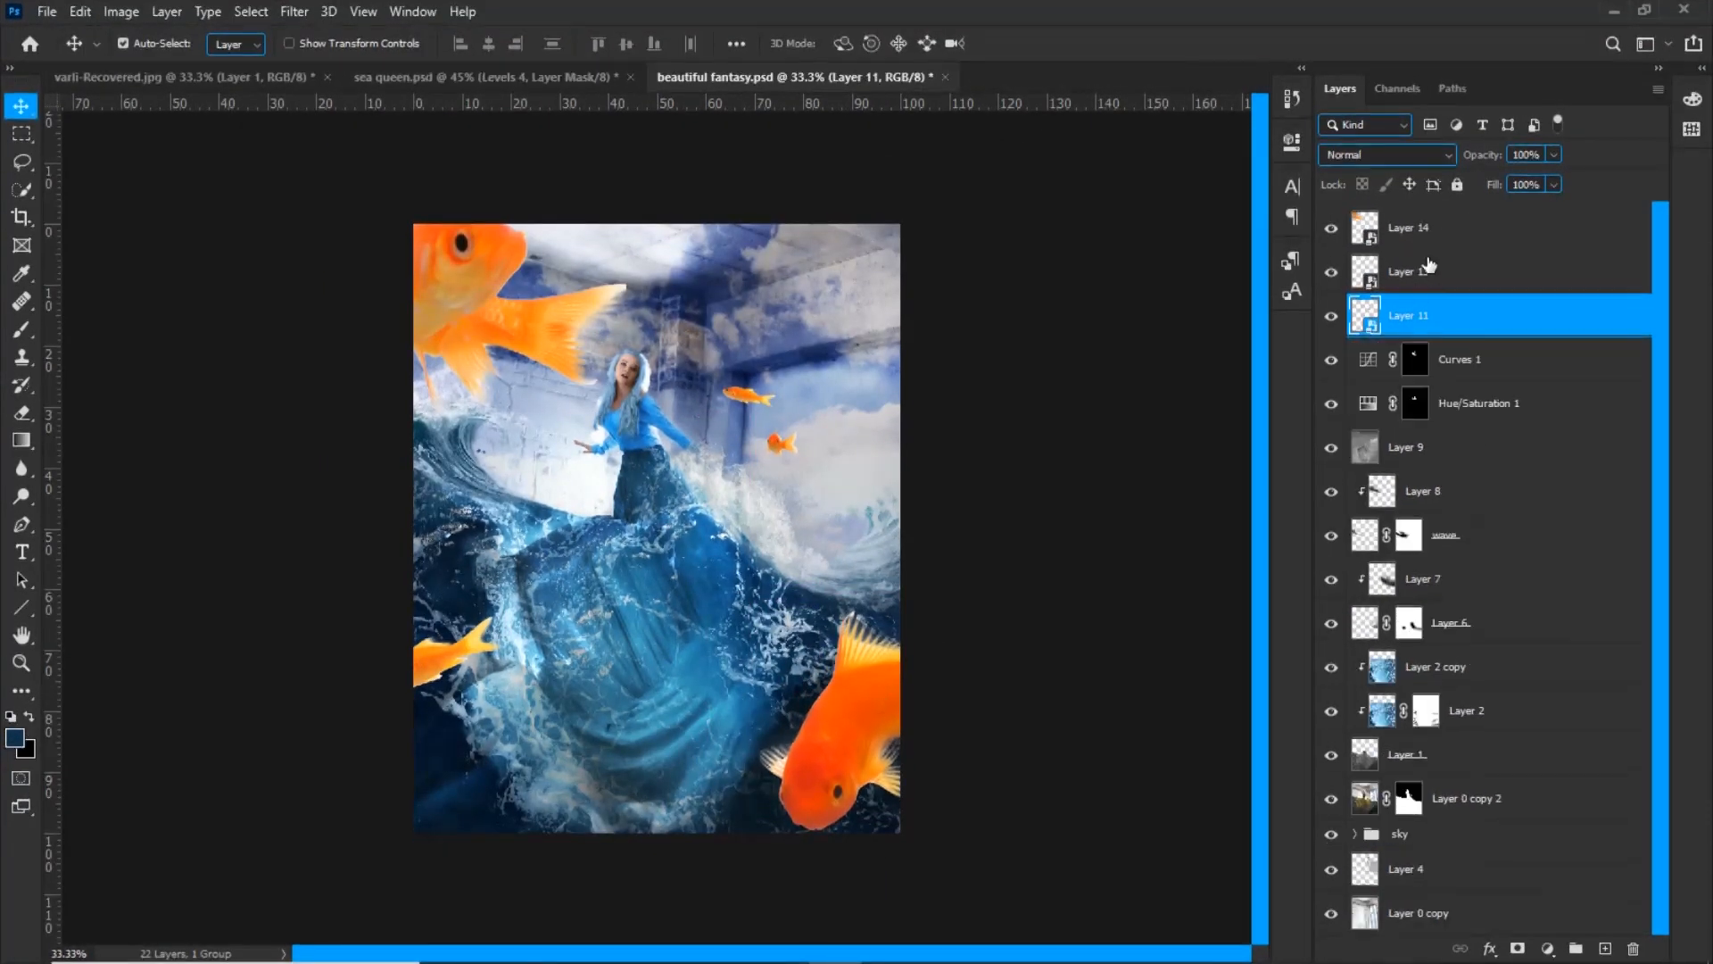
pyautogui.hotkey('ctrl', 'g')
# Clip a Levels adjustment to the goldfish group, pull its white slider inward and paint on its mask, using sea queen.psd as reference
pyautogui.click(1549, 949)
pyautogui.click(1576, 650)
pyautogui.click(1107, 490)
pyautogui.moveTo(1243, 418); pyautogui.dragTo(1155, 419)
pyautogui.click(1241, 134)
pyautogui.press('b')
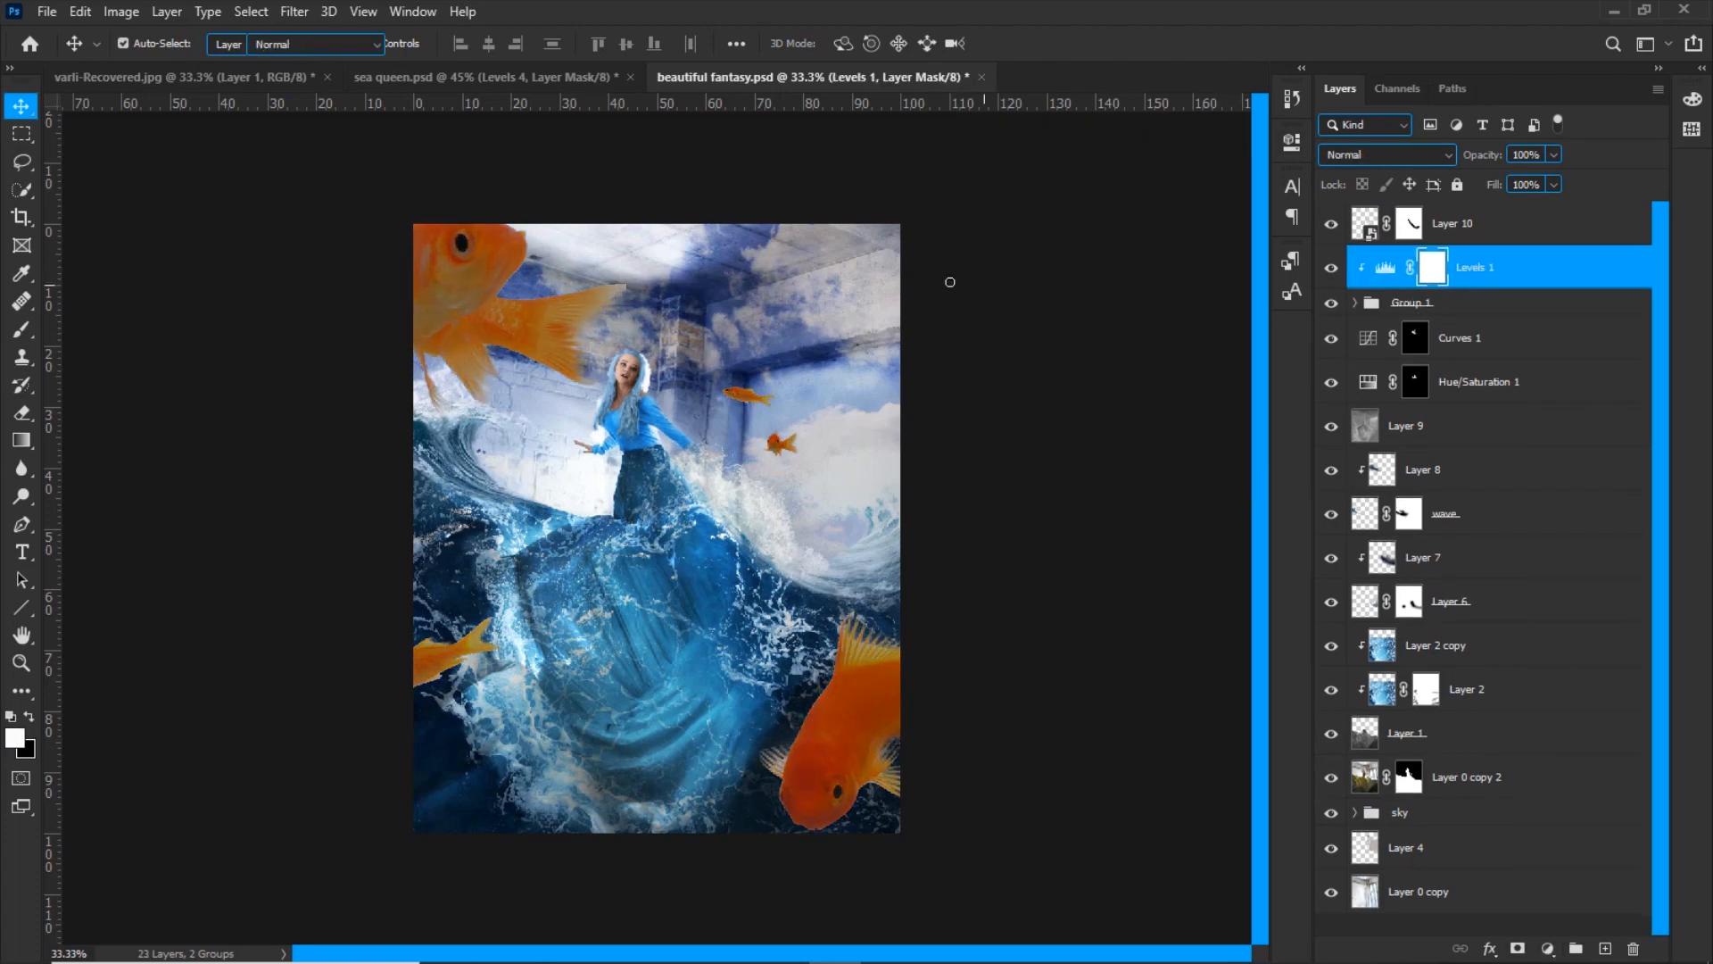
pyautogui.click(487, 78)
pyautogui.click(794, 77)
pyautogui.press('v')
pyautogui.click(845, 409)
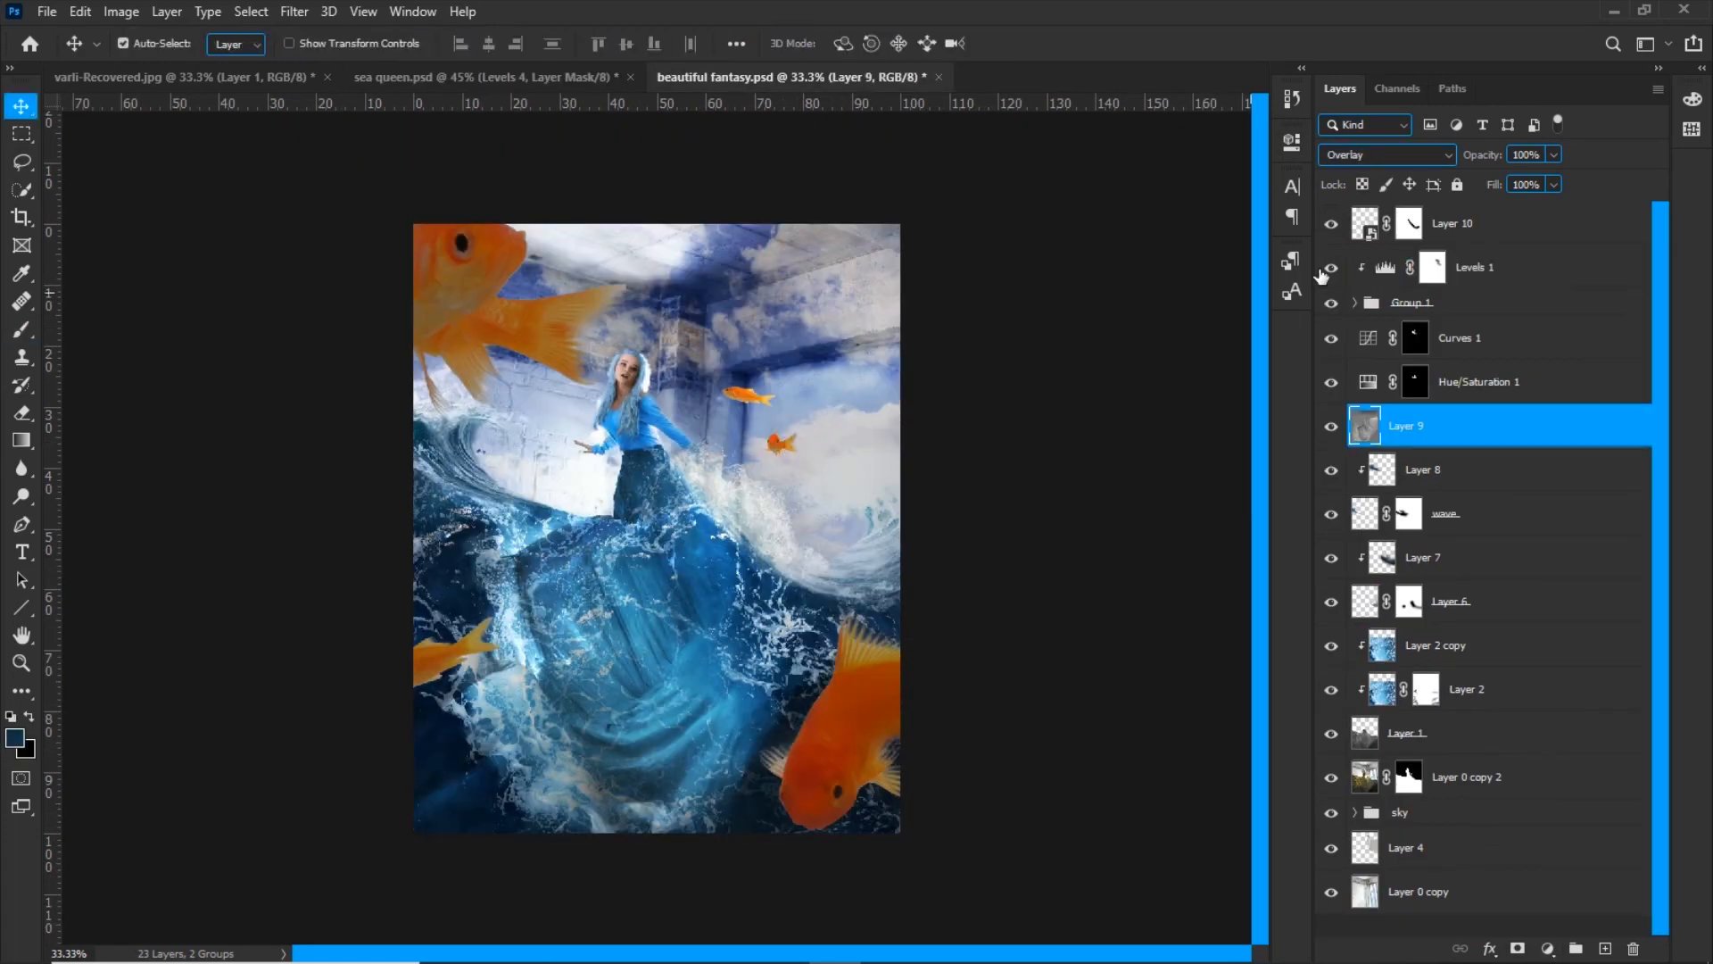
# Expand the goldfish group and transform the upper small fish, moving it closer to the brick column
pyautogui.click(1411, 303)
pyautogui.click(1355, 304)
pyautogui.click(1333, 476)
pyautogui.click(1360, 511)
pyautogui.hotkey('ctrl', 't')
pyautogui.moveTo(728, 378)
pyautogui.mouseDown()
pyautogui.moveTo(750, 378)
pyautogui.moveTo(735, 363)
pyautogui.mouseUp()
pyautogui.press('Return')
pyautogui.hotkey('ctrl', 't')
pyautogui.press('Return')
# Select the lower small goldfish in front of the clouds and adjust its size and position
pyautogui.click(779, 445)
pyautogui.click(1365, 427)
pyautogui.click(1332, 426)
pyautogui.click(1331, 426)
pyautogui.click(1365, 340)
pyautogui.hotkey('ctrl', 't')
pyautogui.moveTo(797, 428); pyautogui.dragTo(814, 397)
pyautogui.moveTo(796, 433); pyautogui.dragTo(772, 446)
pyautogui.press('Return')
# Compare the fish placement with sea queen.psd, toggle the fish layers to identify them and transform Layer 12
pyautogui.click(500, 78)
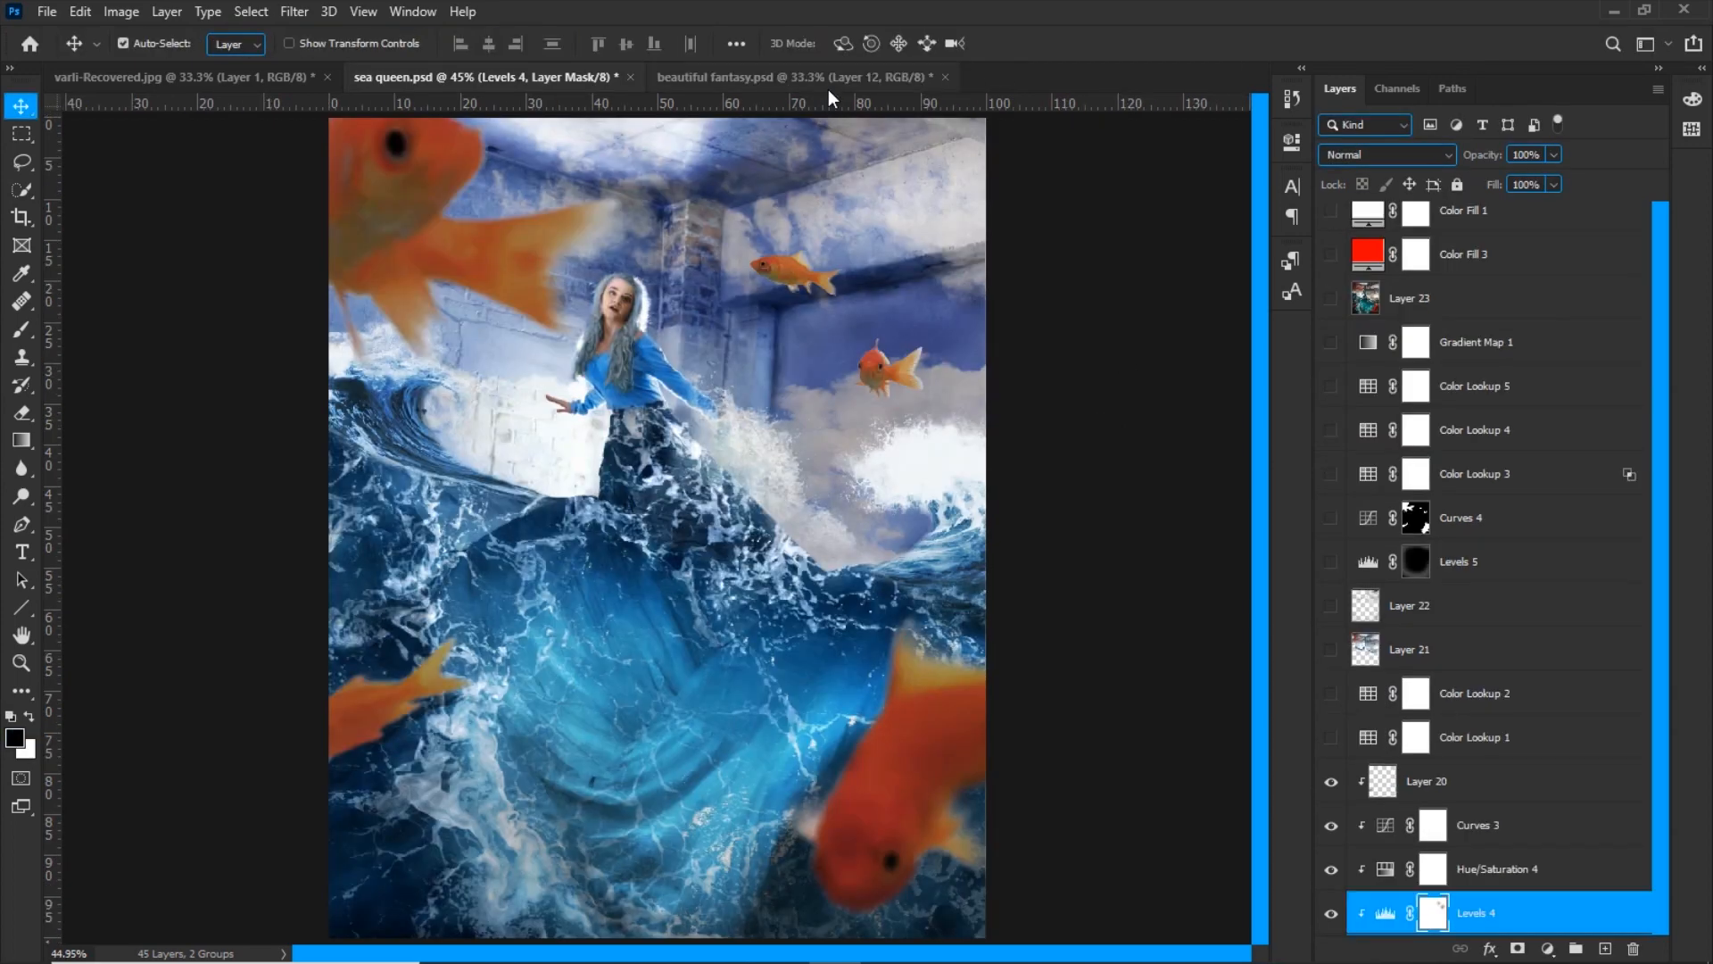
pyautogui.click(823, 80)
pyautogui.click(1331, 281)
pyautogui.click(1331, 282)
pyautogui.click(1337, 414)
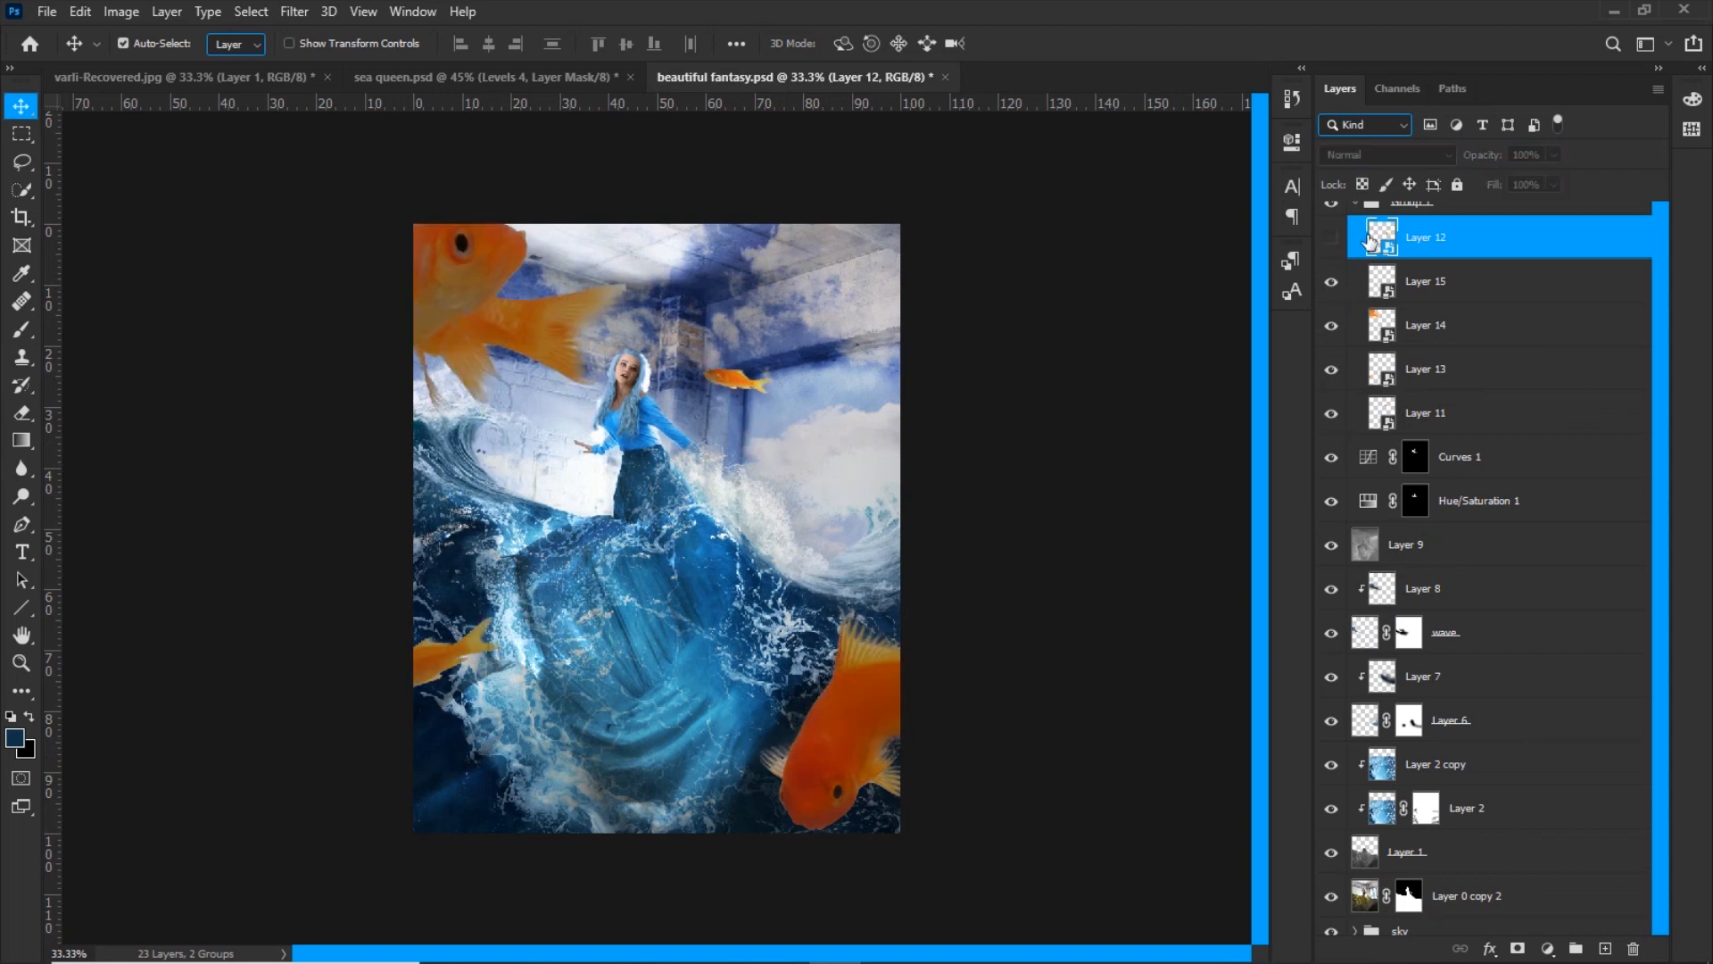
pyautogui.click(1334, 239)
pyautogui.hotkey('ctrl', 't')
pyautogui.press('Return')
# Add a Hue/Saturation adjustment above Levels 1, clipped to the goldfish group
pyautogui.scroll(3, 1463, 357)
pyautogui.click(1355, 302)
pyautogui.click(1490, 270)
pyautogui.click(1548, 930)
pyautogui.click(1547, 949)
pyautogui.click(1497, 272)
pyautogui.click(1547, 949)
pyautogui.click(1603, 751)
pyautogui.click(1232, 135)
# Add a Curves adjustment clipped to the goldfish group and tune its red and blue channels from the large upper fish
pyautogui.click(1548, 949)
pyautogui.click(1587, 684)
pyautogui.click(988, 234)
pyautogui.click(1101, 235)
pyautogui.click(1071, 271)
pyautogui.moveTo(462, 319); pyautogui.dragTo(462, 316)
pyautogui.click(1101, 236)
pyautogui.click(1071, 307)
pyautogui.click(1233, 136)
# Check the Curves 3 settings in sea queen.psd and apply a Gaussian Blur to the large upper goldfish on Layer 14
pyautogui.click(571, 79)
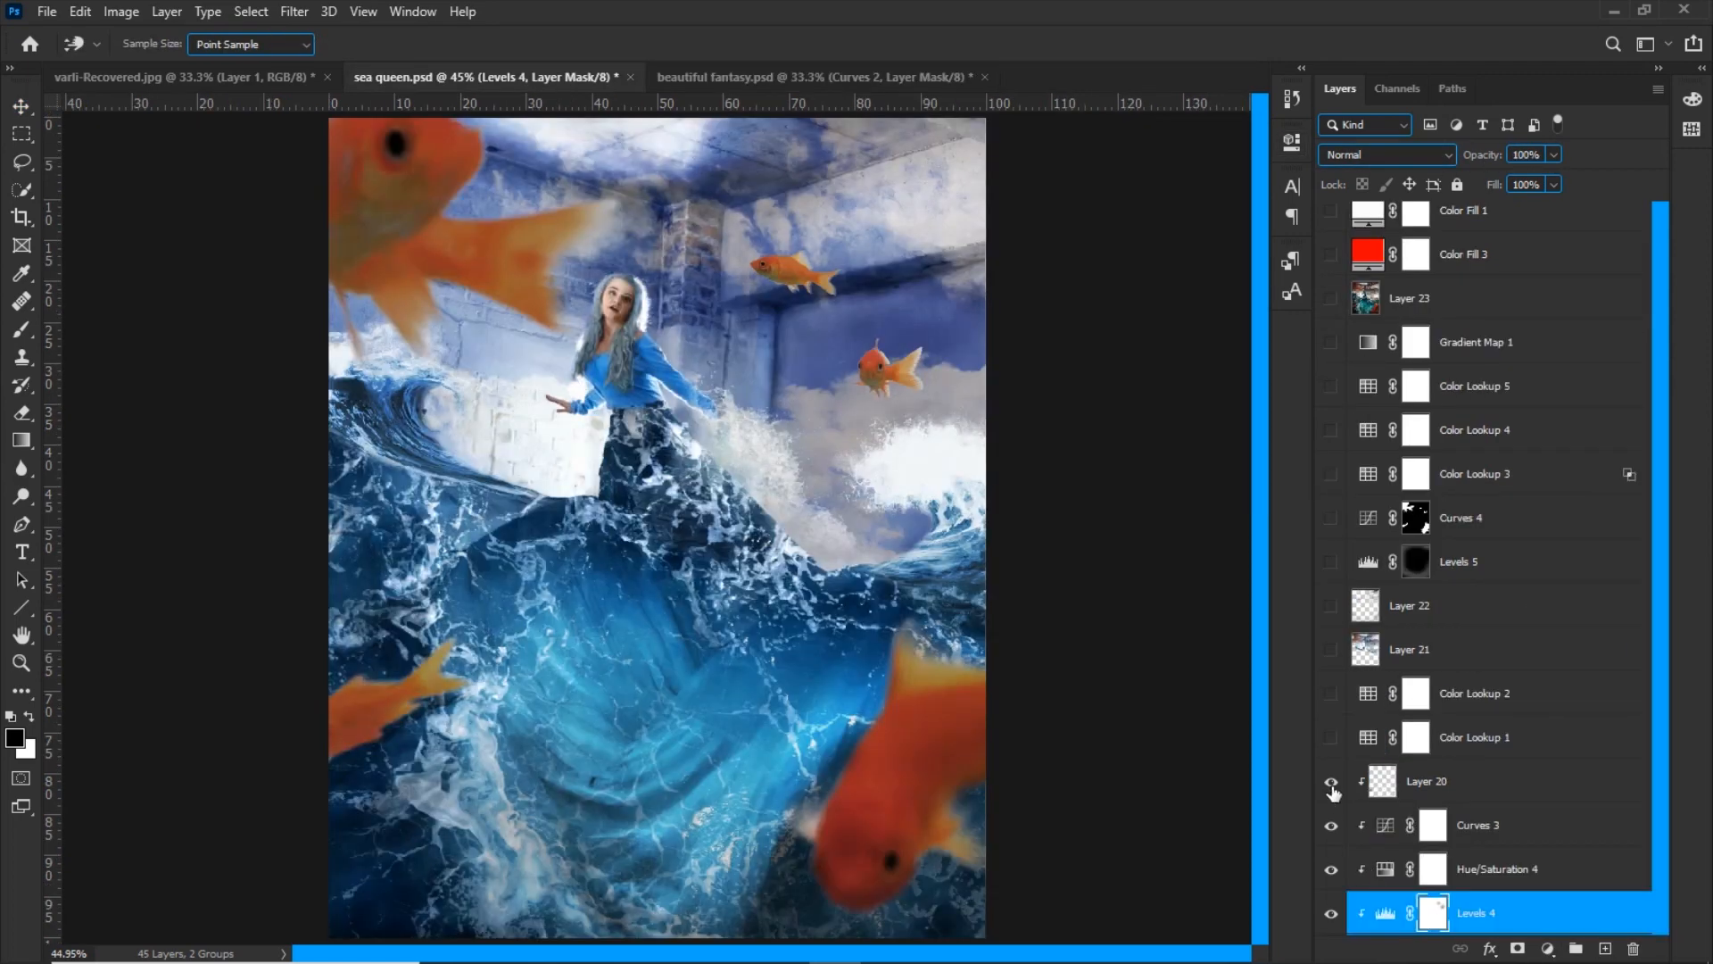
pyautogui.doubleClick(1382, 824)
pyautogui.click(1233, 135)
pyautogui.click(767, 78)
pyautogui.click(1355, 349)
pyautogui.doubleClick(1456, 572)
pyautogui.click(1451, 234)
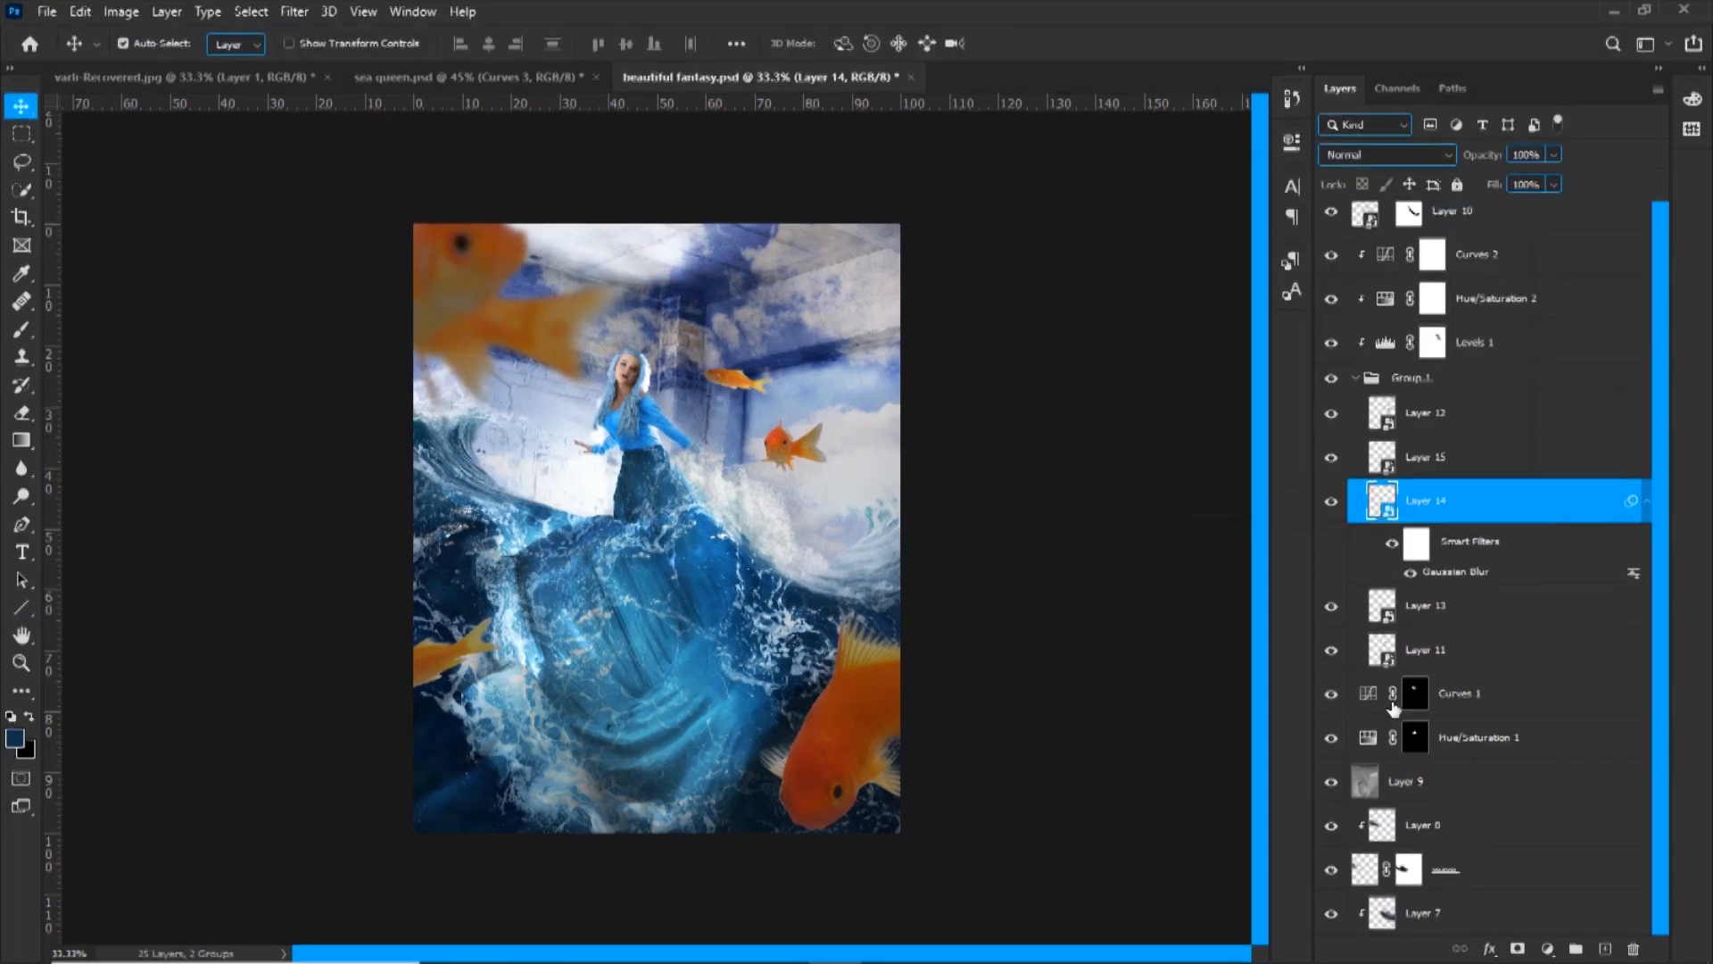
# Apply a Gaussian Blur with an 8.0-pixel radius to the large lower-right goldfish on Layer 15
pyautogui.click(1426, 607)
pyautogui.click(1352, 651)
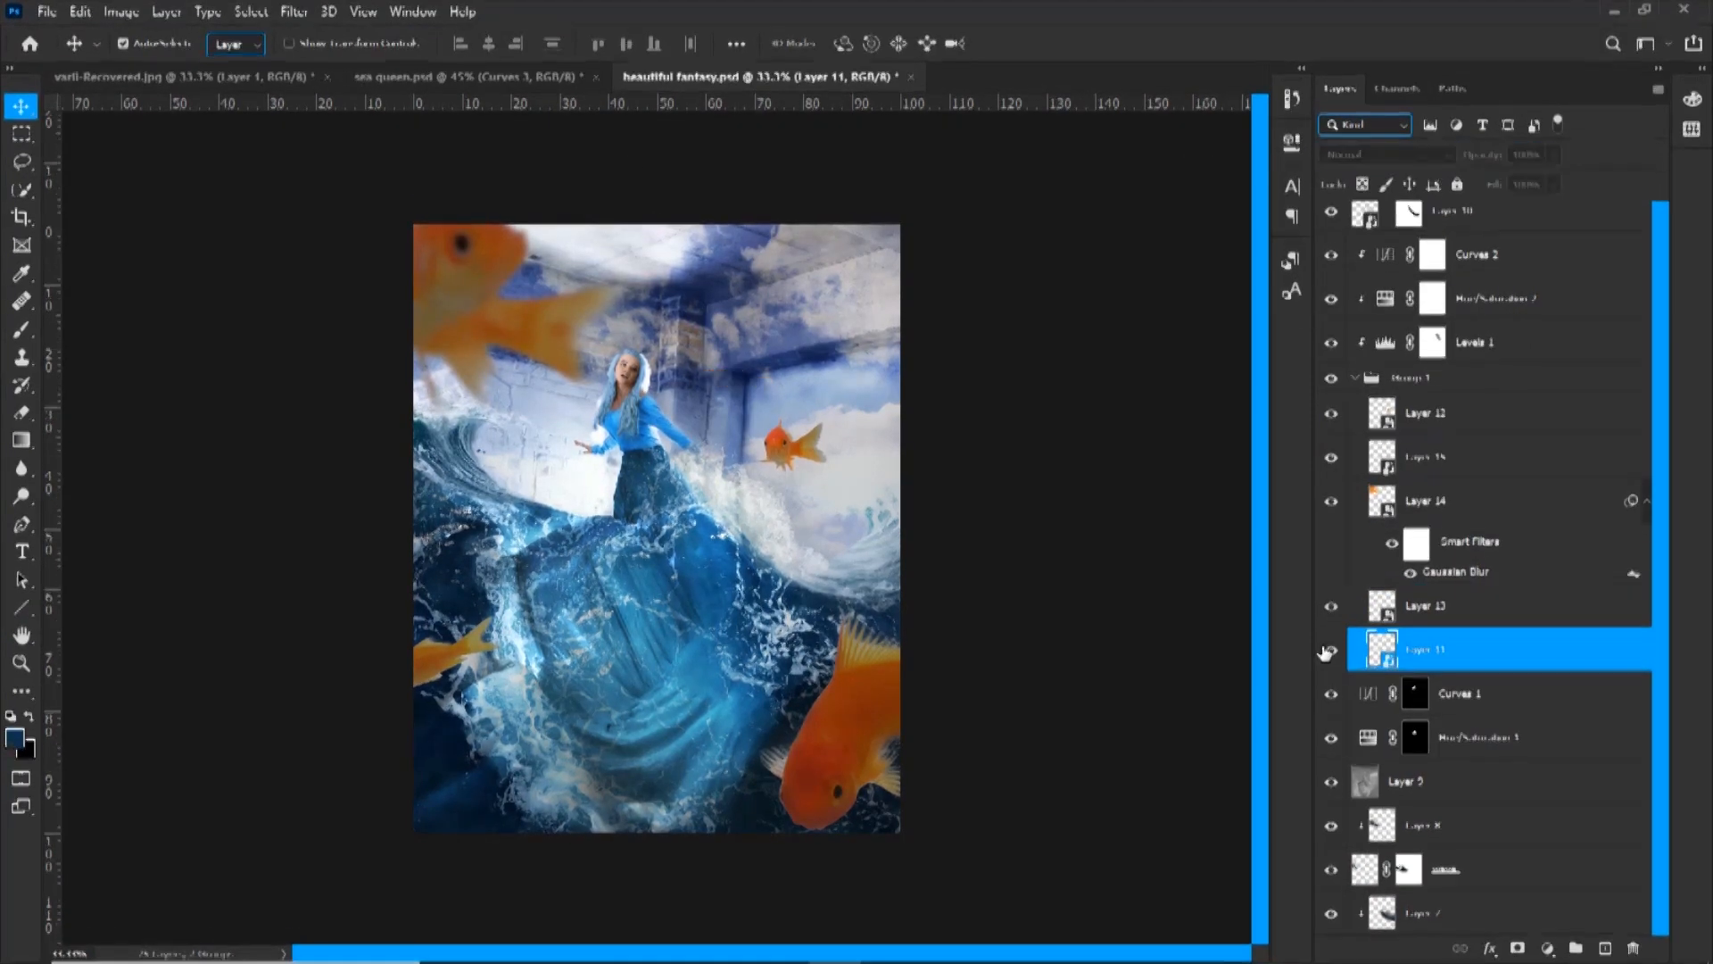
pyautogui.click(1365, 413)
pyautogui.click(1365, 457)
pyautogui.click(294, 12)
pyautogui.moveTo(326, 259)
pyautogui.click(607, 345)
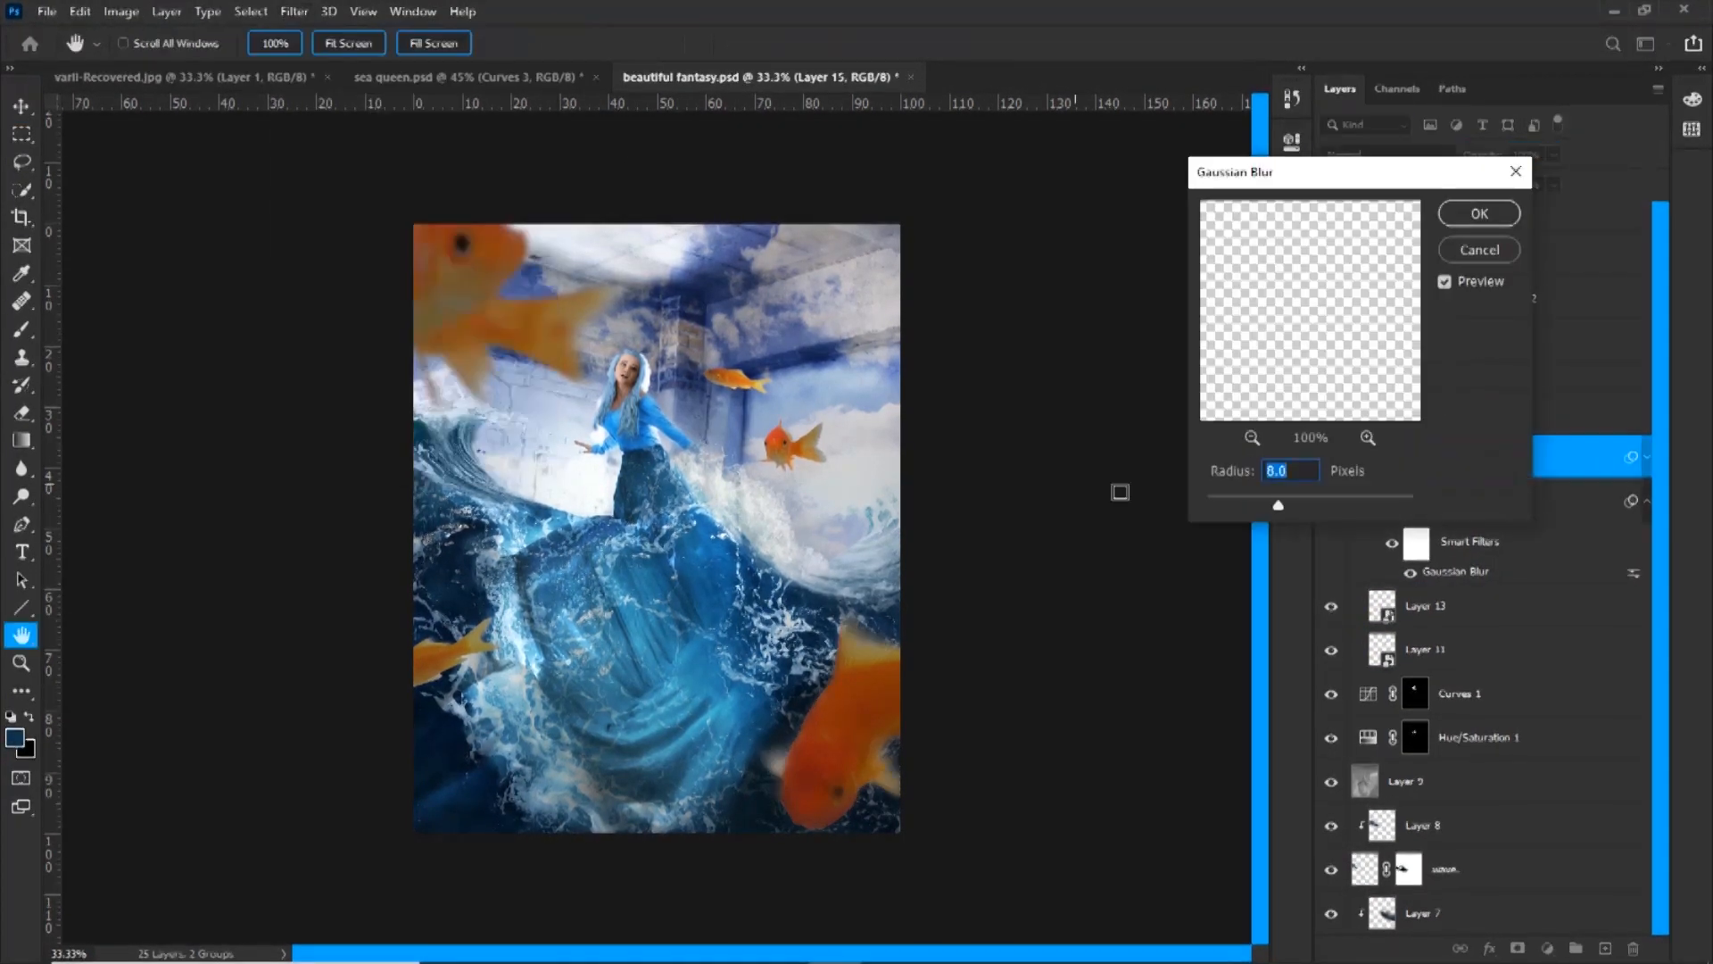
pyautogui.click(1472, 219)
# Apply a Gaussian Blur with a 3-pixel radius to the goldfish on Layer 12
pyautogui.click(1349, 413)
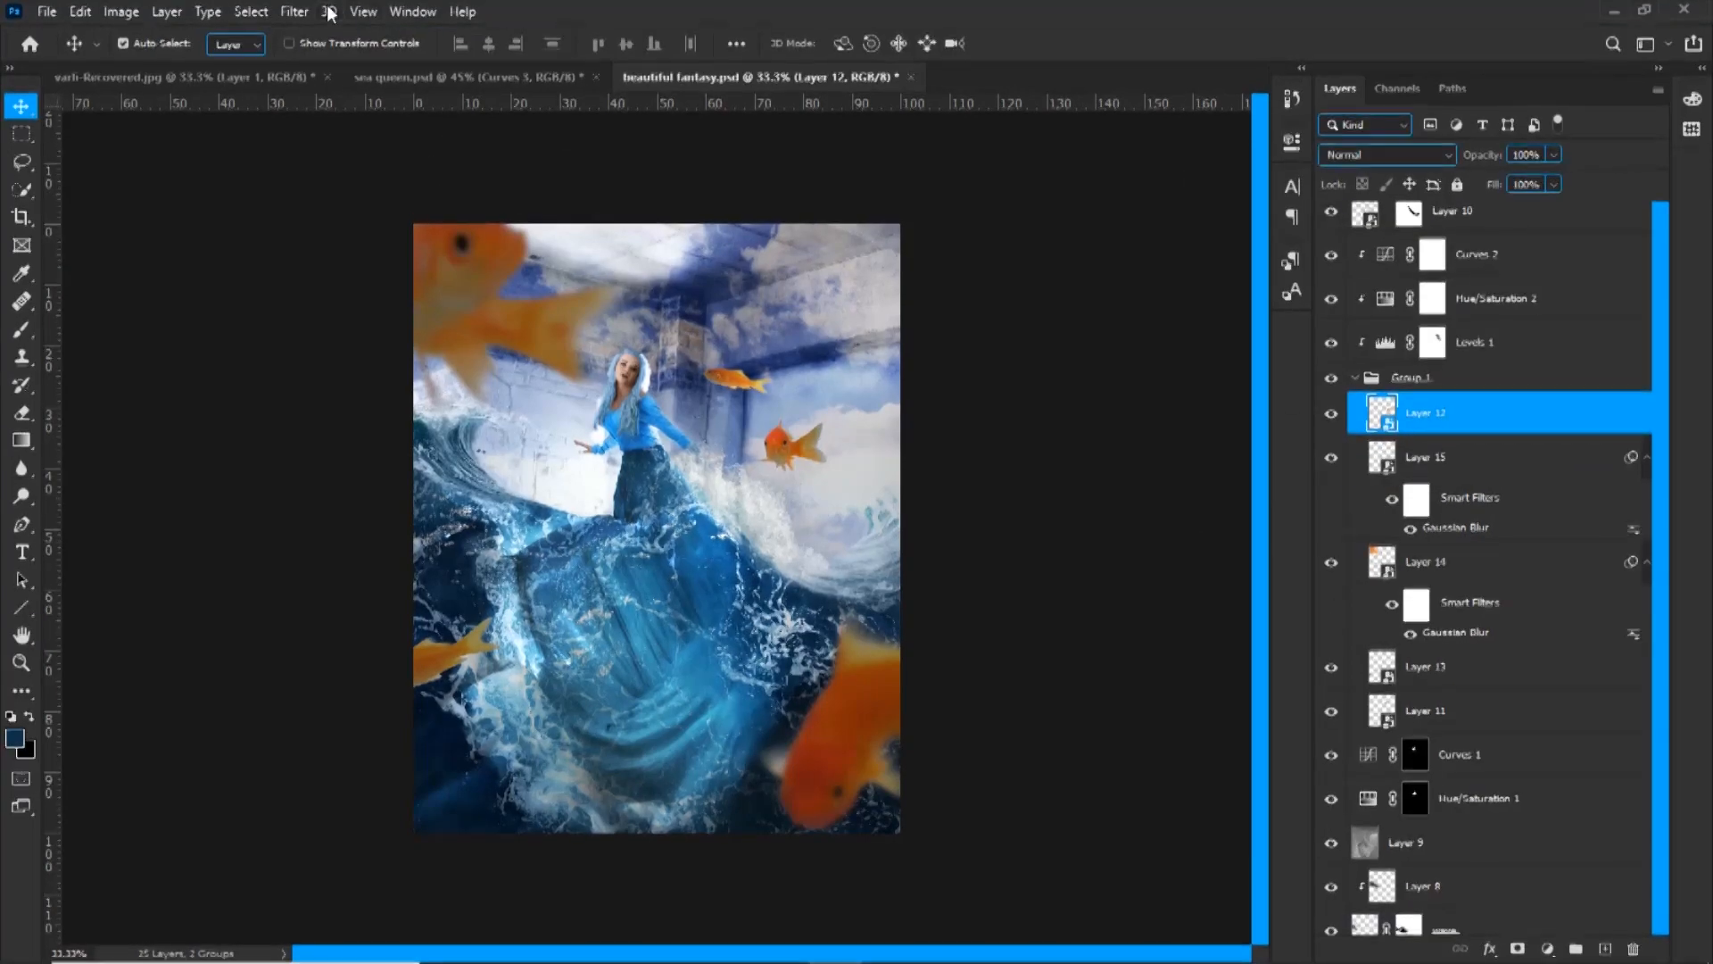
pyautogui.click(296, 12)
pyautogui.moveTo(326, 259)
pyautogui.click(607, 345)
pyautogui.write('3')
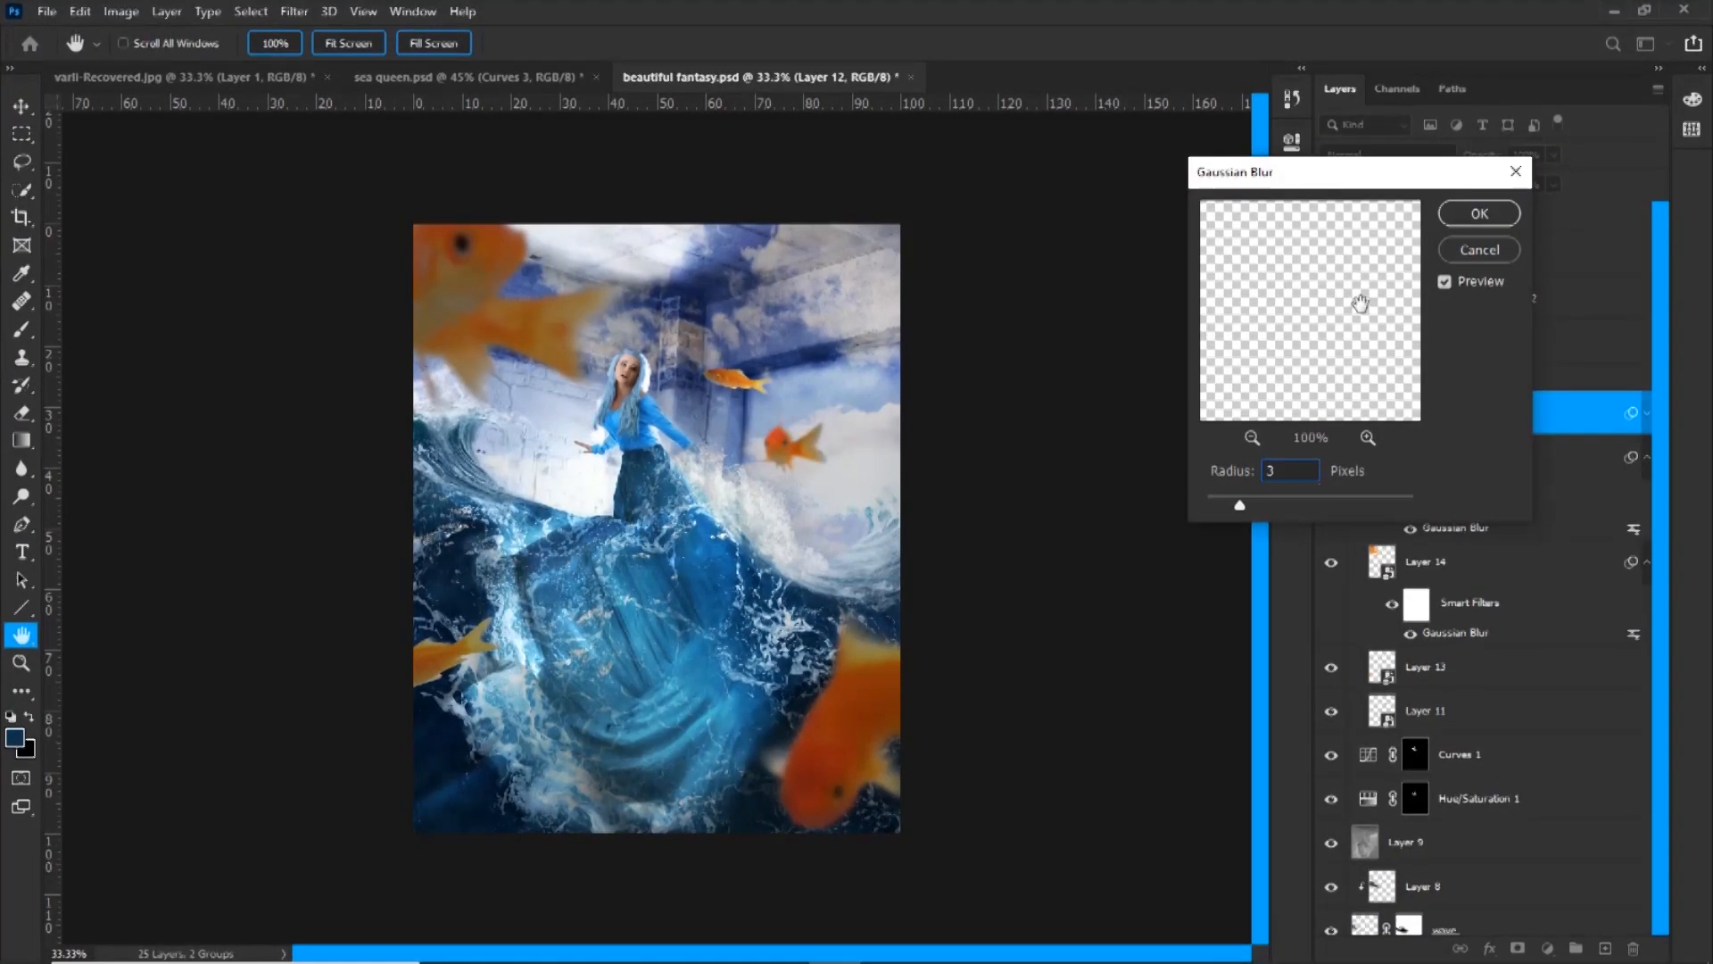
pyautogui.click(1452, 216)
# Repeat the Gaussian Blur on the upper small goldfish on Layer 11
pyautogui.click(1363, 771)
pyautogui.click(295, 13)
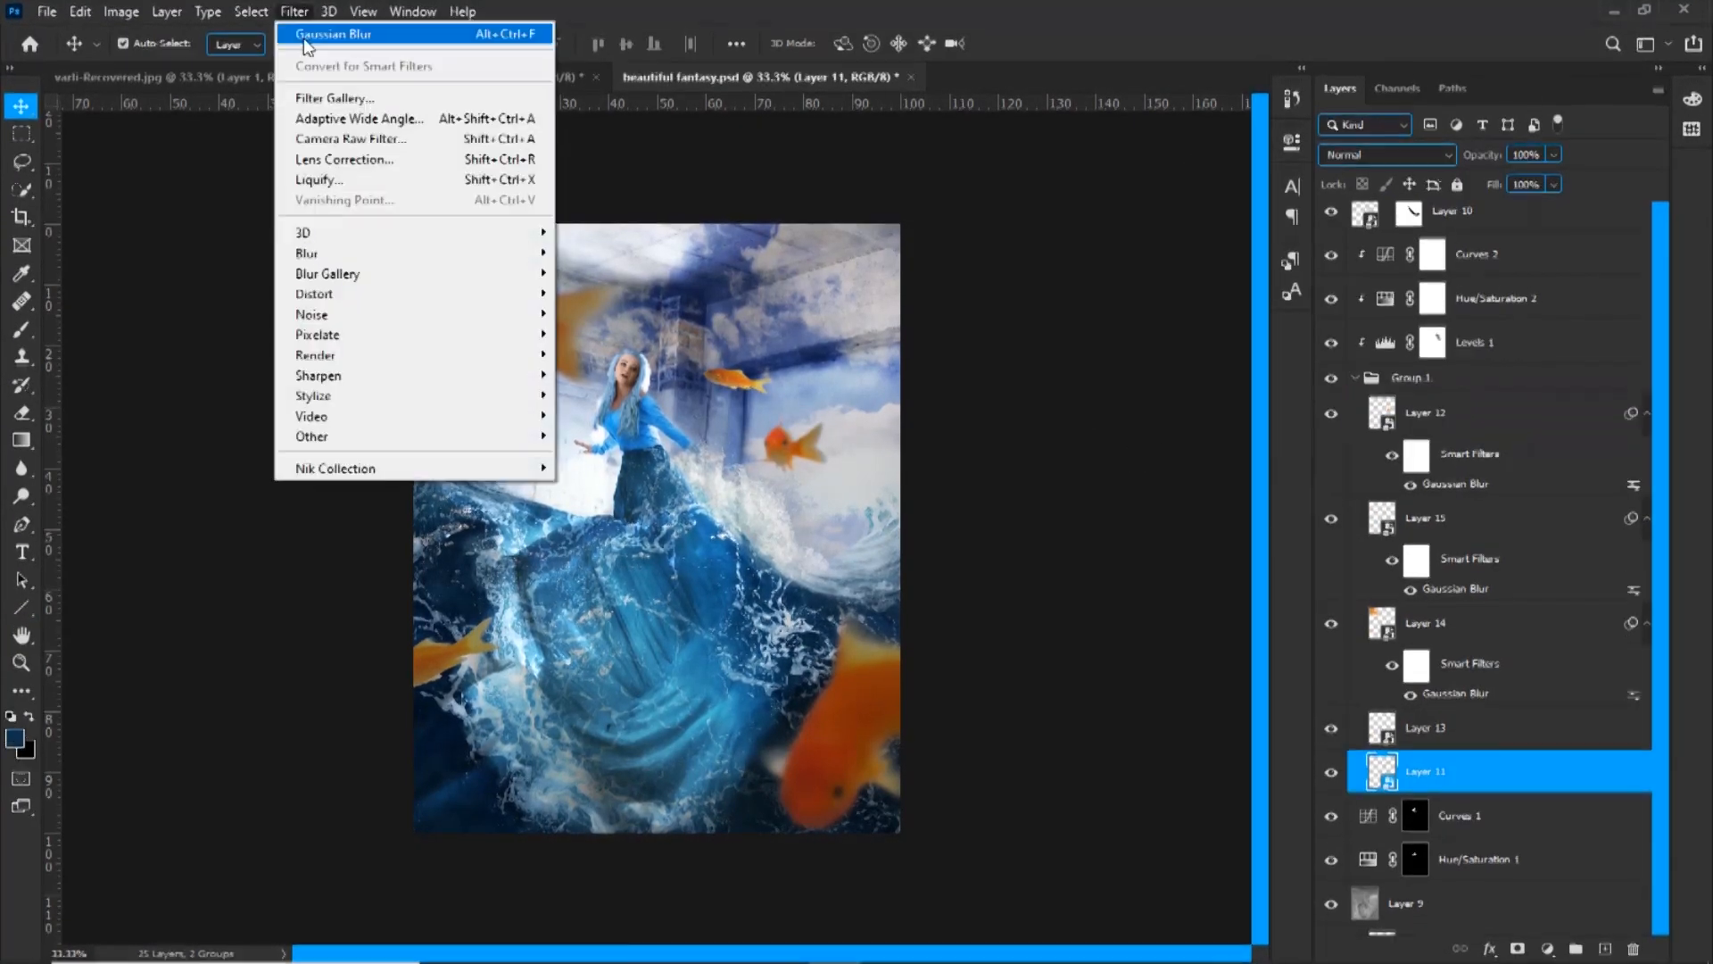
pyautogui.click(306, 38)
pyautogui.click(1464, 222)
# Add a Color Lookup adjustment with a 3D LUT above Layer 10 and reduce its opacity to about 26%
pyautogui.scroll(1, 1481, 234)
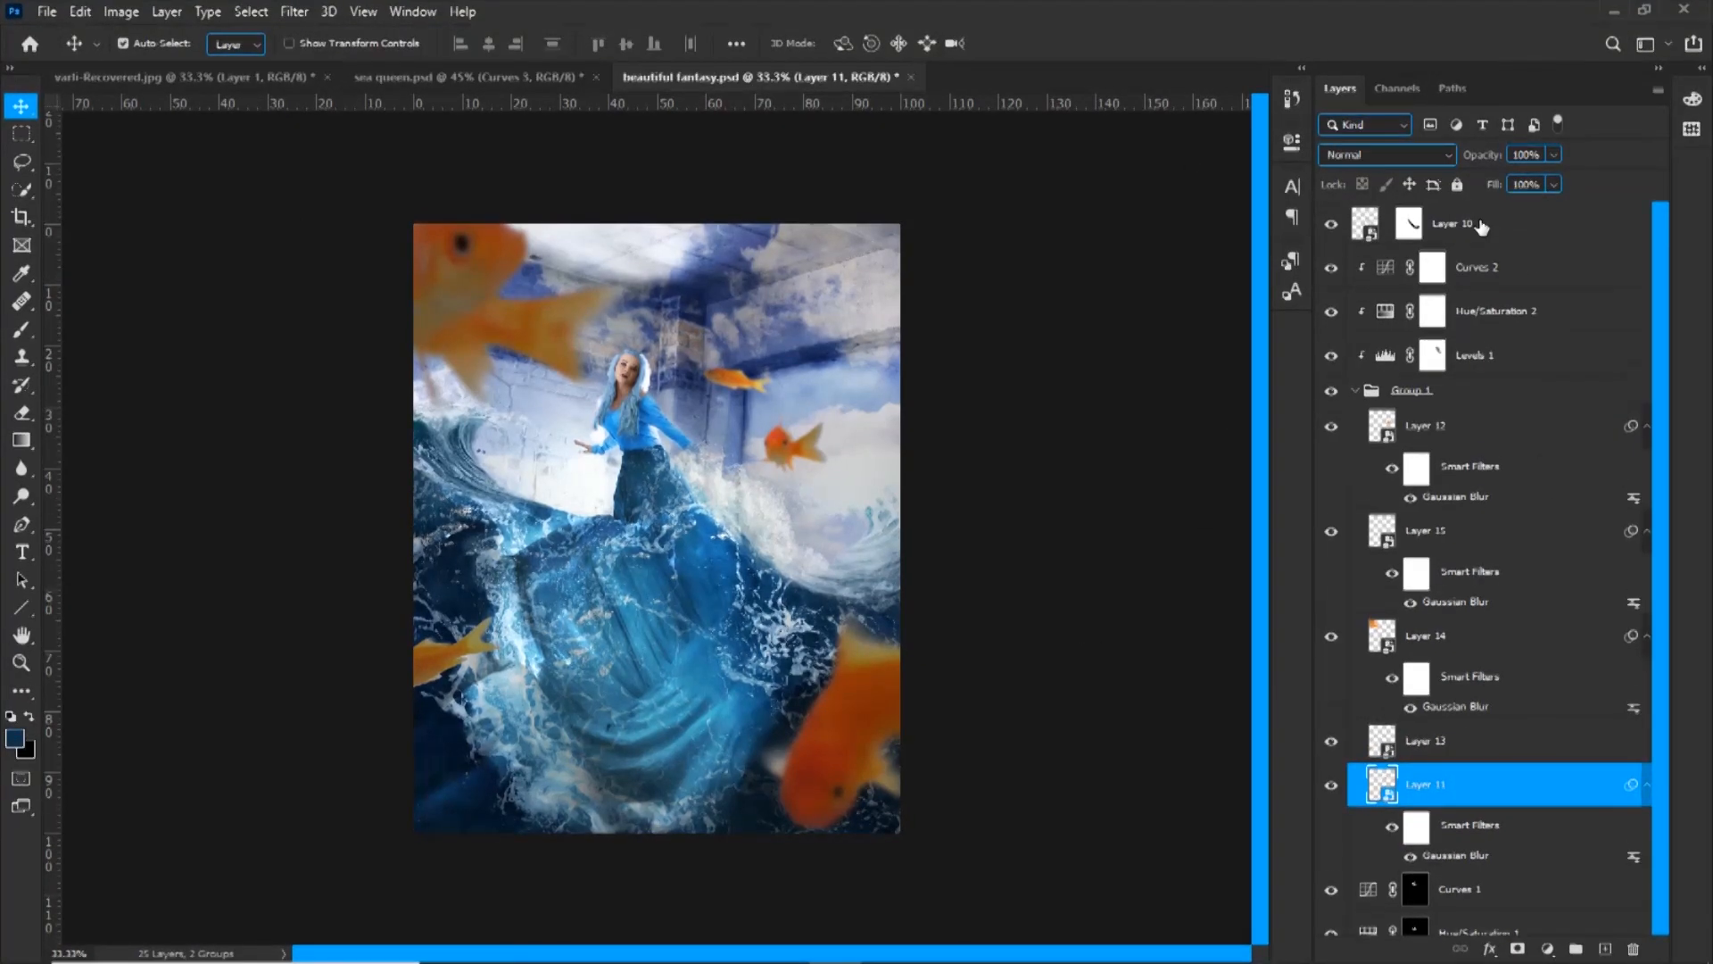
pyautogui.click(1480, 230)
pyautogui.click(1356, 389)
pyautogui.click(1548, 949)
pyautogui.click(1576, 860)
pyautogui.click(1150, 207)
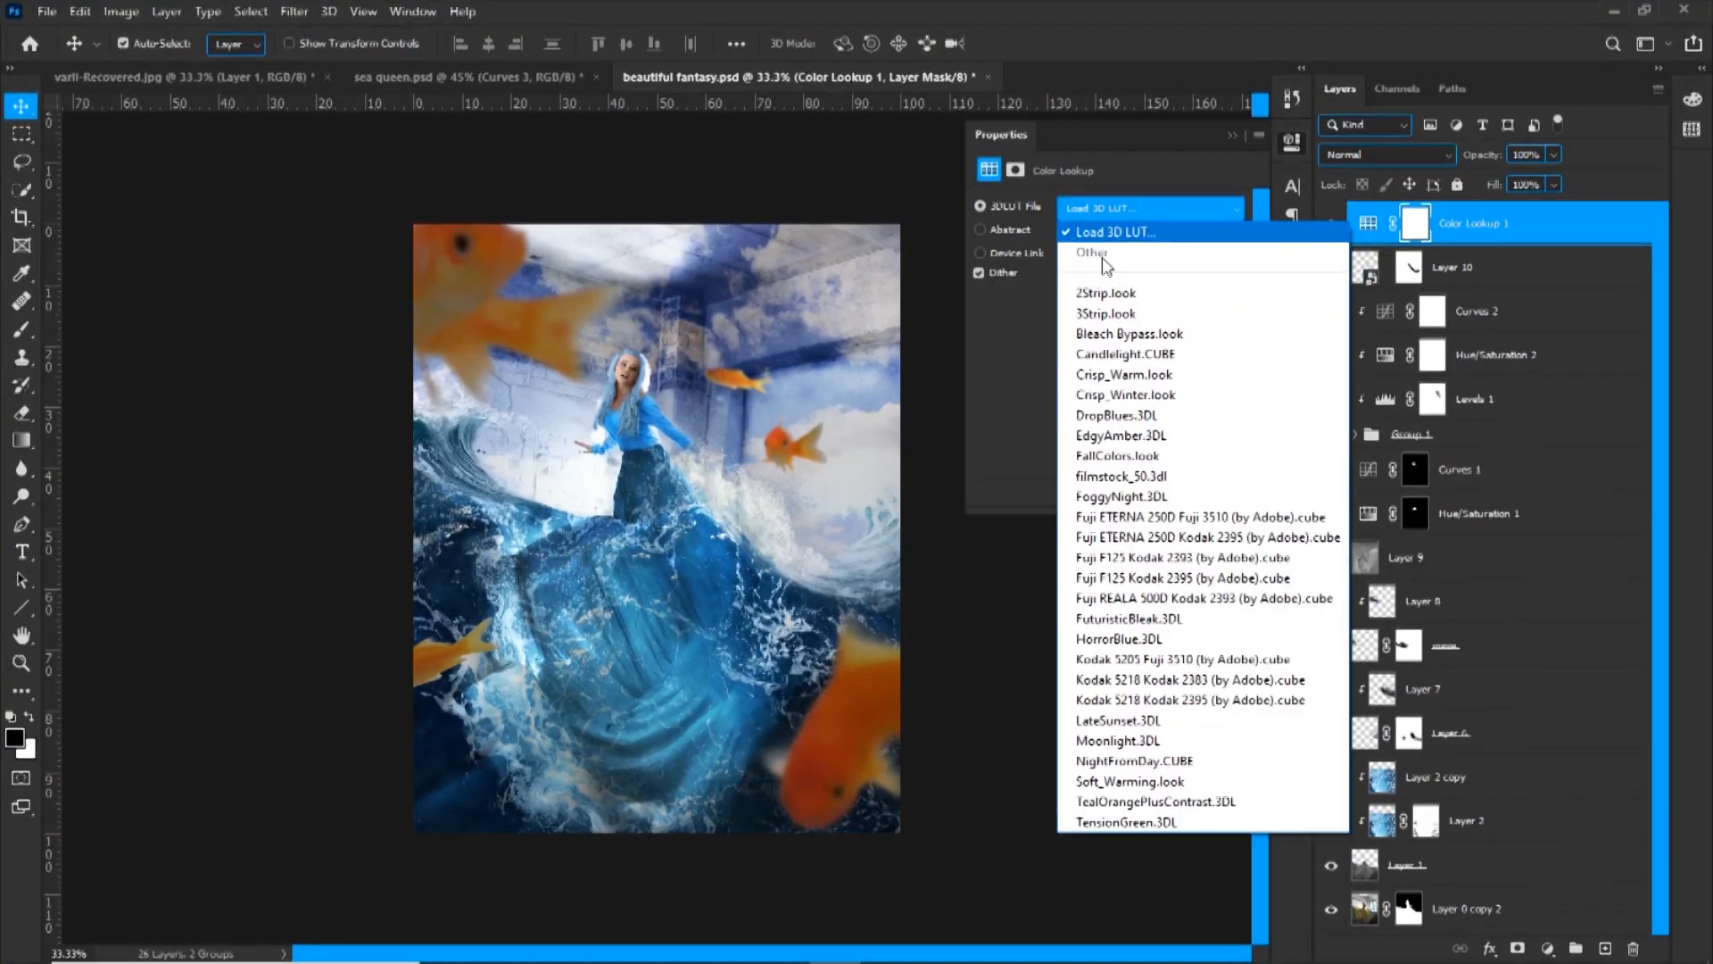
pyautogui.click(1312, 252)
pyautogui.click(1331, 224)
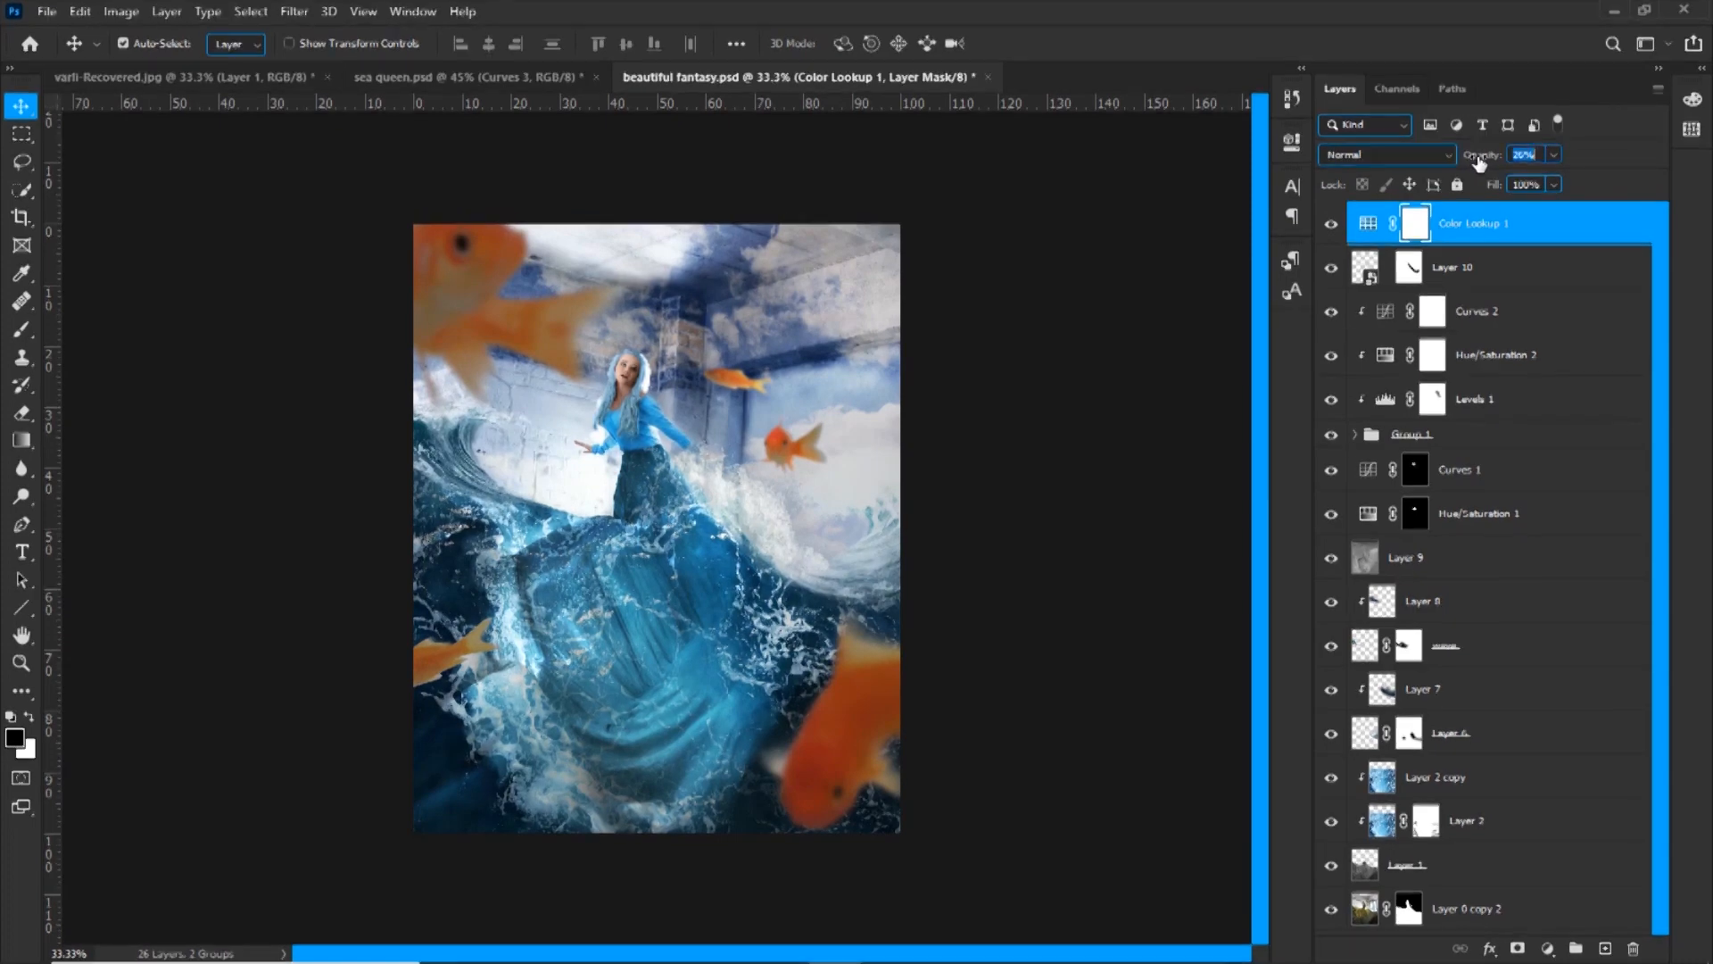
# Add a second Color Lookup adjustment using 3Strip.look and set its opacity to 39%
pyautogui.click(1548, 948)
pyautogui.click(1573, 840)
pyautogui.click(1151, 207)
pyautogui.click(1123, 315)
pyautogui.click(1244, 131)
pyautogui.press('3')
pyautogui.moveTo(1471, 160); pyautogui.dragTo(1482, 163)
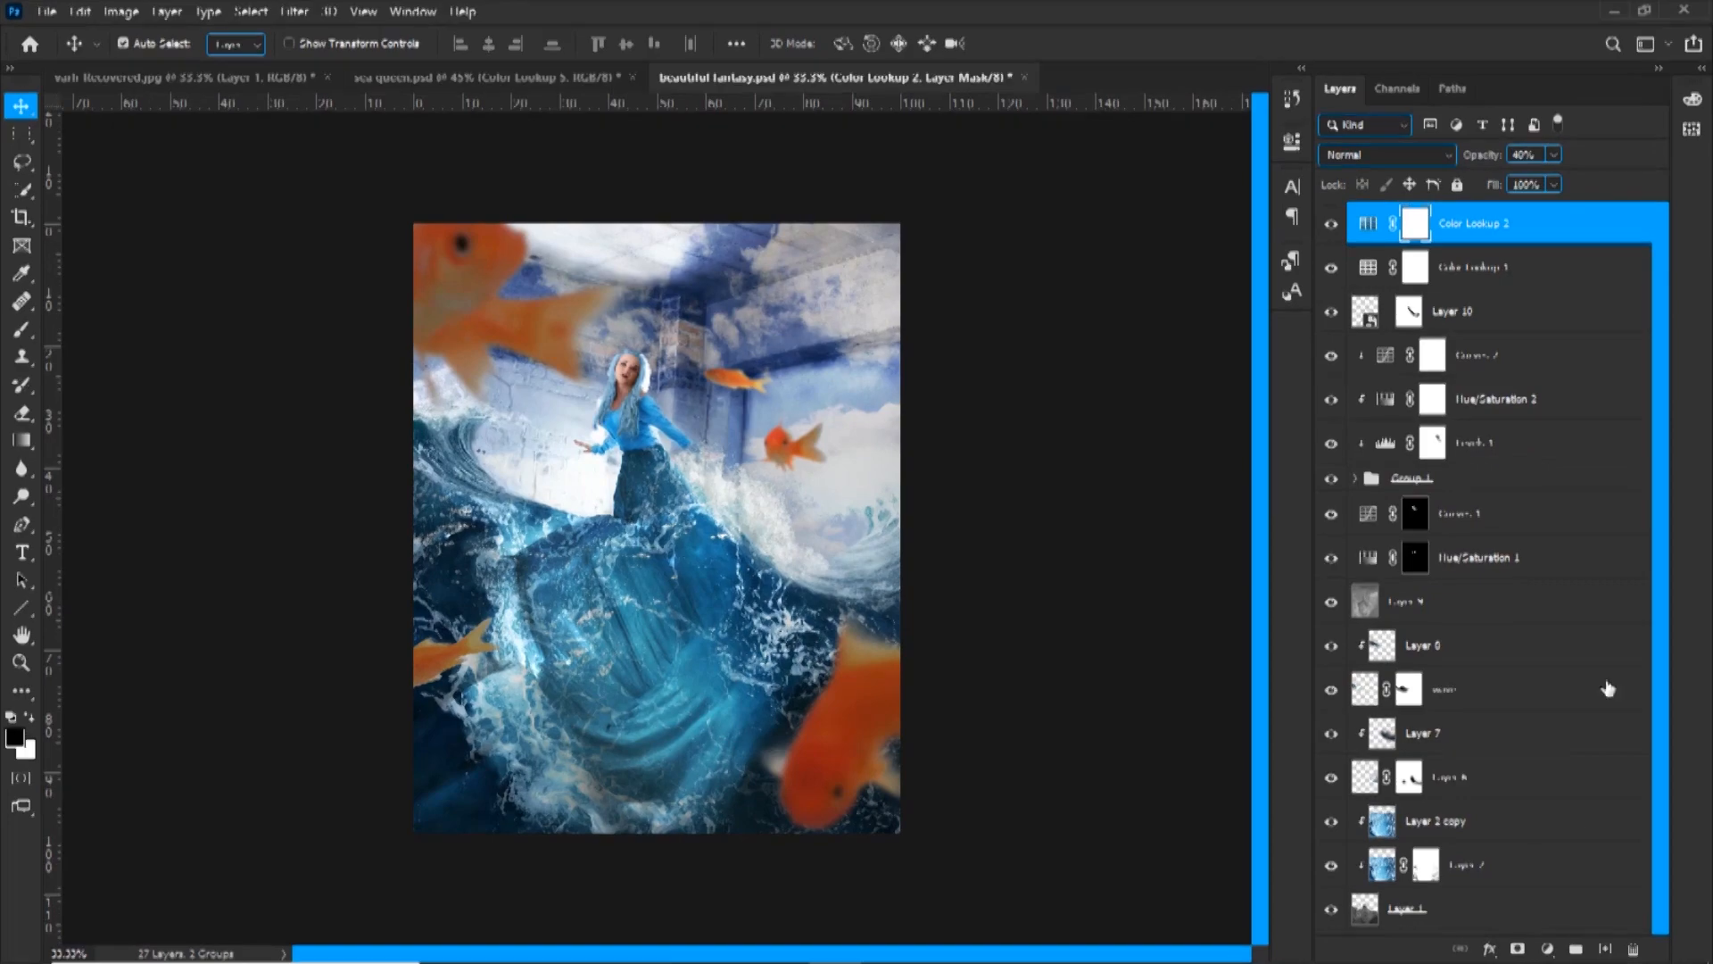
# Add a third Color Lookup adjustment with a 3D LUT and set its blend mode to Multiply
pyautogui.click(1548, 948)
pyautogui.click(1596, 828)
pyautogui.click(1161, 208)
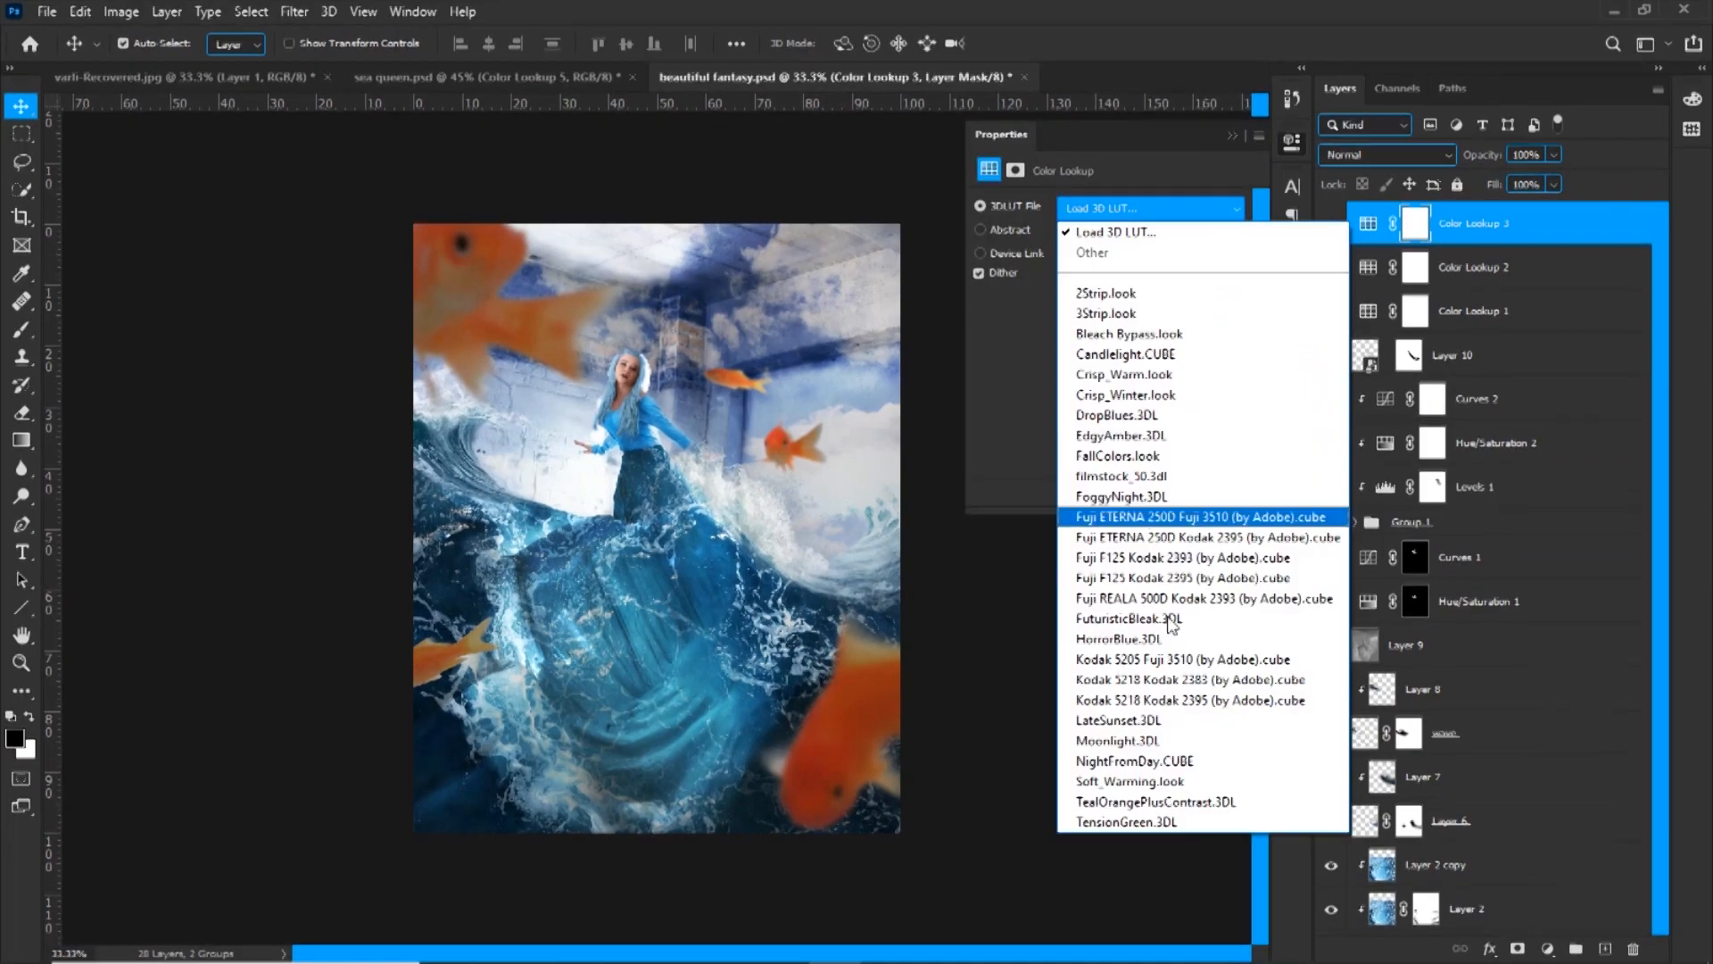
pyautogui.click(1121, 402)
pyautogui.click(1244, 132)
pyautogui.click(1351, 156)
pyautogui.click(1338, 238)
# Limit Color Lookup 3's tonal range with the Blend If sliders and reduce its opacity to 35%
pyautogui.doubleClick(1585, 234)
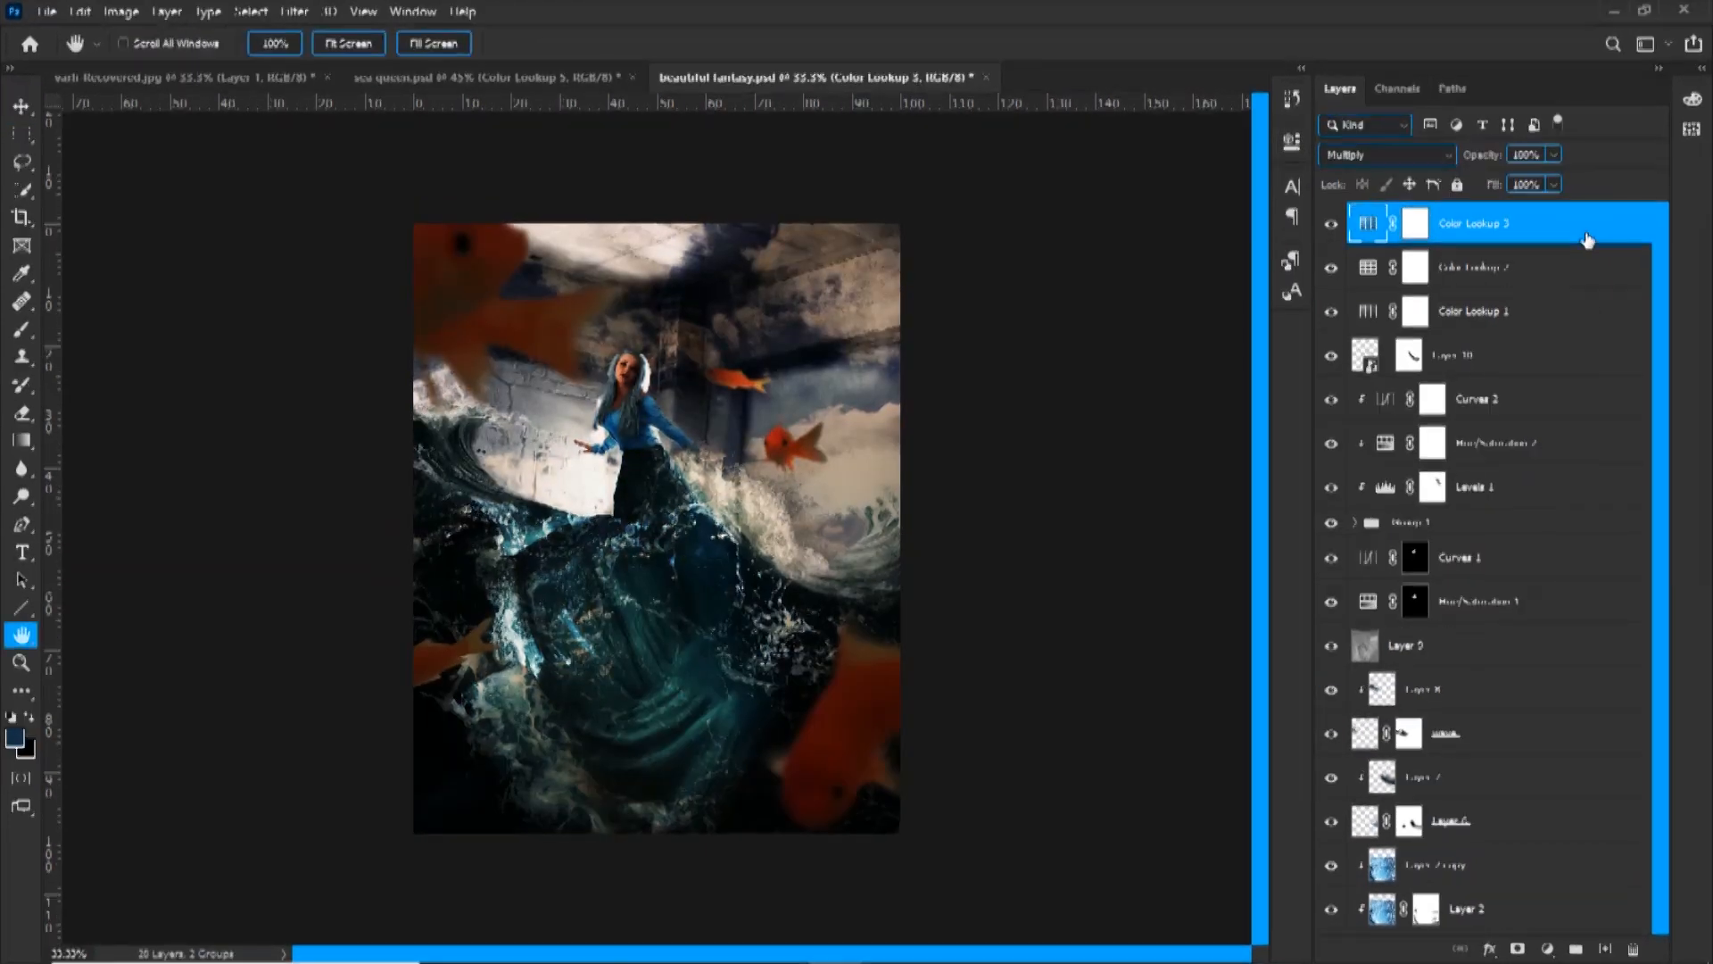
pyautogui.moveTo(1435, 498); pyautogui.dragTo(1313, 498)
pyautogui.moveTo(1309, 499); pyautogui.dragTo(1379, 499)
pyautogui.click(1624, 121)
pyautogui.moveTo(1486, 160)
pyautogui.mouseDown()
pyautogui.moveTo(1408, 167)
pyautogui.moveTo(1495, 160)
pyautogui.mouseUp()
pyautogui.click(1331, 224)
pyautogui.click(1330, 224)
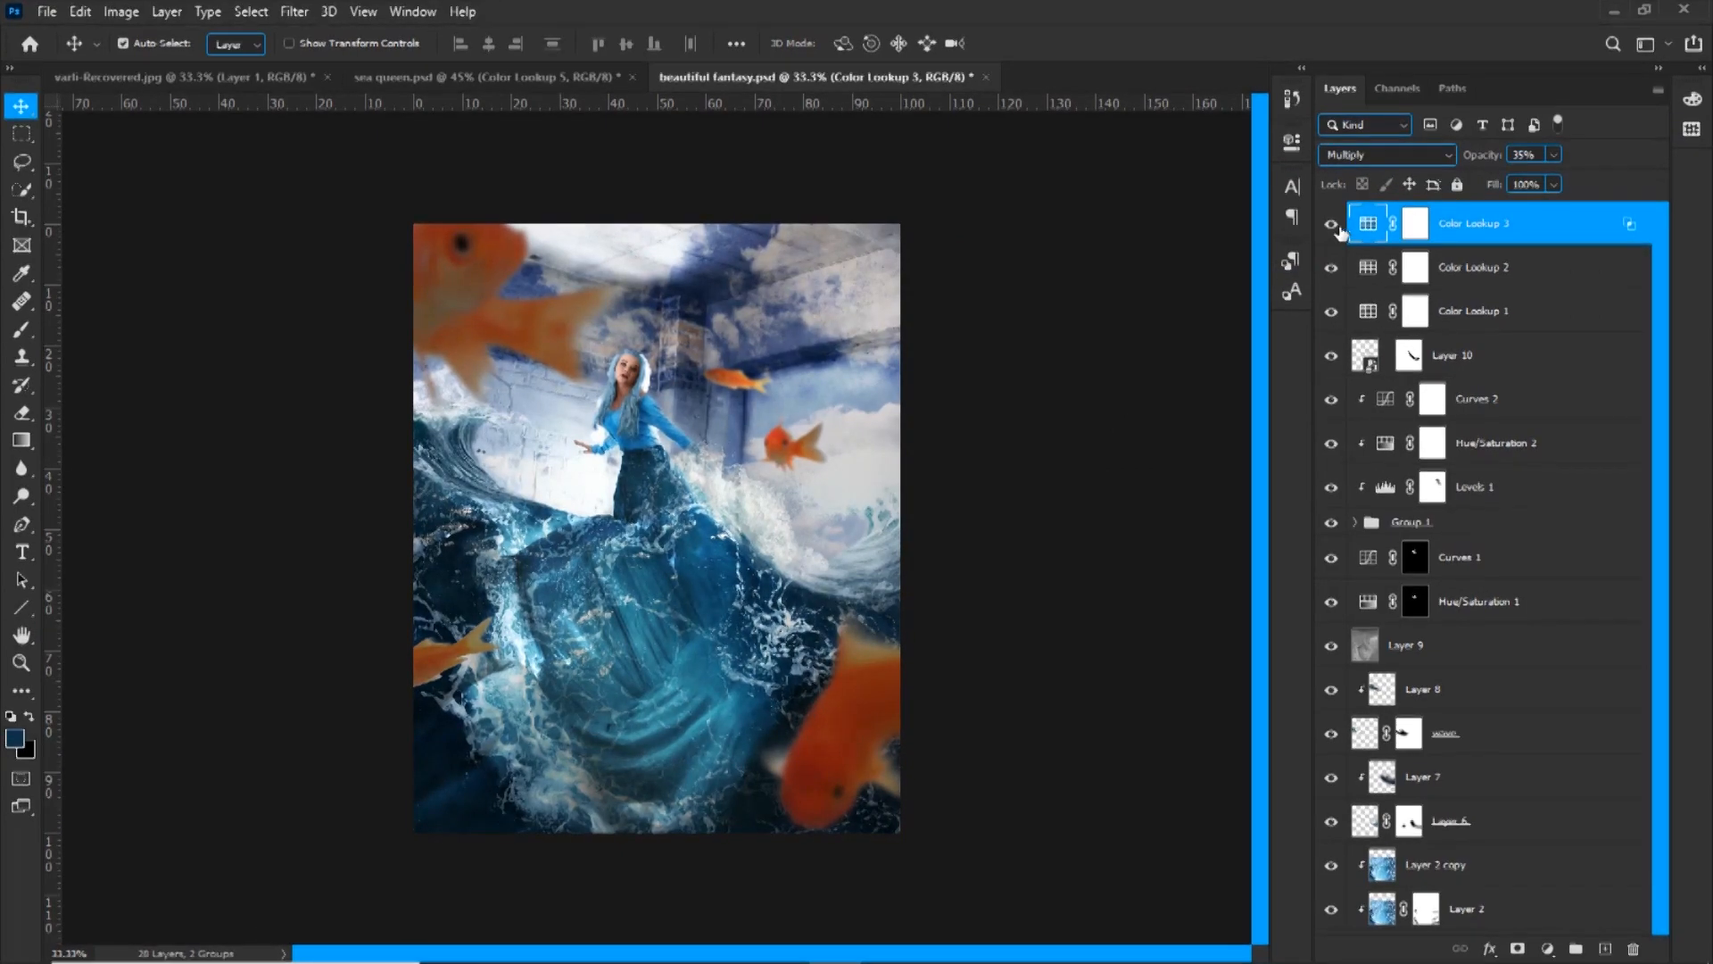
# Add a fourth Color Lookup adjustment with a 3D LUT, blended as Soft Light at 30% opacity
pyautogui.click(1549, 948)
pyautogui.click(1584, 836)
pyautogui.click(1135, 210)
pyautogui.click(1115, 369)
pyautogui.click(1233, 137)
pyautogui.click(1392, 155)
pyautogui.click(1365, 429)
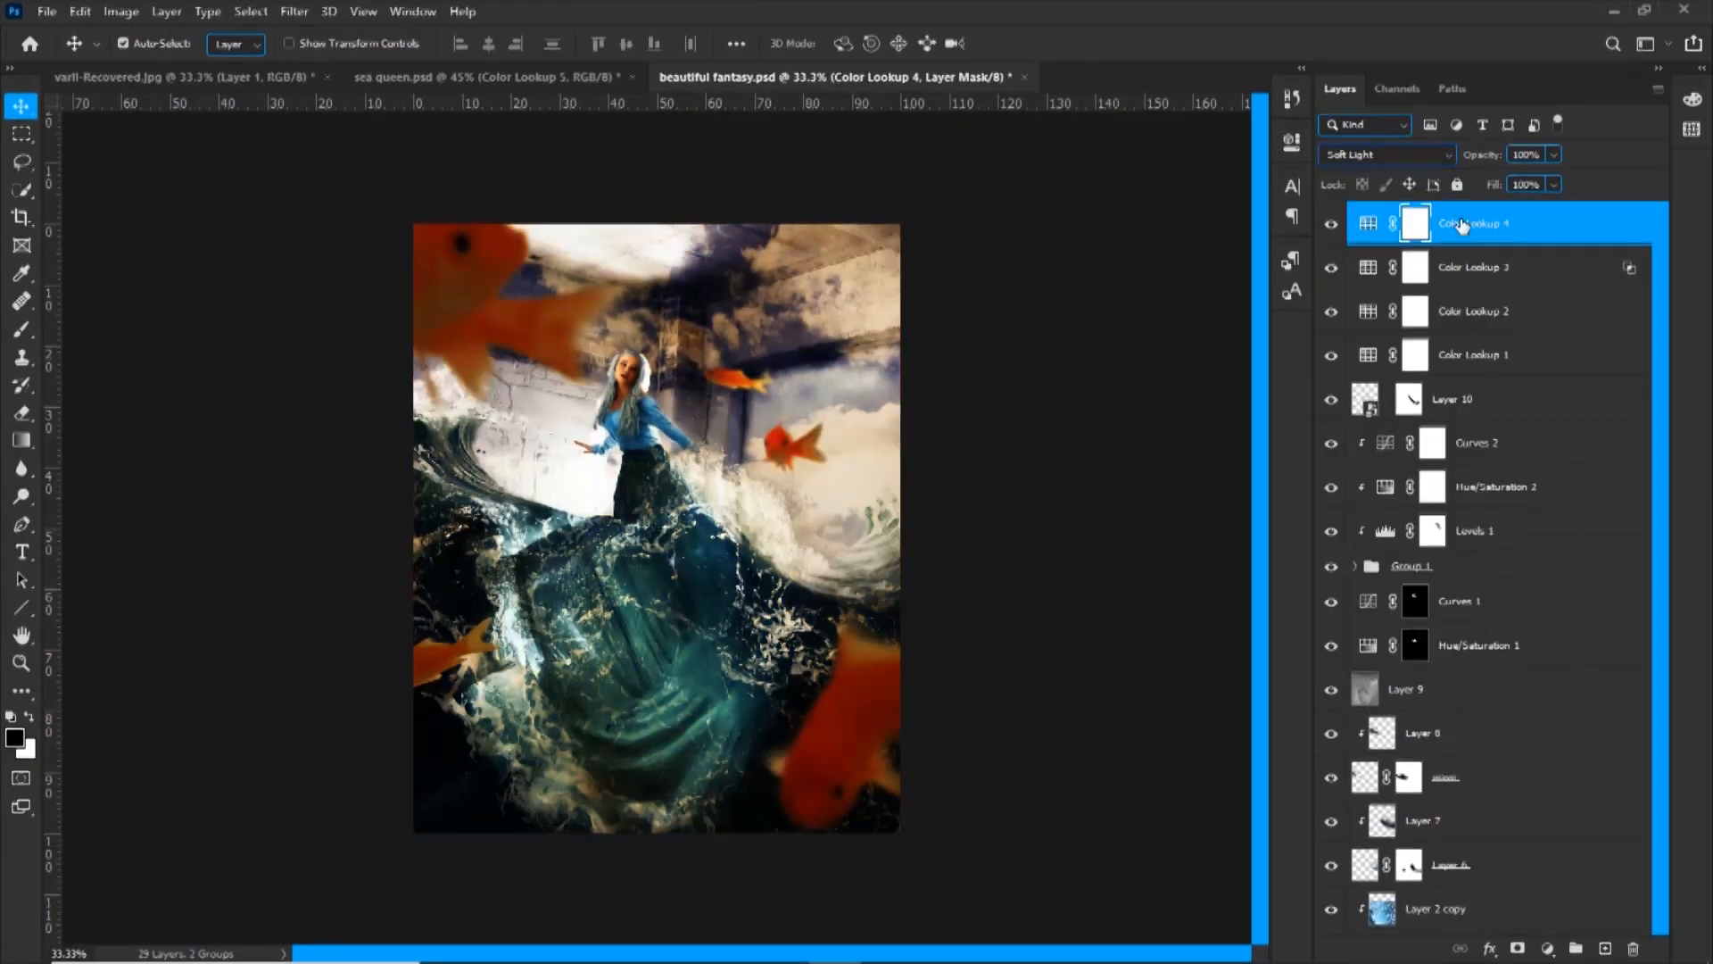
pyautogui.moveTo(1481, 158); pyautogui.dragTo(1412, 164)
# Add a fifth Color Lookup adjustment with a 3D LUT and reduce its opacity to 21%
pyautogui.click(1549, 948)
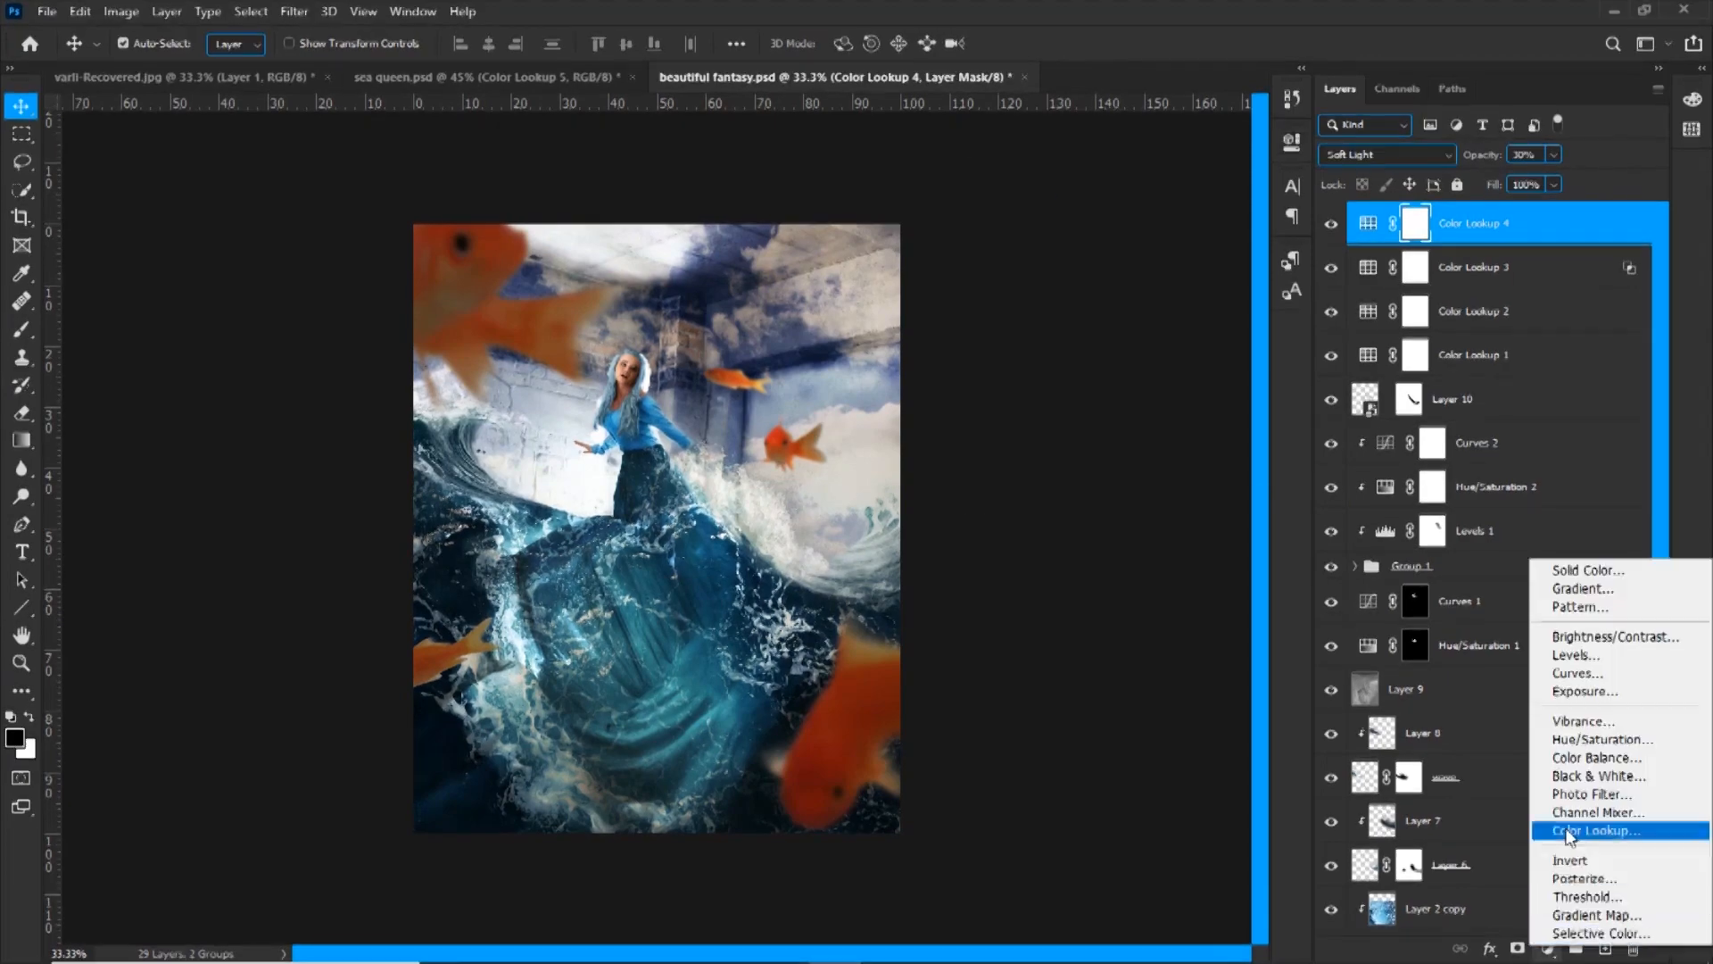
pyautogui.click(1584, 835)
pyautogui.click(1151, 208)
pyautogui.click(1138, 310)
pyautogui.moveTo(1480, 155); pyautogui.dragTo(1385, 178)
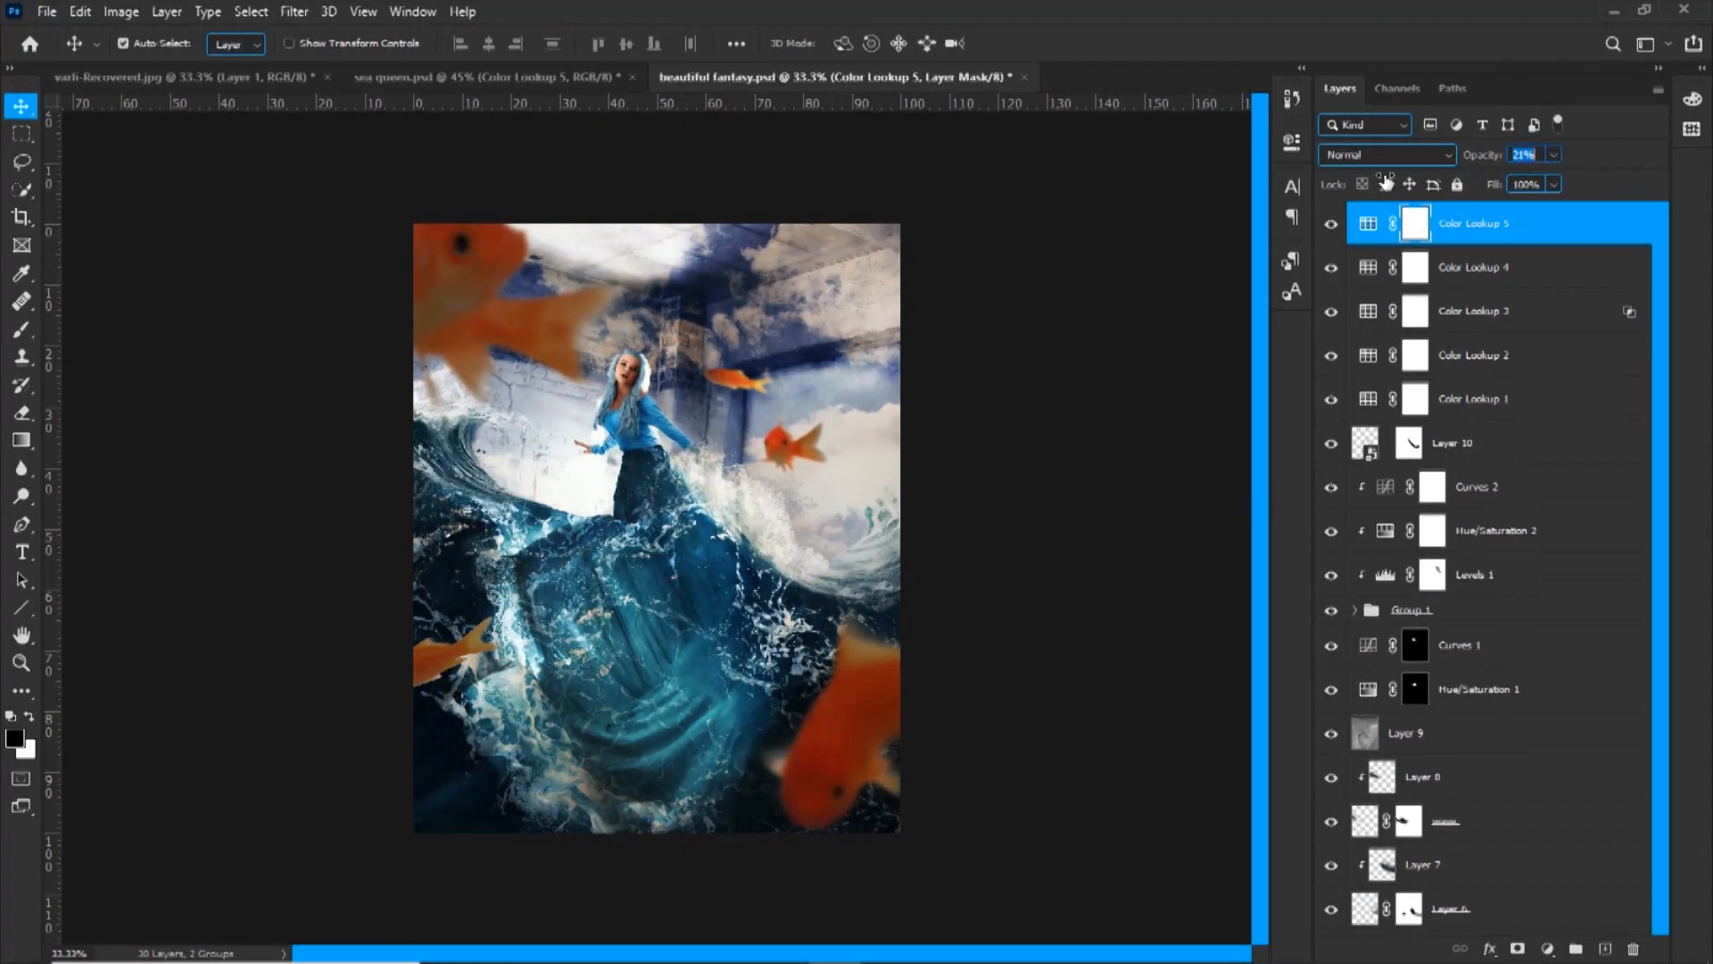
# Add a Gradient Map adjustment with a preset gradient, blended as Overlay at 25% opacity
pyautogui.click(1548, 948)
pyautogui.click(1579, 901)
pyautogui.click(1098, 220)
pyautogui.click(1002, 351)
pyautogui.scroll(-5, 1036, 345)
pyautogui.click(1019, 291)
pyautogui.click(1185, 346)
pyautogui.click(1405, 233)
pyautogui.click(1442, 154)
pyautogui.click(1365, 448)
pyautogui.moveTo(1481, 156); pyautogui.dragTo(1391, 167)
# Add a Levels adjustment above the Gradient Map with the output white level at about 158 and invert its mask
pyautogui.click(1548, 948)
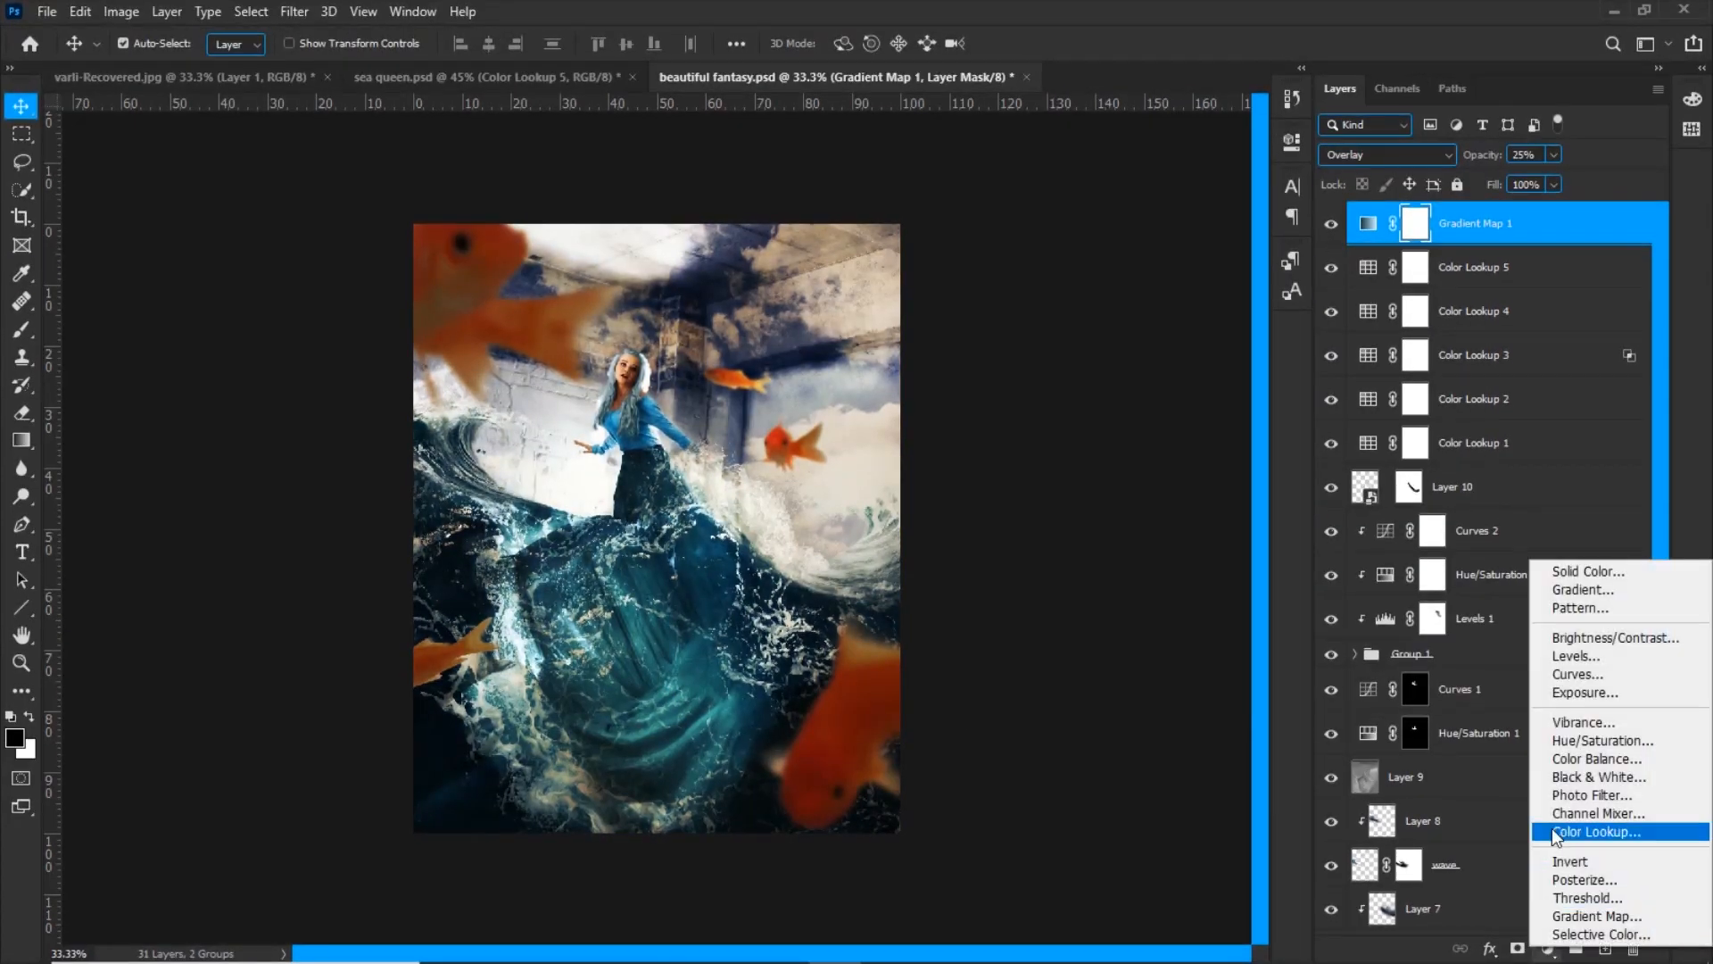
pyautogui.click(1564, 673)
pyautogui.moveTo(1240, 422); pyautogui.dragTo(1154, 421)
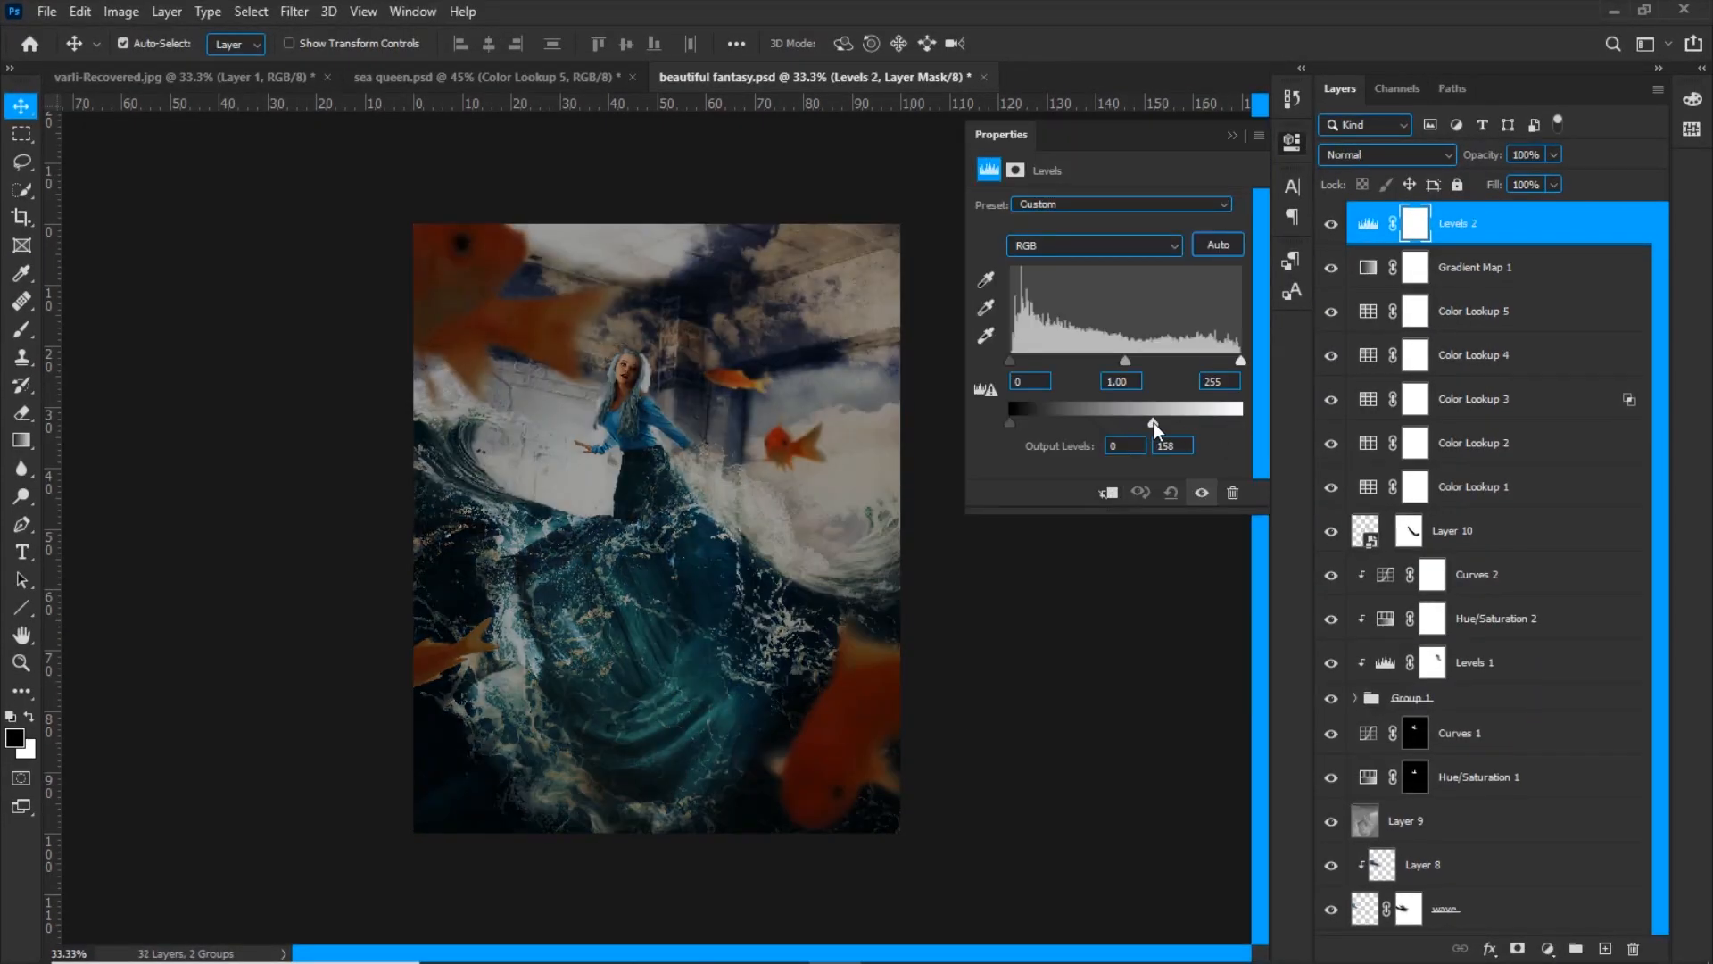
pyautogui.hotkey('ctrl', 'i')
# Paint white along the image borders on the Levels 2 mask as a vignette and lower the layer's opacity to 24%
pyautogui.press('b')
pyautogui.press('x')
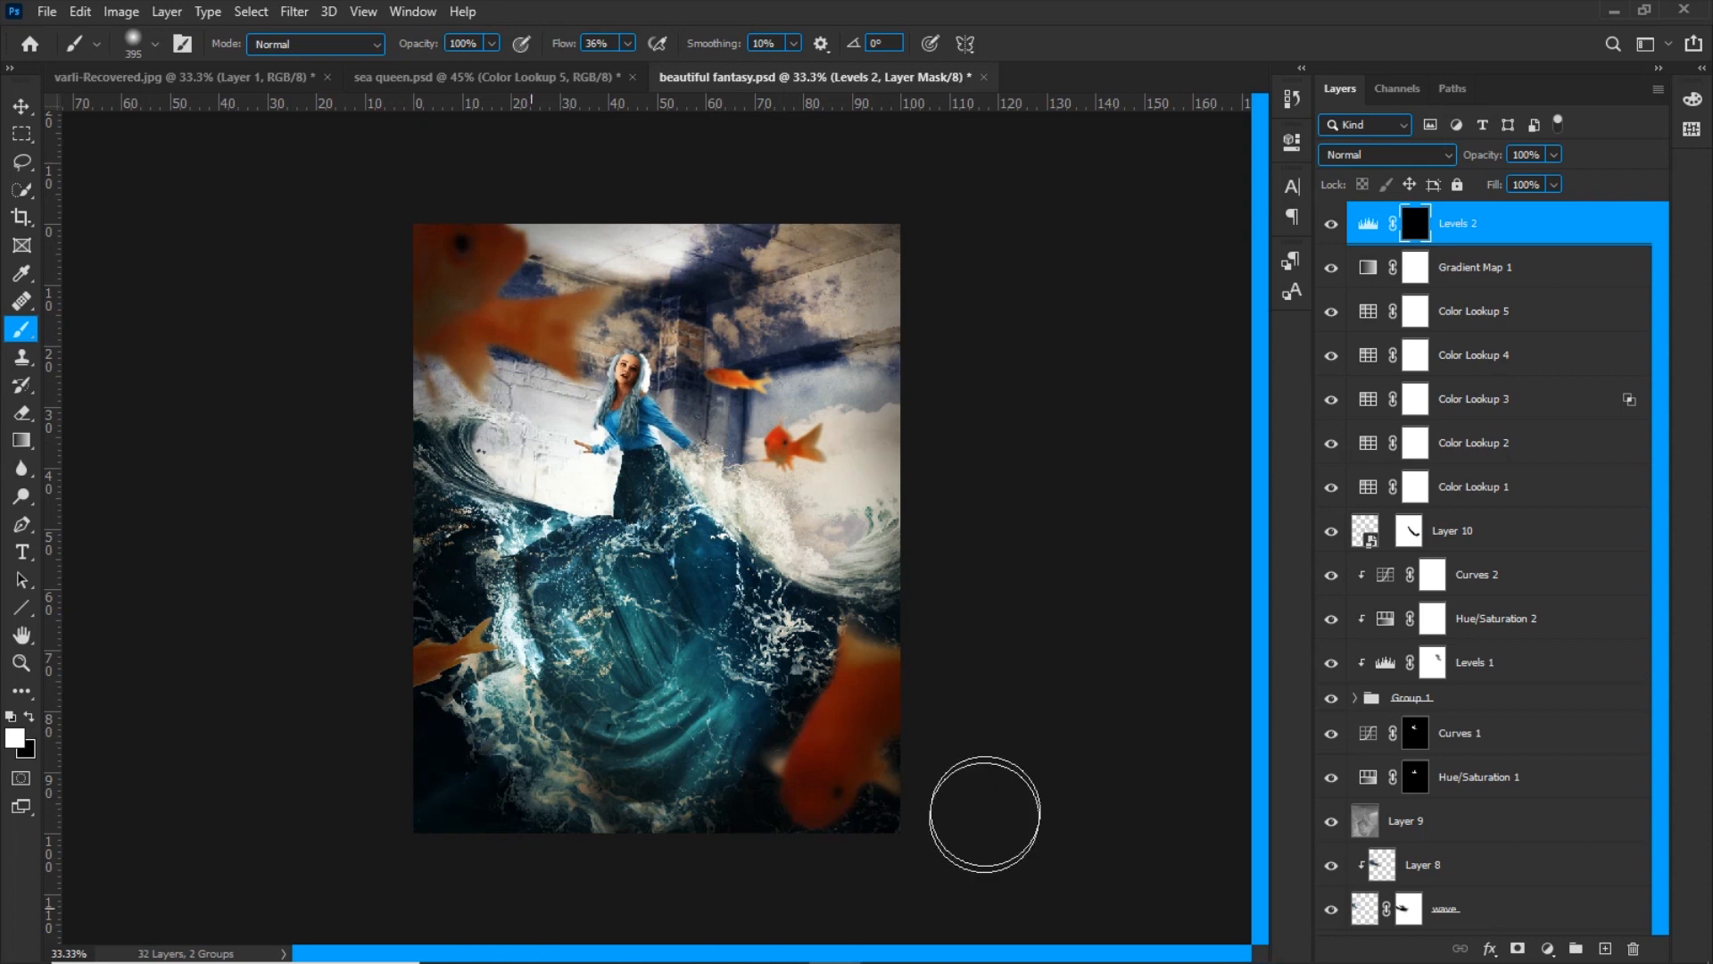
pyautogui.press('x')
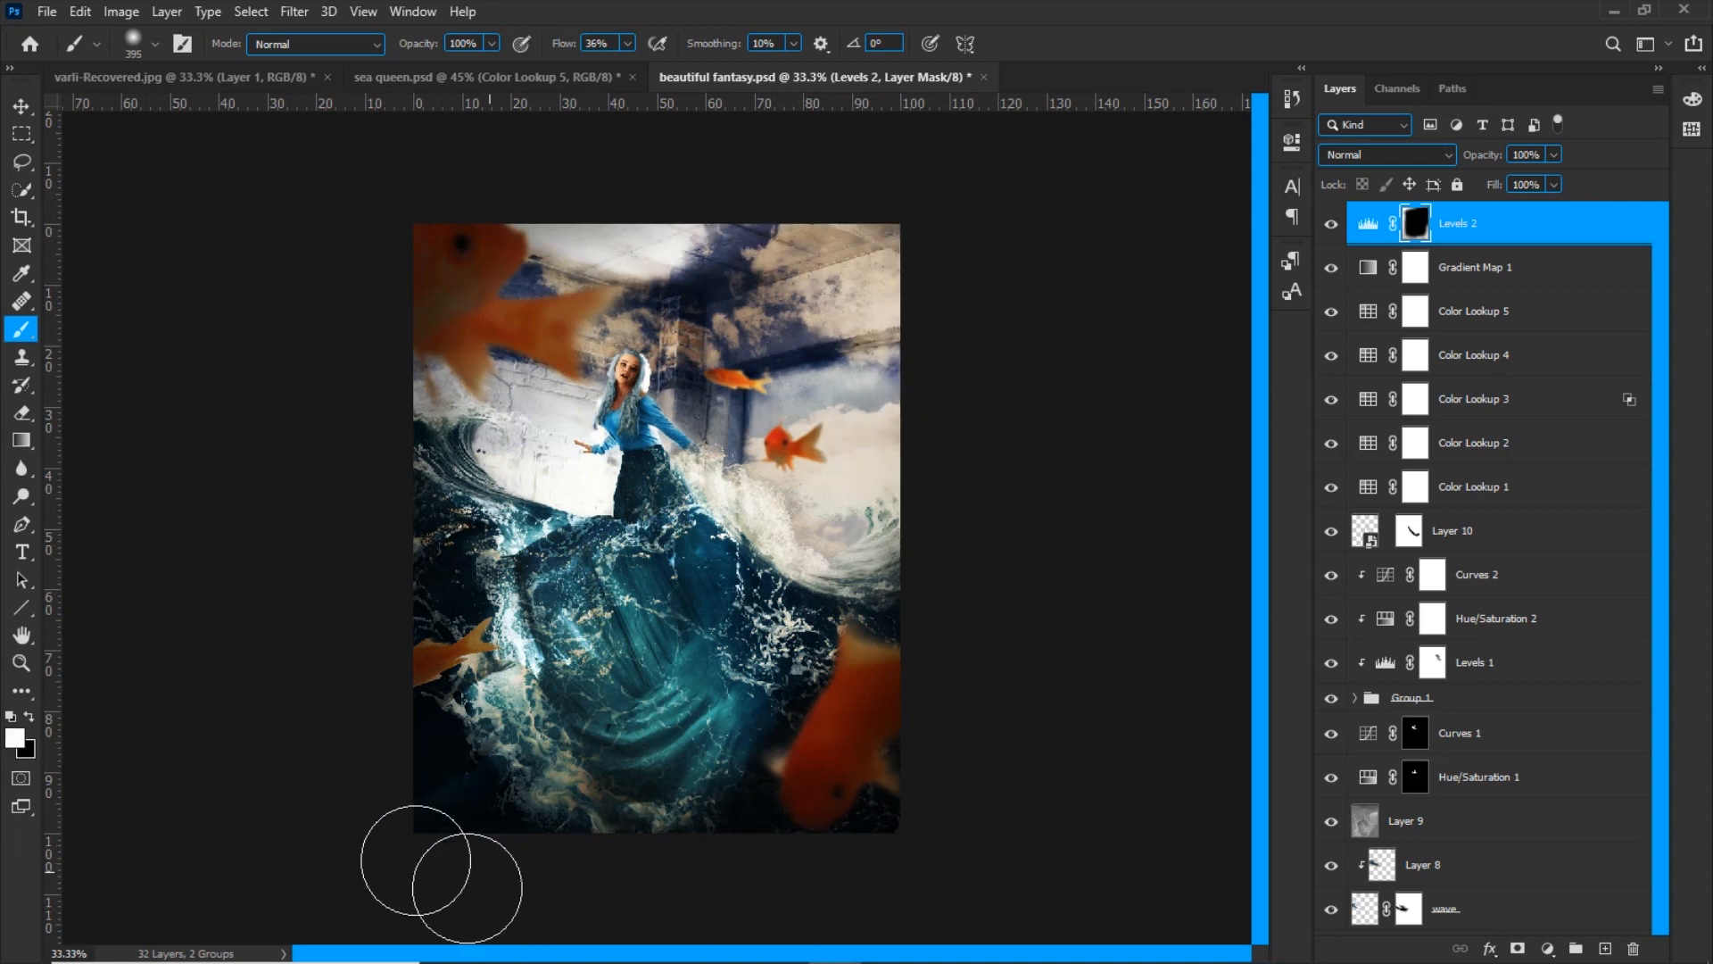
pyautogui.moveTo(1483, 155); pyautogui.dragTo(1419, 159)
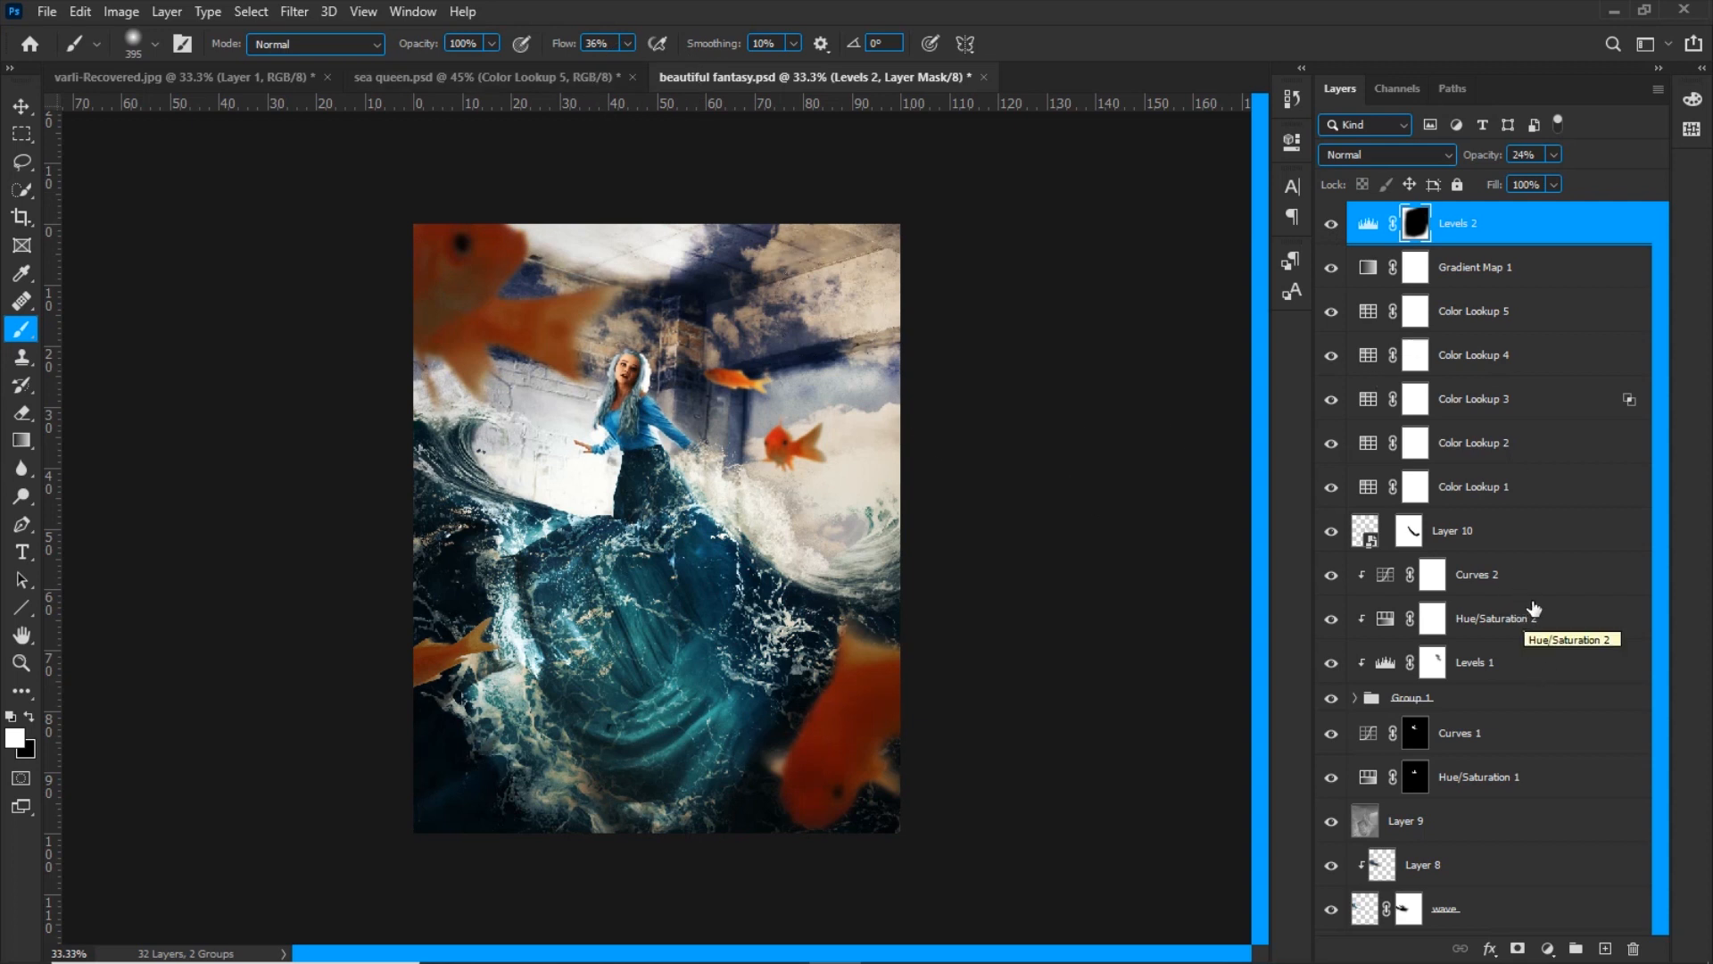
# Paint a large soft white glow over the image's upper right on a new layer and reduce its opacity to 15%
pyautogui.click(1605, 950)
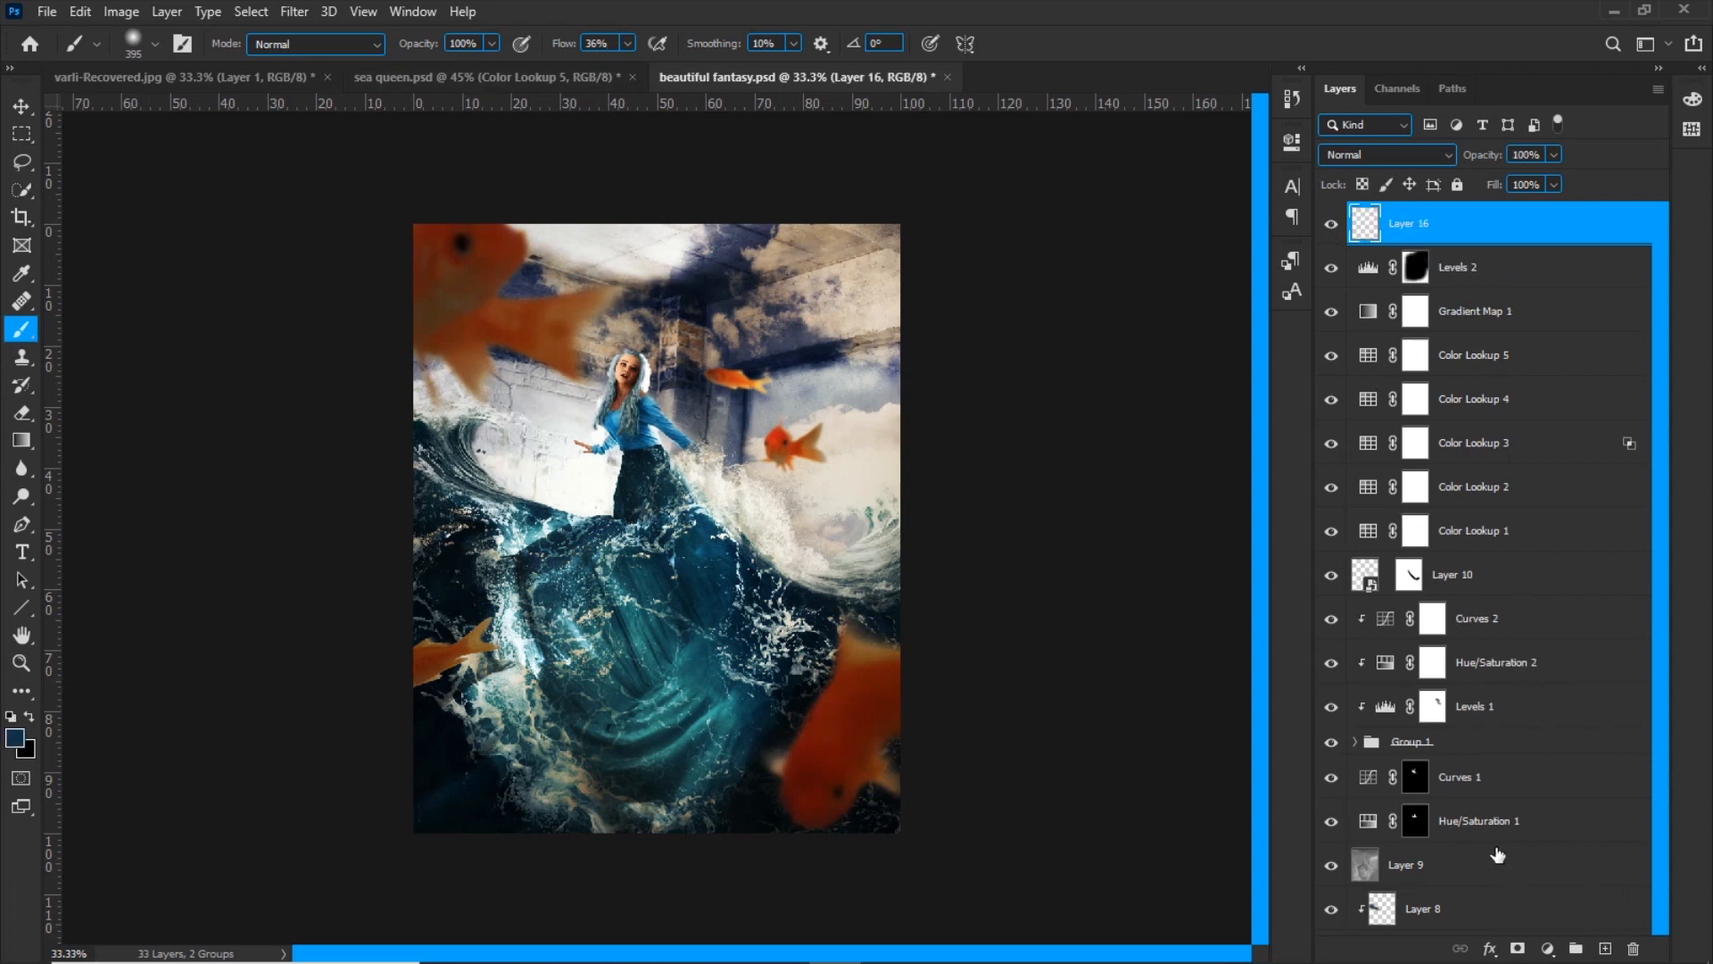
pyautogui.press('d')
pyautogui.moveTo(811, 469); pyautogui.dragTo(823, 458)
pyautogui.press('x')
pyautogui.moveTo(847, 268)
pyautogui.mouseDown()
pyautogui.moveTo(841, 230)
pyautogui.moveTo(937, 321)
pyautogui.mouseUp()
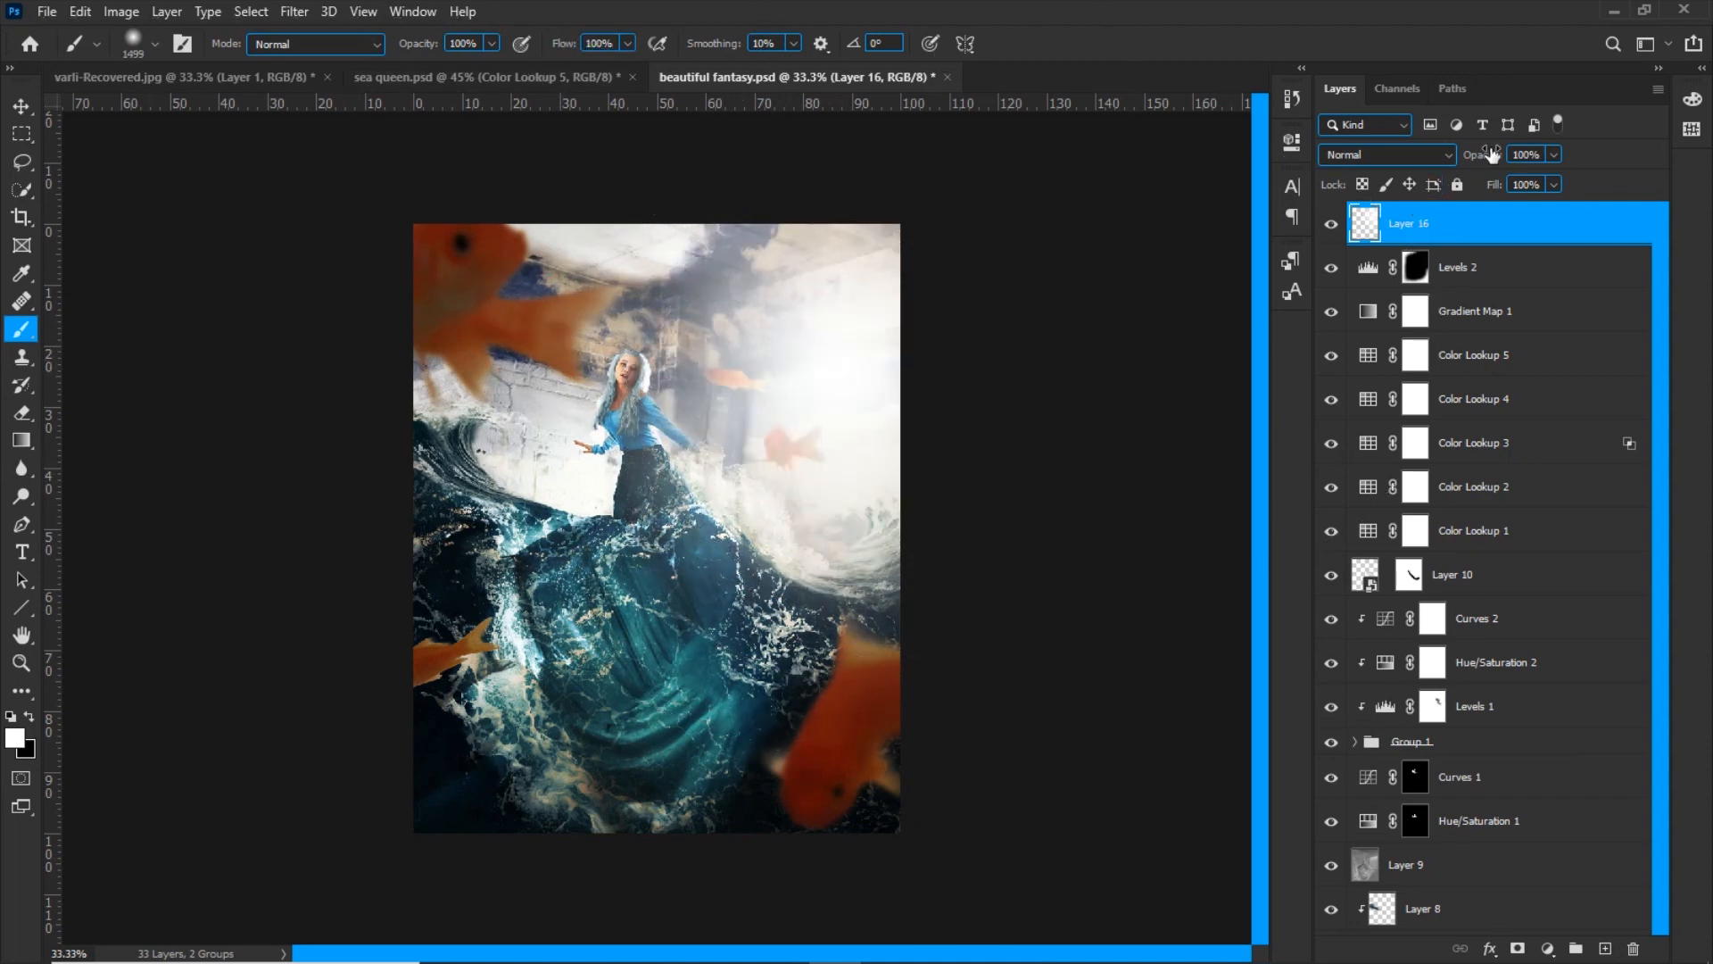
pyautogui.moveTo(1451, 158); pyautogui.dragTo(1395, 159)
pyautogui.click(1328, 228)
pyautogui.click(1328, 229)
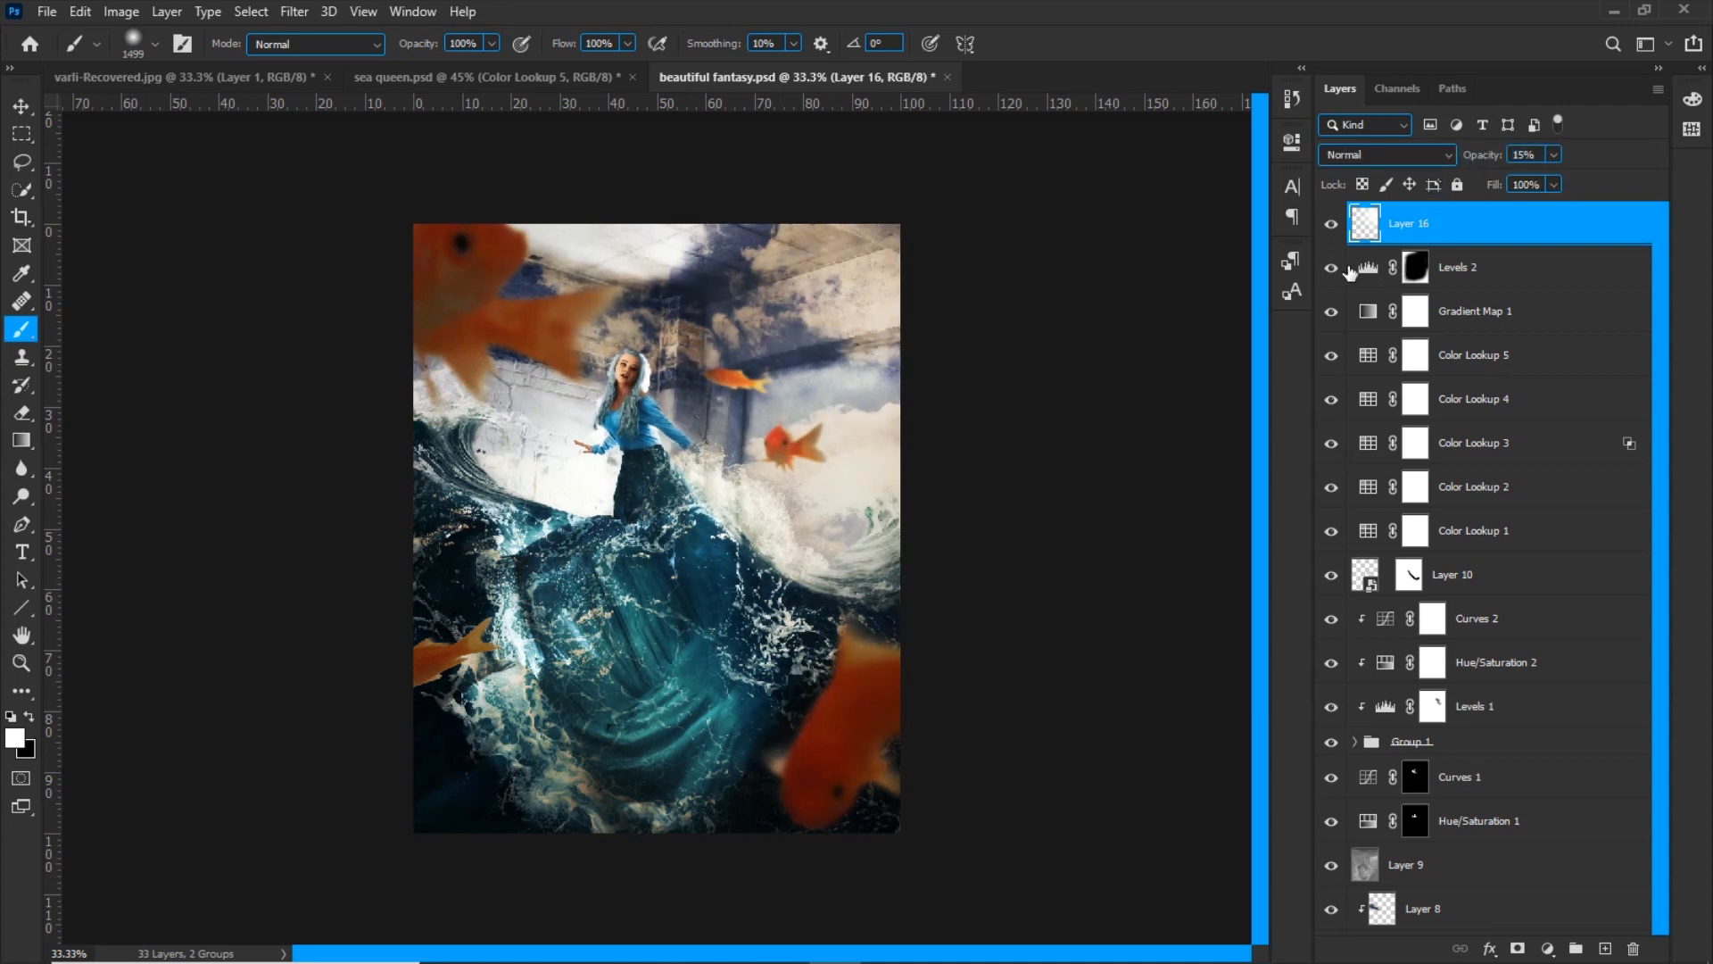
pyautogui.click(1332, 225)
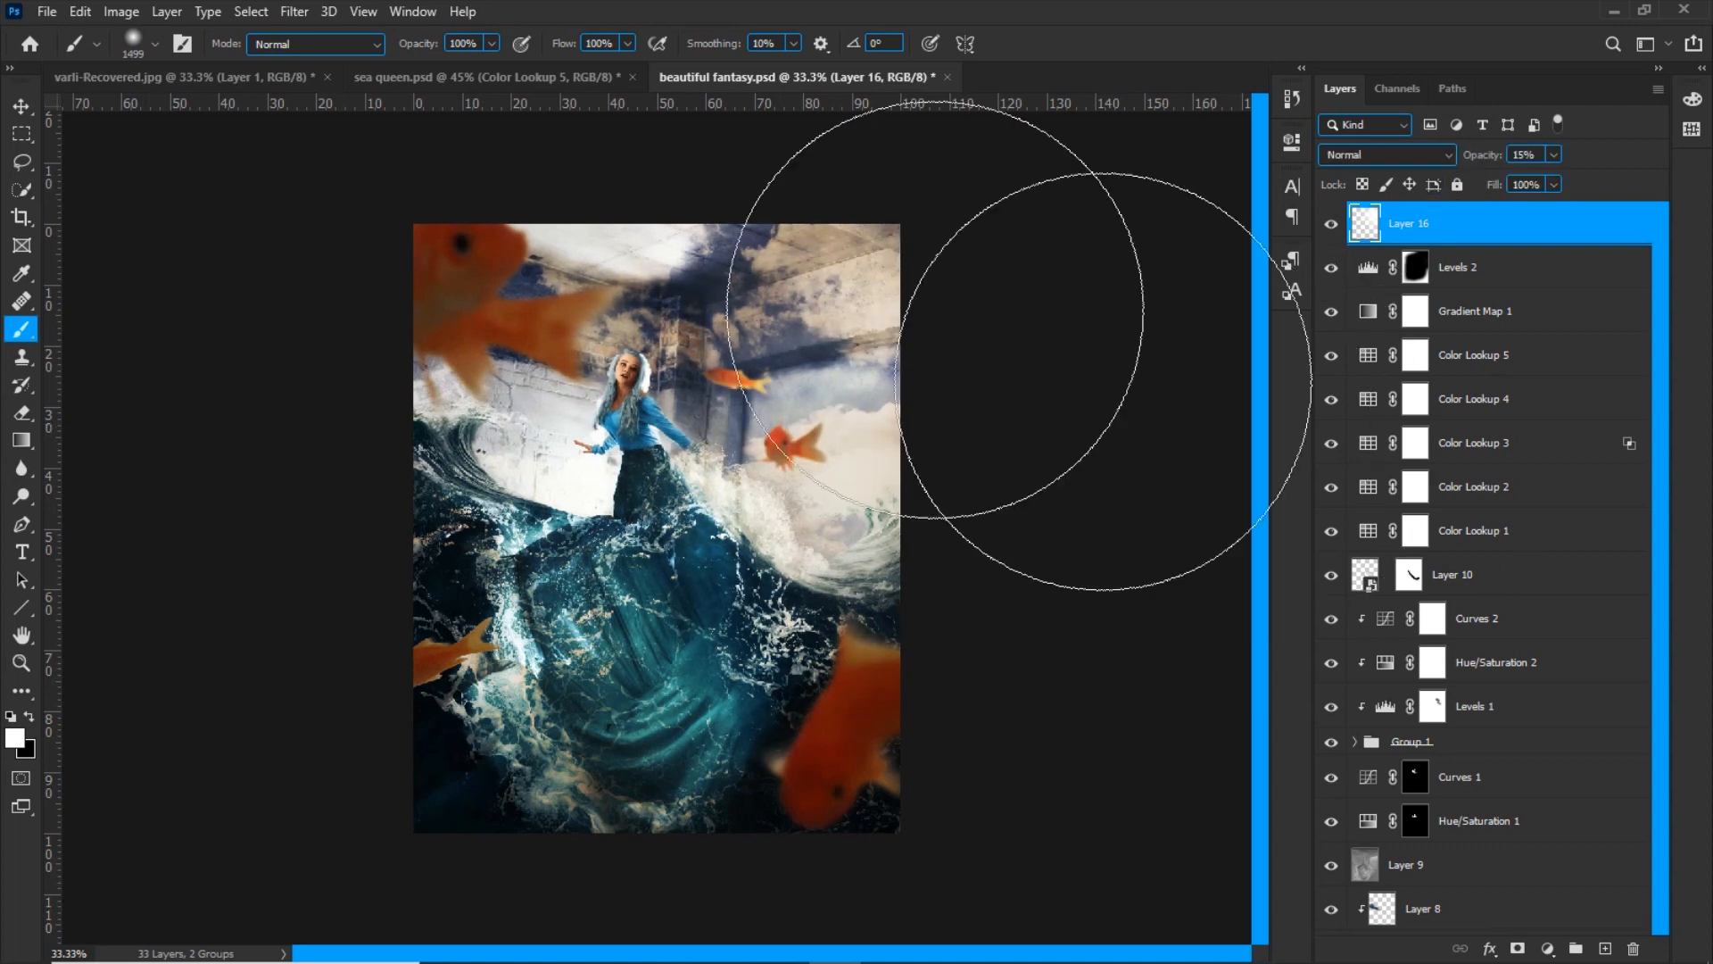
pyautogui.moveTo(746, 512); pyautogui.dragTo(609, 505)
# Combine Layer 4 and Layer 0 copy into one smart object
pyautogui.scroll(-5, 1512, 647)
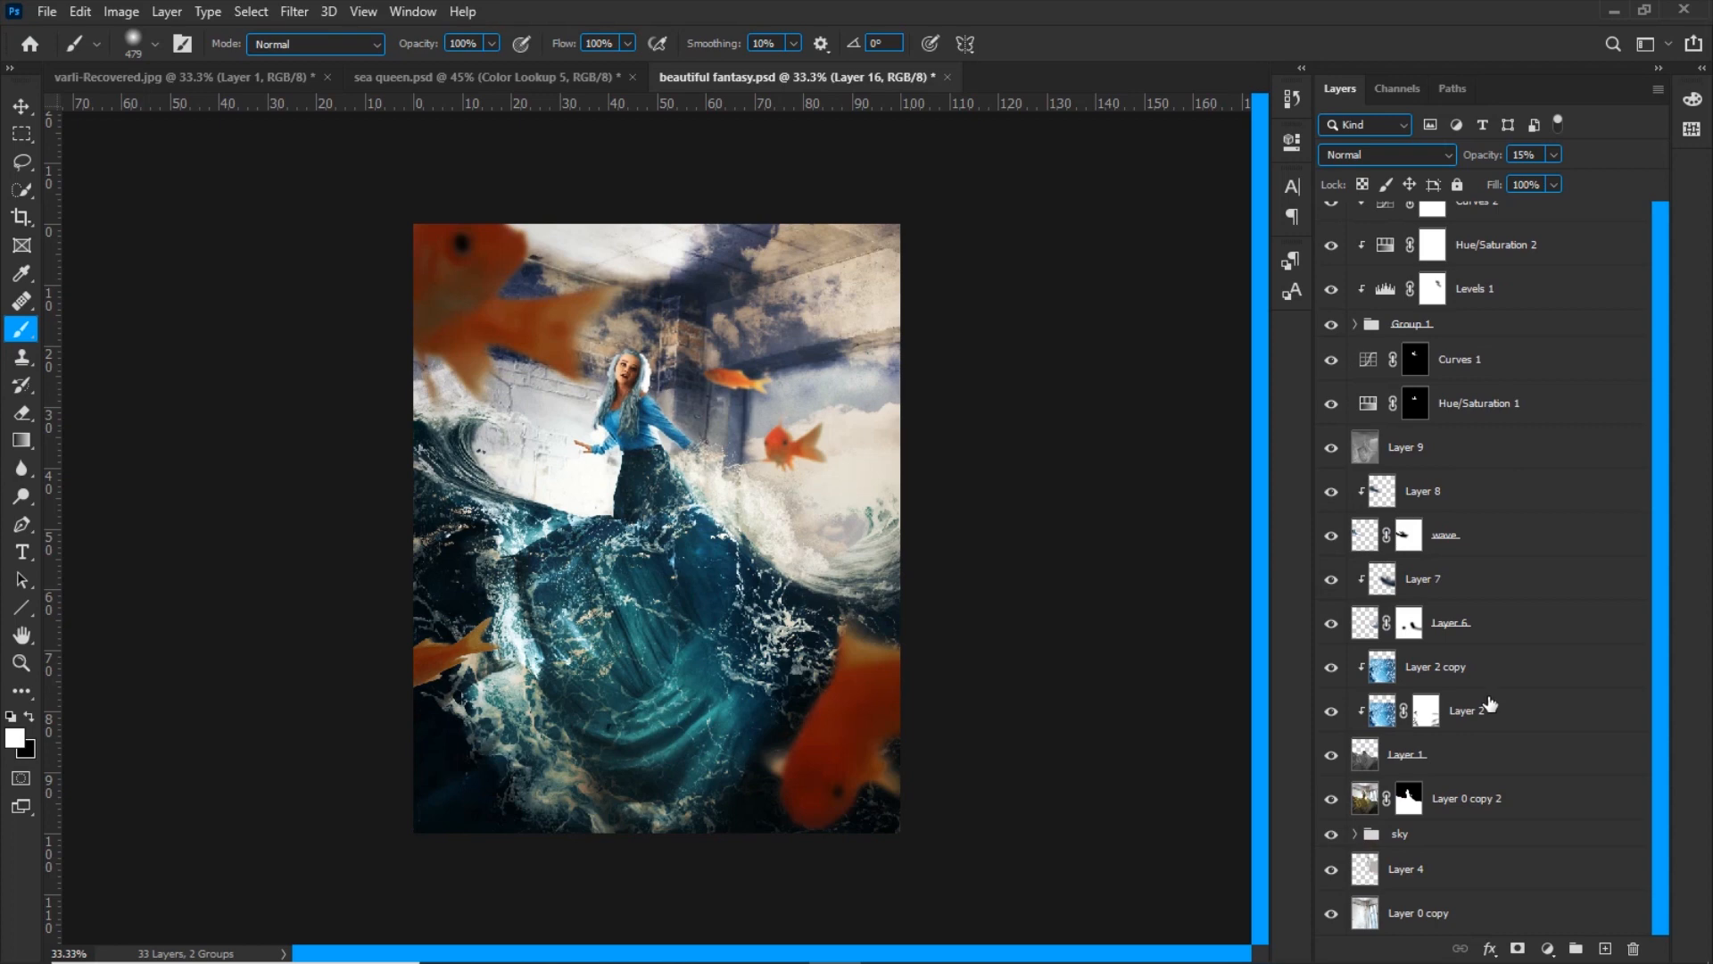
pyautogui.click(1404, 887)
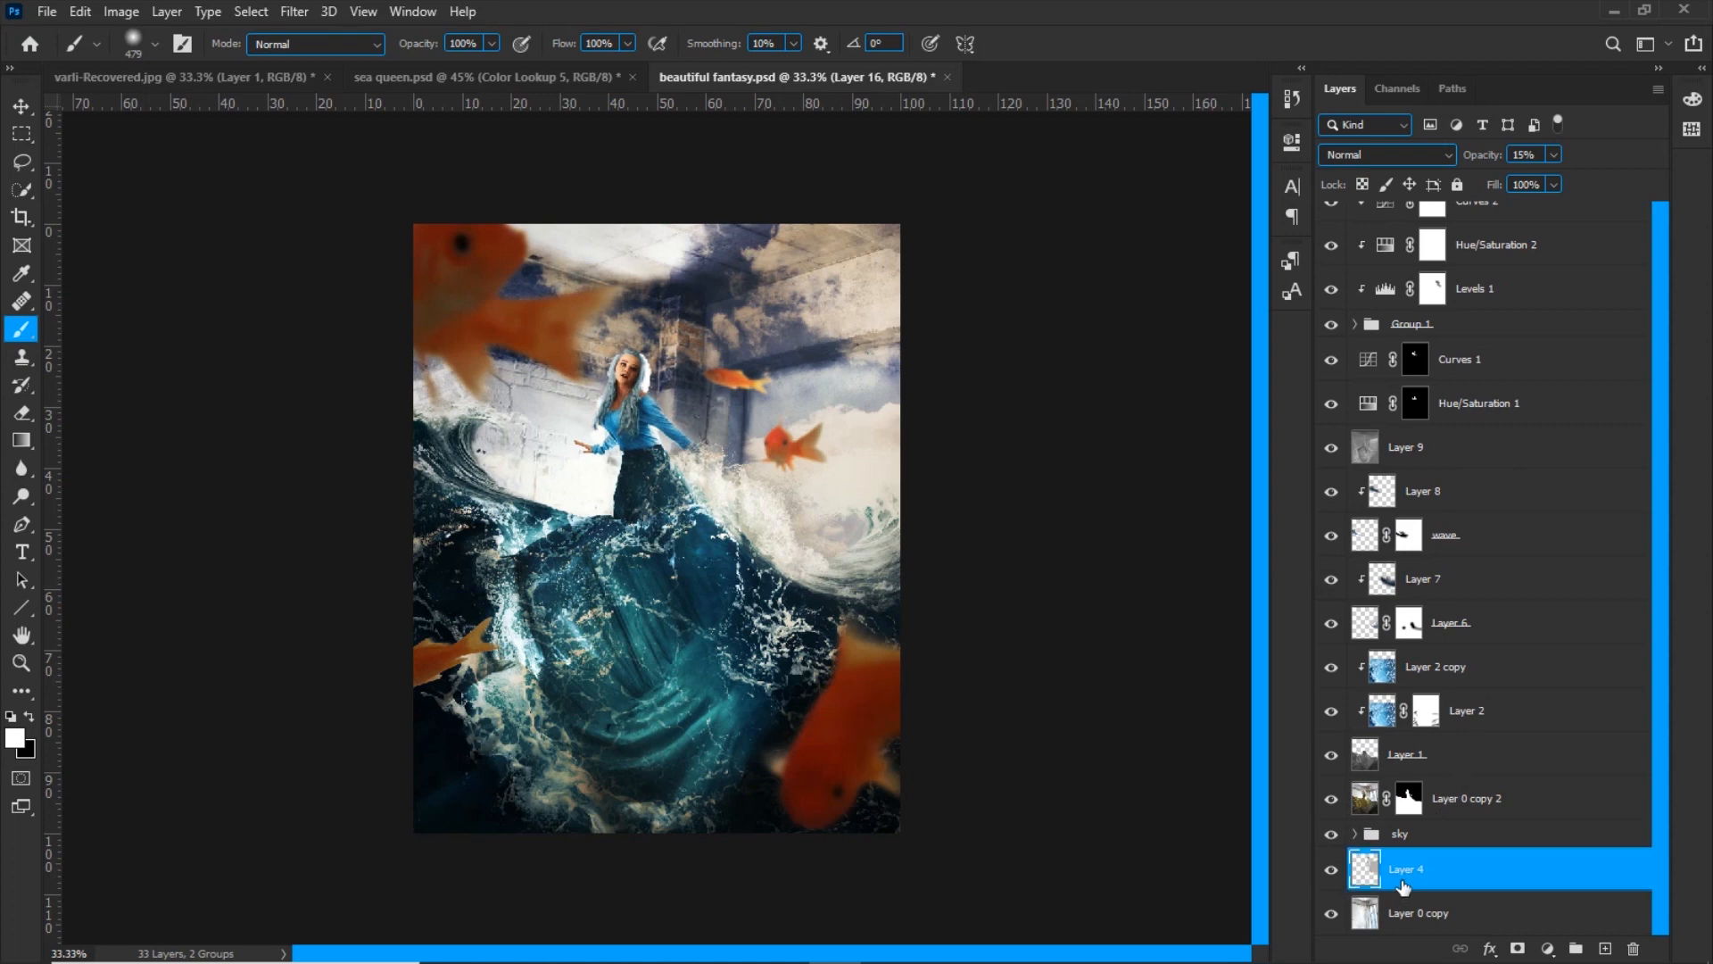
pyautogui.keyDown('shift'); pyautogui.click(1403, 912); pyautogui.keyUp('shift')
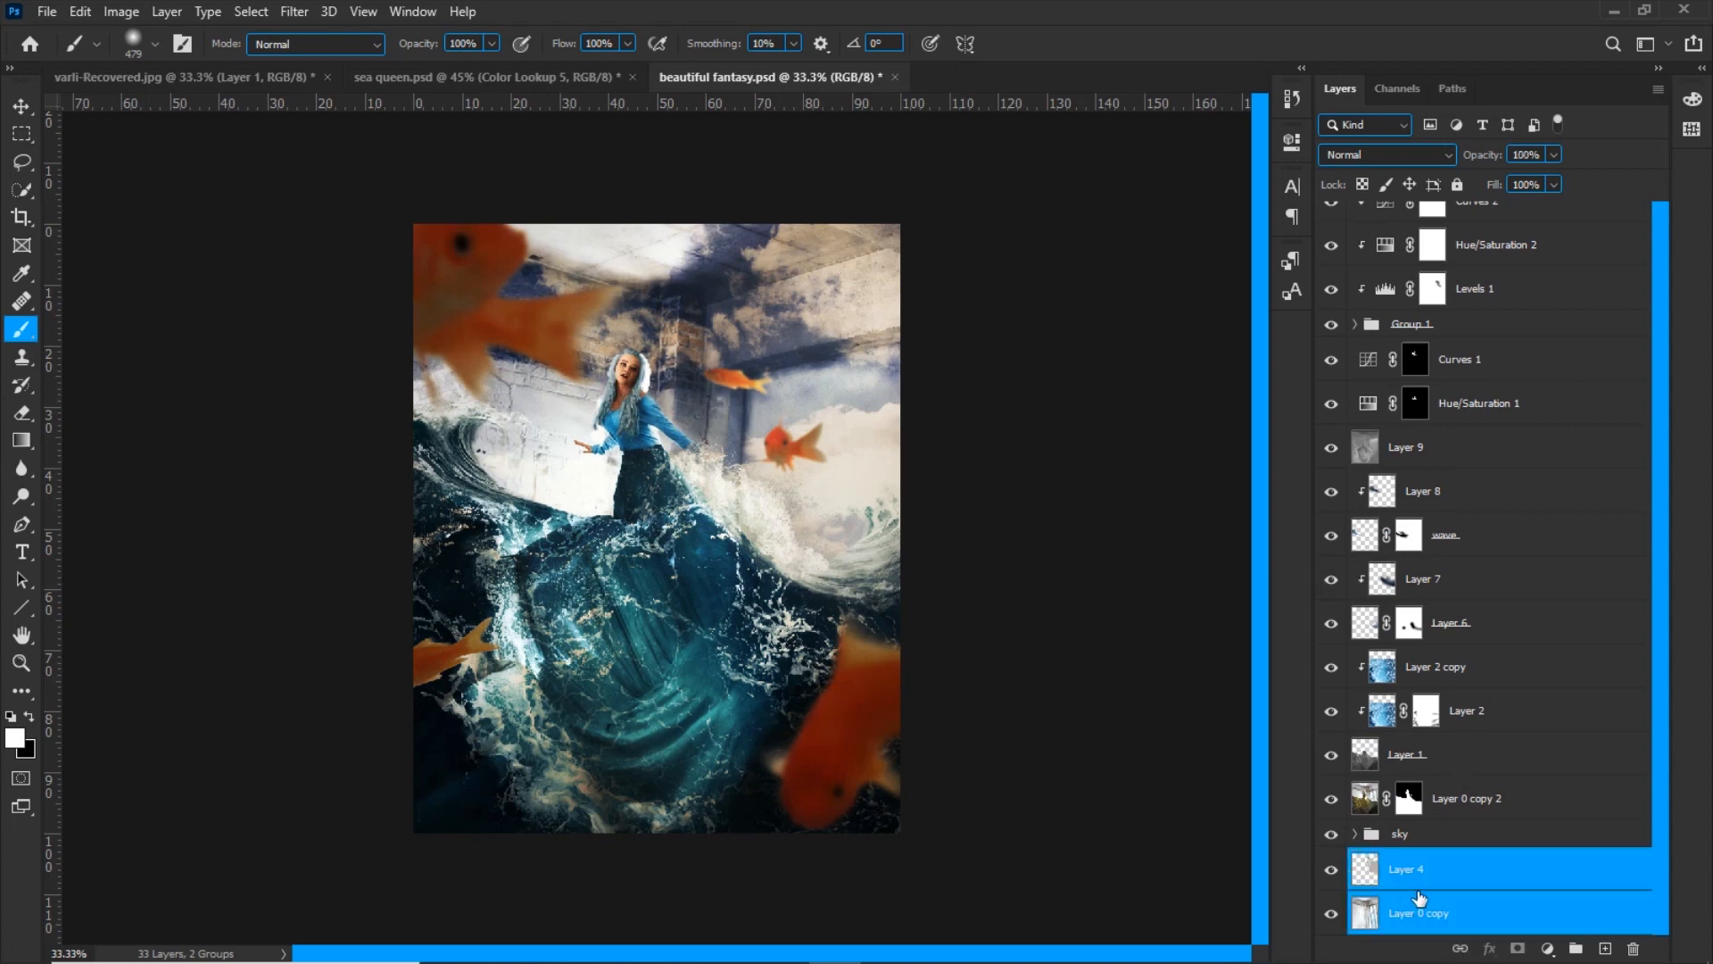
pyautogui.rightClick(1419, 889)
pyautogui.click(1481, 280)
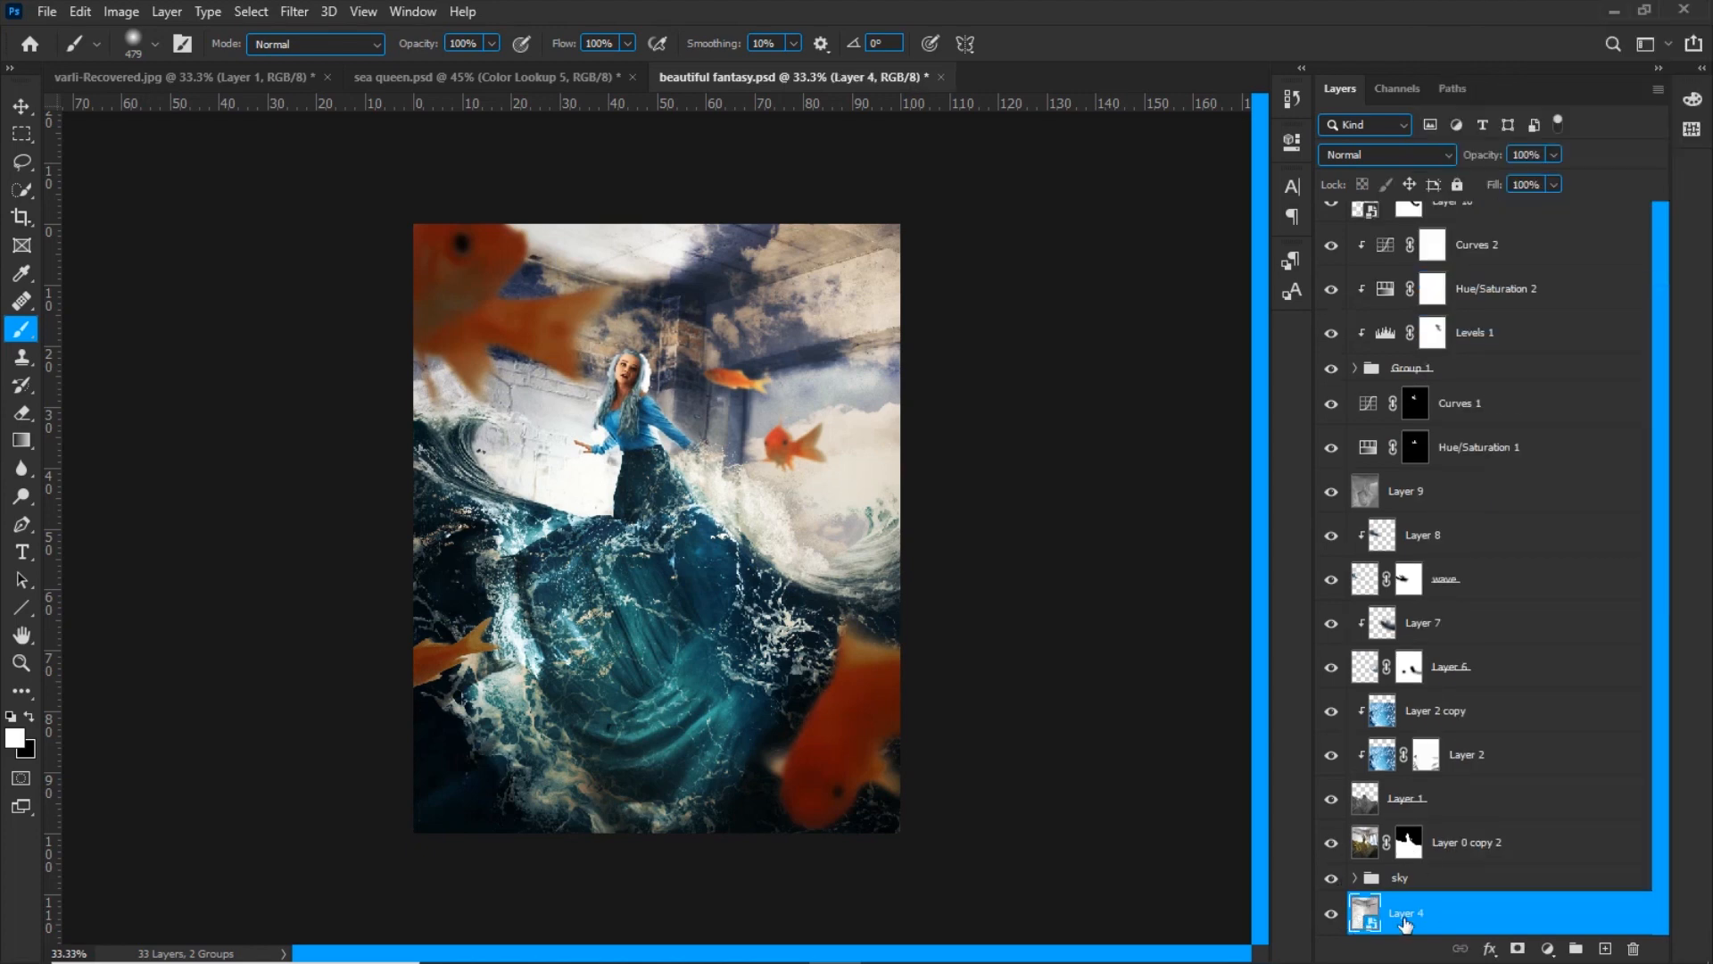
# Apply a Gaussian Blur with a 5-pixel radius to the background smart object
pyautogui.rightClick(1412, 914)
pyautogui.click(294, 10)
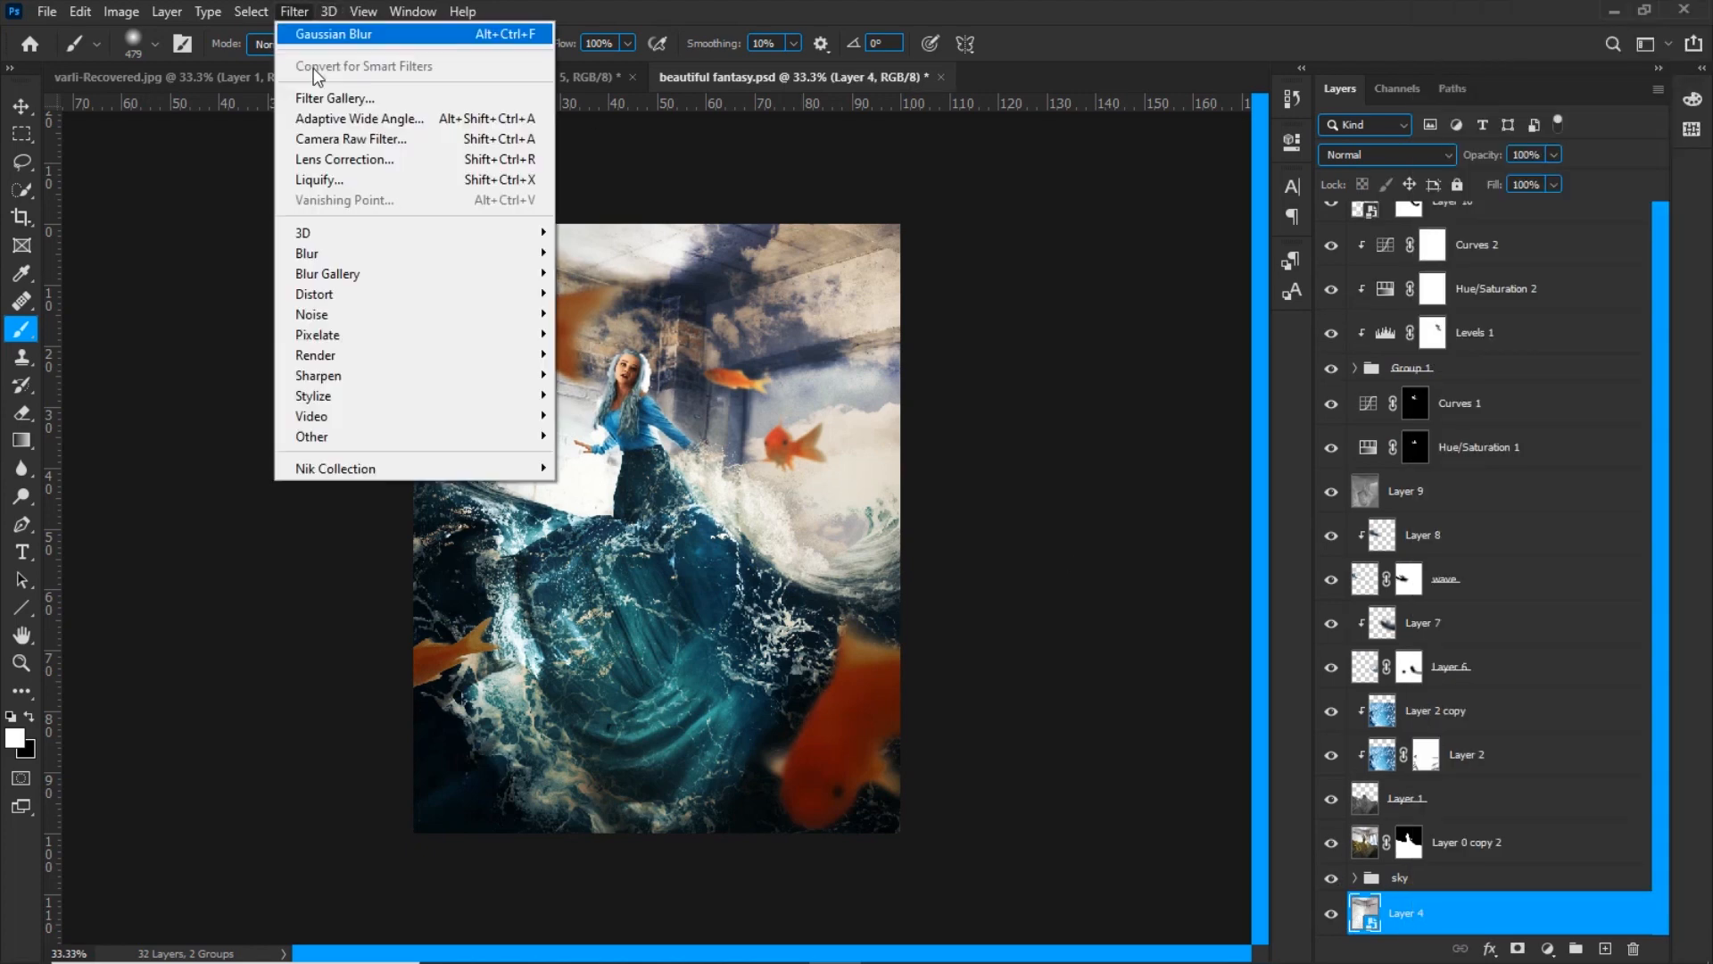
pyautogui.moveTo(375, 254)
pyautogui.click(604, 334)
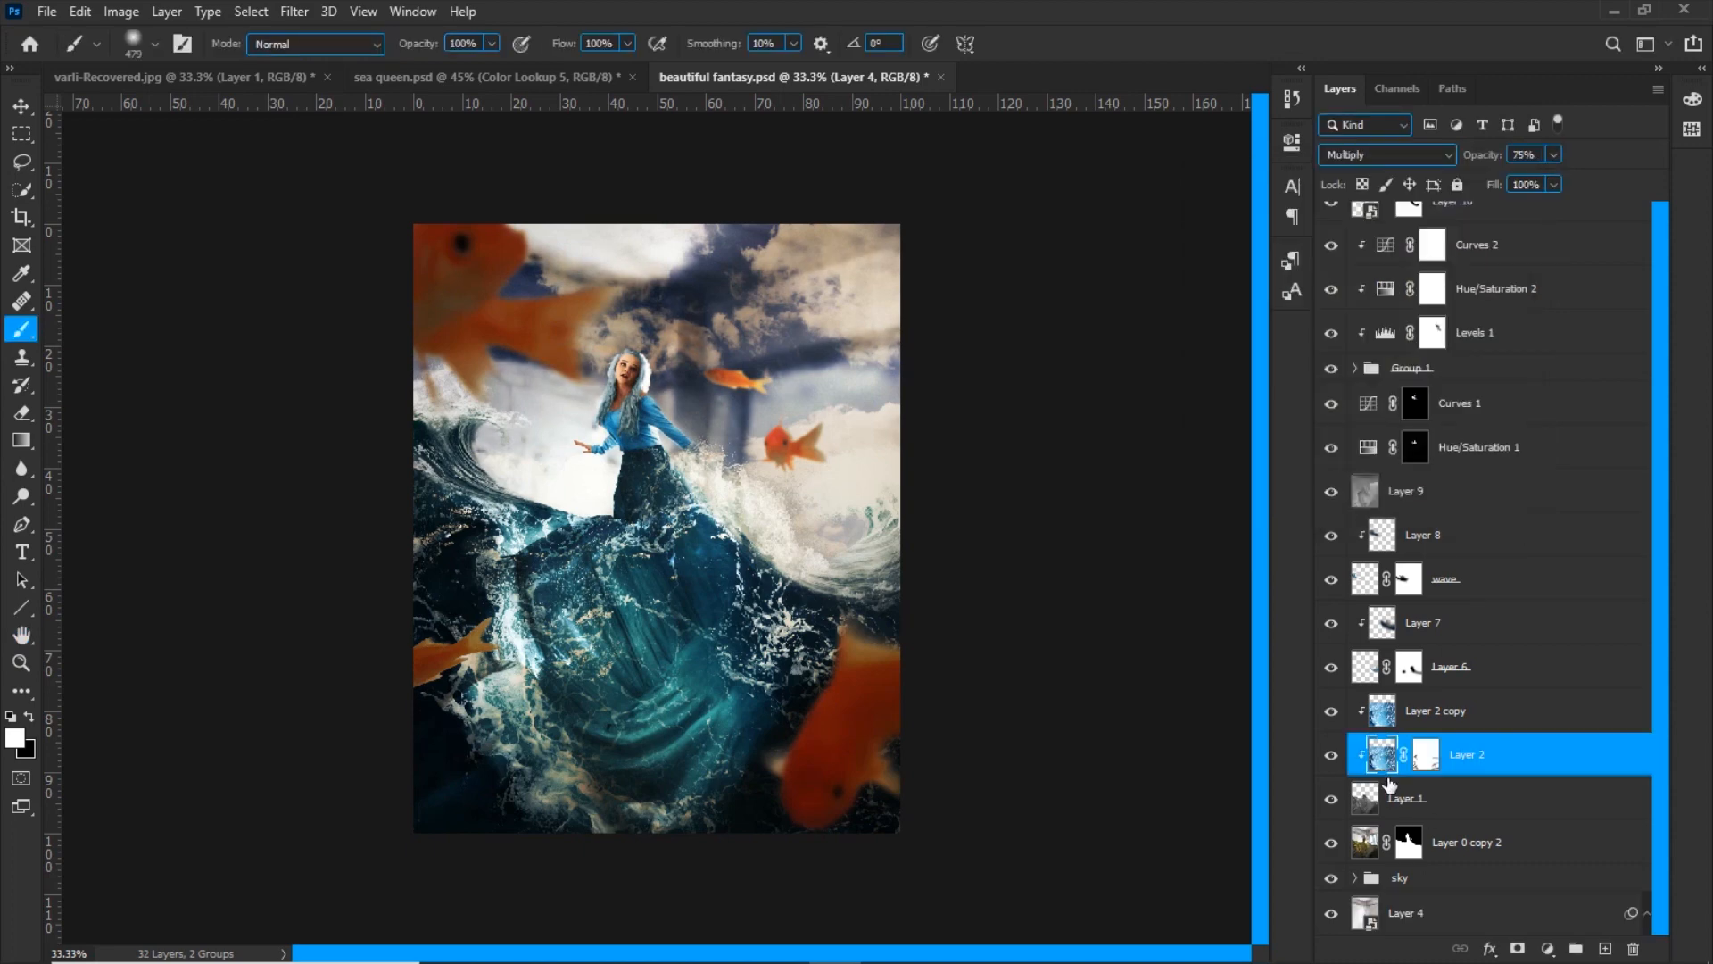
pyautogui.rightClick(1403, 878)
pyautogui.press('Escape')
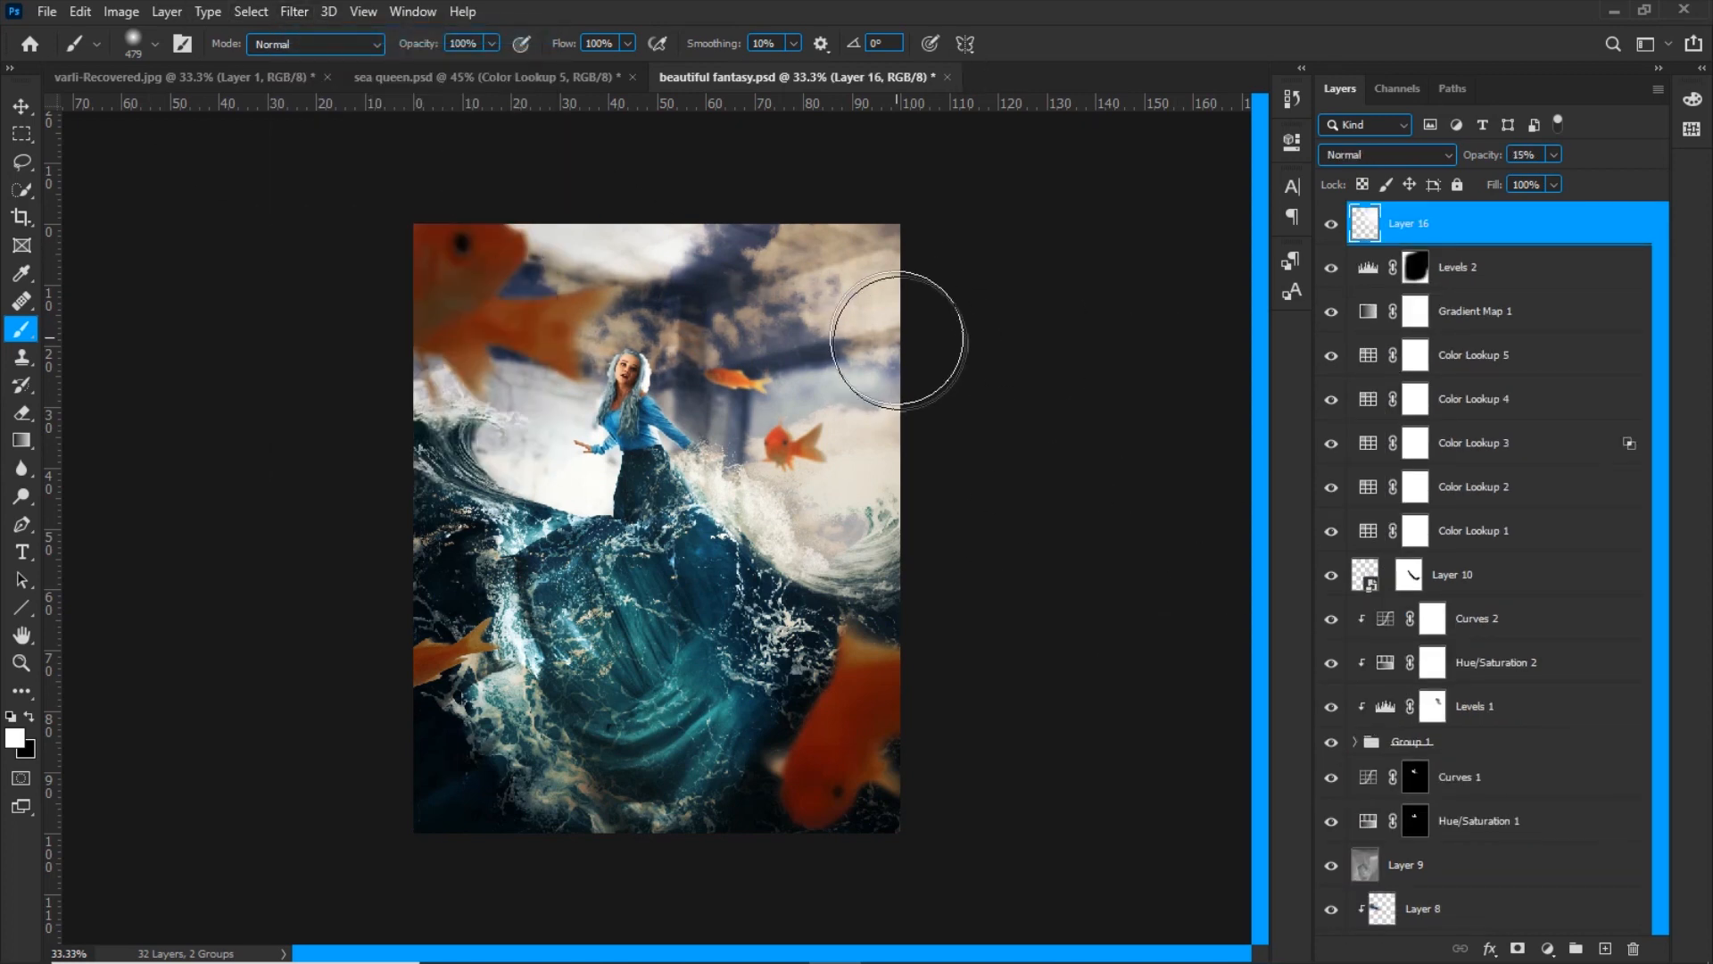
# Soften the hard edges of the waves and the woman on a new top layer using the Blur tool at 100% strength
pyautogui.hotkey('ctrl', '+')
pyautogui.press('[')
pyautogui.press('[')
pyautogui.press('[')
pyautogui.press('[')
pyautogui.press('[')
pyautogui.click(1607, 947)
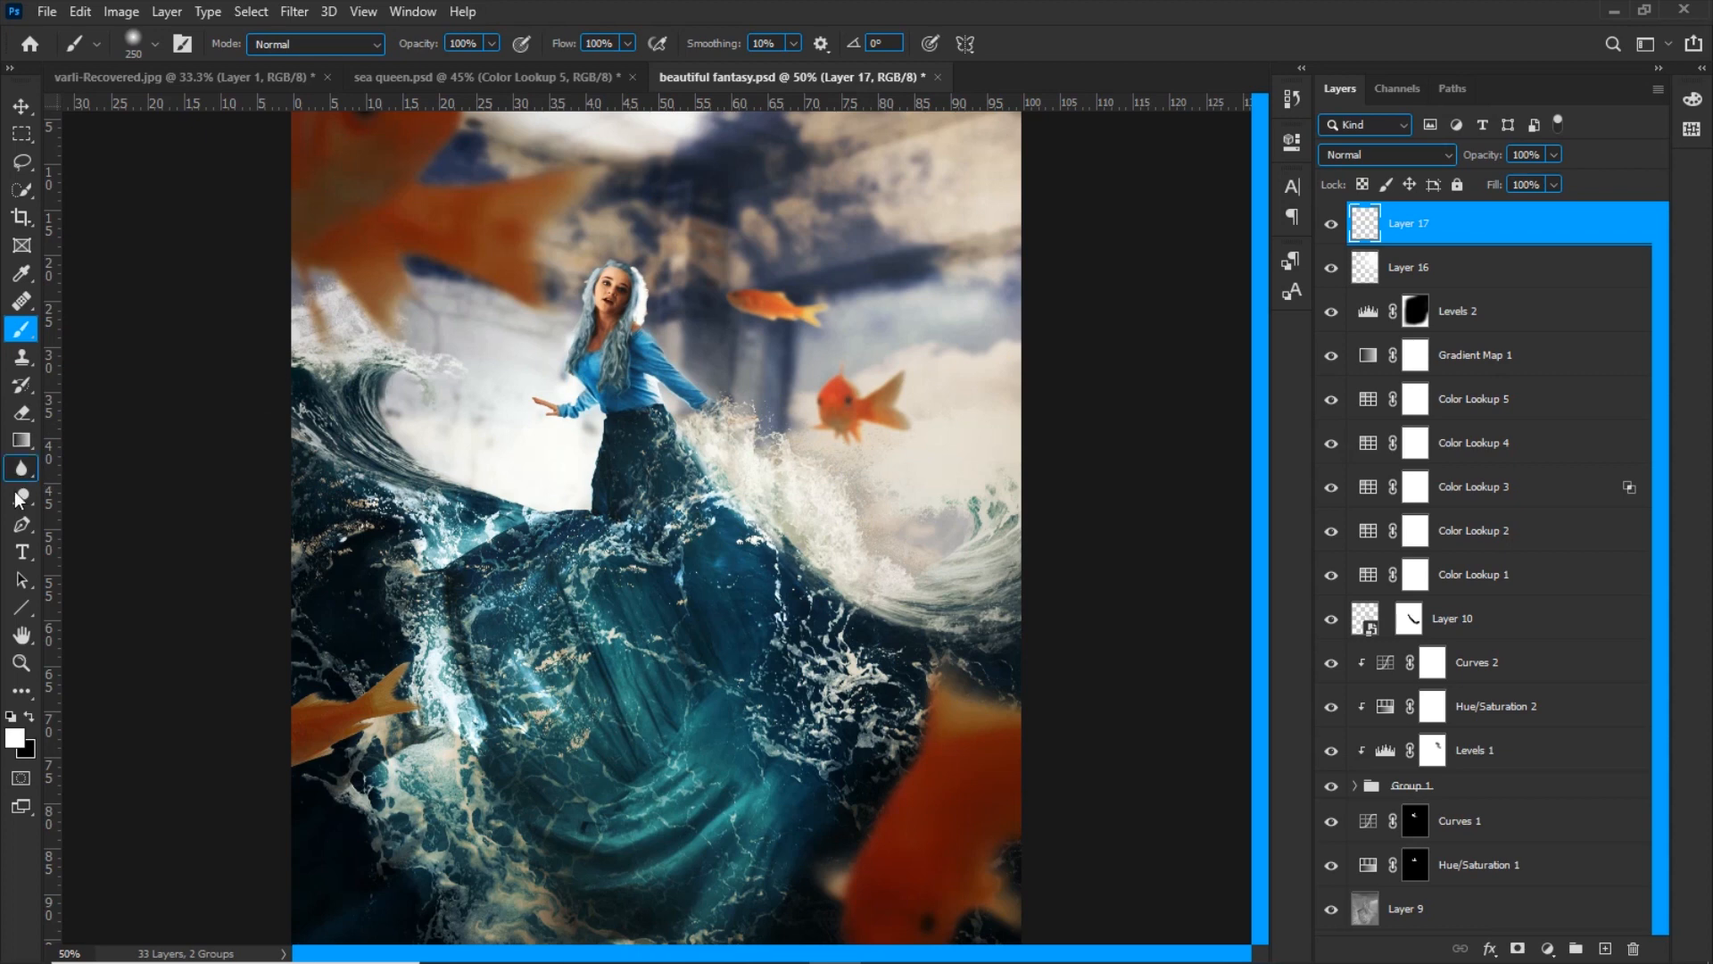
pyautogui.click(22, 473)
pyautogui.moveTo(413, 54); pyautogui.dragTo(521, 57)
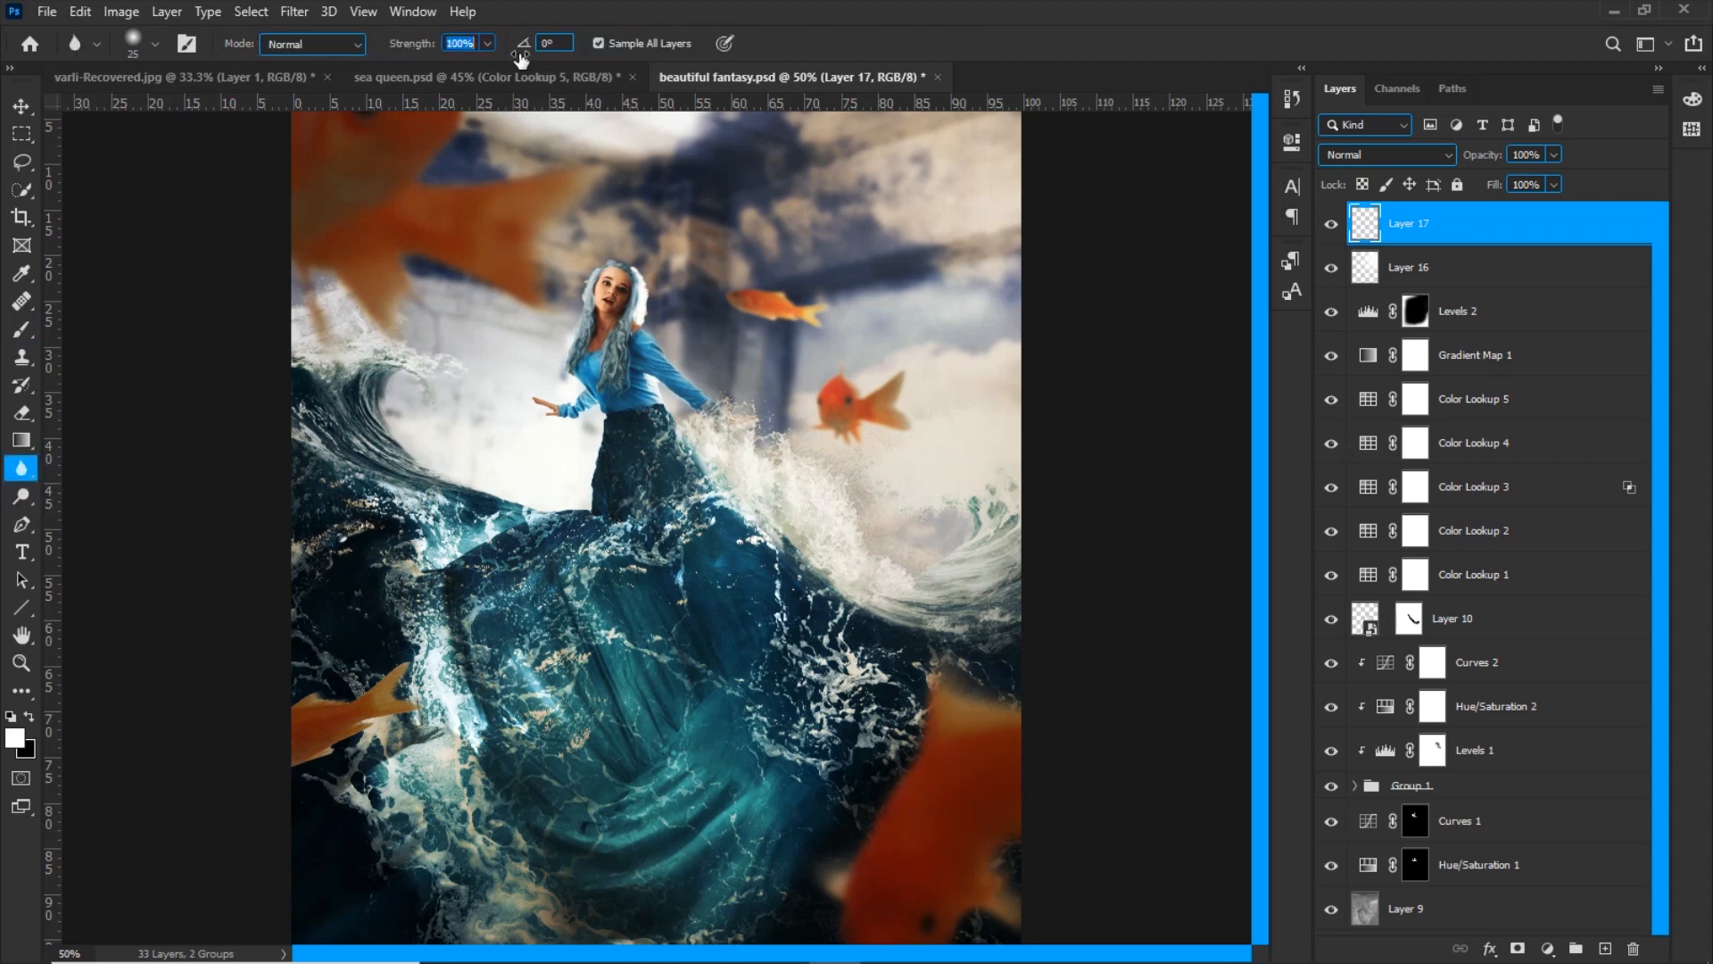
pyautogui.hotkey('ctrl', '+')
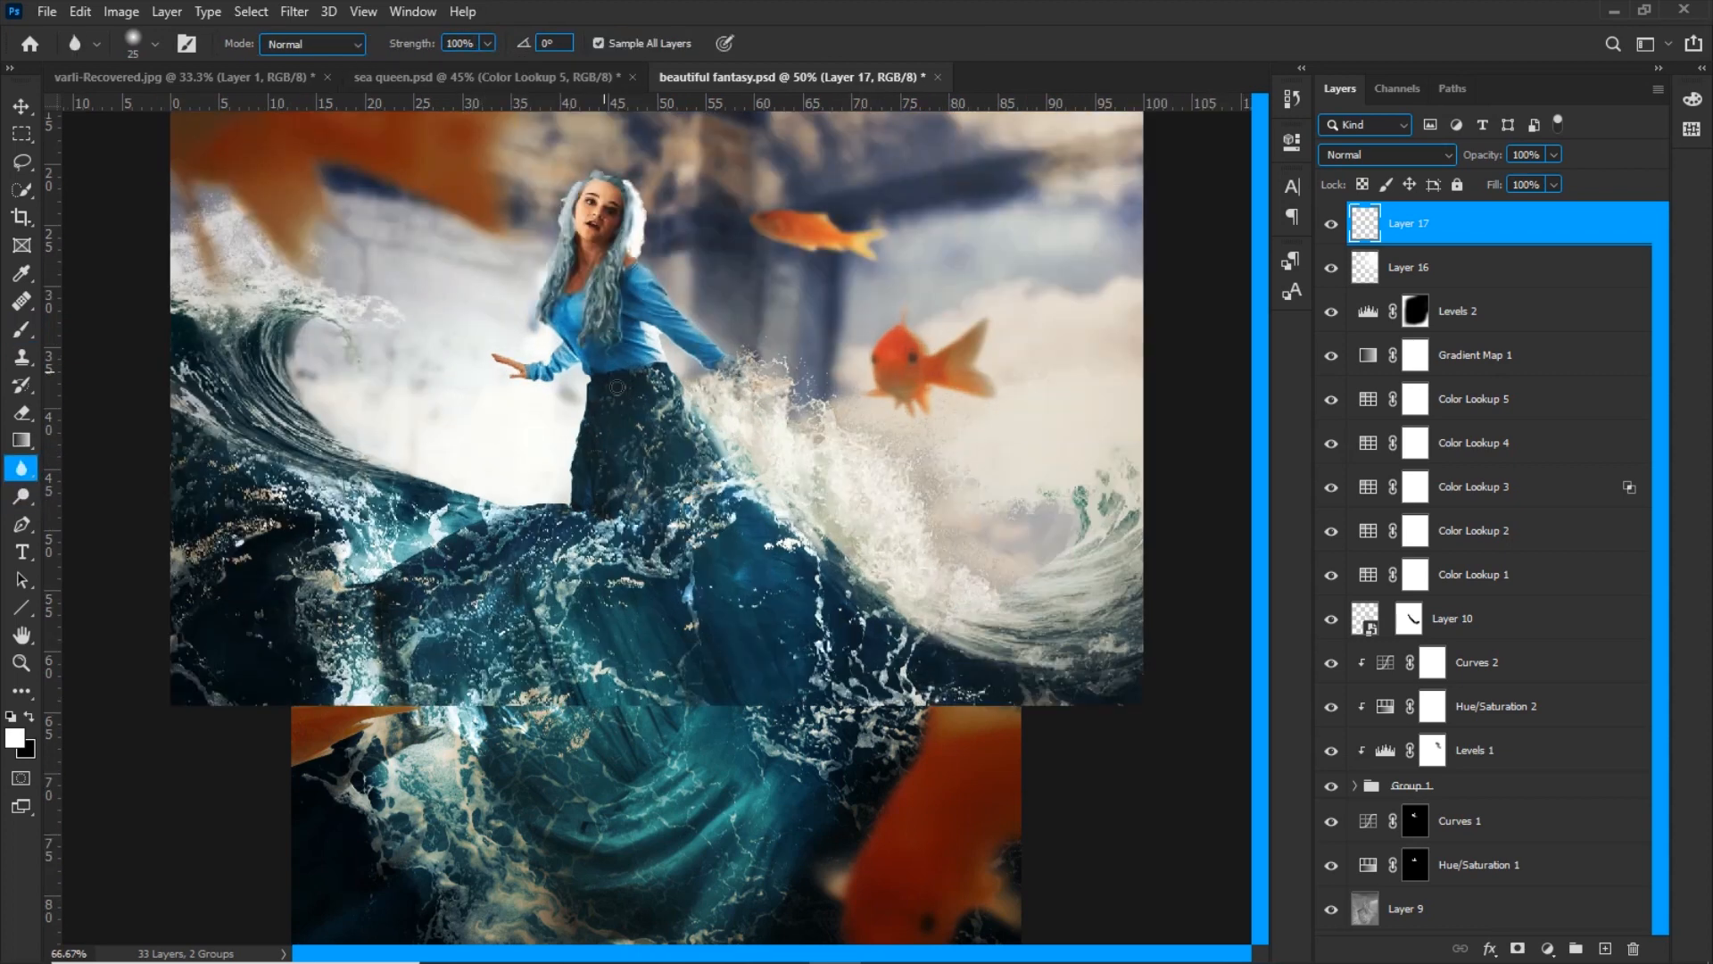
pyautogui.hotkey('ctrl', '+')
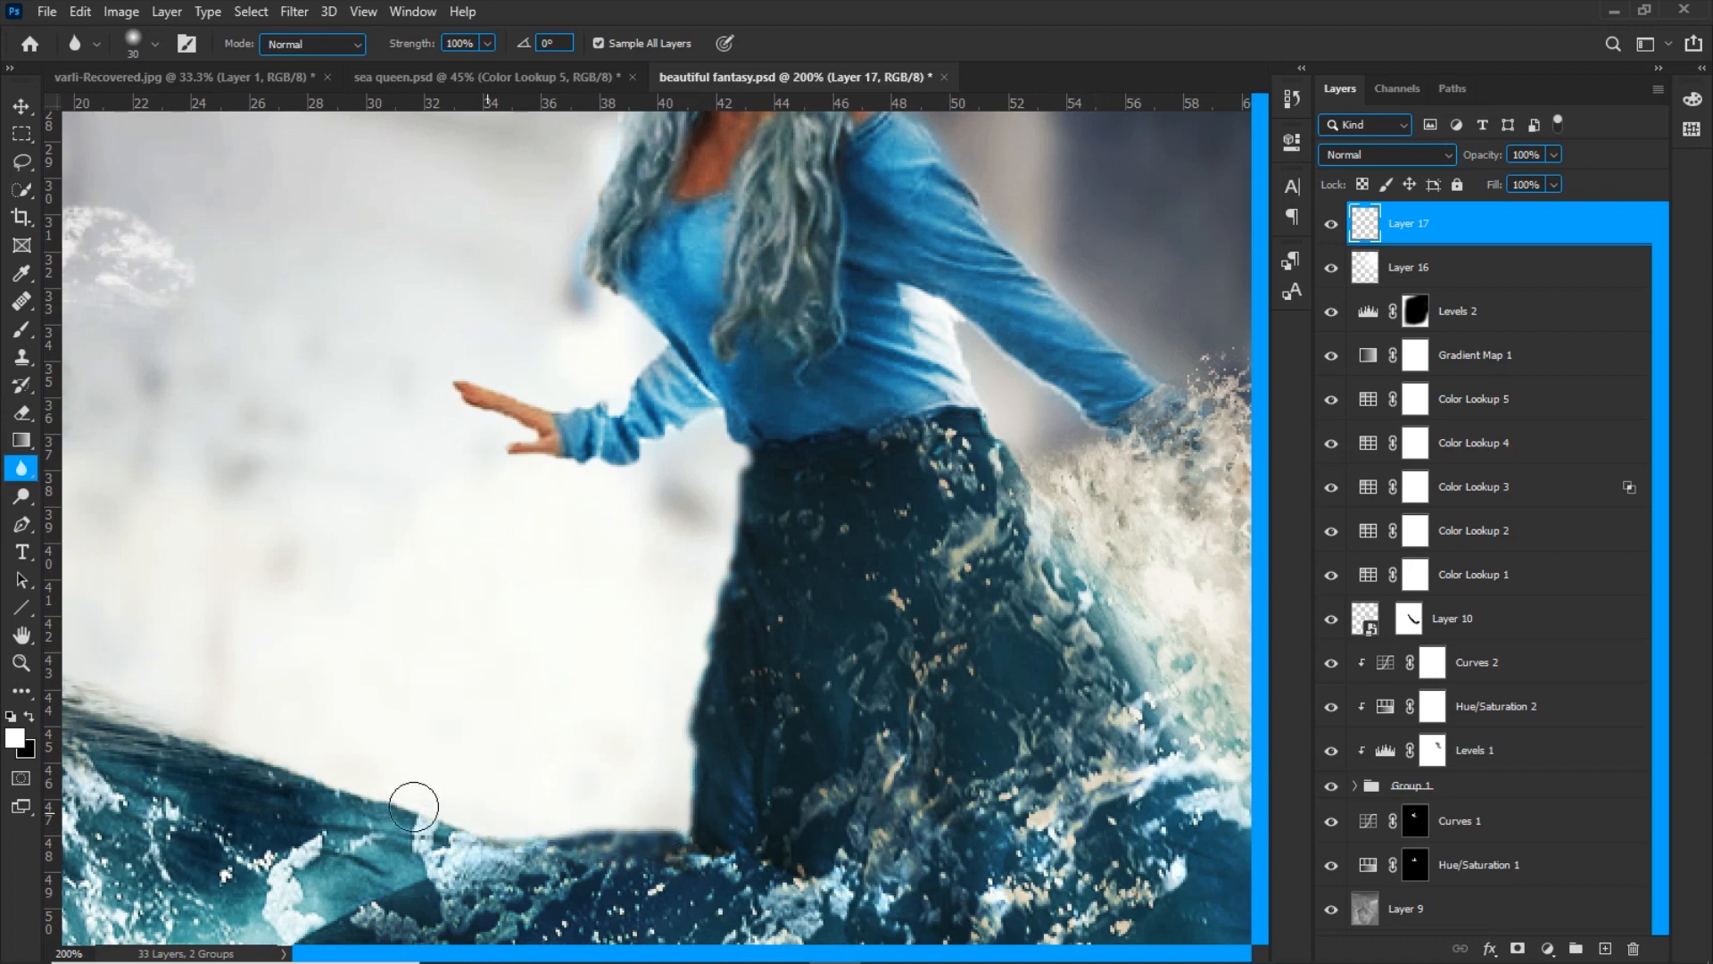
pyautogui.moveTo(271, 667); pyautogui.dragTo(783, 677)
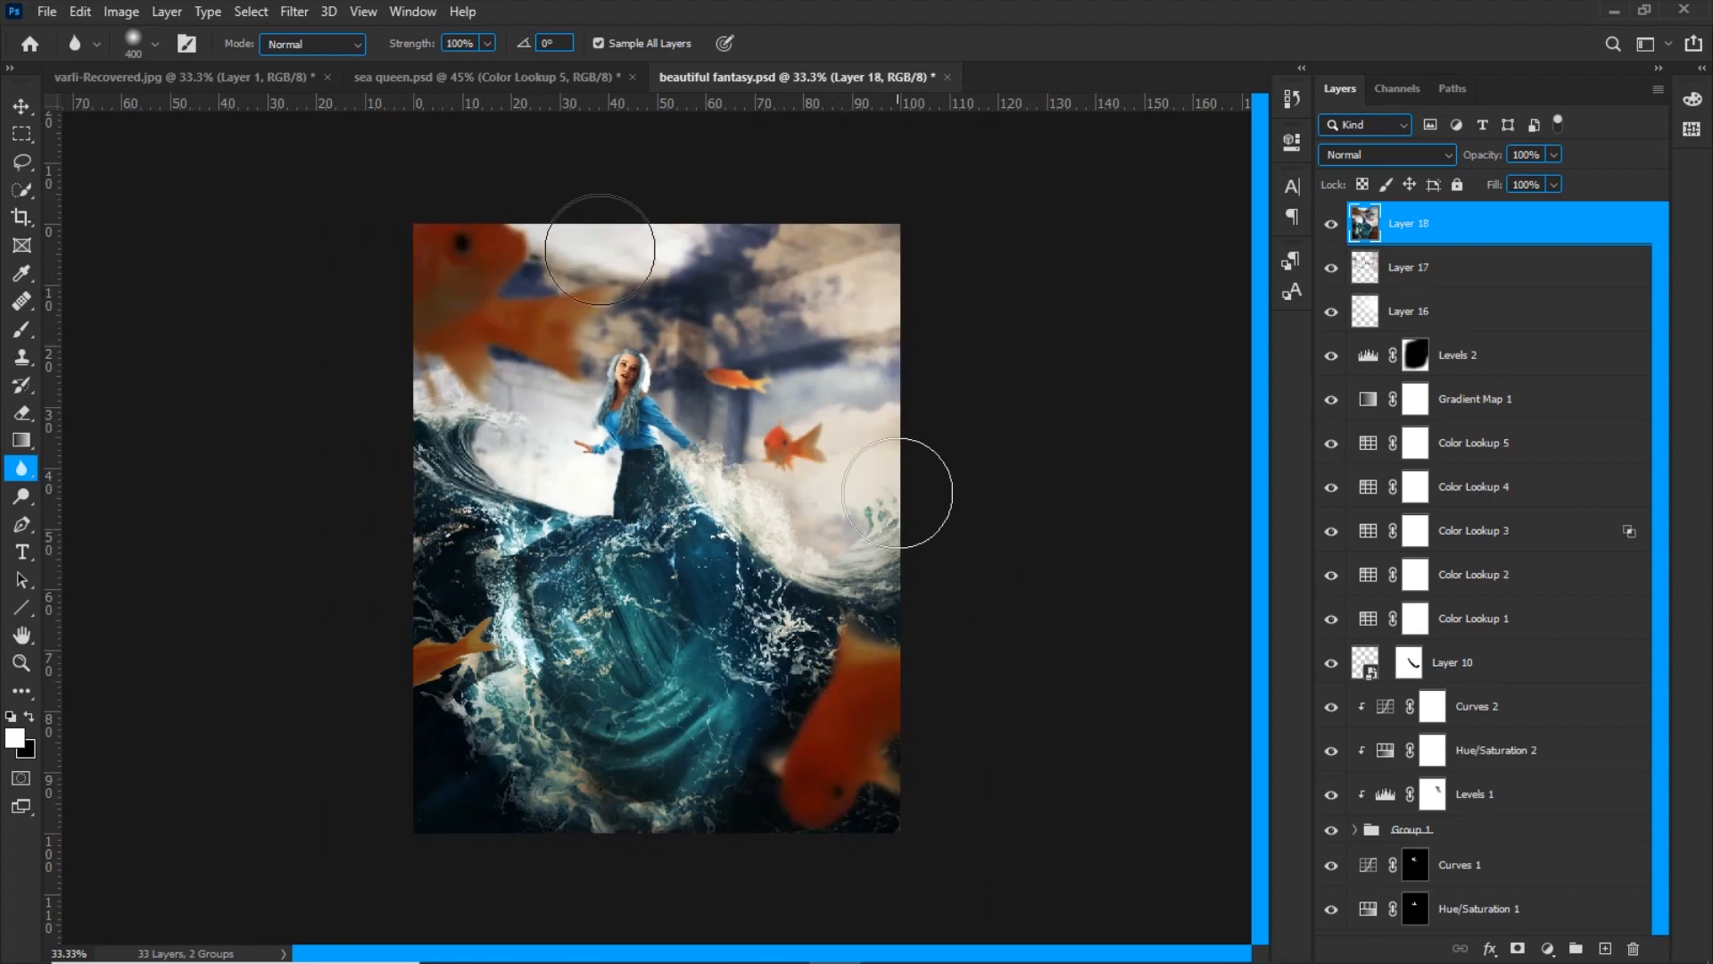
# In Camera Raw on merged Layer 18, set Temperature +4, Tint +6, Exposure -0.30, Contrast +14, Highlights -21, Shadows +50, Whites +20 and Blacks -17
pyautogui.click(295, 11)
pyautogui.click(339, 136)
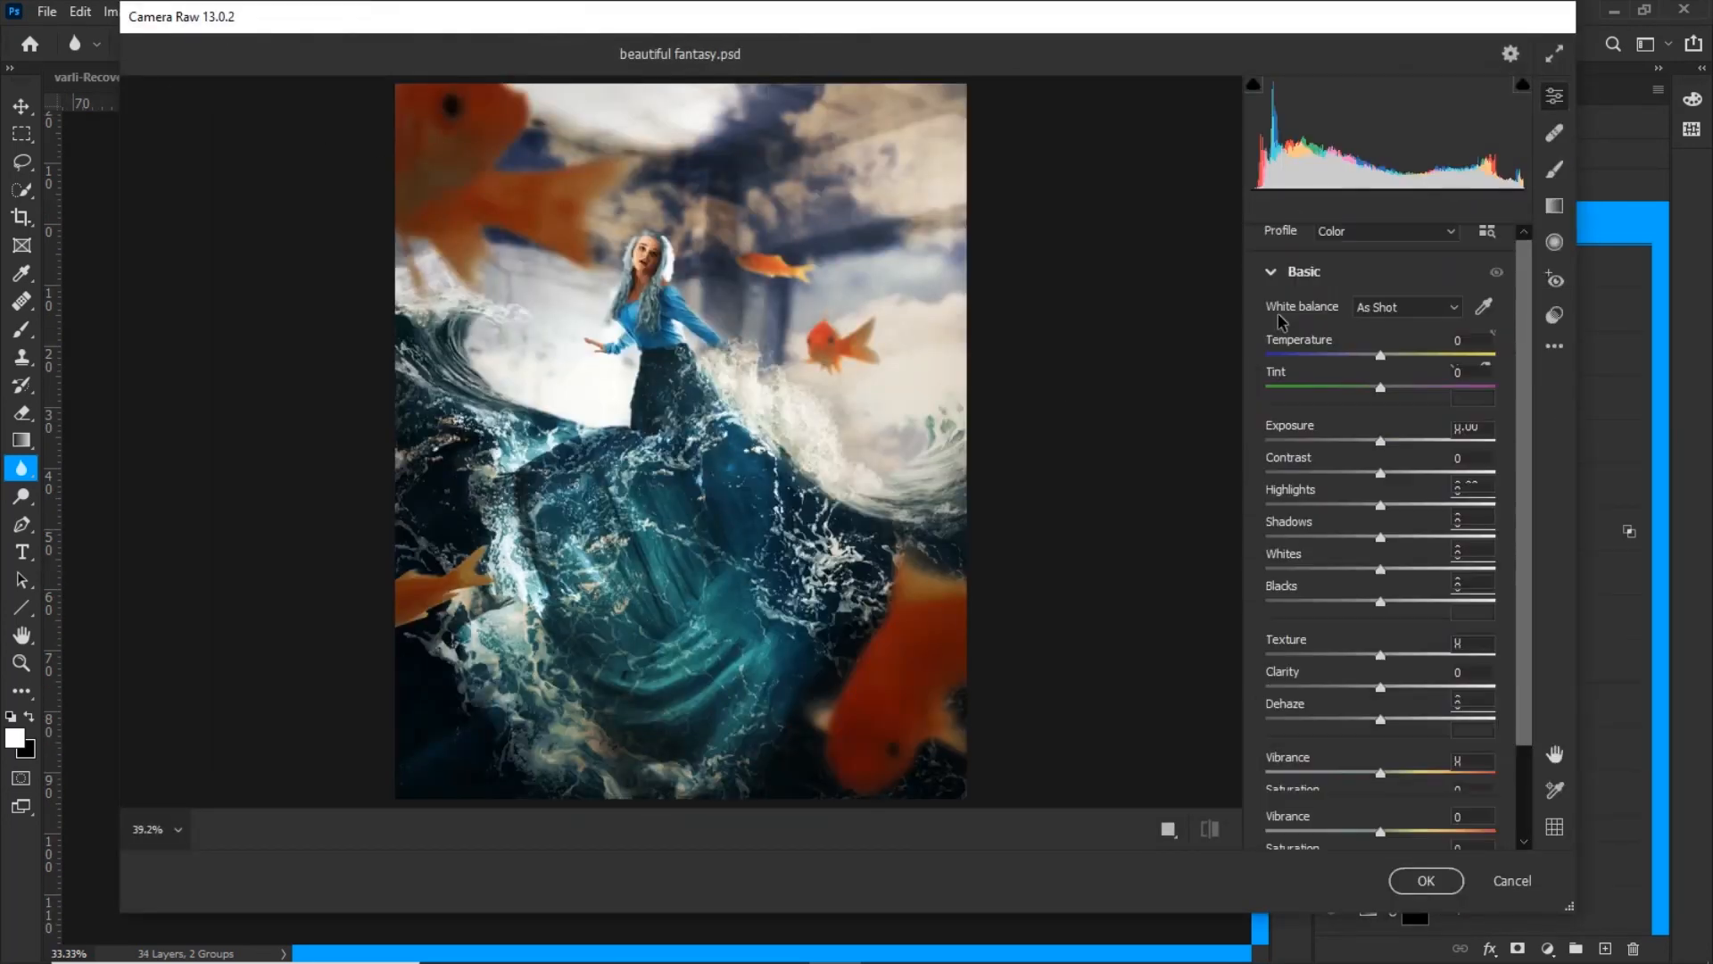
pyautogui.moveTo(1380, 356); pyautogui.dragTo(1387, 387)
pyautogui.moveTo(1381, 442); pyautogui.dragTo(1397, 474)
pyautogui.moveTo(1381, 506); pyautogui.dragTo(1362, 570)
pyautogui.moveTo(1381, 603)
pyautogui.mouseDown()
pyautogui.moveTo(1426, 602)
pyautogui.moveTo(1362, 602)
pyautogui.mouseUp()
pyautogui.moveTo(1362, 571); pyautogui.dragTo(1403, 570)
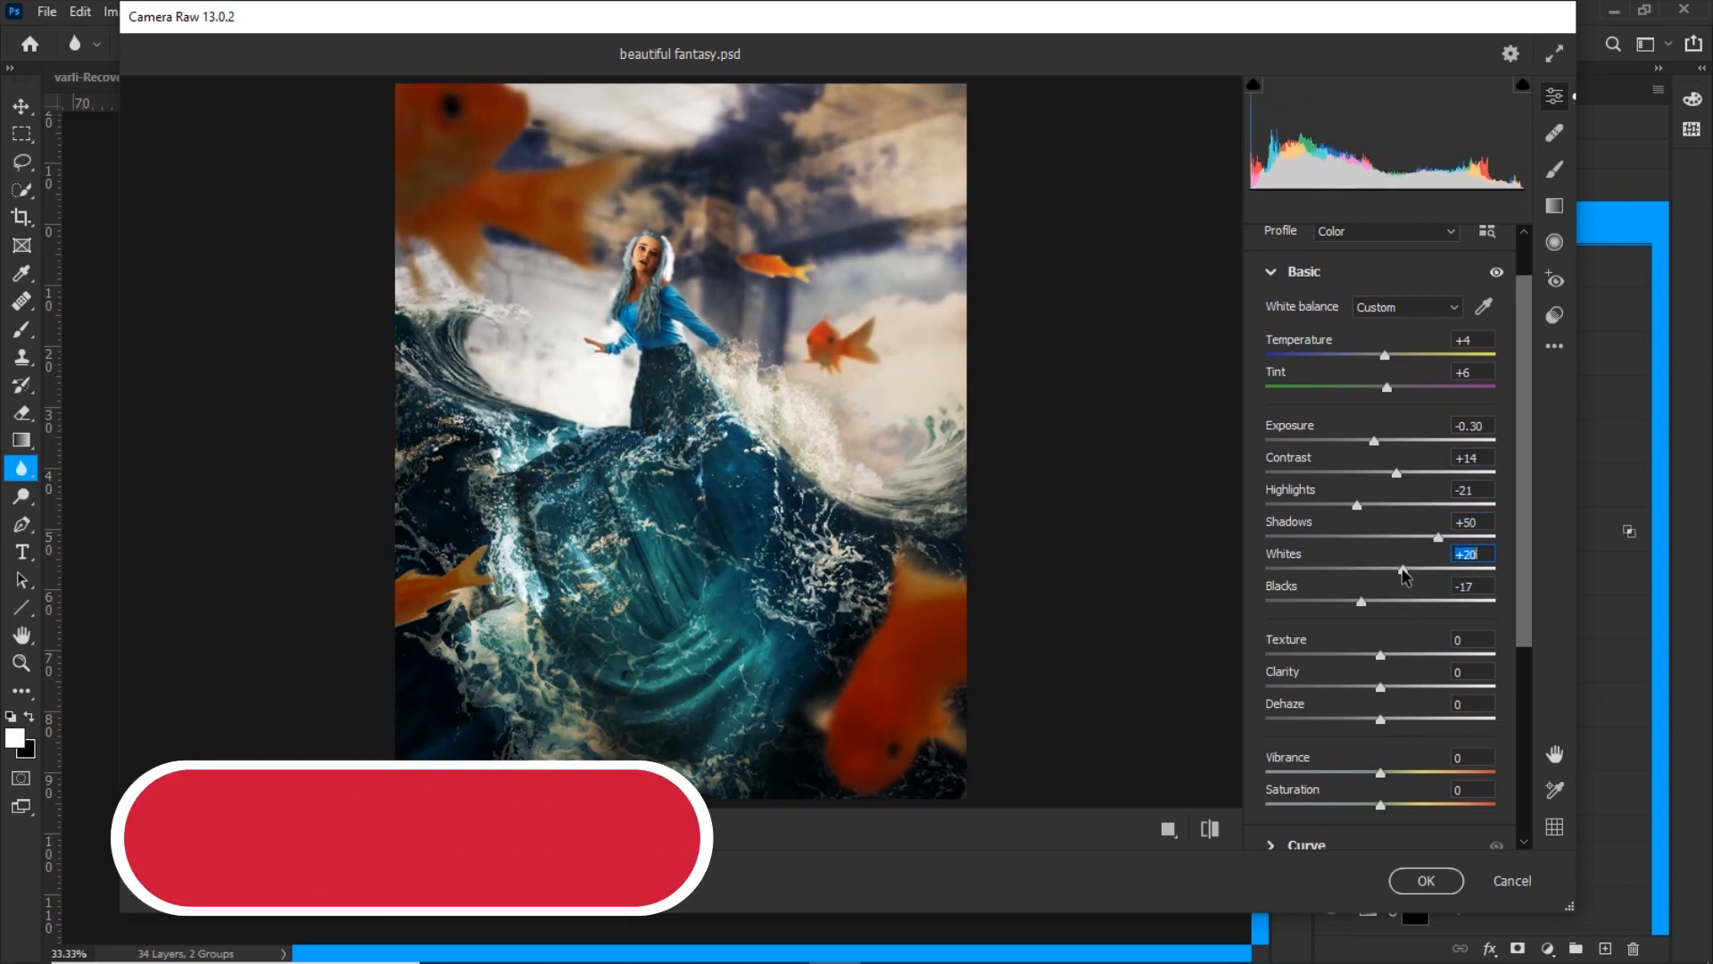
# Set Texture to -8, Clarity to +13 and Vibrance to +17 in the Camera Raw basic adjustments
pyautogui.click(1206, 834)
pyautogui.click(1207, 834)
pyautogui.moveTo(1380, 656); pyautogui.dragTo(1371, 656)
pyautogui.moveTo(1381, 688); pyautogui.dragTo(1396, 688)
pyautogui.moveTo(1380, 774); pyautogui.dragTo(1399, 774)
pyautogui.scroll(-3, 1381, 725)
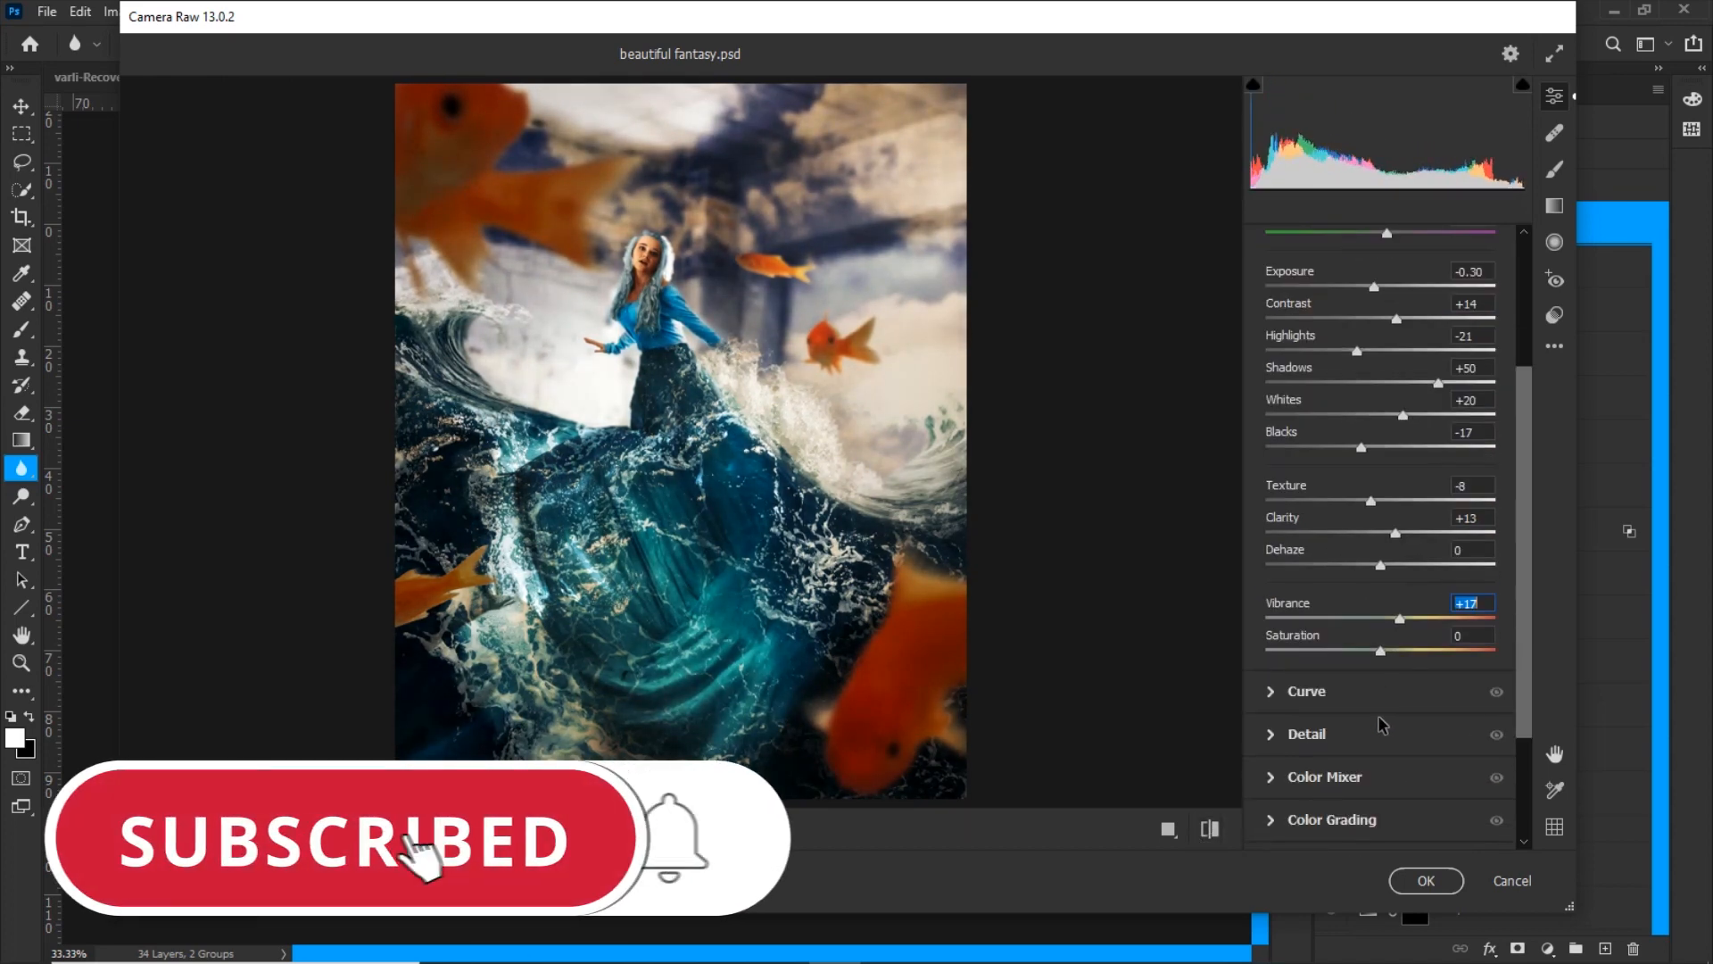
# Shape the Camera Raw tone curve by adding points and adjusting its shadow end
pyautogui.click(1355, 694)
pyautogui.click(1321, 615)
pyautogui.moveTo(1264, 673); pyautogui.dragTo(1264, 666)
pyautogui.click(1381, 555)
pyautogui.click(1441, 496)
# Increase the sharpening, noise reduction and color noise reduction in the Camera Raw detail settings
pyautogui.click(1306, 790)
pyautogui.moveTo(1266, 469); pyautogui.dragTo(1313, 469)
pyautogui.moveTo(1266, 565); pyautogui.dragTo(1443, 565)
pyautogui.moveTo(1266, 612); pyautogui.dragTo(1285, 612)
# Shift the Color Mixer hues to Reds -3, Oranges -3, Aquas +33 and Blues -41
pyautogui.click(1325, 812)
pyautogui.moveTo(1381, 580); pyautogui.dragTo(1401, 580)
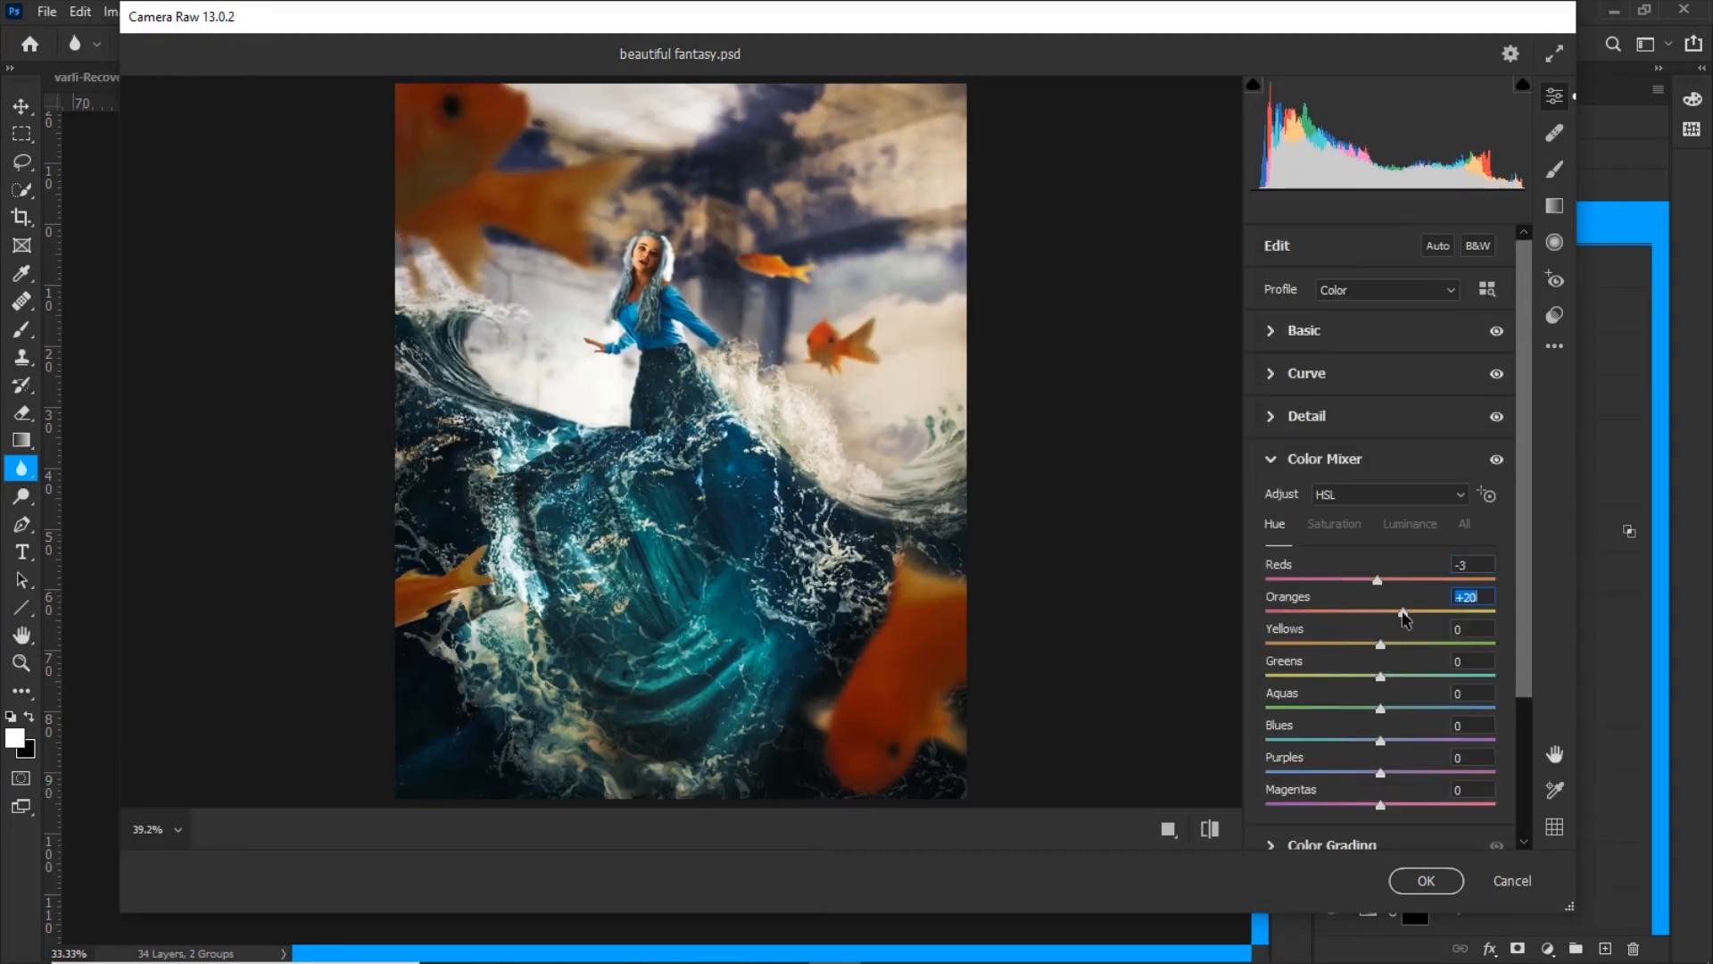
pyautogui.moveTo(1416, 709); pyautogui.dragTo(1417, 708)
pyautogui.moveTo(1381, 741); pyautogui.dragTo(1331, 741)
# Add Grain of 4 and Vignetting of -9 in the Camera Raw effects
pyautogui.scroll(-3, 1344, 742)
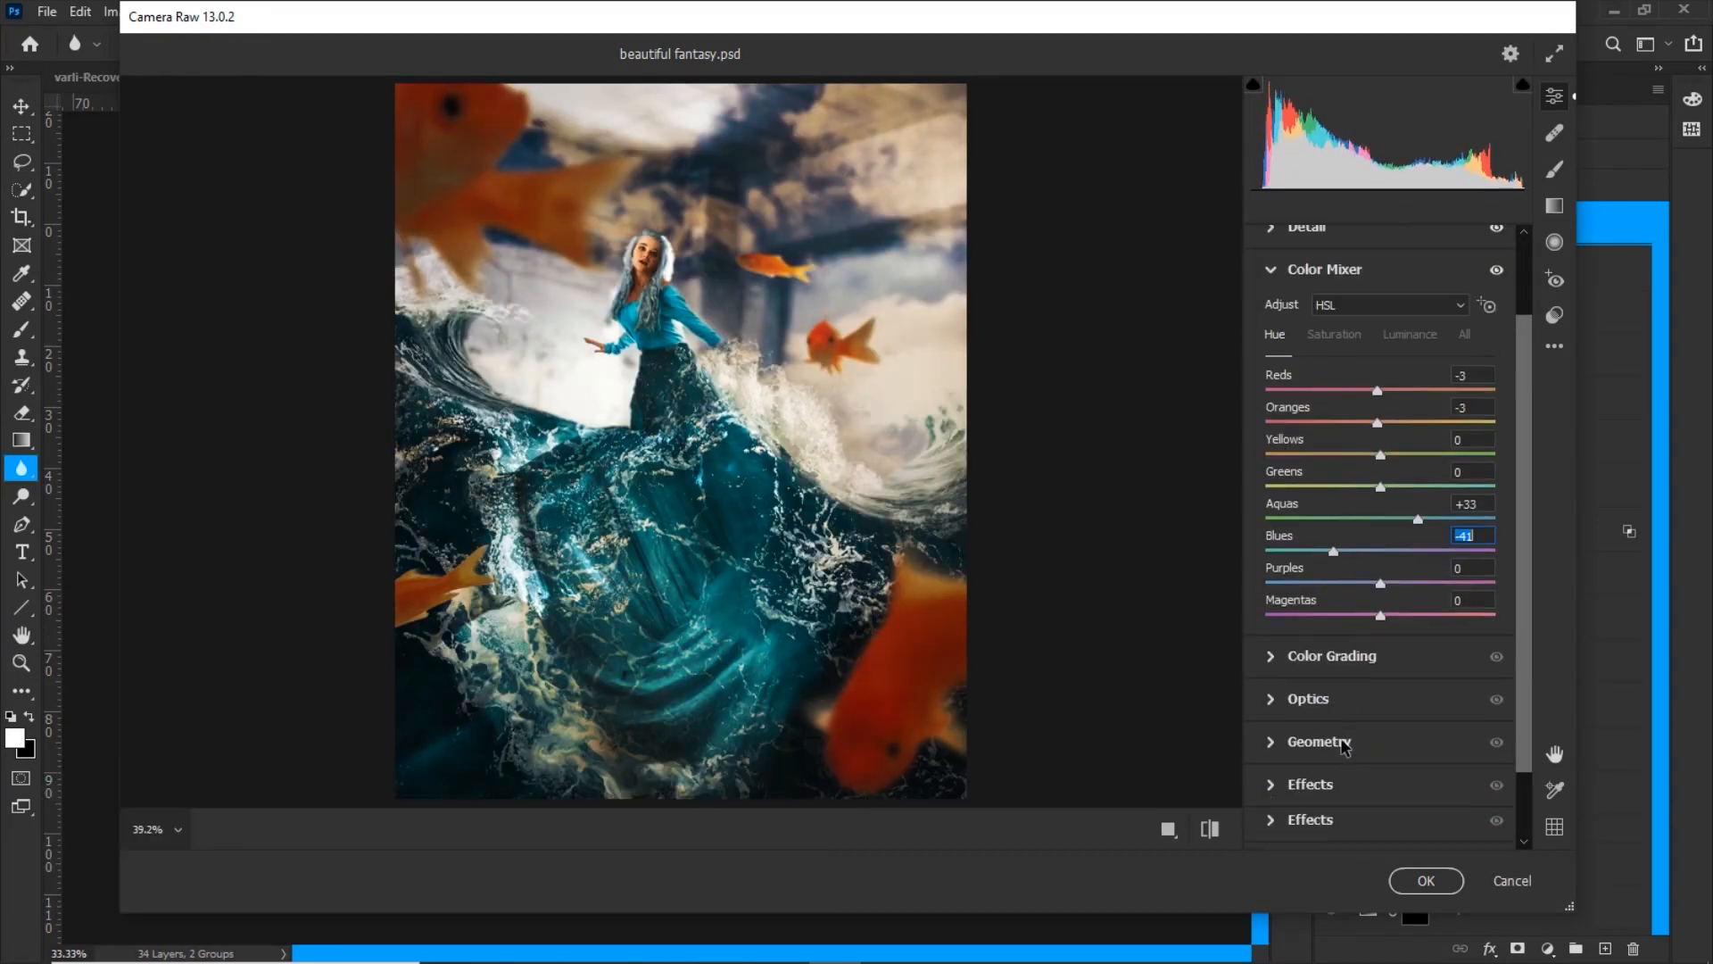
pyautogui.click(1329, 785)
pyautogui.moveTo(1266, 571); pyautogui.dragTo(1276, 571)
pyautogui.moveTo(1380, 613); pyautogui.dragTo(1369, 613)
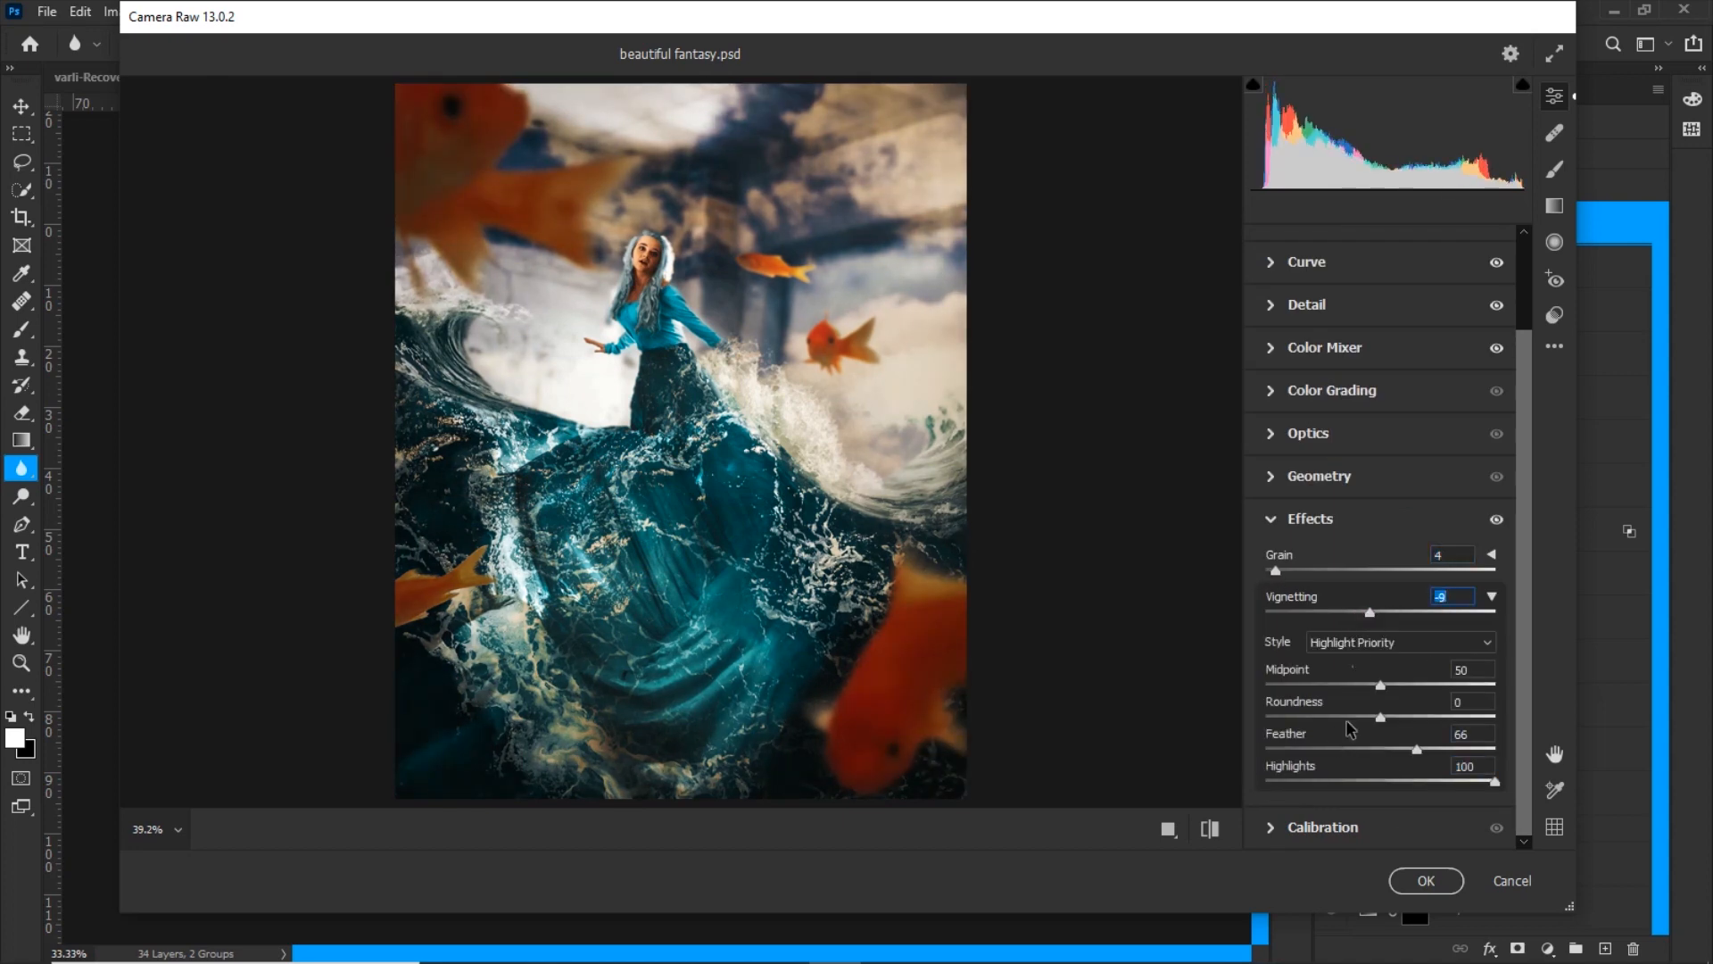
# Fine-tune the Camera Raw calibration colors, apply the filter to Layer 18 and compare the image with and without the layer
pyautogui.click(1323, 827)
pyautogui.moveTo(1381, 797)
pyautogui.mouseDown()
pyautogui.moveTo(1327, 797)
pyautogui.moveTo(1361, 797)
pyautogui.mouseUp()
pyautogui.moveTo(1380, 700); pyautogui.dragTo(1393, 700)
pyautogui.click(1426, 881)
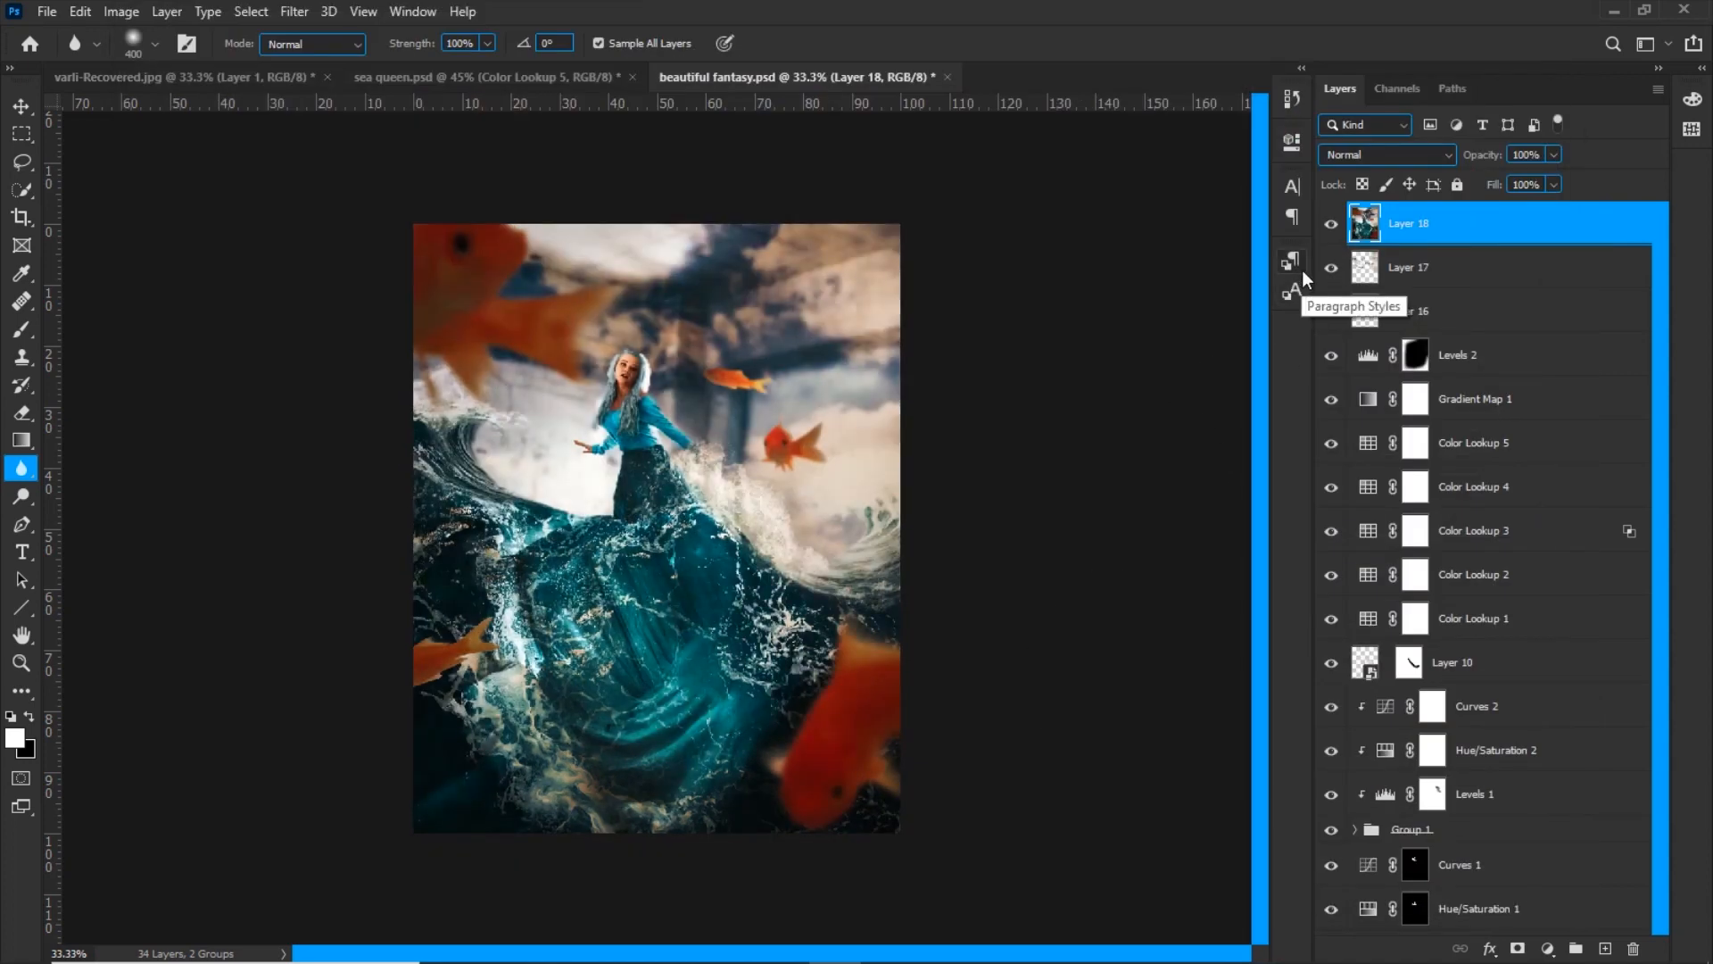
pyautogui.click(1333, 230)
pyautogui.click(1332, 231)
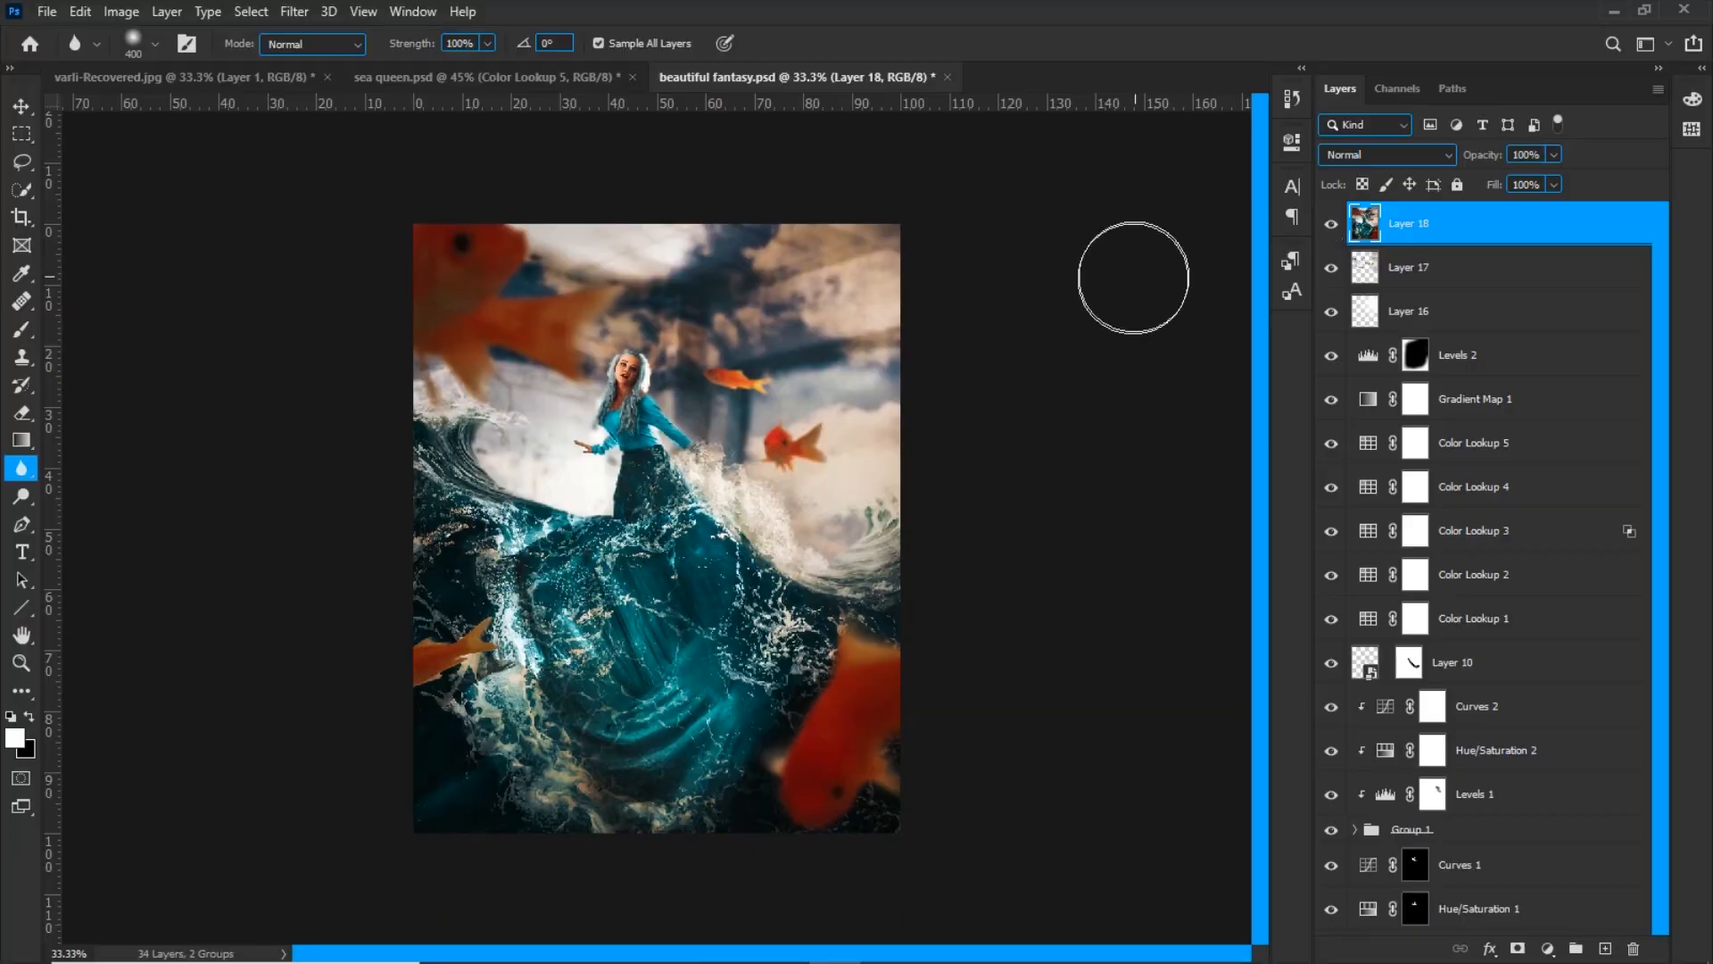